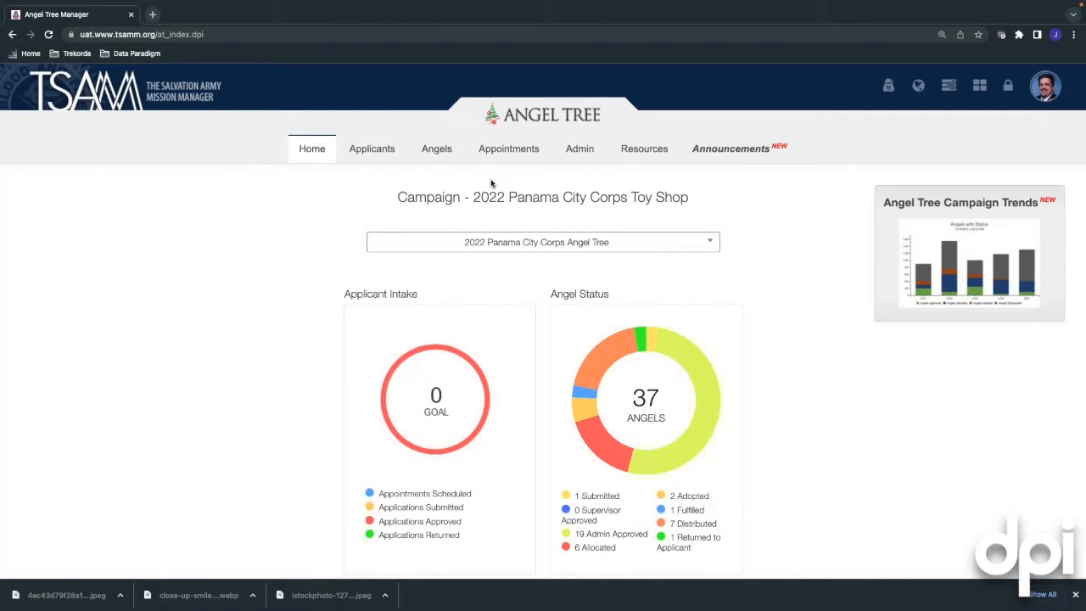
Open the Sorting Dashboard listing the 17 angel gift records for the 2022 Panama City Corps Toy Shop
{"action": "mouse_move", "coordinate": [582, 153]}
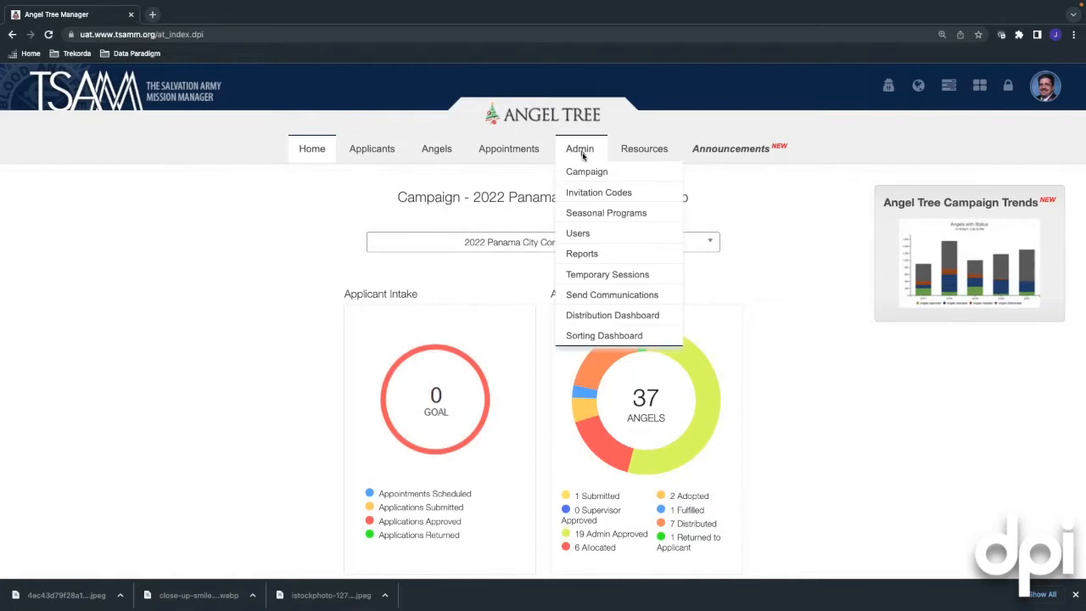
{"action": "left_click", "coordinate": [603, 336]}
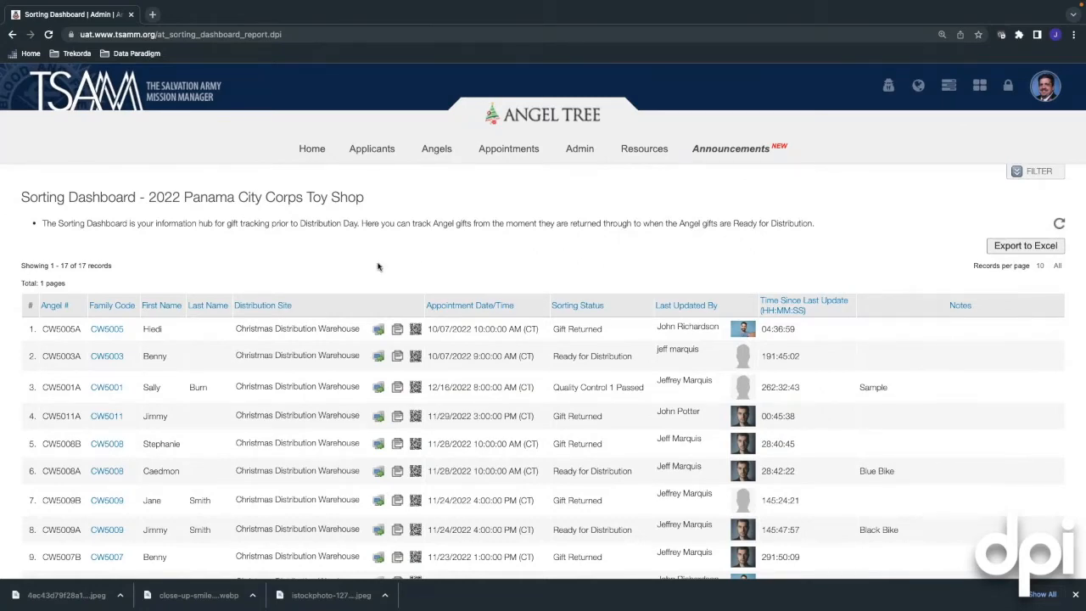
{"action": "scroll", "coordinate": [204, 323], "scroll_direction": "down", "scroll_amount": 1}
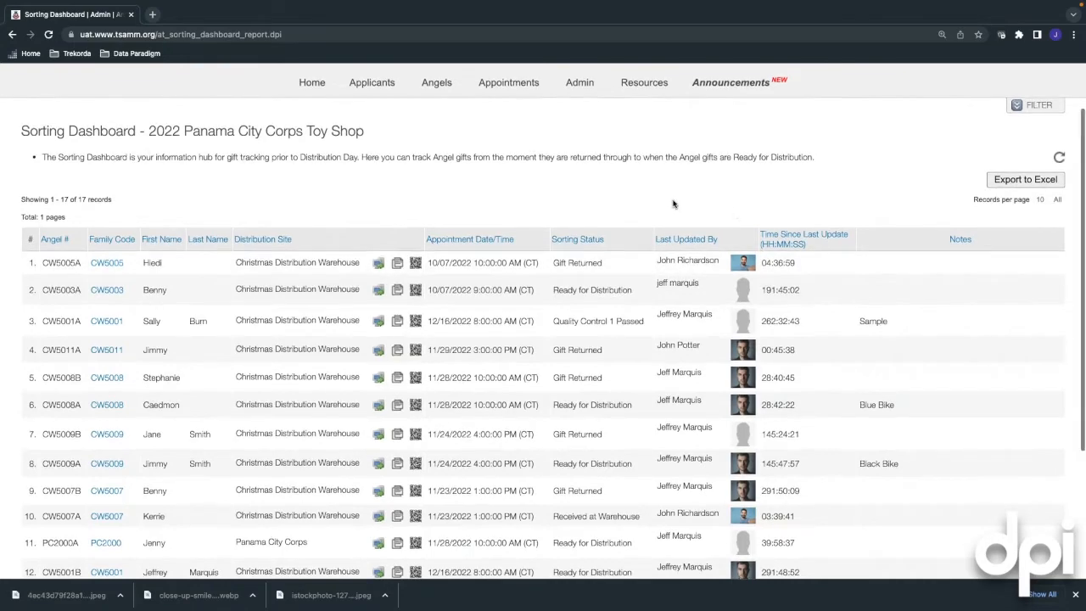
{"action": "scroll", "coordinate": [674, 203], "scroll_direction": "up", "scroll_amount": 1}
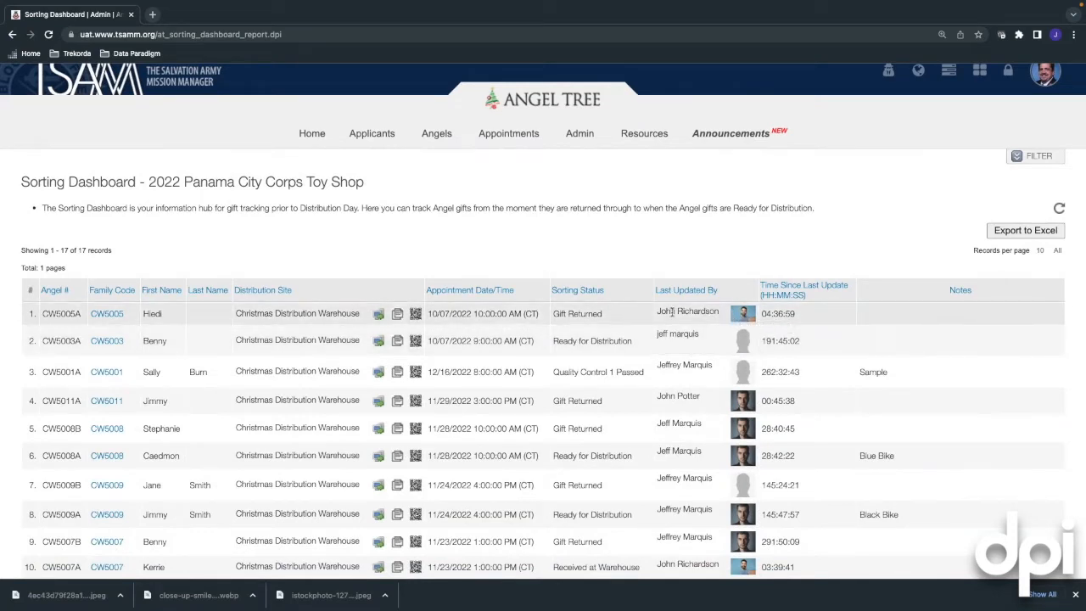
View the QR code for the Christmas Distribution Warehouse checkpoint
{"action": "left_click", "coordinate": [415, 315]}
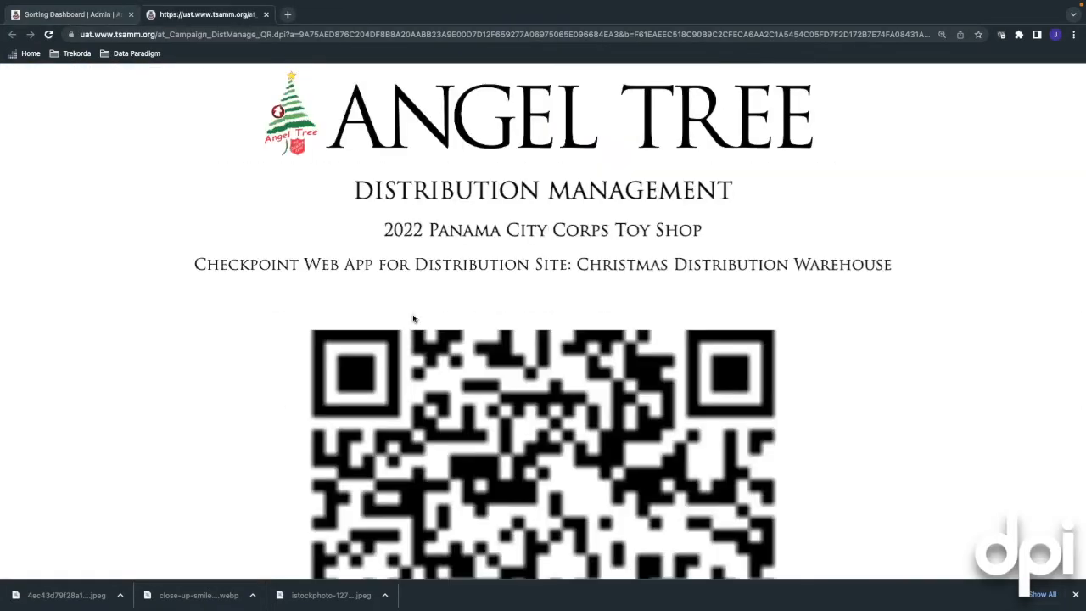
{"action": "scroll", "coordinate": [401, 298], "scroll_direction": "down", "scroll_amount": 1}
{"action": "scroll", "coordinate": [402, 299], "scroll_direction": "down", "scroll_amount": 1}
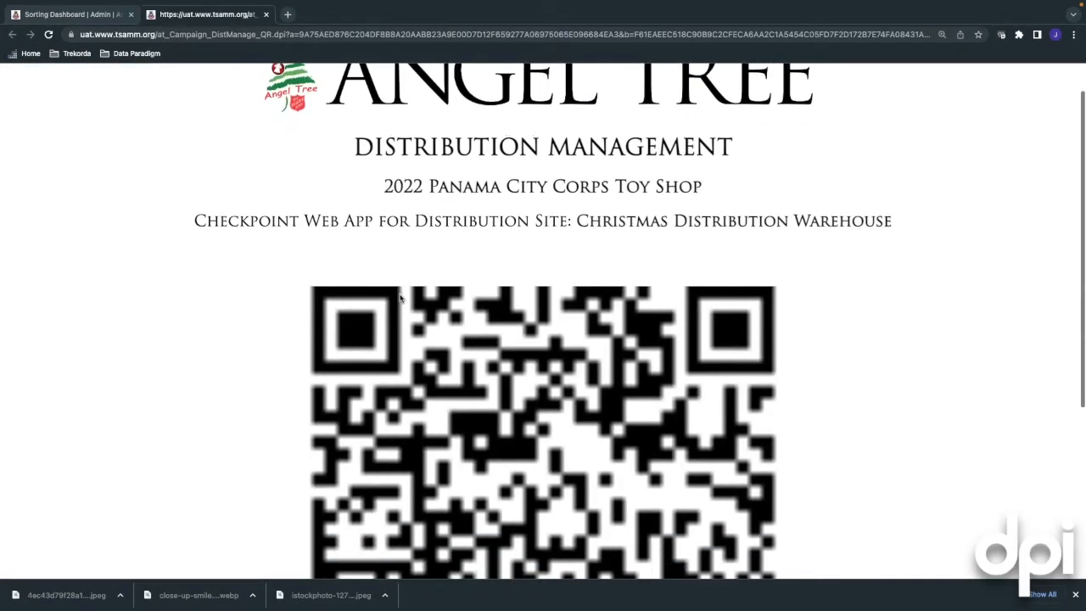
{"action": "scroll", "coordinate": [401, 299], "scroll_direction": "down", "scroll_amount": 1}
{"action": "scroll", "coordinate": [401, 297], "scroll_direction": "down", "scroll_amount": 2}
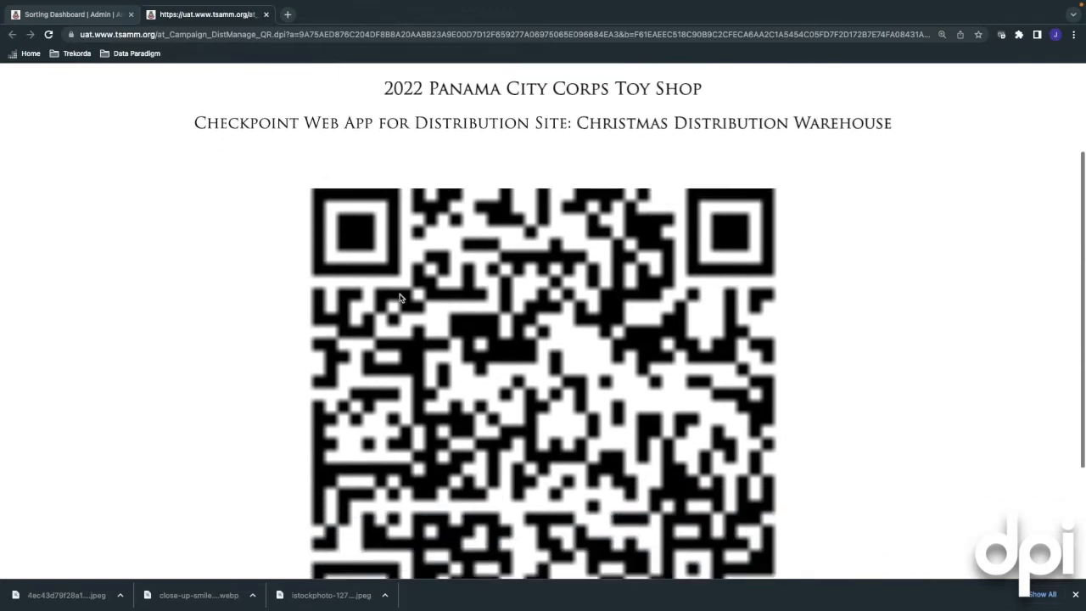
{"action": "scroll", "coordinate": [400, 297], "scroll_direction": "down", "scroll_amount": 1}
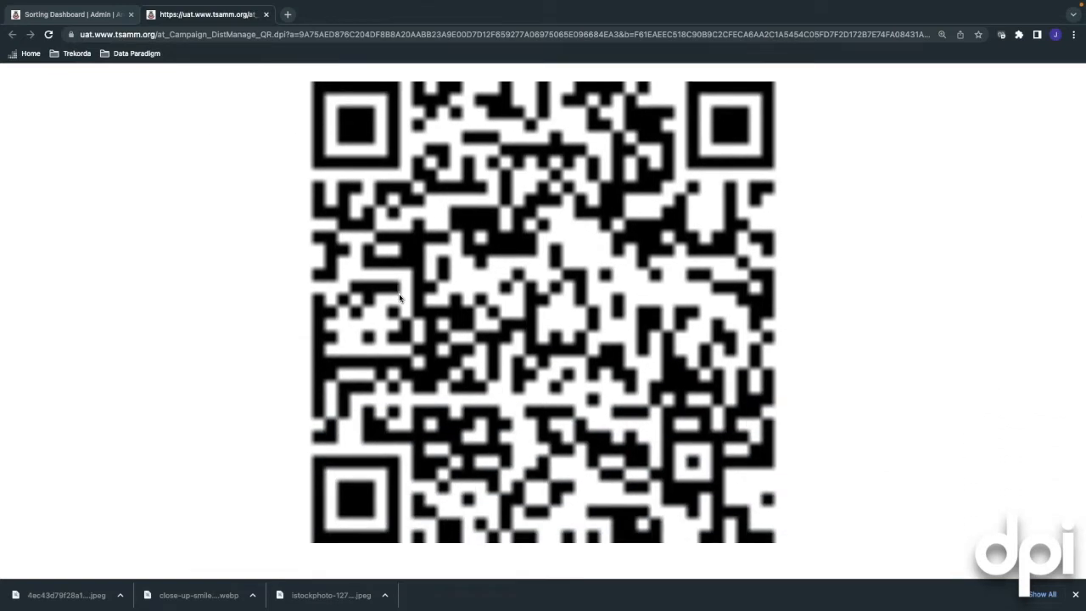
{"action": "scroll", "coordinate": [395, 286], "scroll_direction": "up", "scroll_amount": 1}
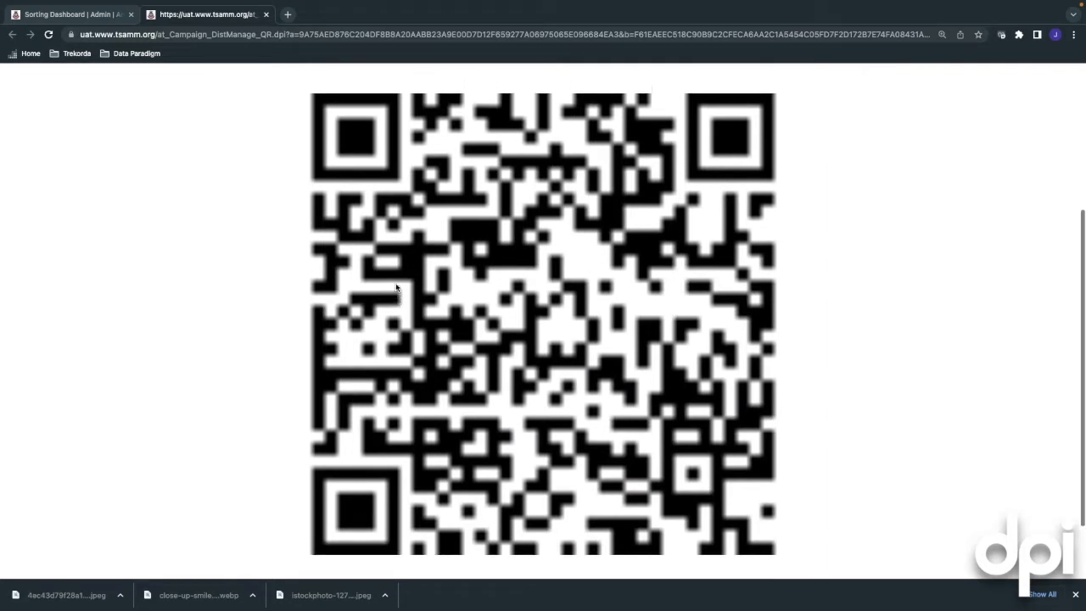
{"action": "scroll", "coordinate": [395, 287], "scroll_direction": "up", "scroll_amount": 3}
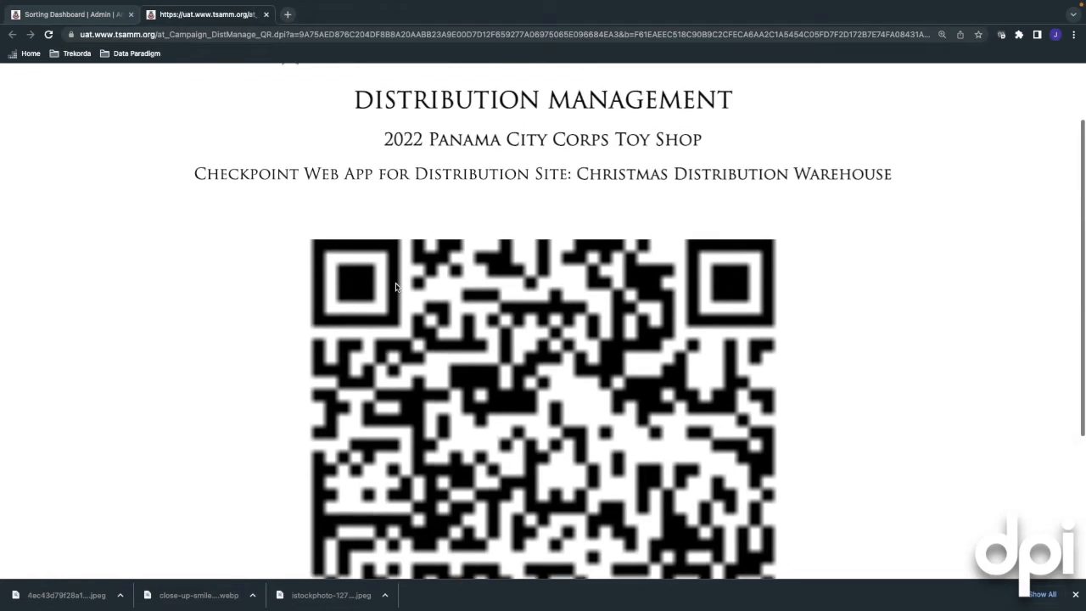
{"action": "scroll", "coordinate": [395, 287], "scroll_direction": "up", "scroll_amount": 1}
{"action": "scroll", "coordinate": [395, 287], "scroll_direction": "down", "scroll_amount": 3}
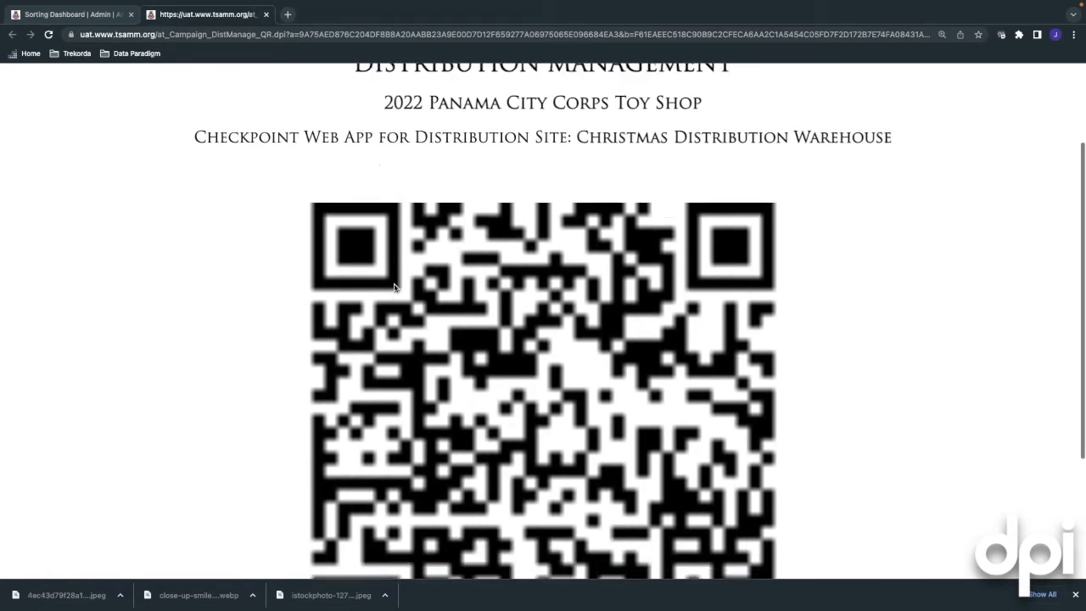
{"action": "scroll", "coordinate": [395, 287], "scroll_direction": "down", "scroll_amount": 2}
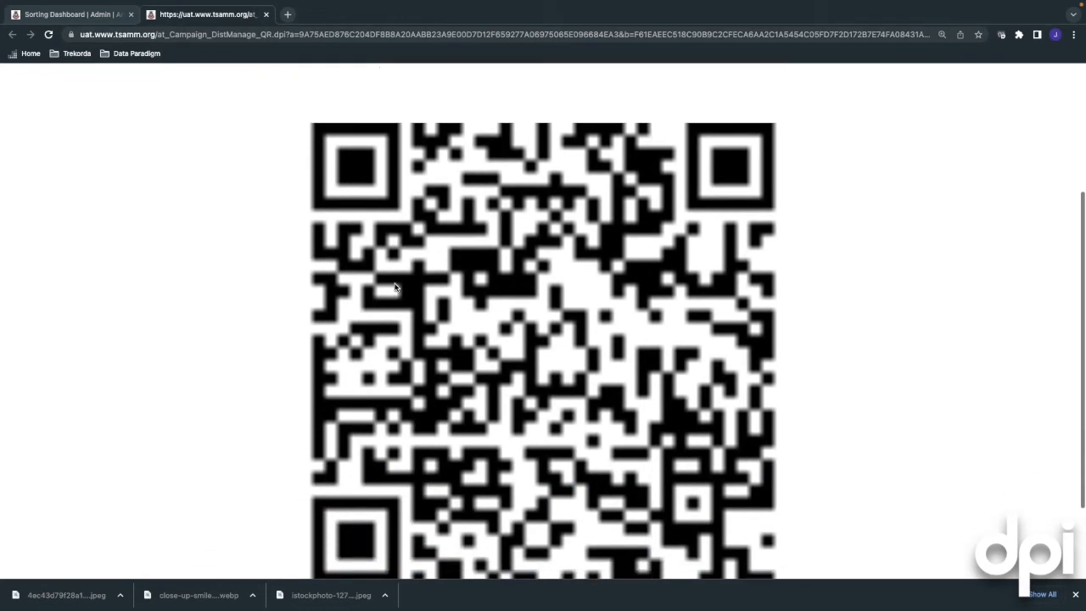
{"action": "scroll", "coordinate": [395, 287], "scroll_direction": "up", "scroll_amount": 4}
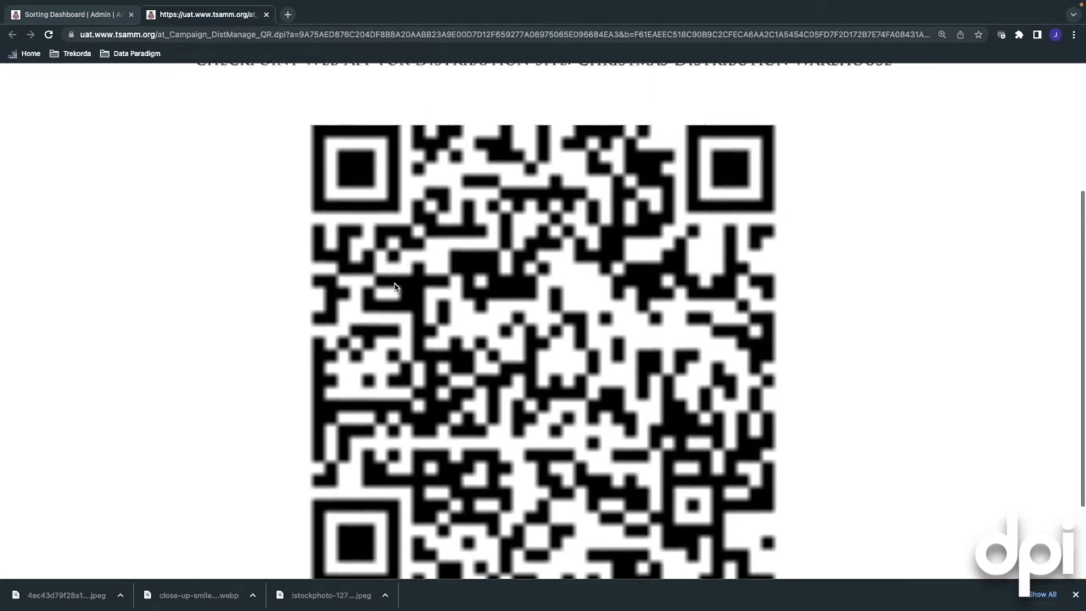
{"action": "scroll", "coordinate": [394, 287], "scroll_direction": "up", "scroll_amount": 1}
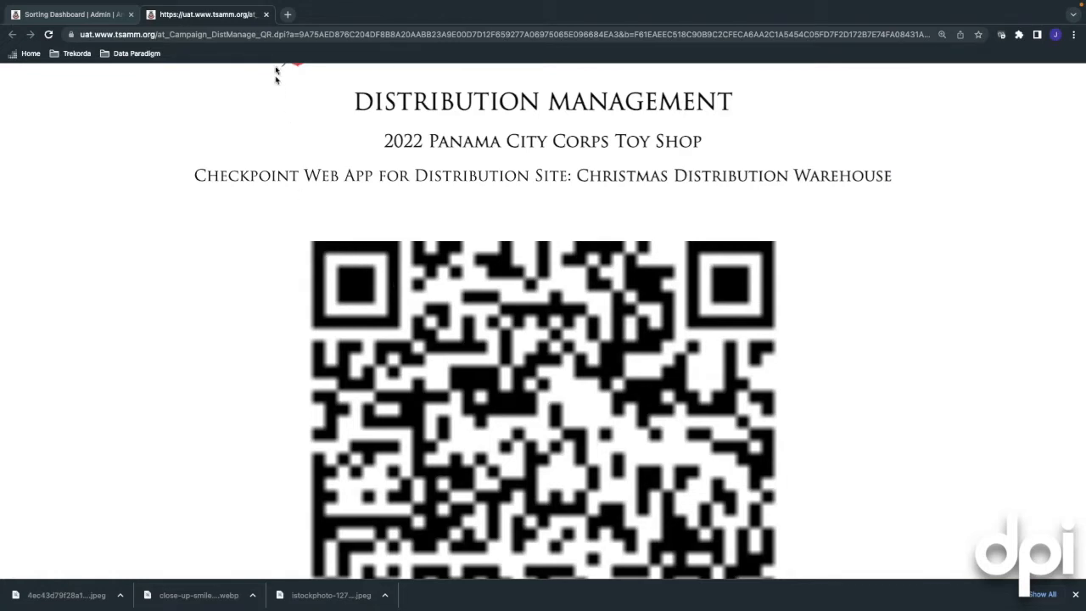
Close the QR code page and go to the Distribution Dashboard
{"action": "left_click", "coordinate": [265, 15]}
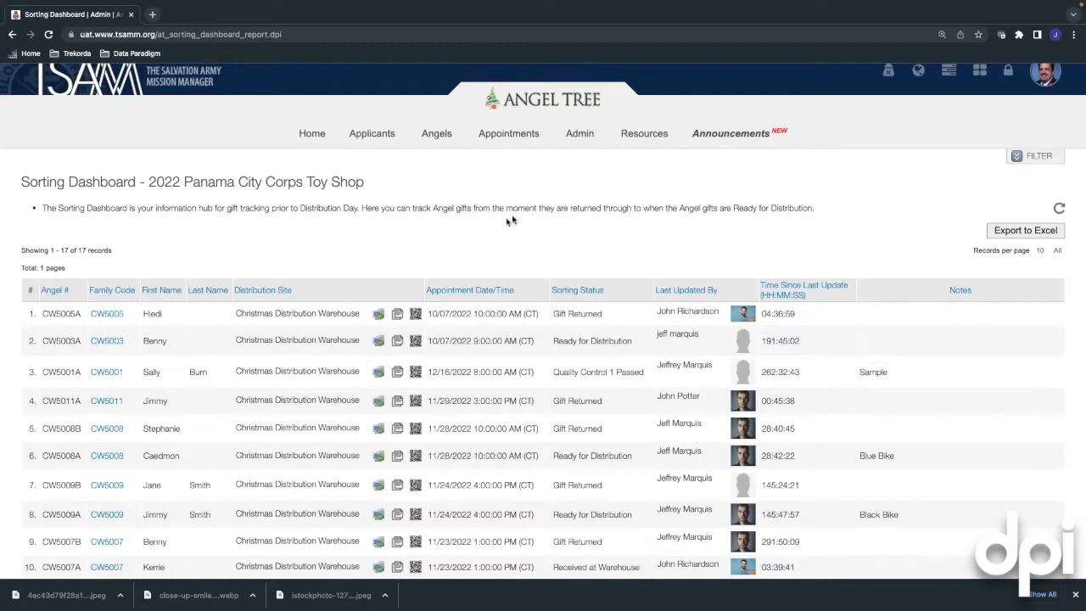
{"action": "scroll", "coordinate": [517, 218], "scroll_direction": "up", "scroll_amount": 1}
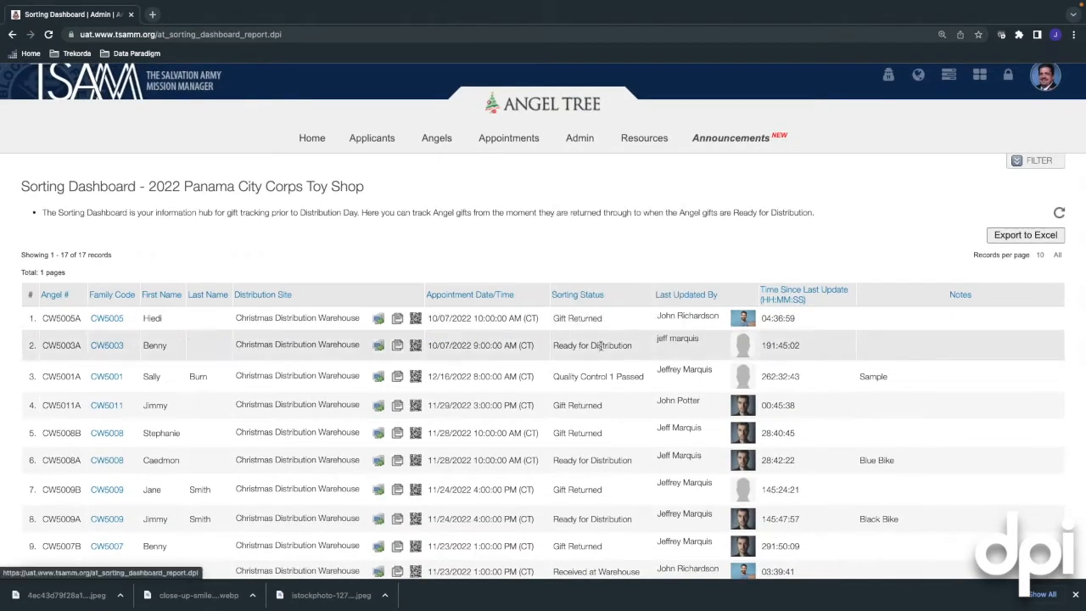
{"action": "mouse_move", "coordinate": [582, 149]}
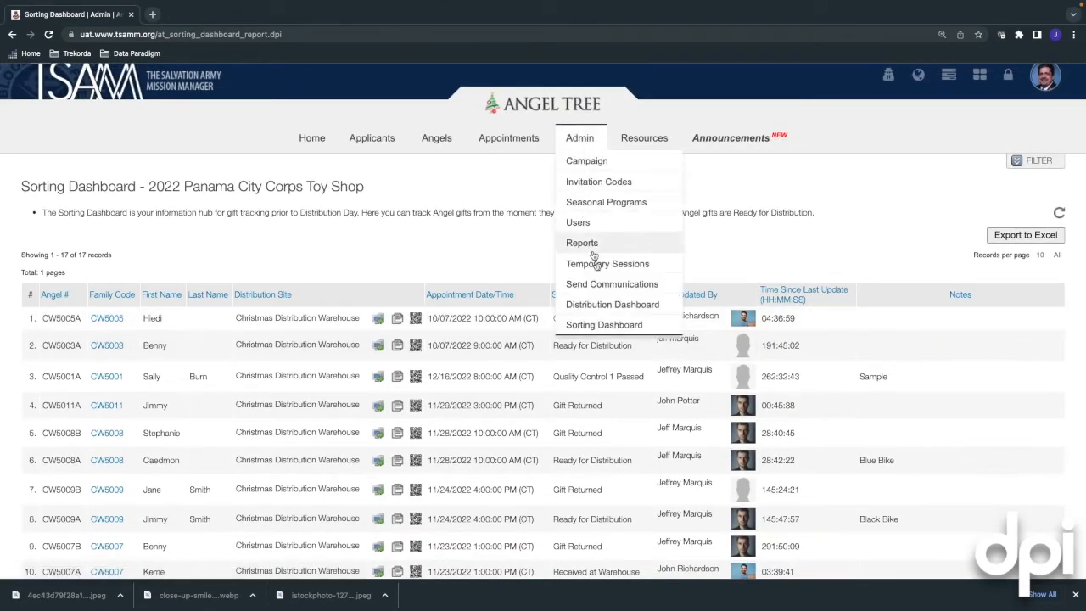
{"action": "left_click", "coordinate": [598, 305]}
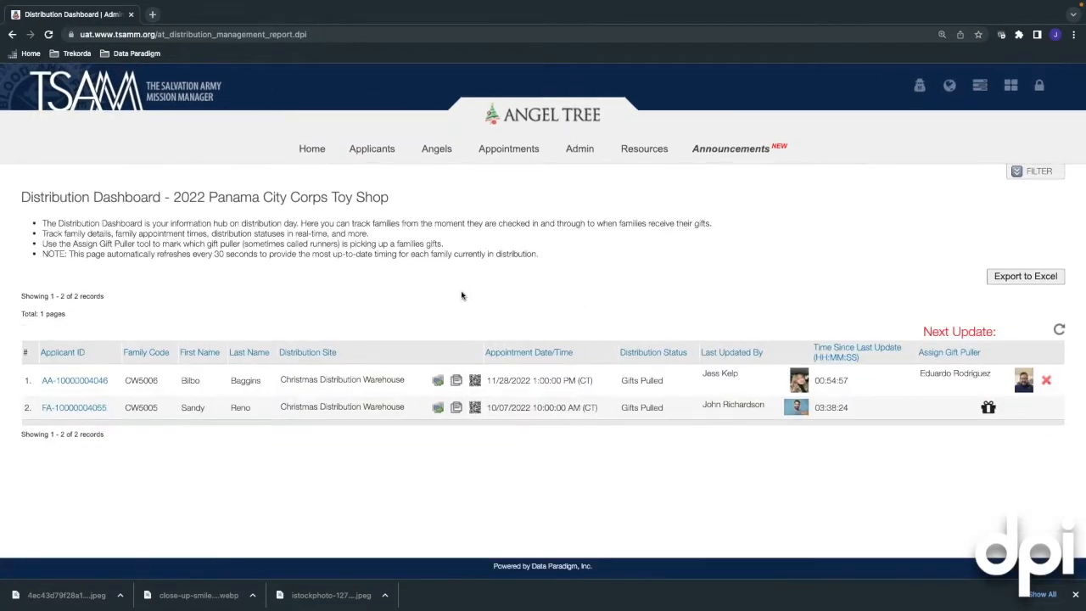
Review the two Gifts Pulled families on the Distribution Dashboard, then bring up the Admin menu
{"action": "scroll", "coordinate": [462, 295], "scroll_direction": "up", "scroll_amount": 1}
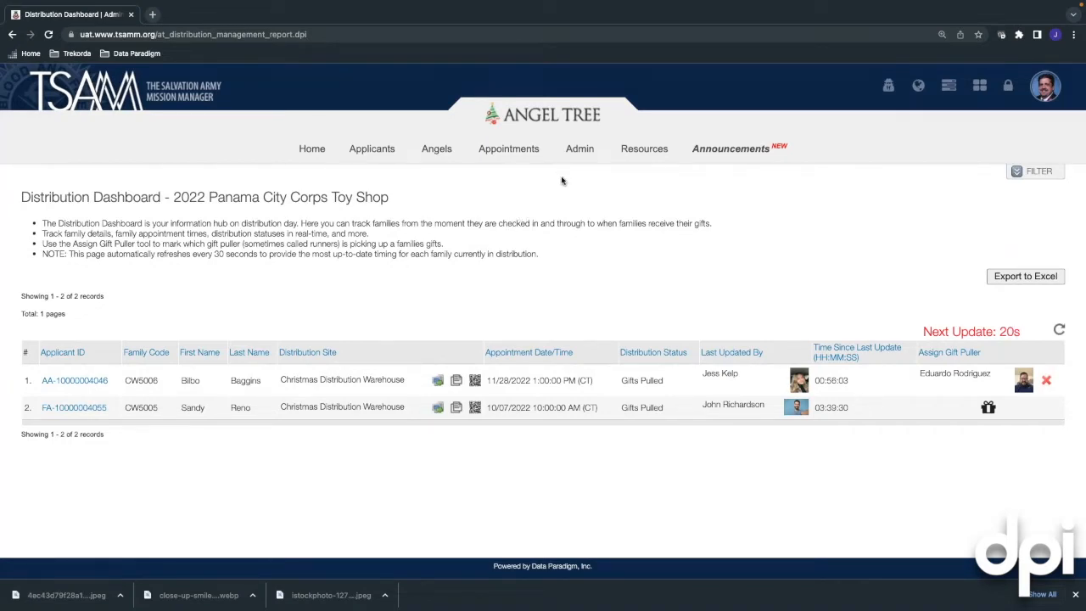
{"action": "left_click", "coordinate": [578, 149]}
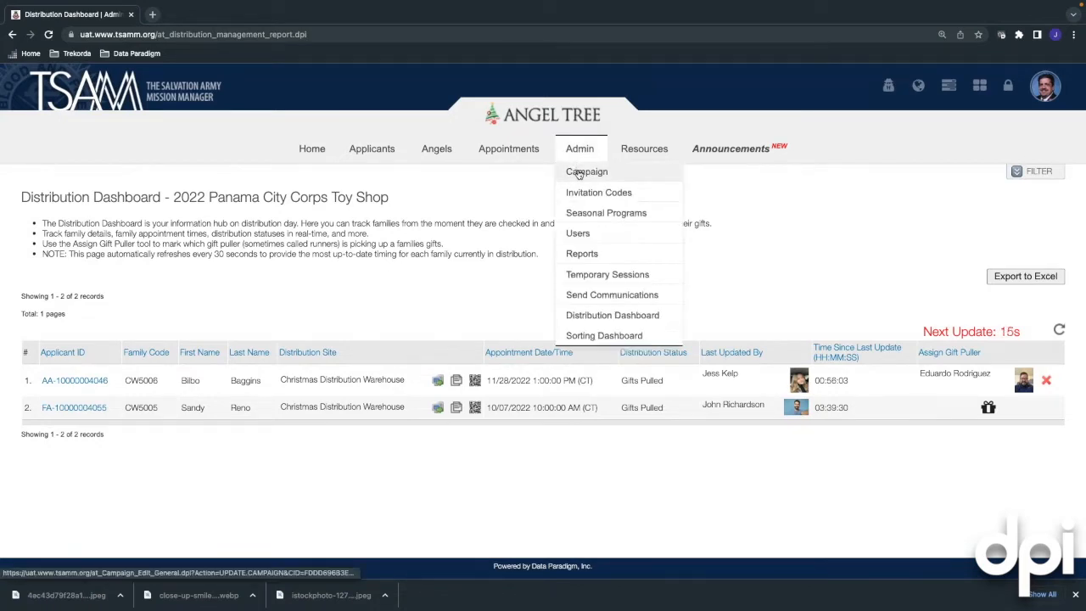
Open the campaign's General settings, showing final gift return date 12/16/2022
{"action": "left_click", "coordinate": [627, 197]}
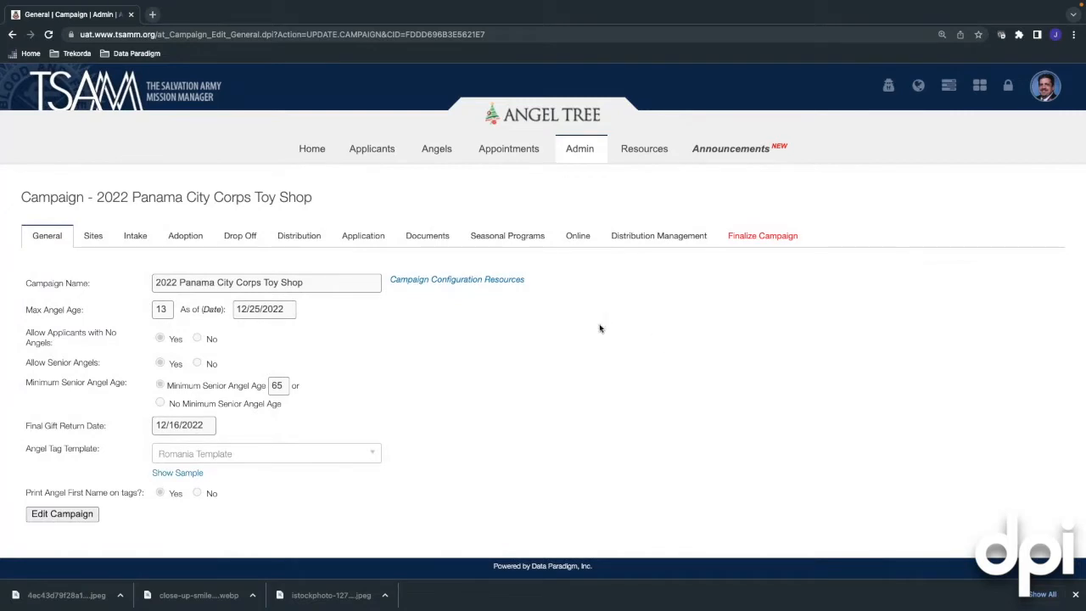
Show the Christmas Distribution Warehouse's Distribution Day family-tracking statuses and its three checkpoints
{"action": "left_click", "coordinate": [653, 238]}
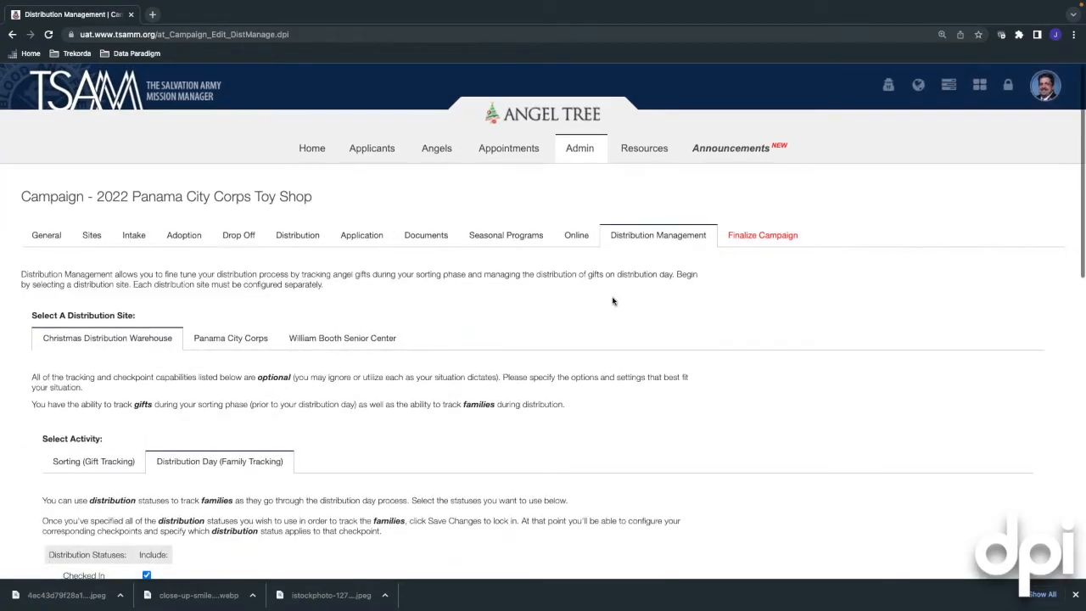
{"action": "scroll", "coordinate": [614, 301], "scroll_direction": "down", "scroll_amount": 1}
{"action": "scroll", "coordinate": [613, 301], "scroll_direction": "down", "scroll_amount": 1}
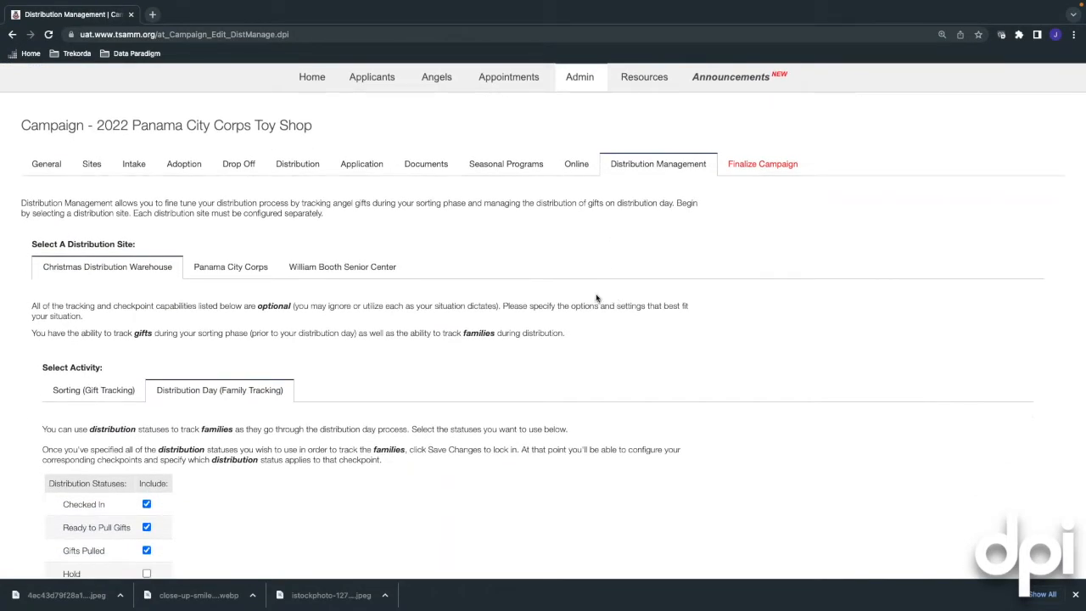
{"action": "scroll", "coordinate": [596, 298], "scroll_direction": "down", "scroll_amount": 1}
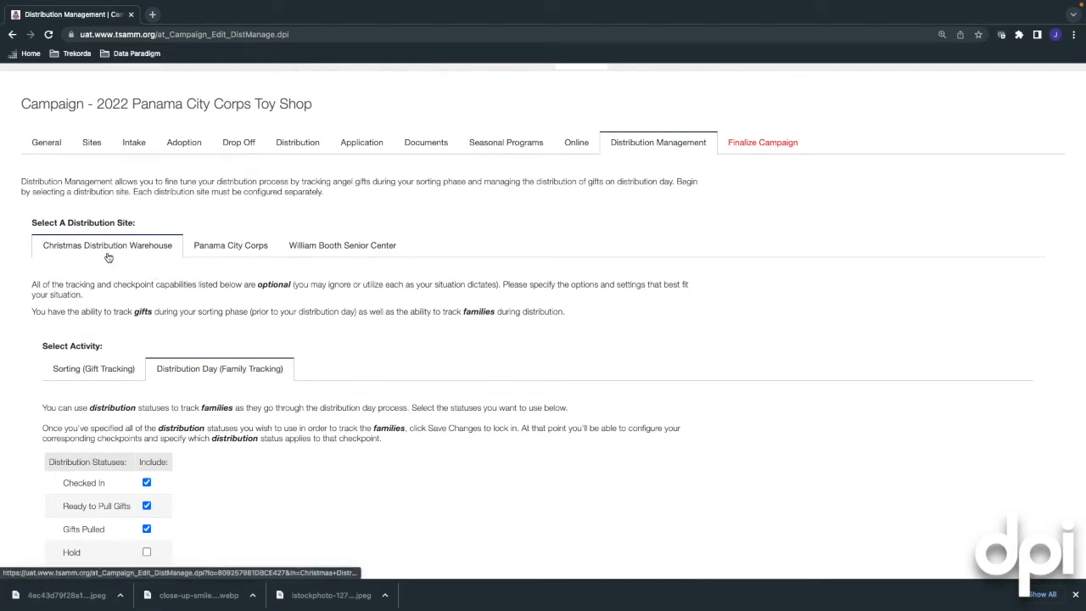
{"action": "scroll", "coordinate": [102, 257], "scroll_direction": "down", "scroll_amount": 1}
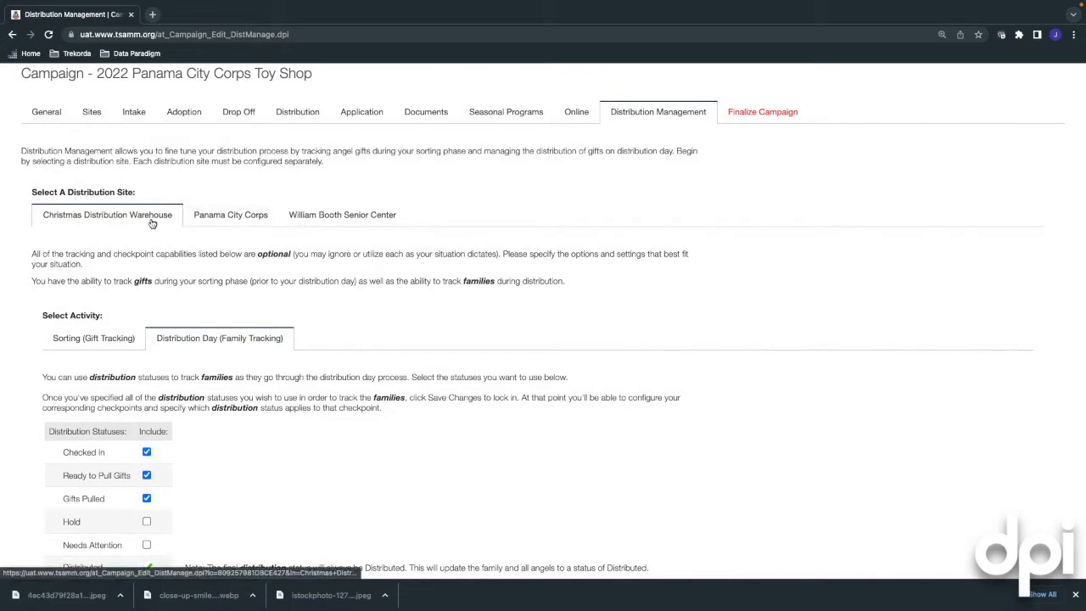
{"action": "scroll", "coordinate": [110, 250], "scroll_direction": "down", "scroll_amount": 2}
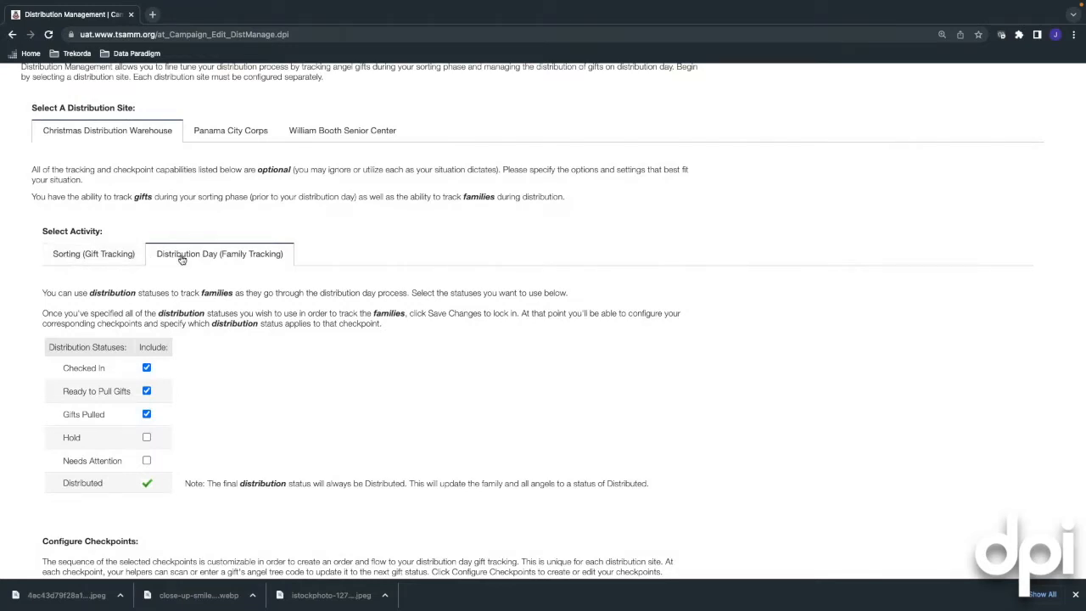
{"action": "scroll", "coordinate": [196, 314], "scroll_direction": "down", "scroll_amount": 1}
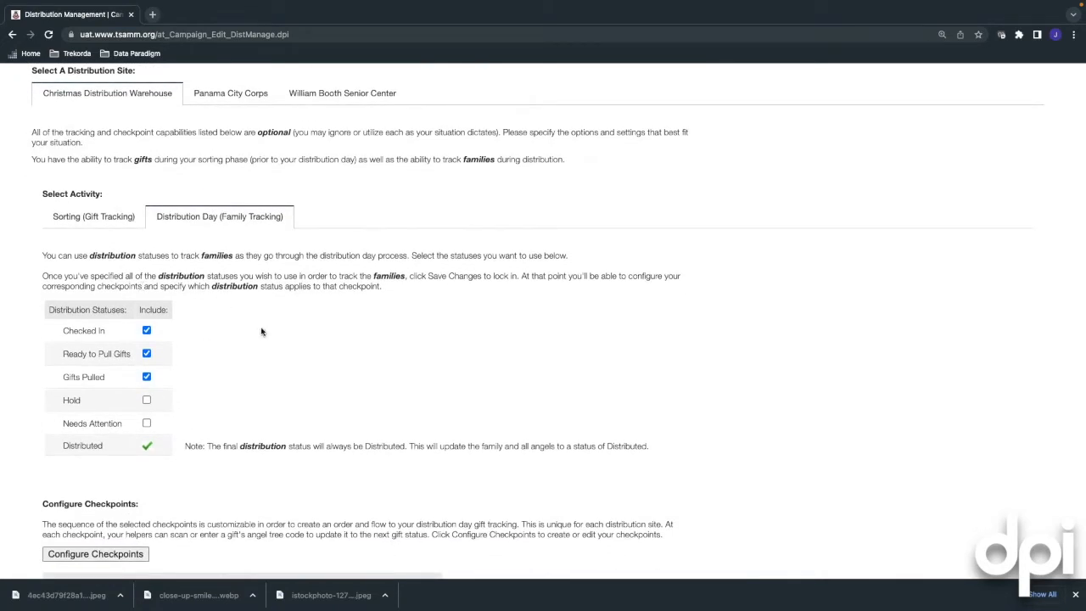
{"action": "scroll", "coordinate": [261, 328], "scroll_direction": "down", "scroll_amount": 1}
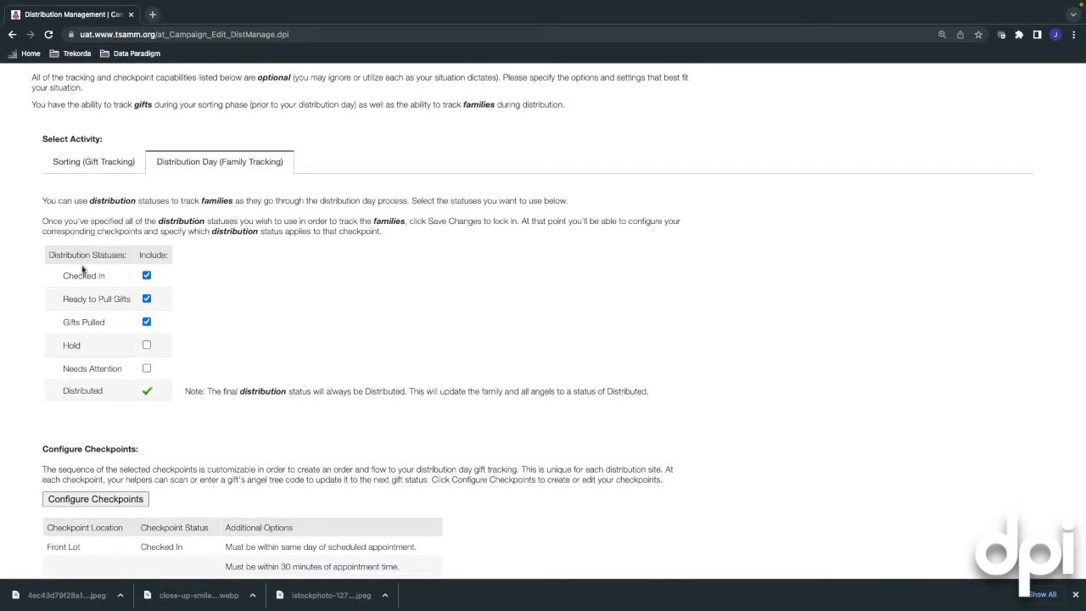
{"action": "scroll", "coordinate": [76, 261], "scroll_direction": "down", "scroll_amount": 1}
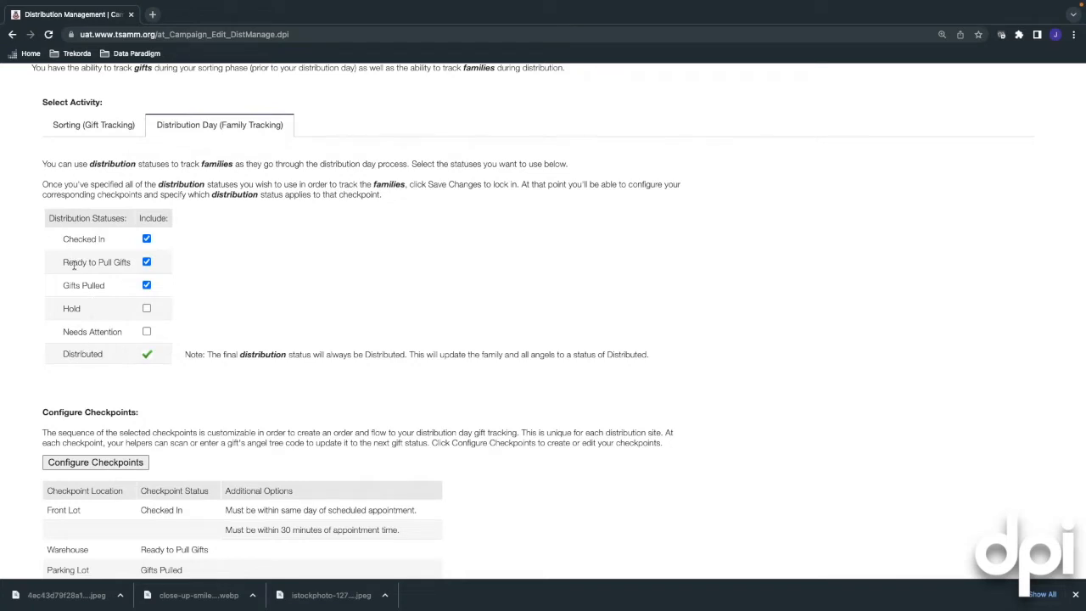
Review the warehouse site's Sorting (Gift Tracking) statuses and checkpoints
{"action": "left_click", "coordinate": [95, 128]}
{"action": "scroll", "coordinate": [110, 119], "scroll_direction": "down", "scroll_amount": 1}
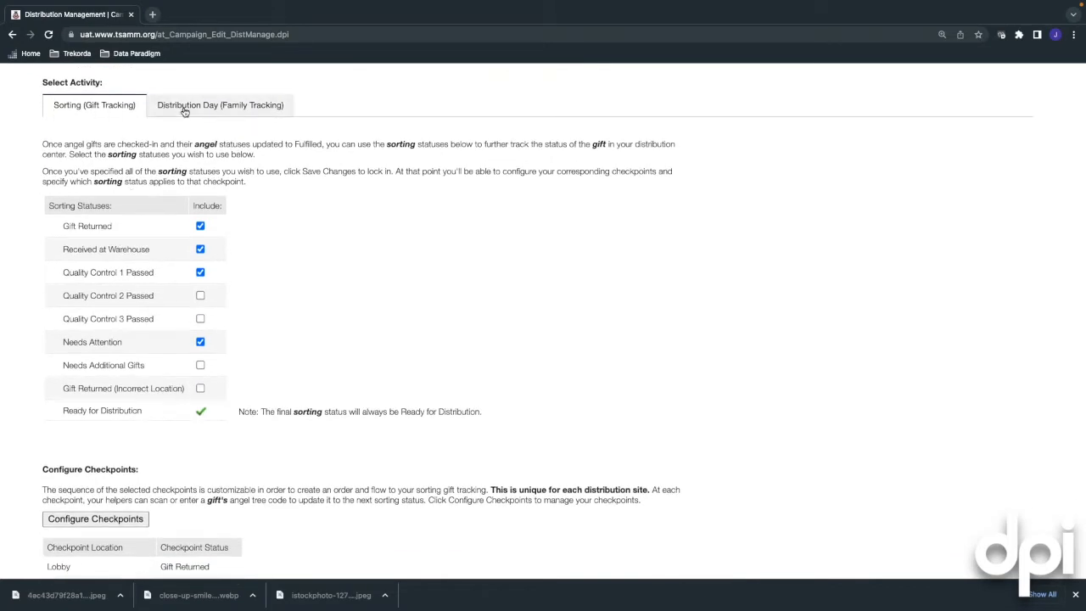
{"action": "scroll", "coordinate": [157, 161], "scroll_direction": "down", "scroll_amount": 1}
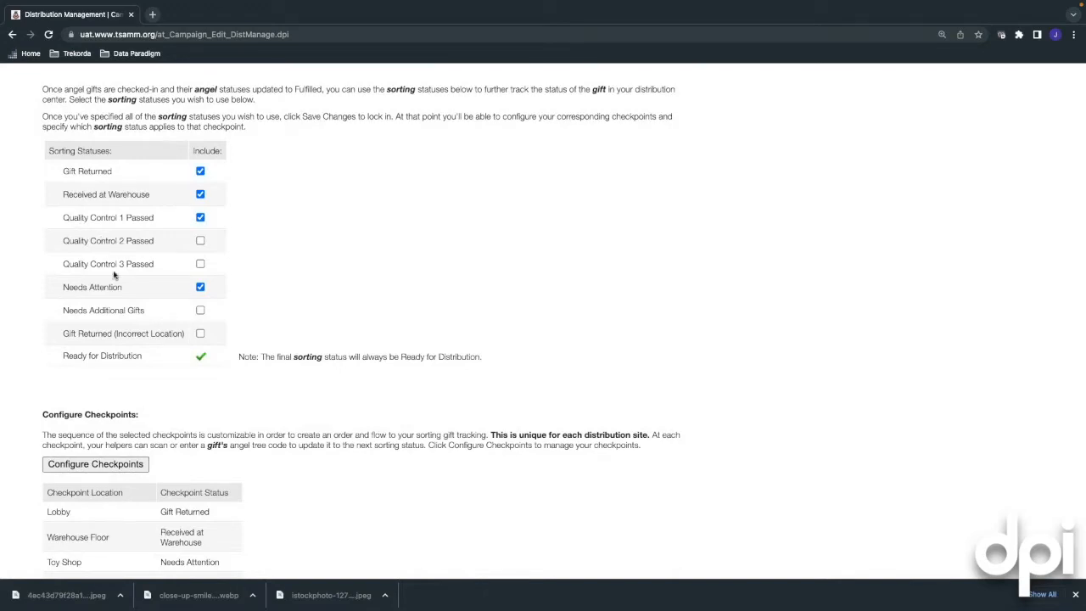
{"action": "scroll", "coordinate": [114, 274], "scroll_direction": "down", "scroll_amount": 3}
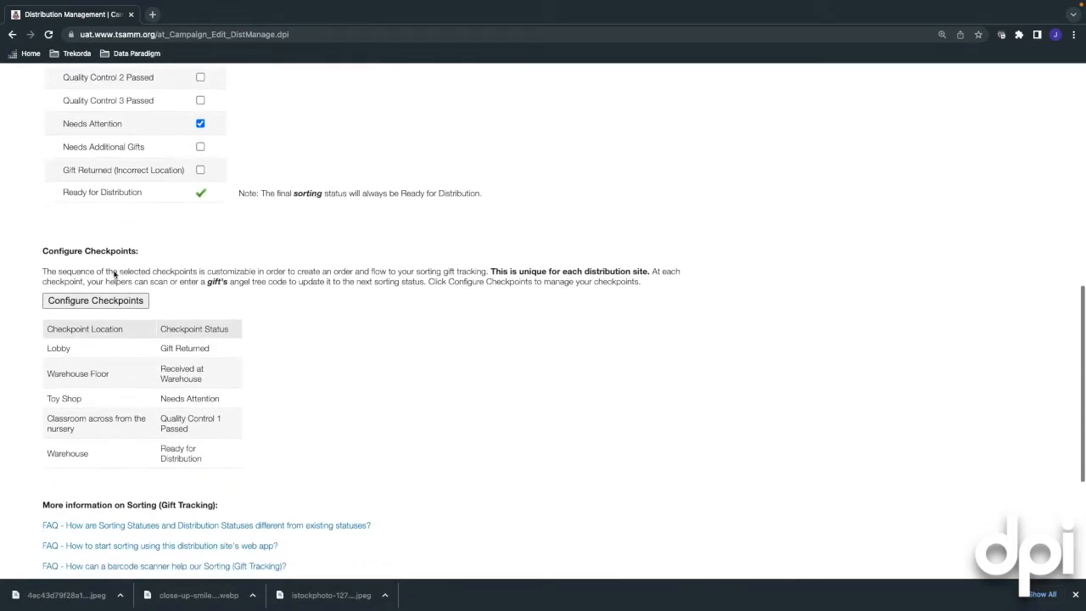
{"action": "scroll", "coordinate": [121, 242], "scroll_direction": "down", "scroll_amount": 1}
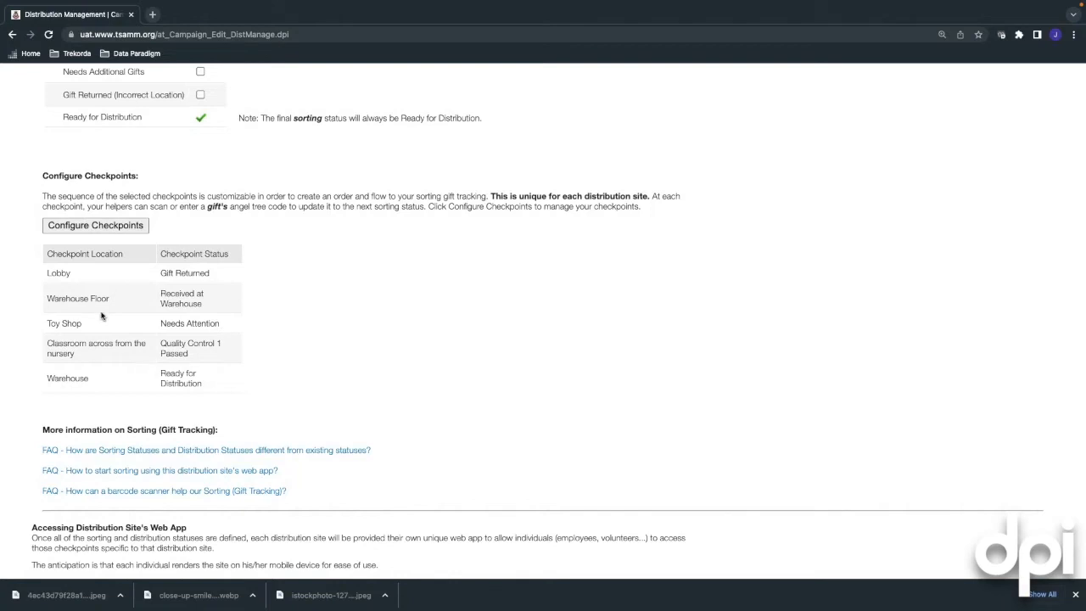
{"action": "scroll", "coordinate": [101, 316], "scroll_direction": "down", "scroll_amount": 1}
{"action": "scroll", "coordinate": [164, 390], "scroll_direction": "down", "scroll_amount": 2}
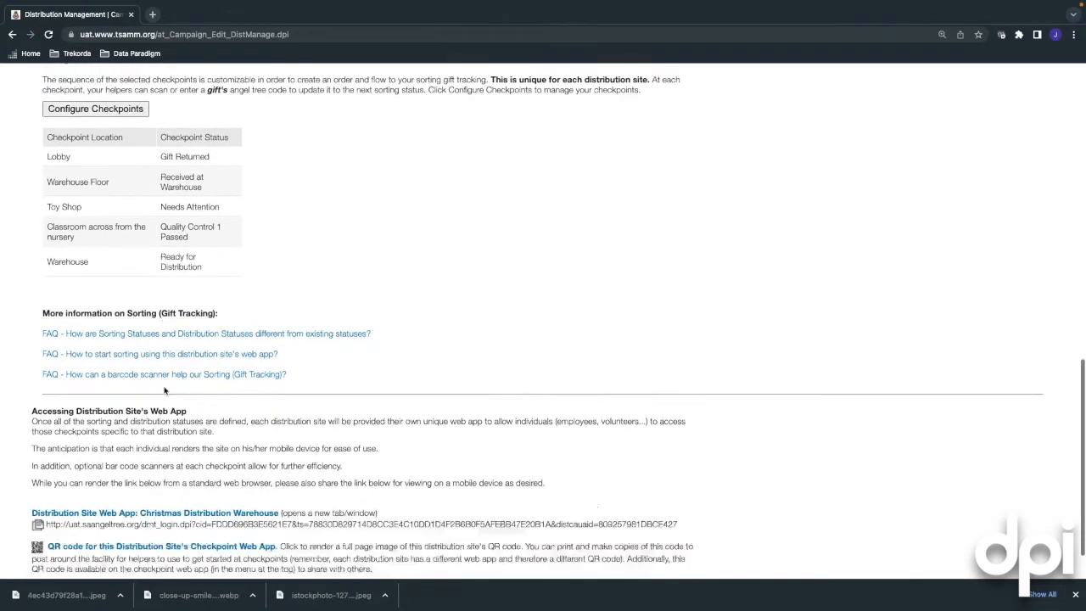
{"action": "scroll", "coordinate": [165, 390], "scroll_direction": "down", "scroll_amount": 1}
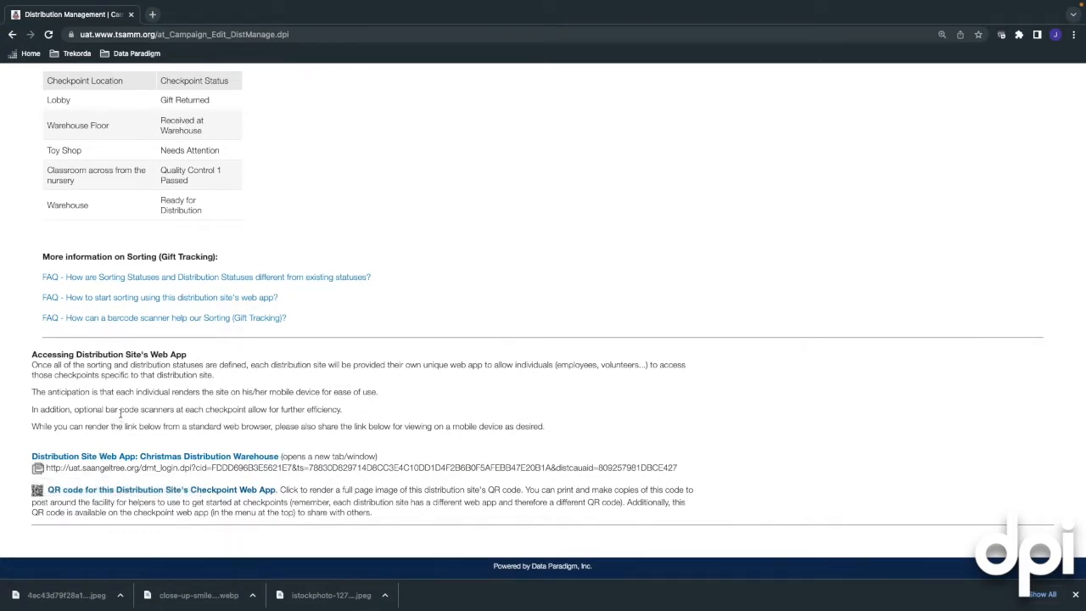
Switch to the Panama City Corps distribution site's tracking settings
{"action": "scroll", "coordinate": [120, 413], "scroll_direction": "up", "scroll_amount": 10}
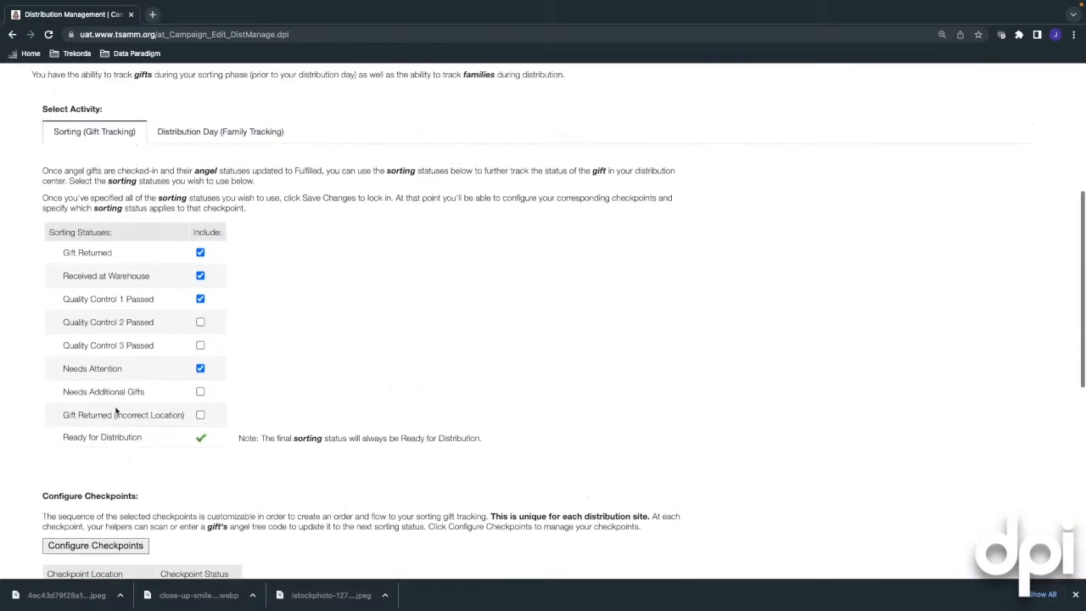
{"action": "scroll", "coordinate": [116, 413], "scroll_direction": "up", "scroll_amount": 4}
{"action": "left_click", "coordinate": [217, 168]}
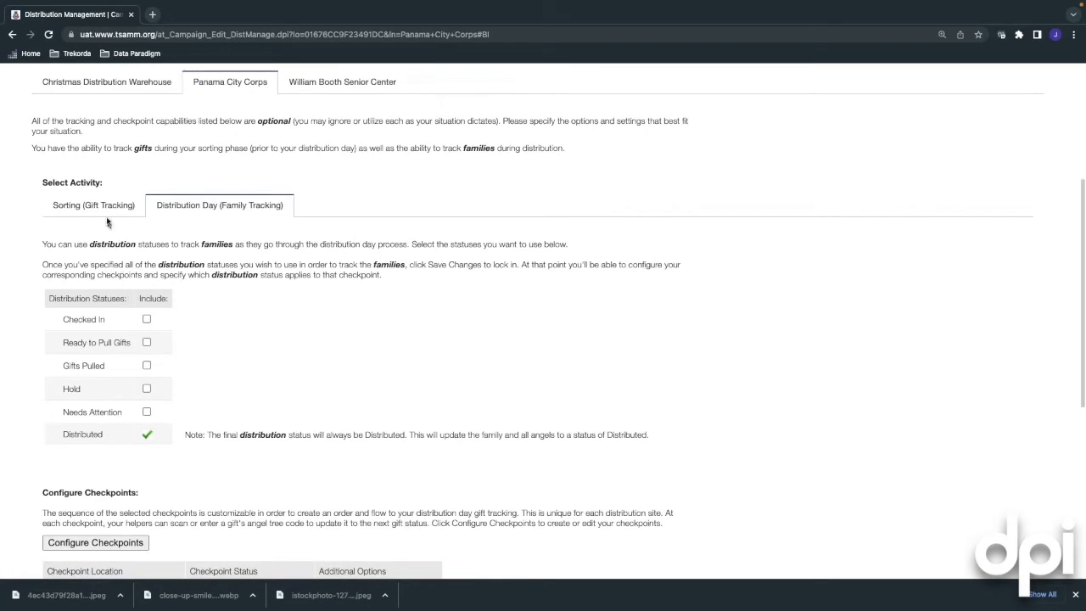
Show Panama City Corps's Sorting (Gift Tracking) statuses, where only Ready for Distribution is included
{"action": "left_click", "coordinate": [107, 213]}
{"action": "scroll", "coordinate": [264, 208], "scroll_direction": "up", "scroll_amount": 2}
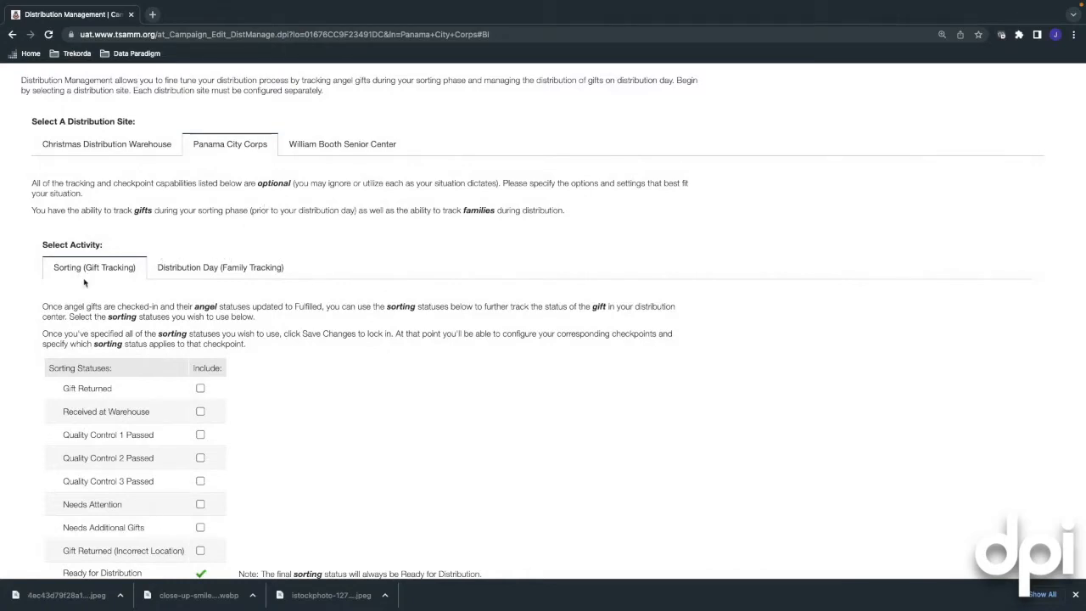
{"action": "left_click", "coordinate": [187, 267]}
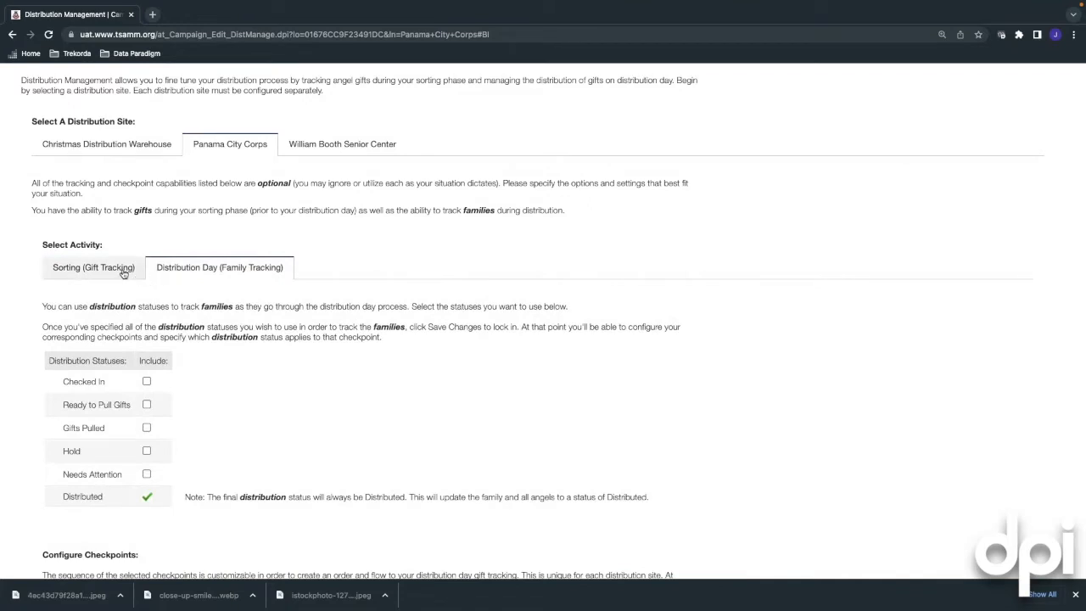
{"action": "left_click", "coordinate": [123, 272]}
{"action": "scroll", "coordinate": [126, 290], "scroll_direction": "down", "scroll_amount": 2}
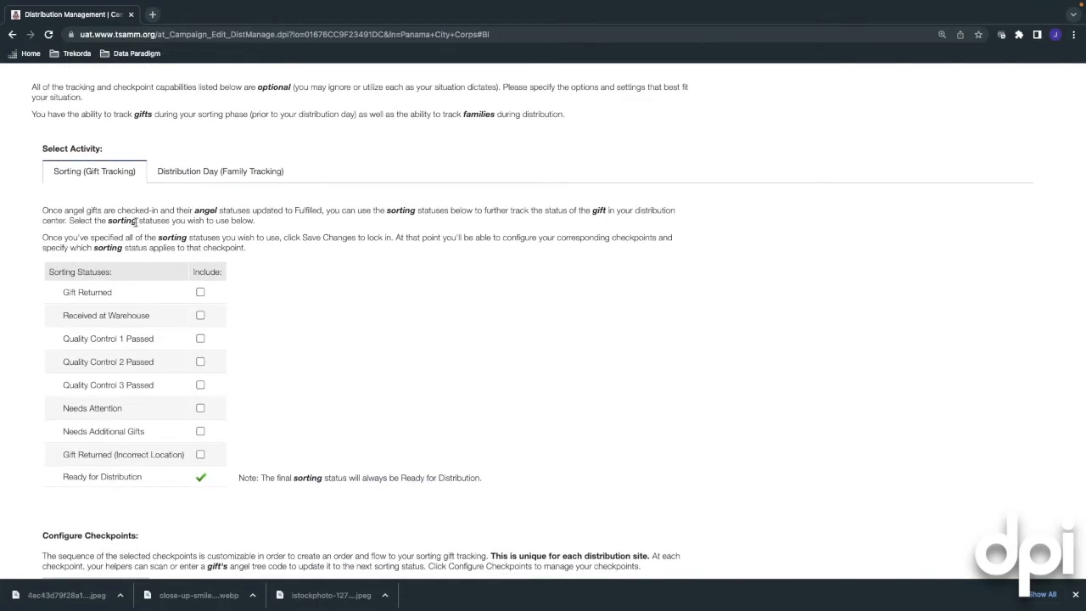
{"action": "scroll", "coordinate": [138, 225], "scroll_direction": "down", "scroll_amount": 1}
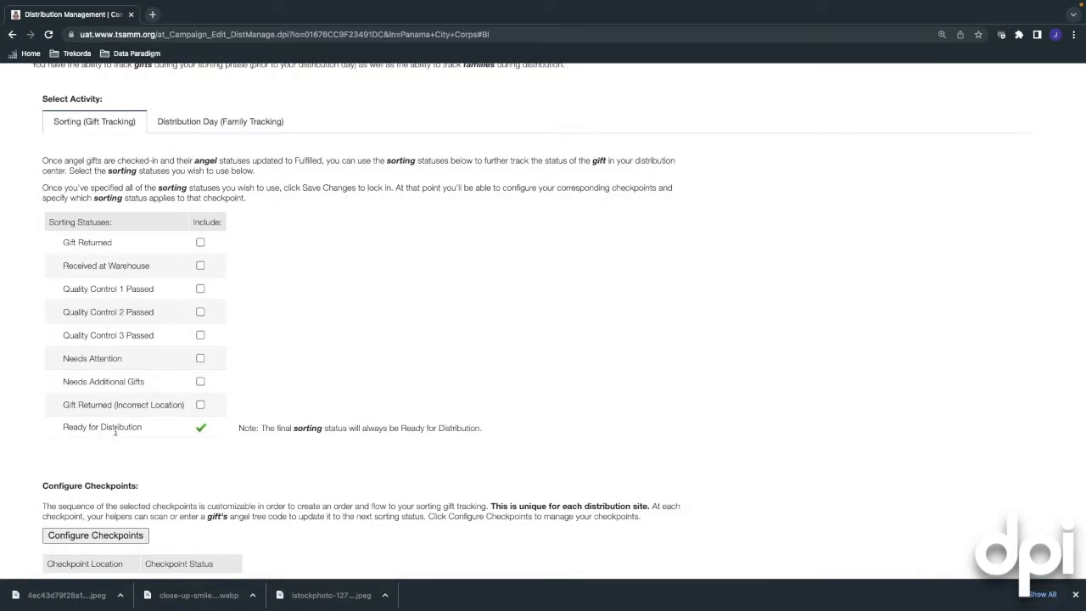
{"action": "scroll", "coordinate": [106, 297], "scroll_direction": "up", "scroll_amount": 1}
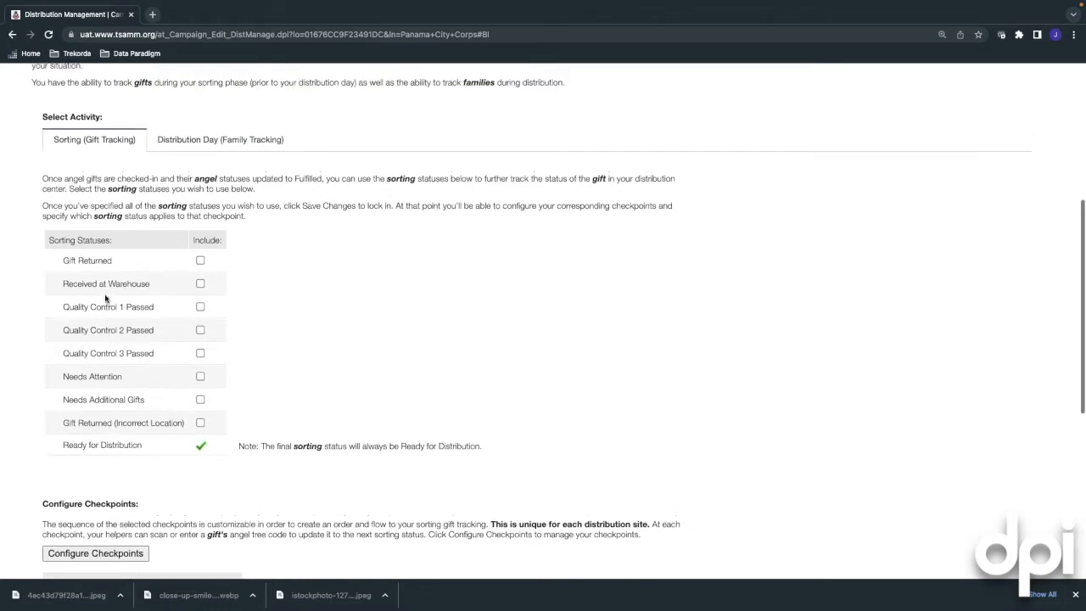
{"action": "scroll", "coordinate": [112, 294], "scroll_direction": "up", "scroll_amount": 1}
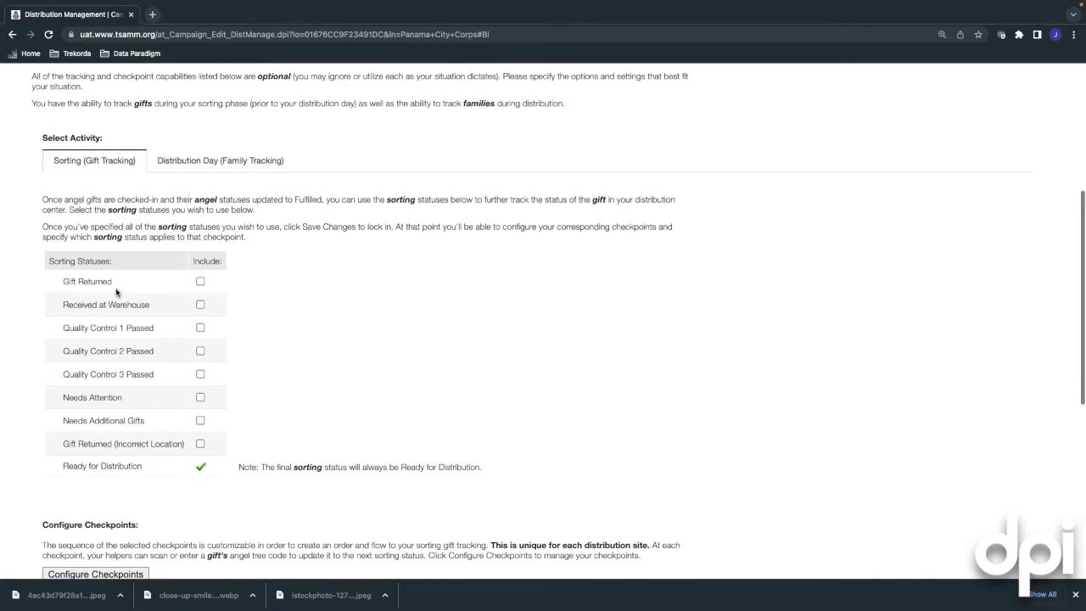
{"action": "scroll", "coordinate": [117, 294], "scroll_direction": "up", "scroll_amount": 1}
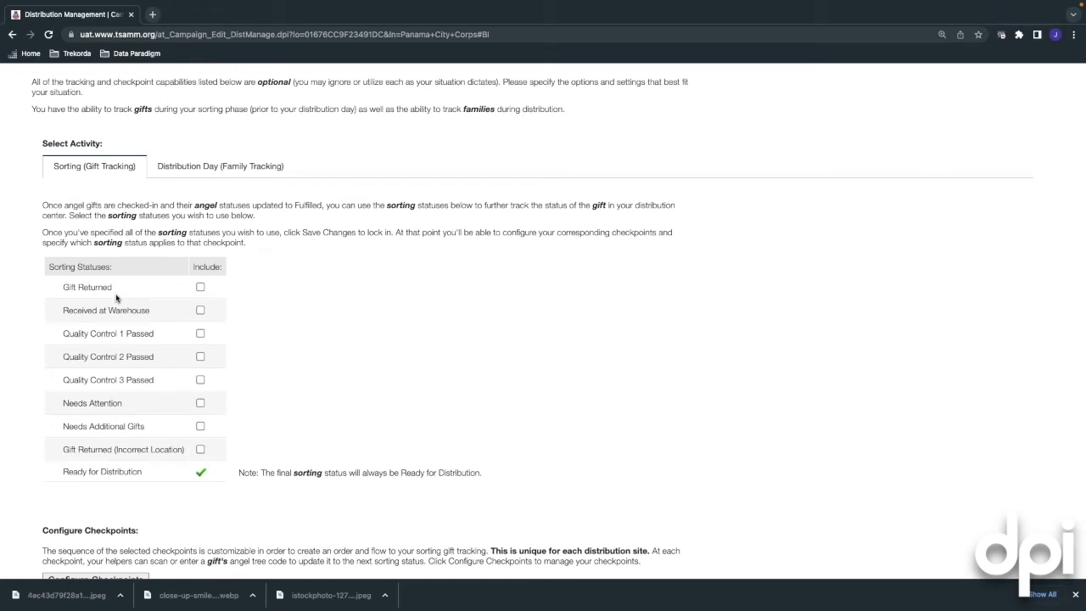
Include Gift Returned, Received at Warehouse and Needs Attention as sorting statuses and save
{"action": "left_click", "coordinate": [200, 288]}
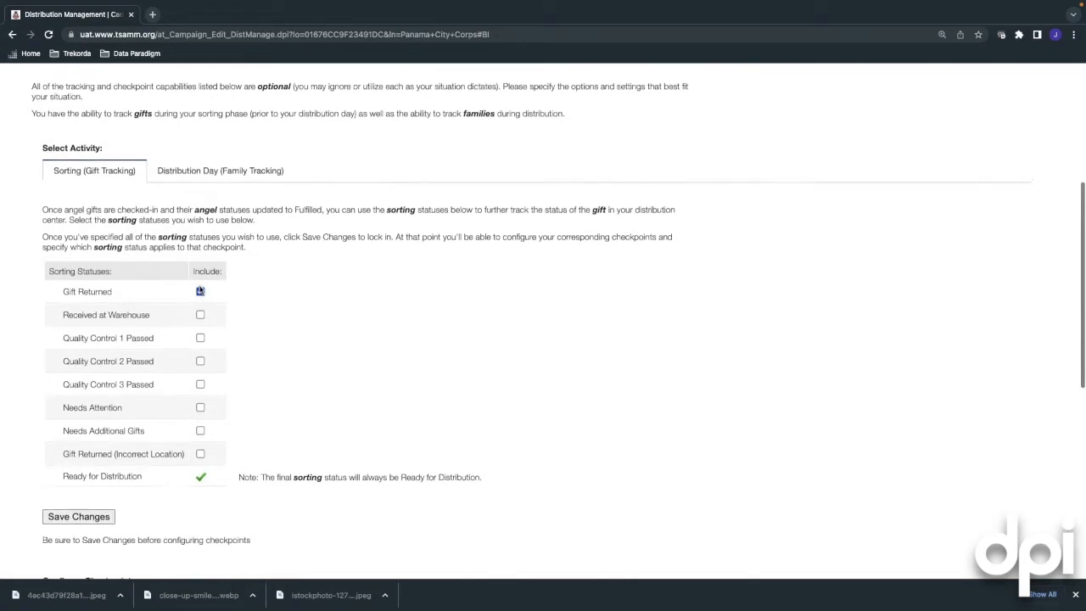
{"action": "left_click", "coordinate": [200, 320]}
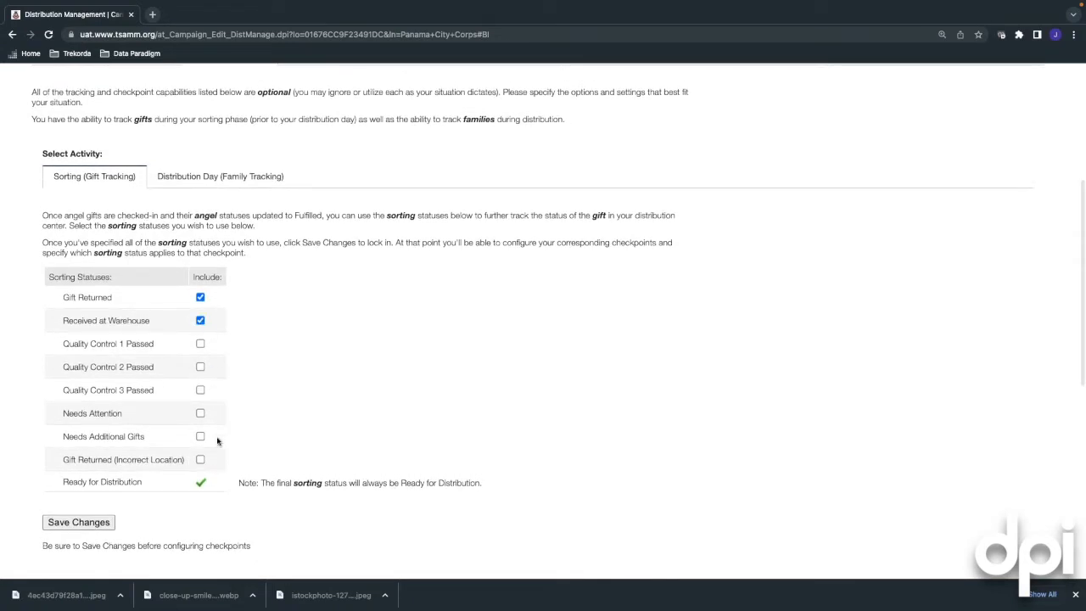
{"action": "left_click", "coordinate": [201, 413]}
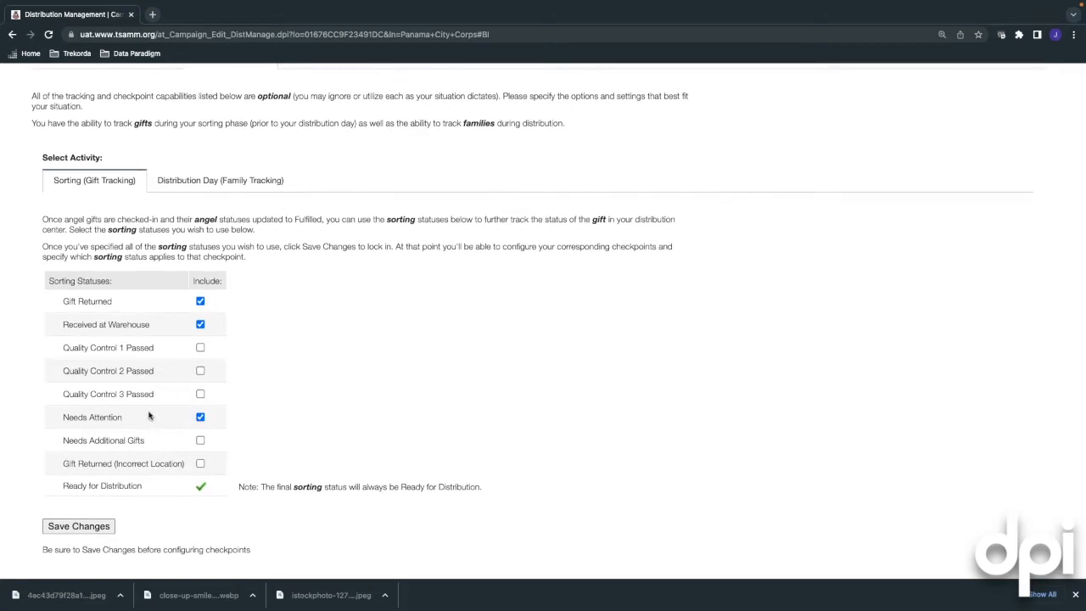
{"action": "scroll", "coordinate": [178, 365], "scroll_direction": "down", "scroll_amount": 3}
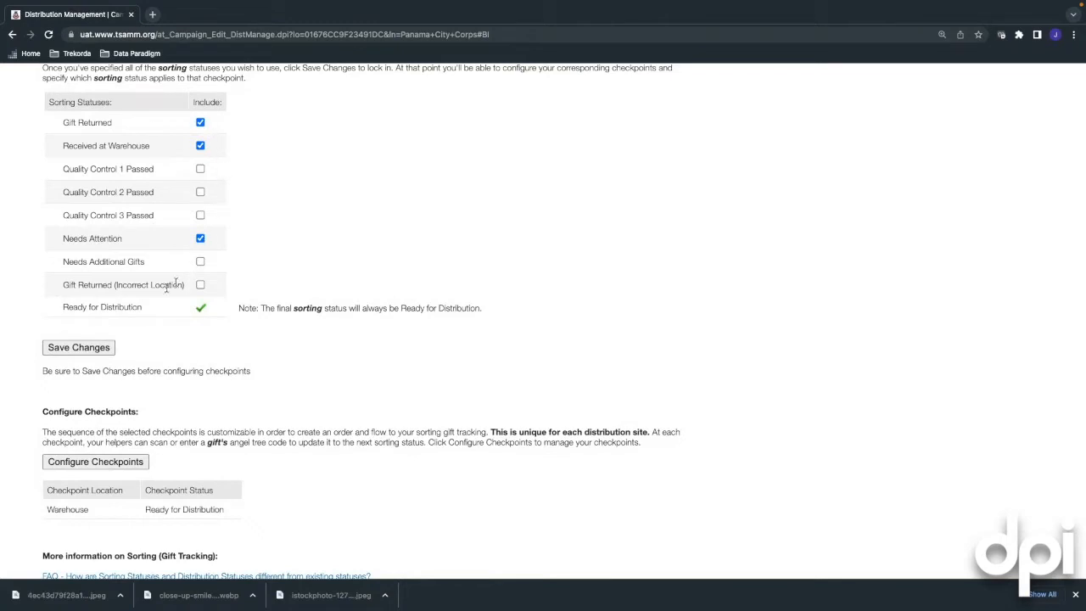
{"action": "left_click", "coordinate": [88, 349]}
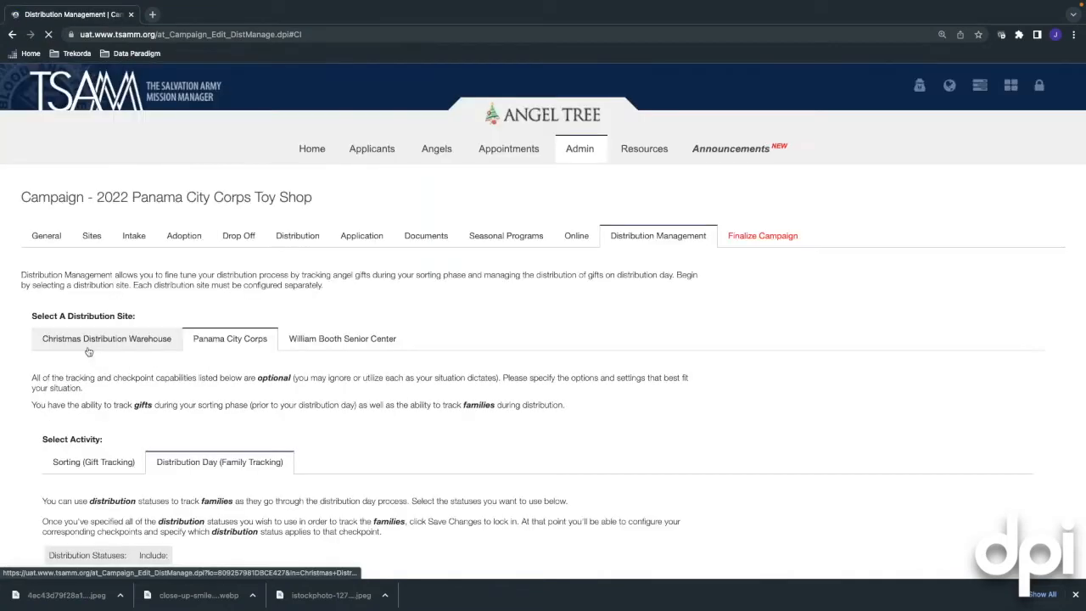
Reopen Sorting (Gift Tracking) to confirm the three saved checkpoint statuses
{"action": "scroll", "coordinate": [92, 352], "scroll_direction": "down", "scroll_amount": 2}
{"action": "left_click", "coordinate": [95, 353]}
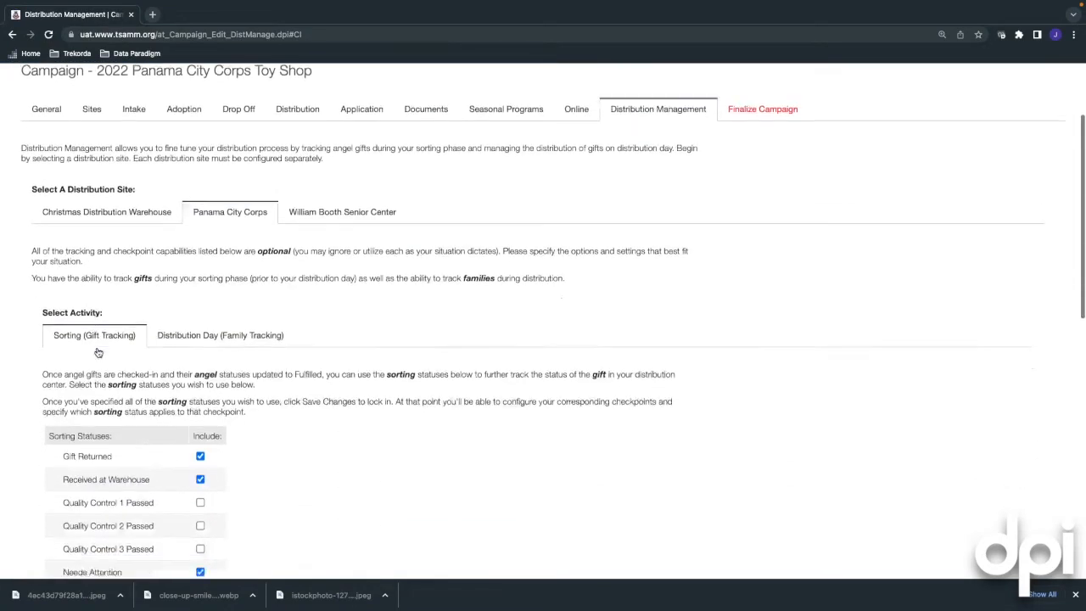
{"action": "scroll", "coordinate": [128, 344], "scroll_direction": "down", "scroll_amount": 2}
{"action": "scroll", "coordinate": [138, 336], "scroll_direction": "down", "scroll_amount": 1}
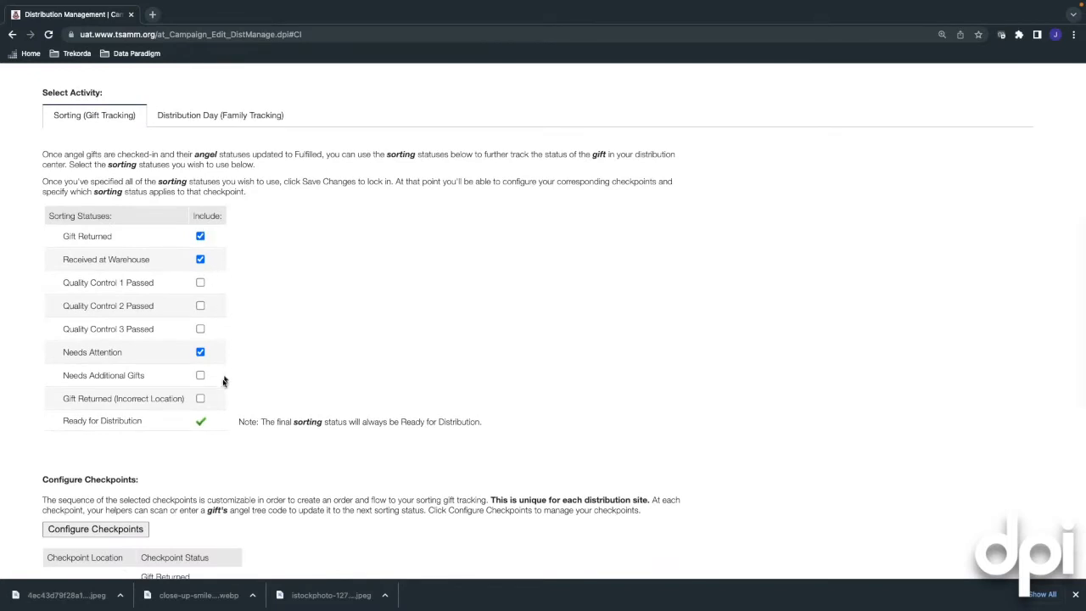
{"action": "scroll", "coordinate": [224, 424], "scroll_direction": "down", "scroll_amount": 2}
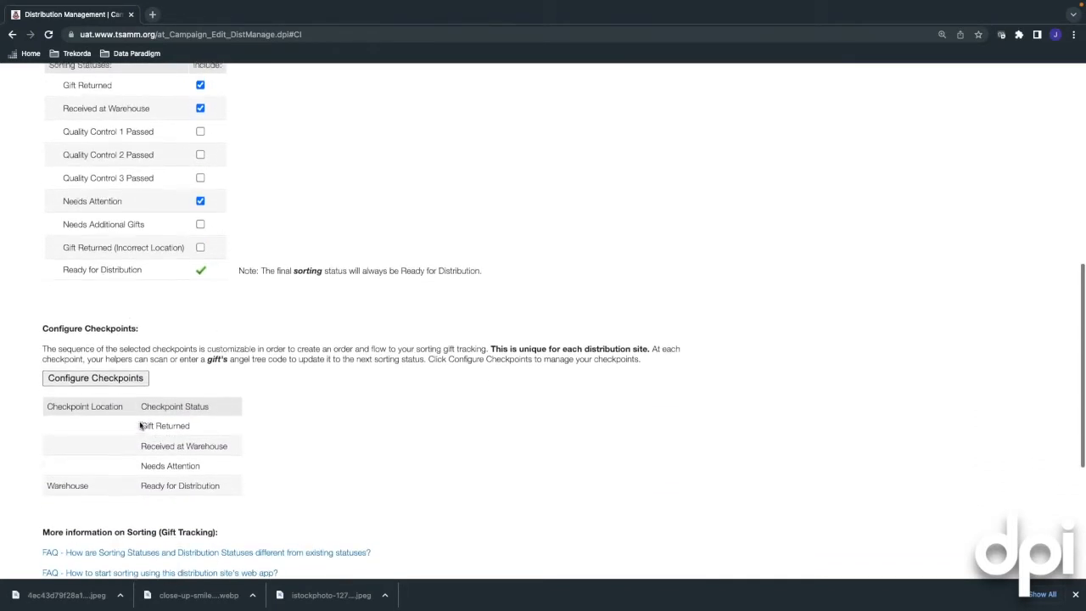
{"action": "scroll", "coordinate": [145, 424], "scroll_direction": "up", "scroll_amount": 1}
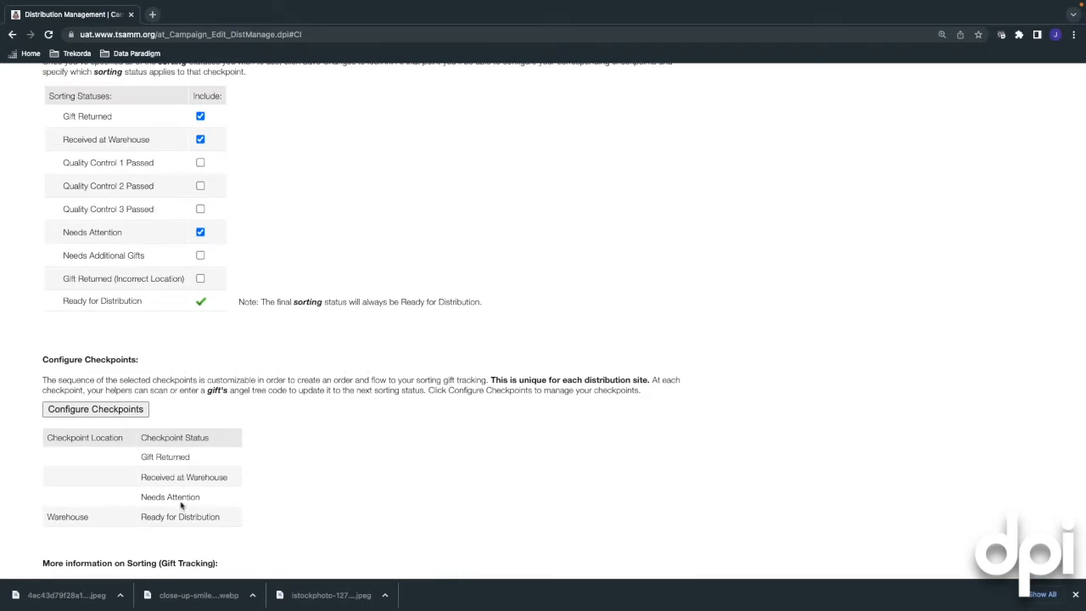
In Configure Checkpoints, enter locations Lobby, Toy Shop/Old Corps On 7th st. and Warehouse Floor
{"action": "left_click", "coordinate": [136, 411]}
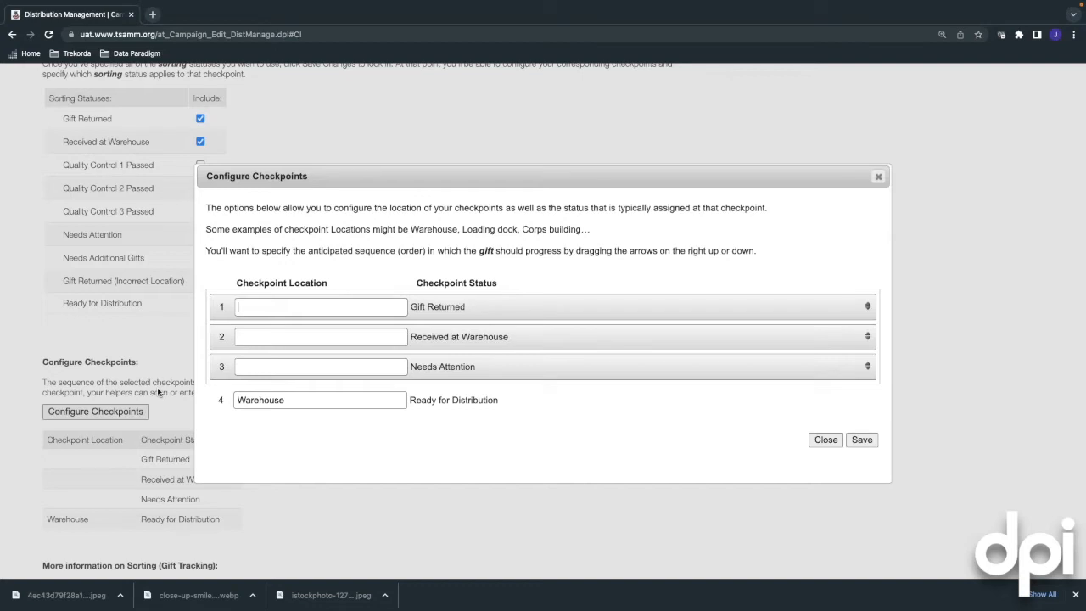
{"action": "type", "text": "Lobby"}
{"action": "left_click", "coordinate": [255, 335]}
{"action": "left_click", "coordinate": [256, 366]}
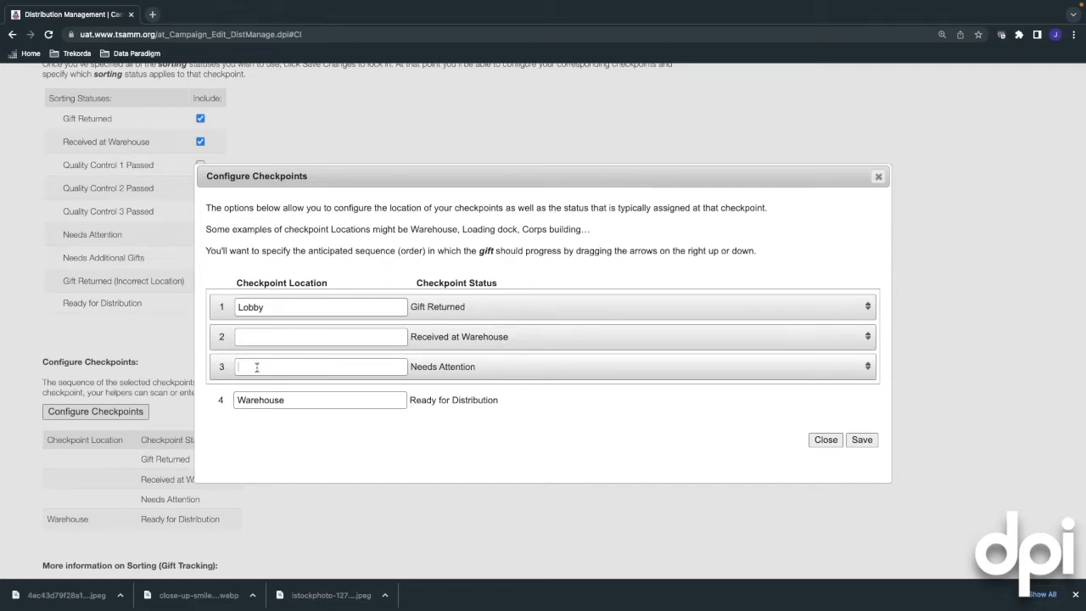
{"action": "type", "text": "Toy Shop/Old Corps On 7th st."}
{"action": "left_click", "coordinate": [266, 340]}
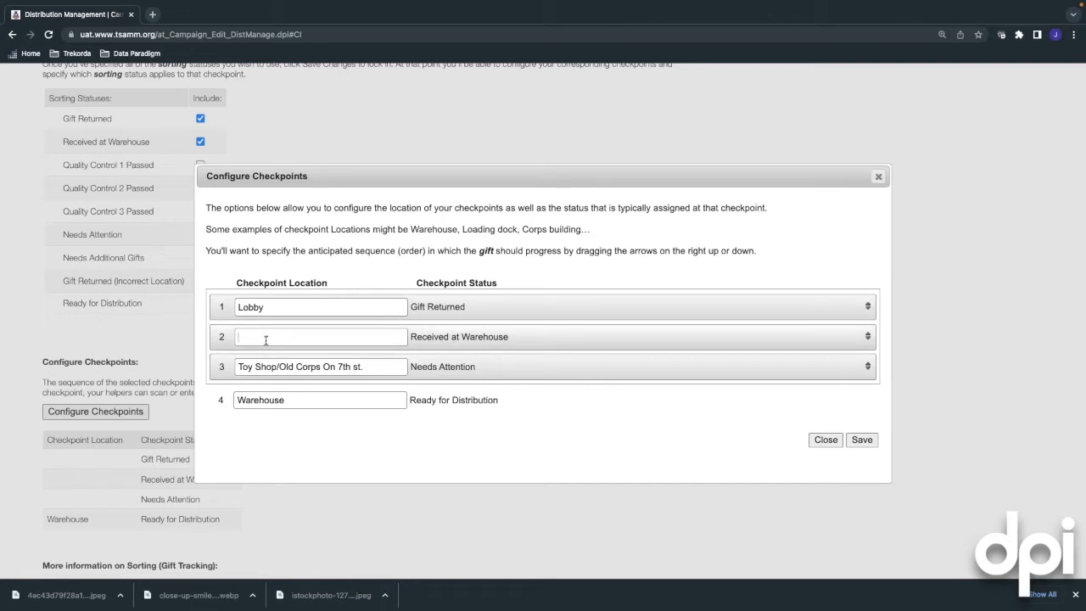
{"action": "type", "text": "Ma"}
{"action": "key", "text": "BackSpace"}
{"action": "key", "text": "BackSpace"}
{"action": "key", "text": "BackSpace"}
{"action": "key", "text": "BackSpace"}
{"action": "key", "text": "BackSpace"}
{"action": "type", "text": "Warehouse Floor"}
Drag checkpoints into order Lobby, Warehouse Floor, Toy Shop/Old Corps On 7th st., then save and close
{"action": "left_click_drag", "start_coordinate": [582, 314], "coordinate": [582, 351]}
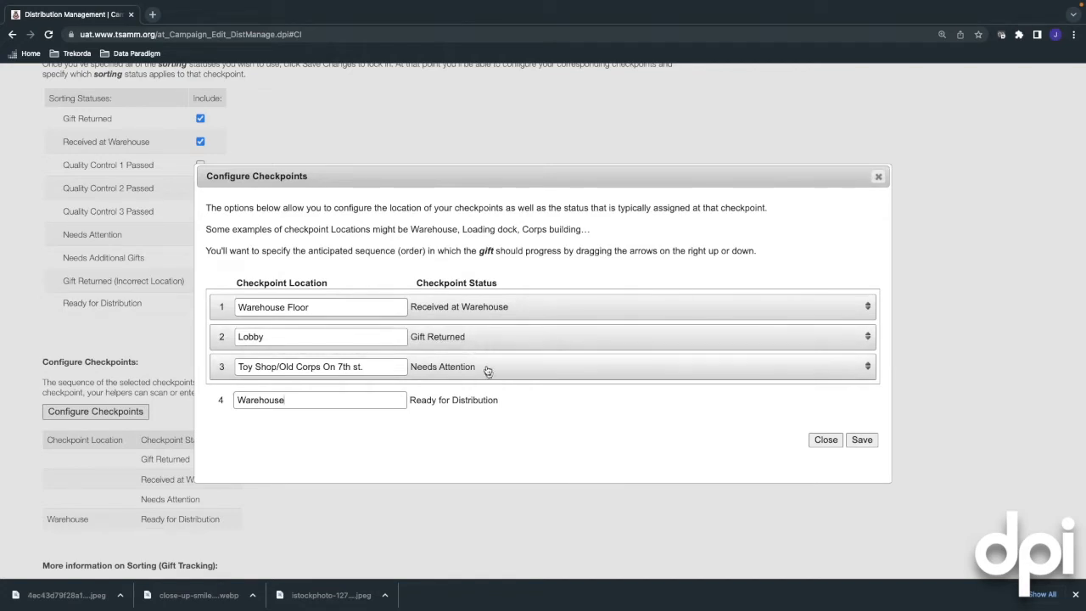
{"action": "left_click_drag", "start_coordinate": [524, 371], "coordinate": [523, 342]}
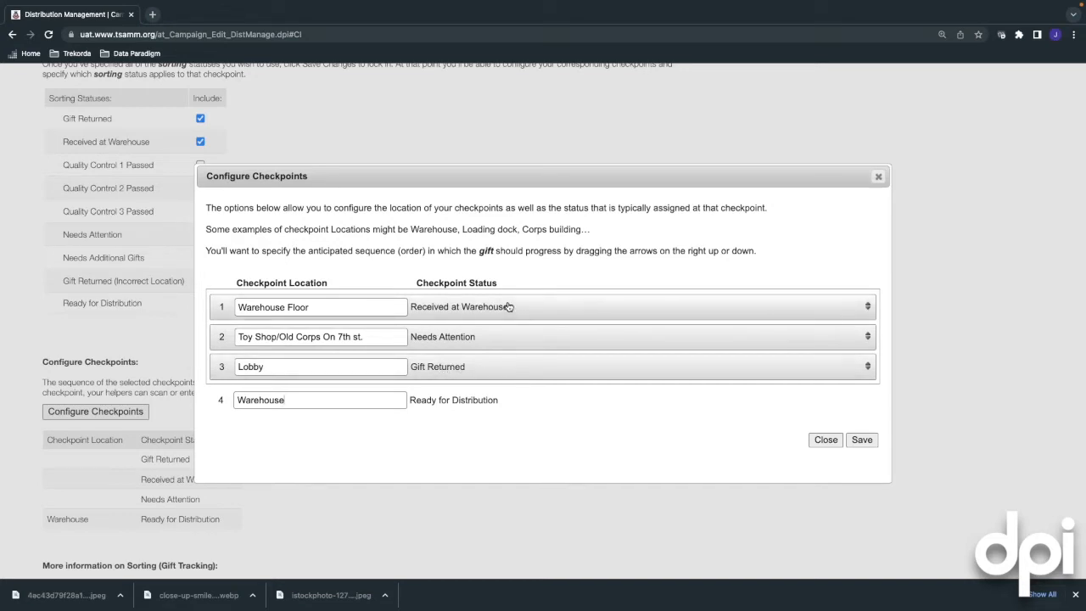
{"action": "left_click_drag", "start_coordinate": [509, 308], "coordinate": [496, 342]}
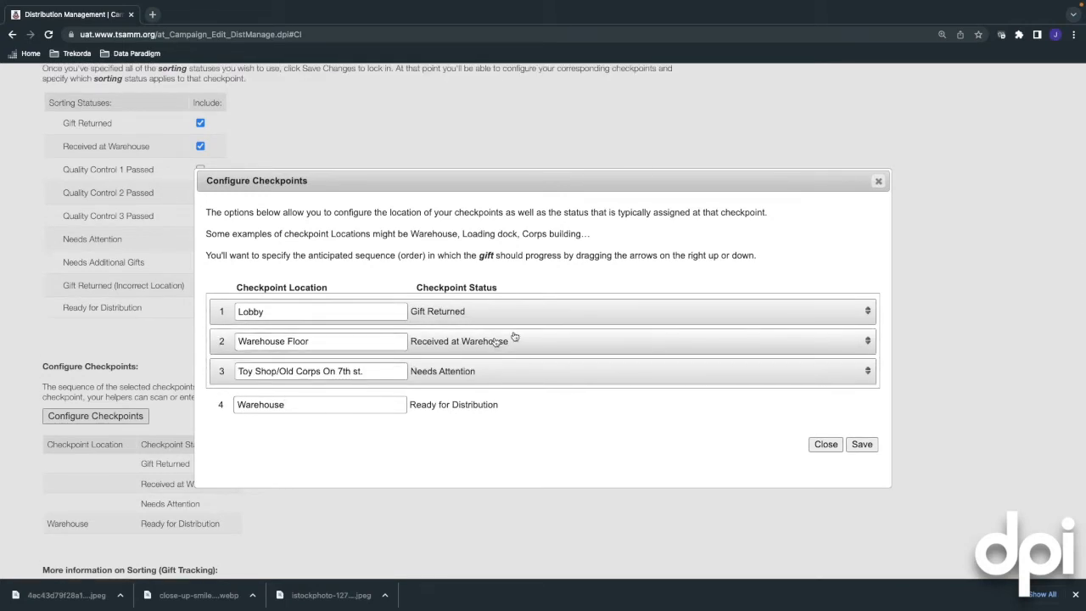
{"action": "left_click", "coordinate": [861, 444]}
{"action": "left_click", "coordinate": [824, 445]}
On Family Tracking, enable Checked In, Ready to Pull Gifts and Needs Attention statuses, then save
{"action": "scroll", "coordinate": [339, 407], "scroll_direction": "down", "scroll_amount": 1}
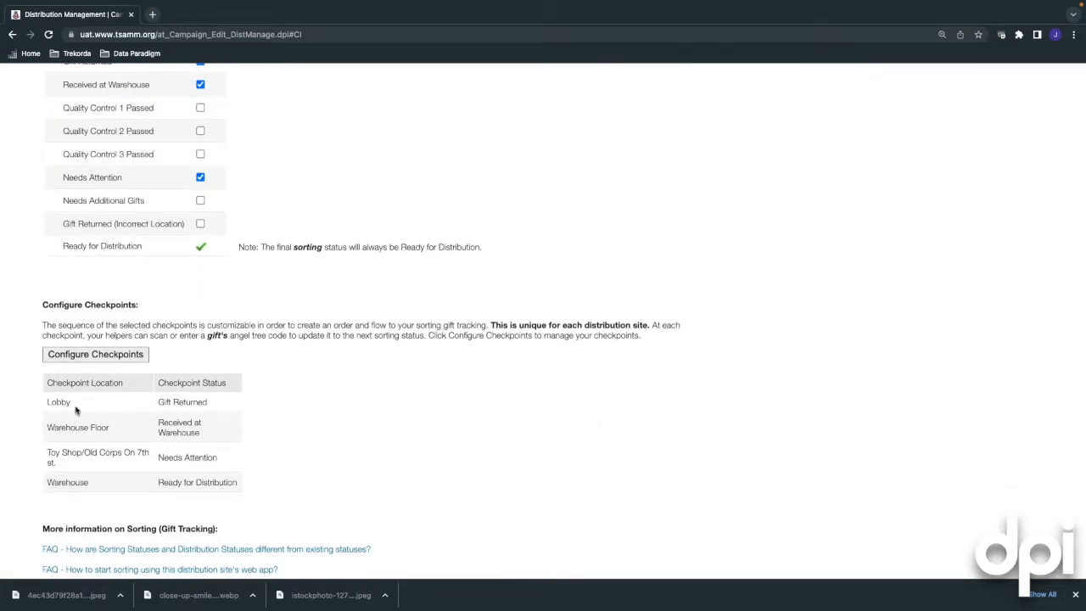
{"action": "scroll", "coordinate": [112, 449], "scroll_direction": "up", "scroll_amount": 5}
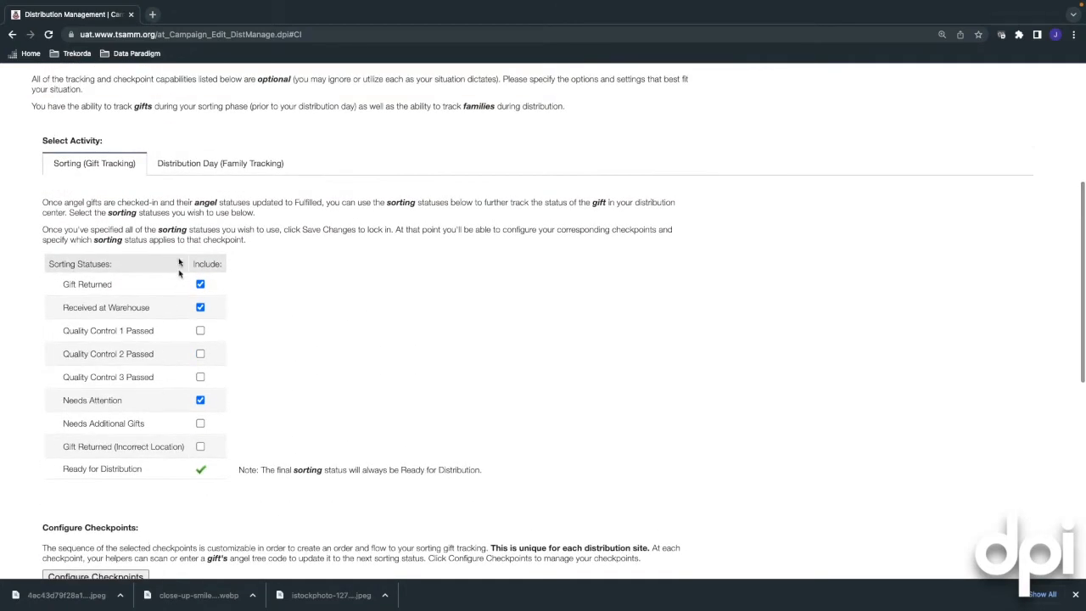
{"action": "left_click", "coordinate": [189, 165]}
{"action": "scroll", "coordinate": [327, 299], "scroll_direction": "down", "scroll_amount": 1}
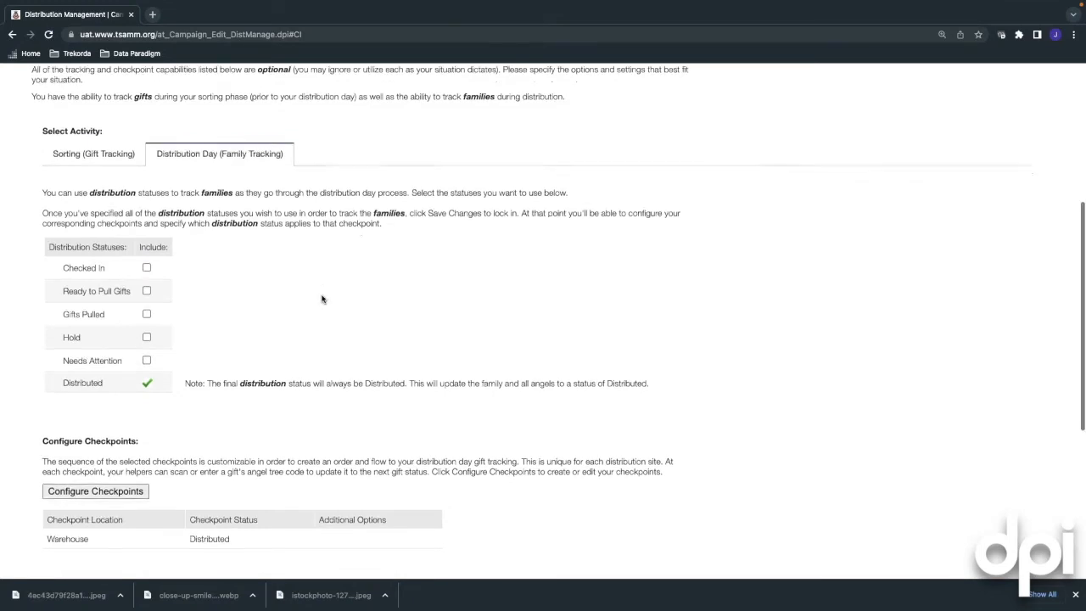
{"action": "scroll", "coordinate": [322, 298], "scroll_direction": "down", "scroll_amount": 1}
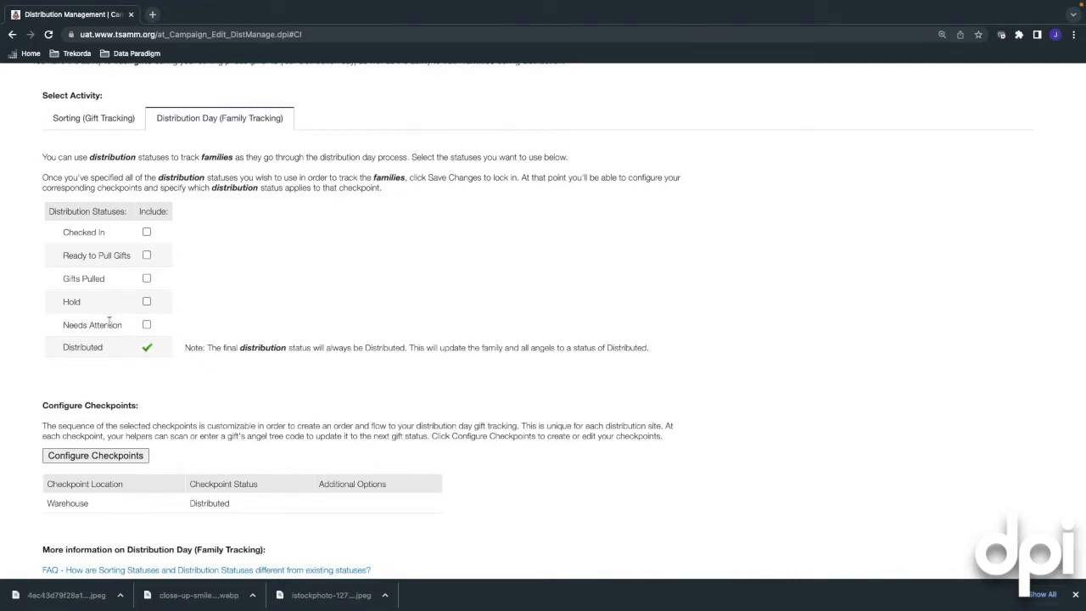
{"action": "left_click", "coordinate": [147, 232]}
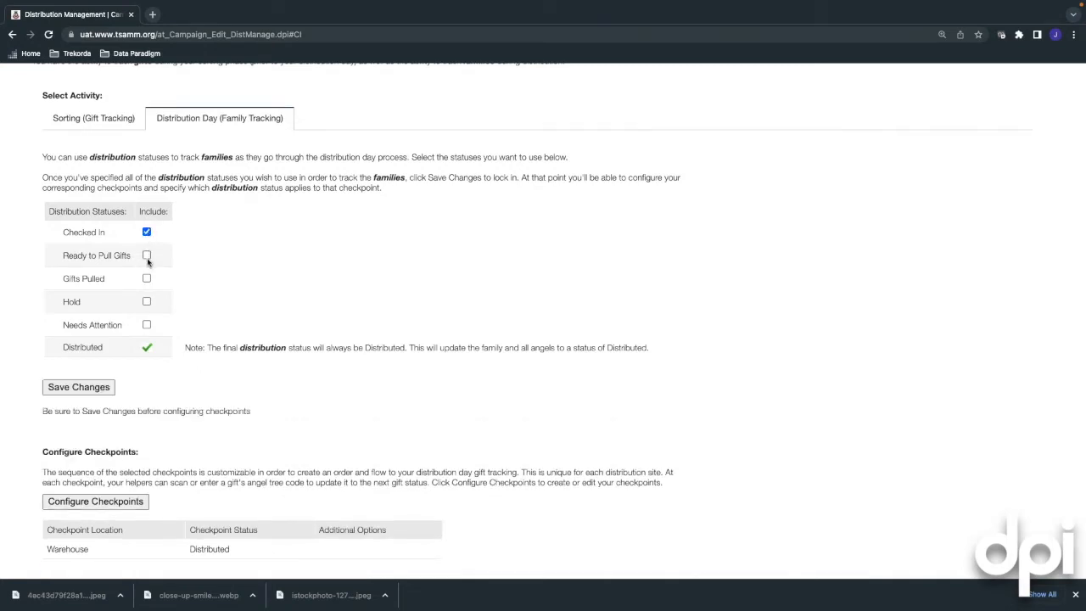
{"action": "left_click", "coordinate": [147, 256]}
{"action": "left_click", "coordinate": [146, 326]}
{"action": "left_click", "coordinate": [77, 389]}
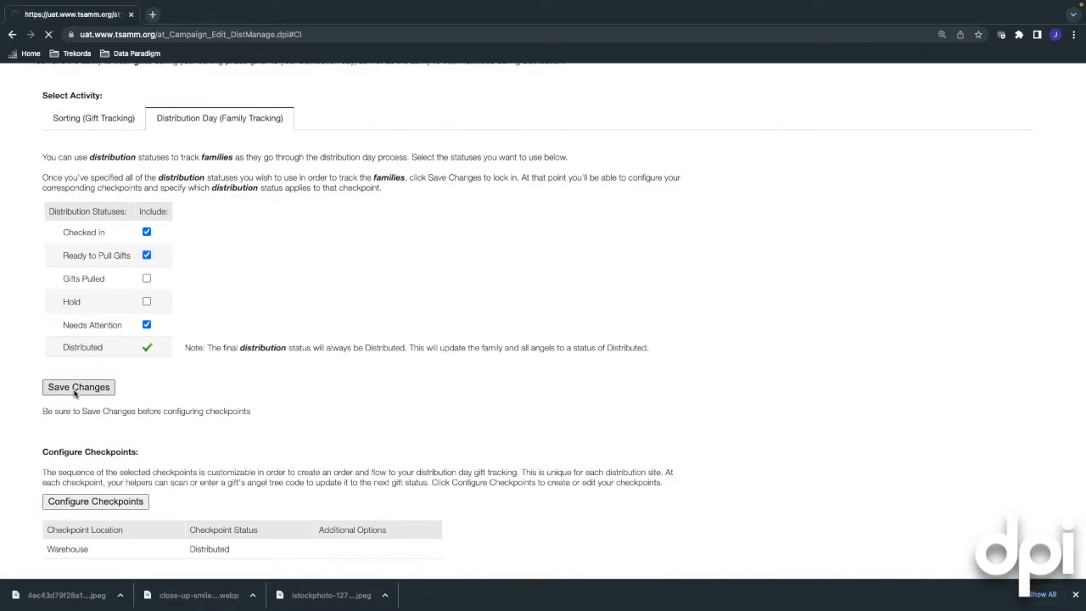
{"action": "scroll", "coordinate": [237, 401], "scroll_direction": "down", "scroll_amount": 5}
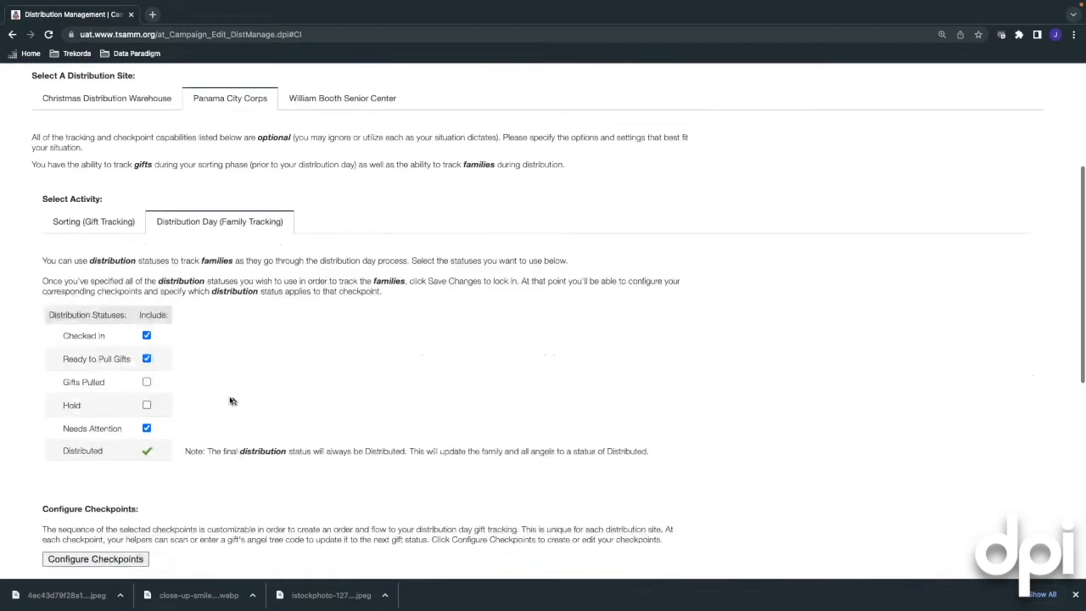
Enter the first two checkpoint locations: Front Parking Lot and Back Left corner of Warehouse
{"action": "left_click", "coordinate": [113, 404]}
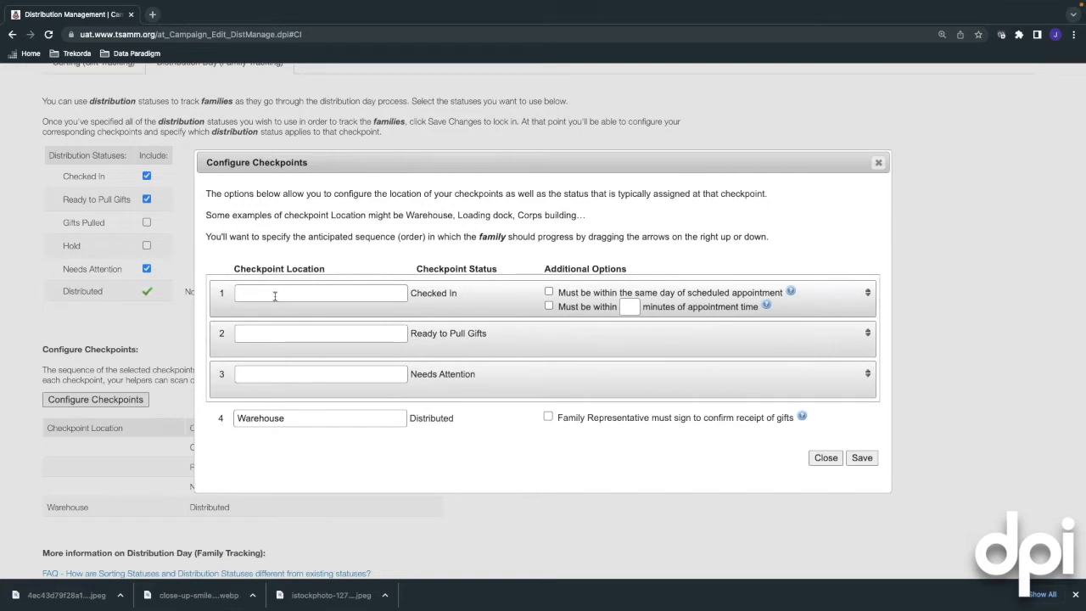
{"action": "type", "text": "Frton"}
{"action": "key", "text": "BackSpace"}
{"action": "key", "text": "BackSpace"}
{"action": "key", "text": "BackSpace"}
{"action": "type", "text": "ont Parking Lo"}
{"action": "left_click", "coordinate": [303, 332]}
{"action": "type", "text": "Back "}
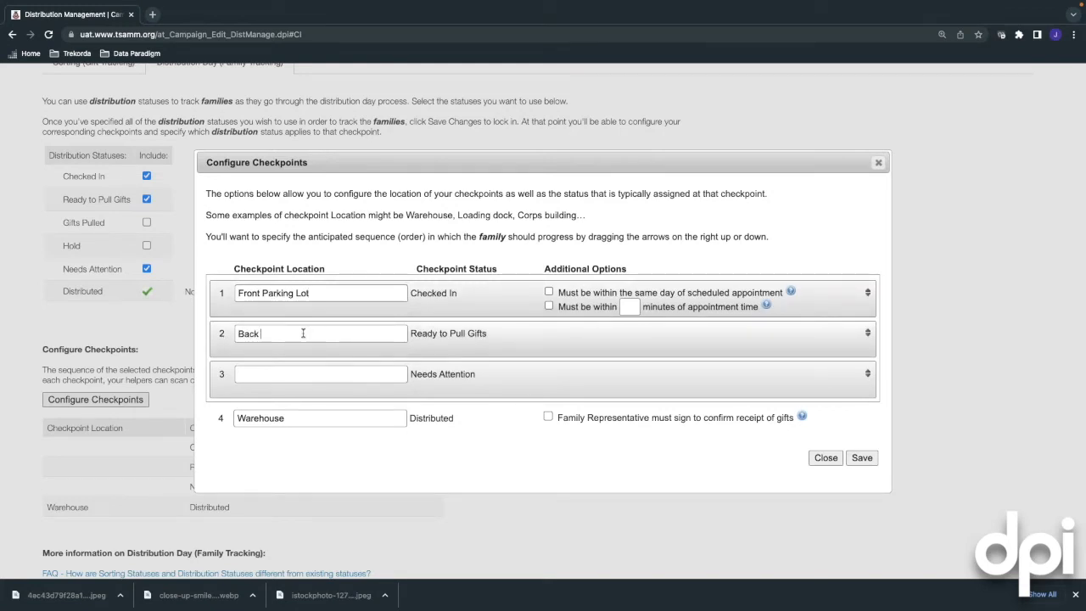
{"action": "type", "text": "Left corner of Warehouse"}
Enter a Toy Shop note for the third checkpoint and replace Warehouse with Loading Dock
{"action": "left_click", "coordinate": [286, 383]}
{"action": "type", "text": "To"}
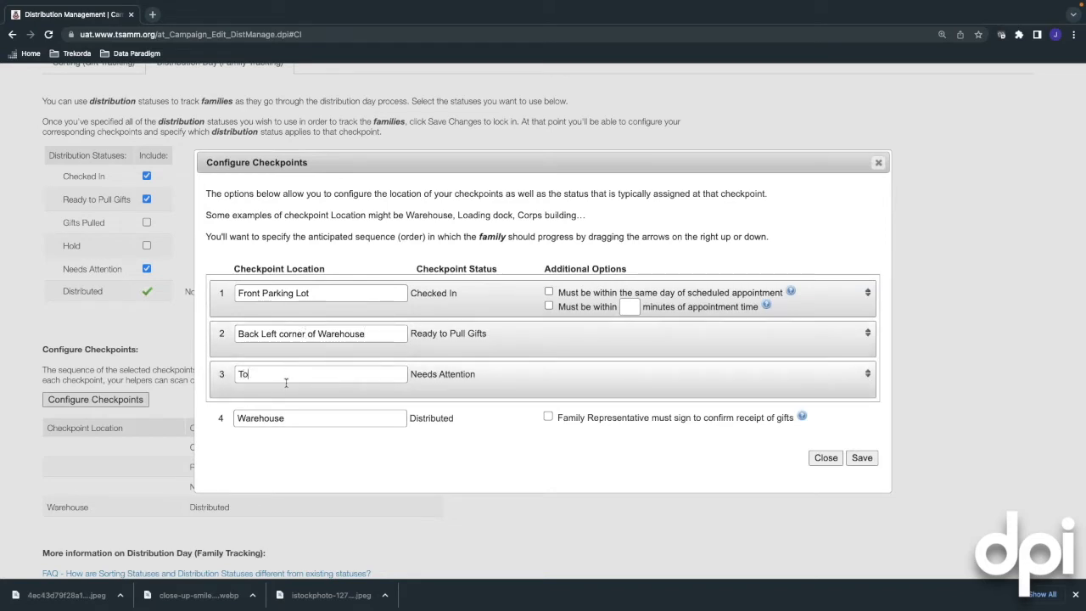
{"action": "type", "text": "y Shop run by"}
{"action": "key", "text": "BackSpace"}
{"action": "key", "text": "BackSpace"}
{"action": "key", "text": "BackSpace"}
{"action": "key", "text": "BackSpace"}
{"action": "key", "text": "BackSpace"}
{"action": "key", "text": "BackSpace"}
{"action": "key", "text": "BackSpace"}
{"action": "type", "text": "- see Jeff"}
{"action": "left_click_drag", "start_coordinate": [290, 418], "coordinate": [229, 419]}
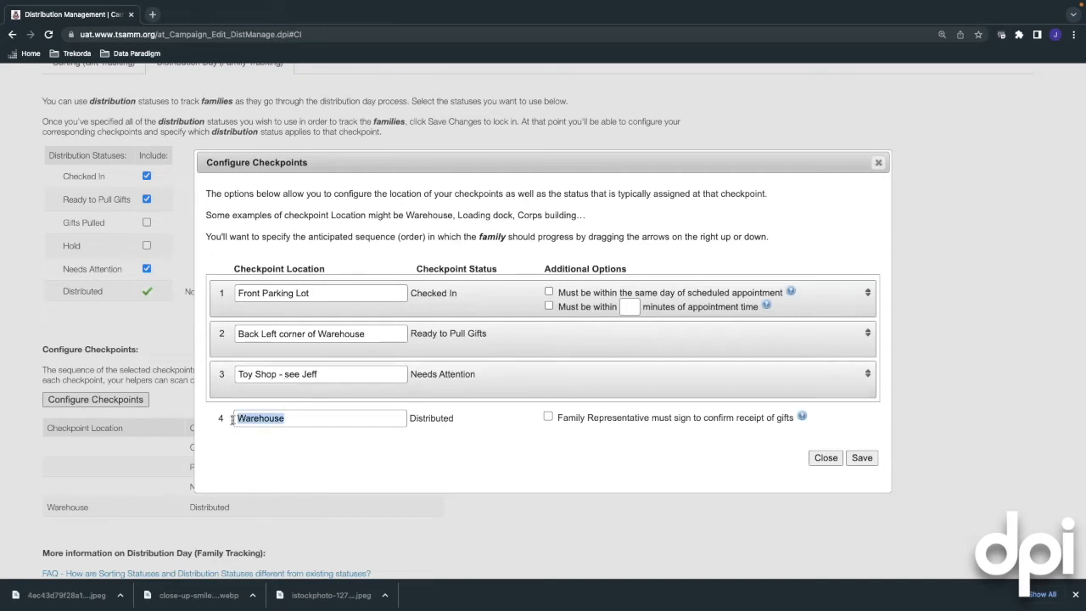
{"action": "type", "text": "Loading Dock"}
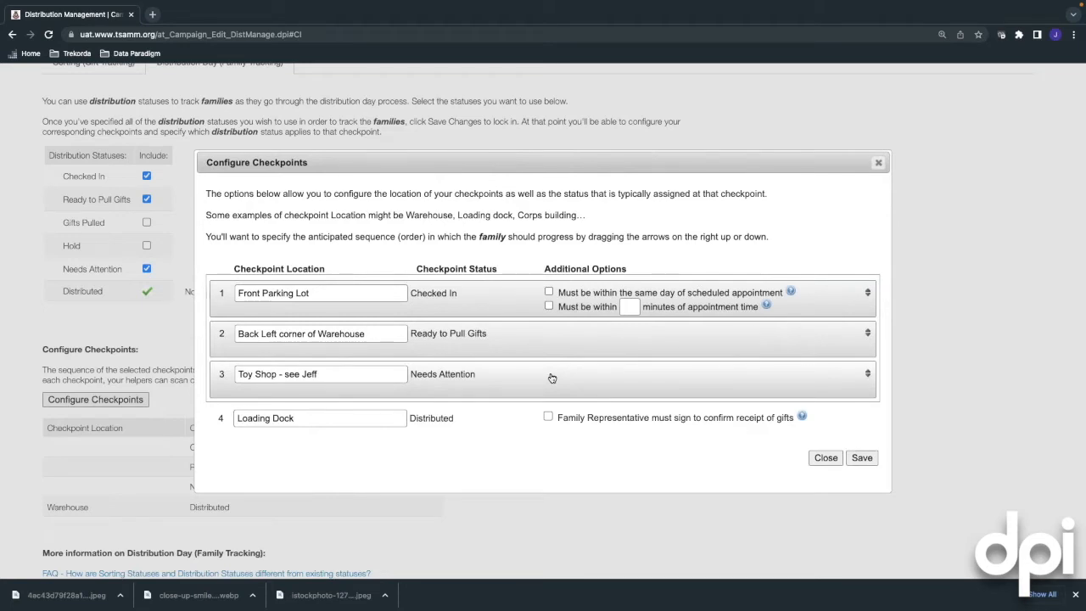
Require Front Parking Lot check-ins on the appointment day and within 30 minutes
{"action": "left_click", "coordinate": [549, 293]}
{"action": "left_click", "coordinate": [548, 306]}
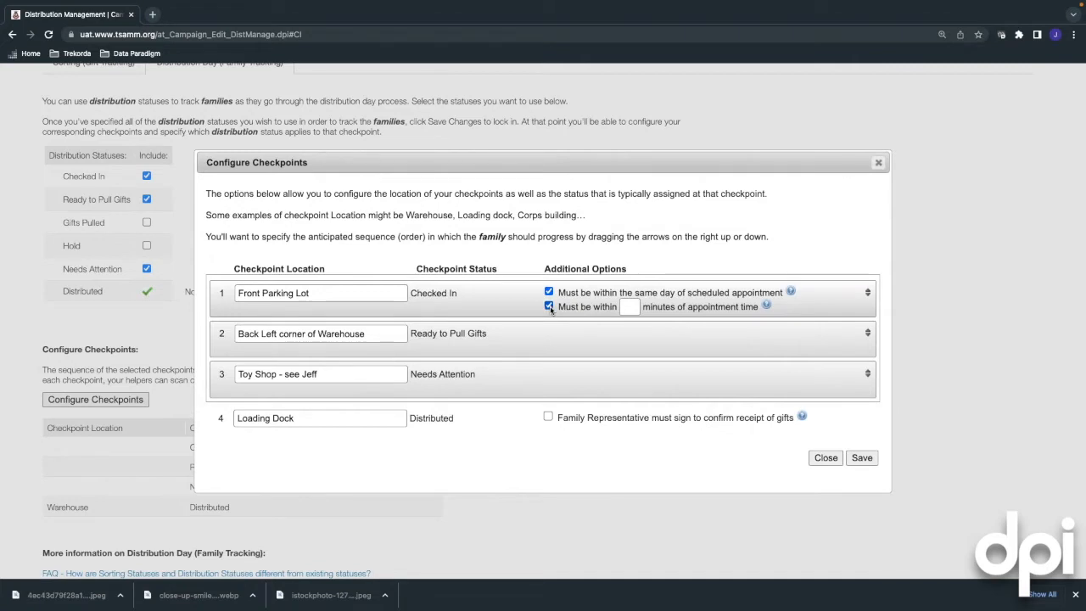
{"action": "left_click", "coordinate": [631, 307]}
{"action": "type", "text": "30"}
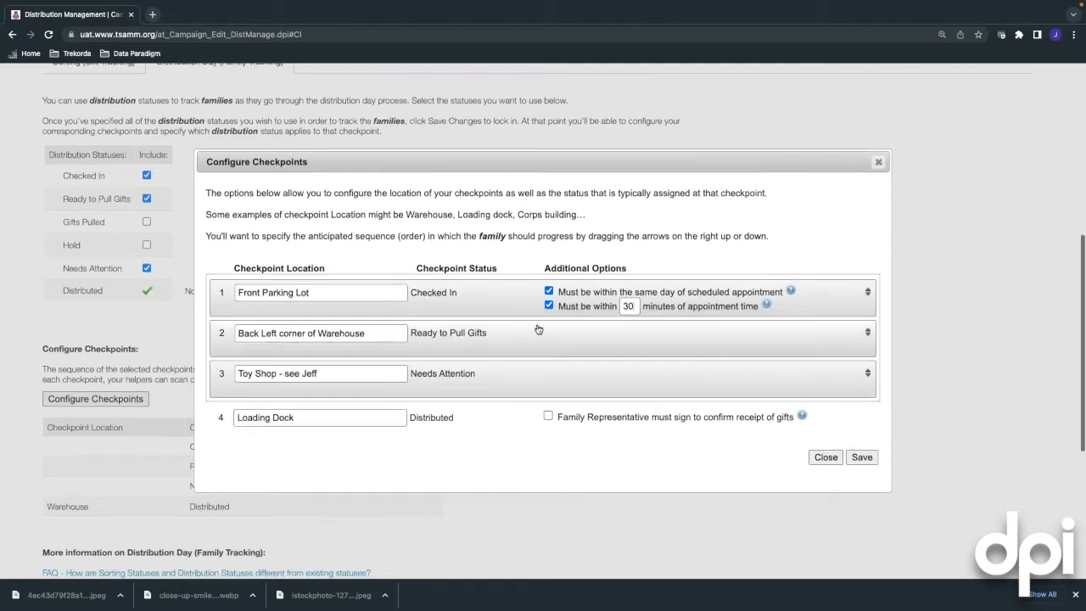
{"action": "scroll", "coordinate": [509, 358], "scroll_direction": "down", "scroll_amount": 1}
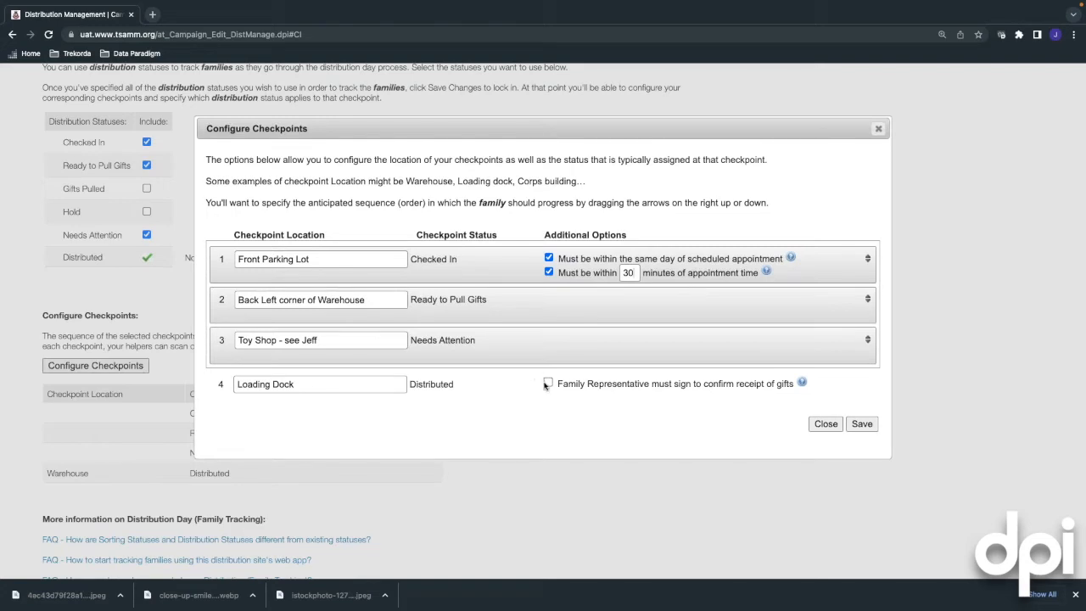
Tick 'Family Representative must sign to confirm receipt of gifts' on the Loading Dock row
{"action": "left_click", "coordinate": [548, 384]}
Save the distribution-day checkpoint configuration
{"action": "left_click", "coordinate": [865, 427]}
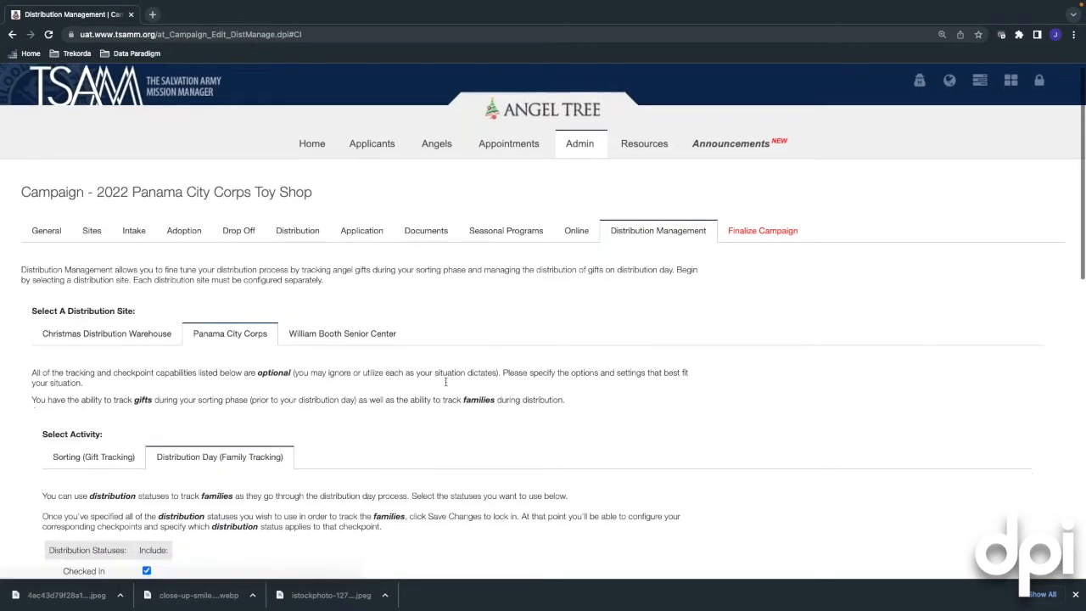
{"action": "scroll", "coordinate": [445, 382], "scroll_direction": "down", "scroll_amount": 5}
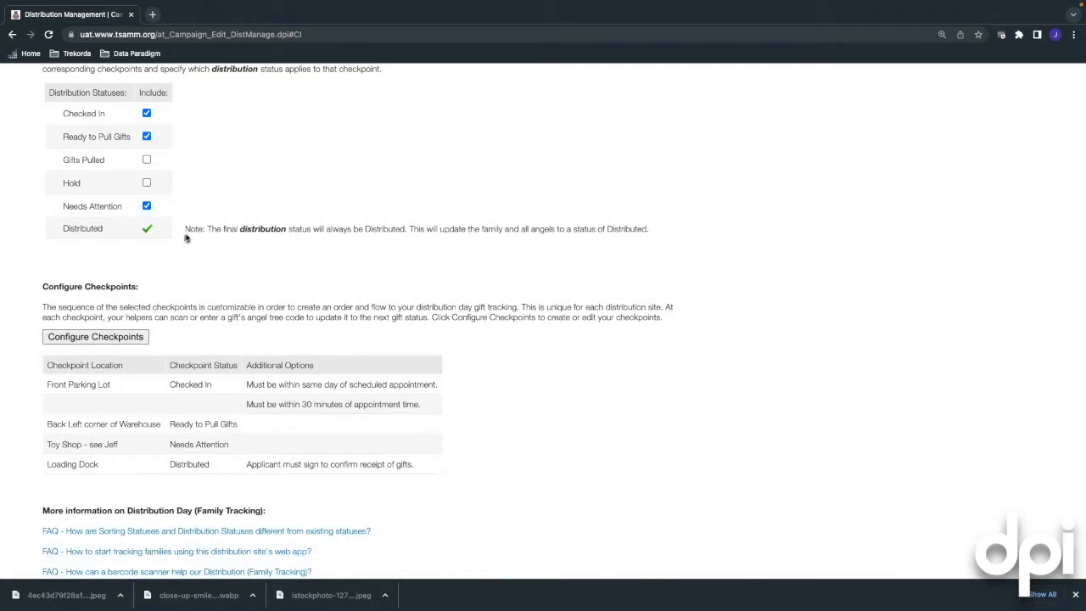
{"action": "scroll", "coordinate": [188, 182], "scroll_direction": "up", "scroll_amount": 1}
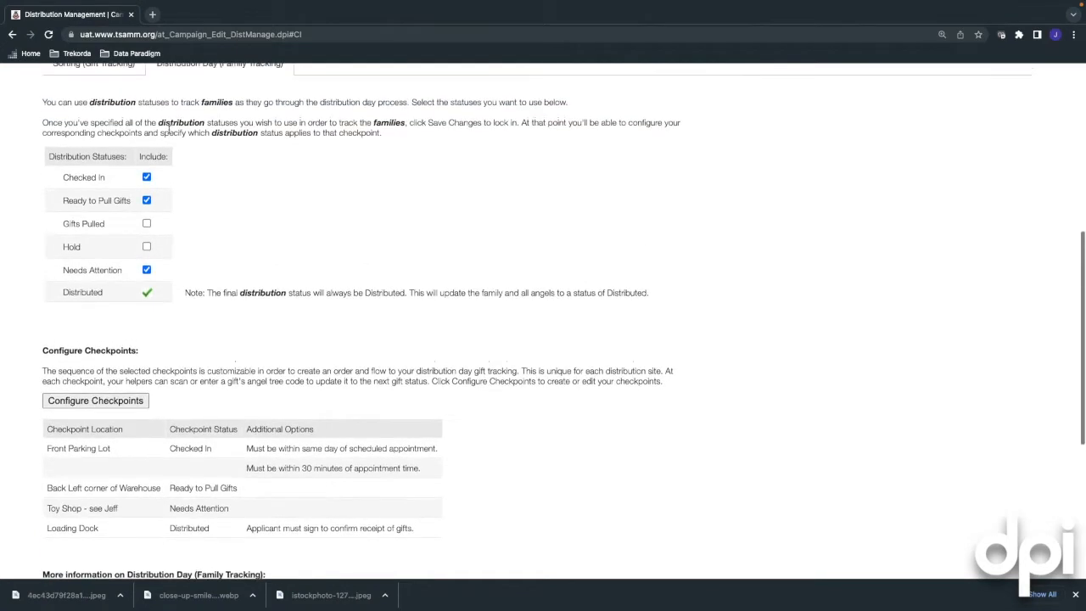
{"action": "scroll", "coordinate": [168, 129], "scroll_direction": "up", "scroll_amount": 1}
Remove Needs Attention from the Sorting (Gift Tracking) statuses and save the change
{"action": "left_click", "coordinate": [138, 134]}
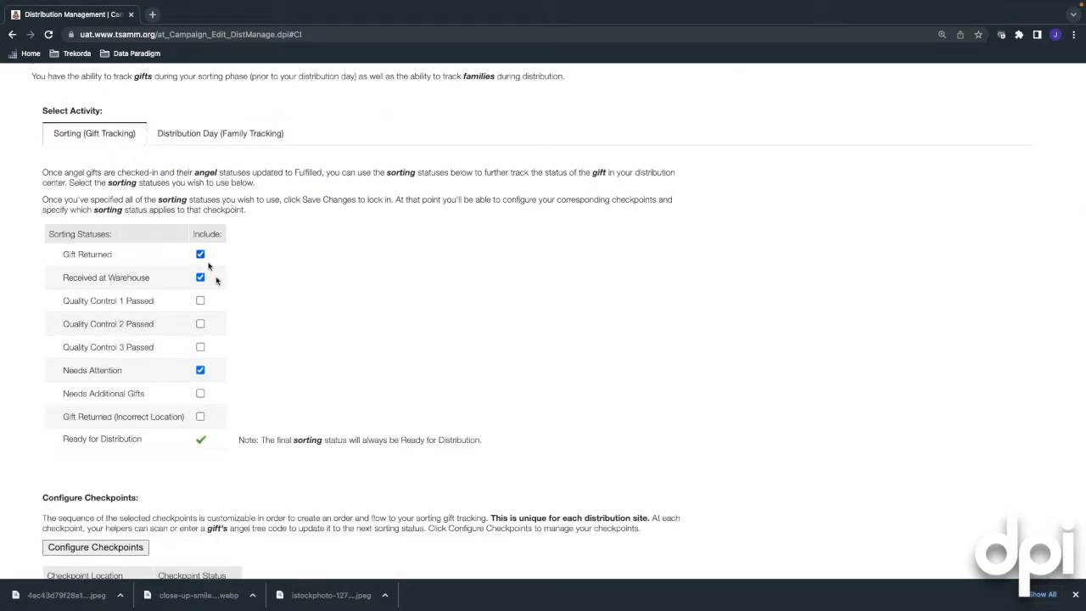
{"action": "left_click", "coordinate": [200, 371]}
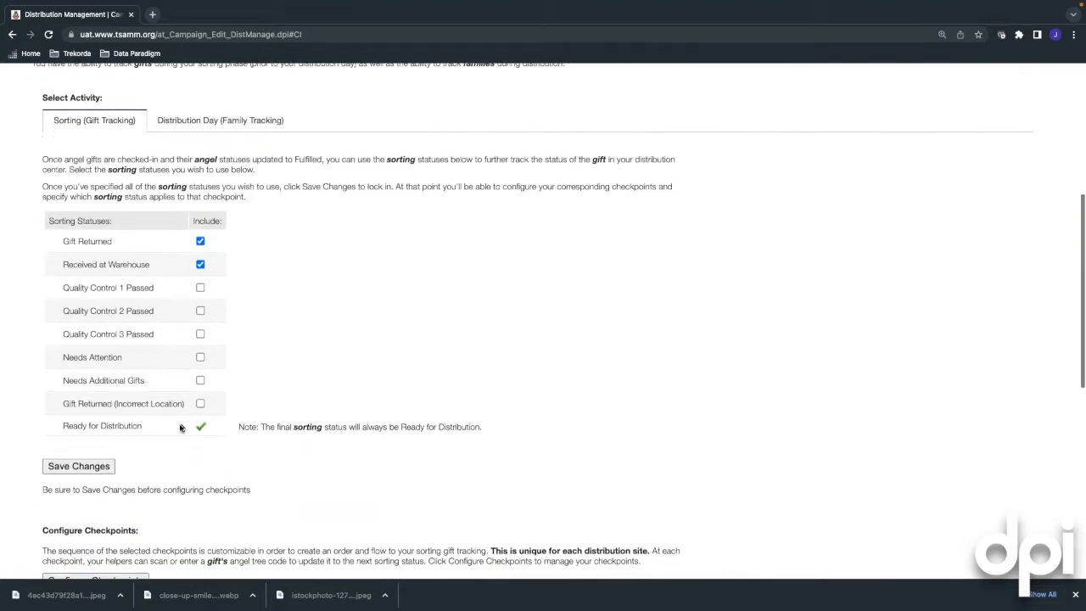
{"action": "scroll", "coordinate": [119, 420], "scroll_direction": "down", "scroll_amount": 1}
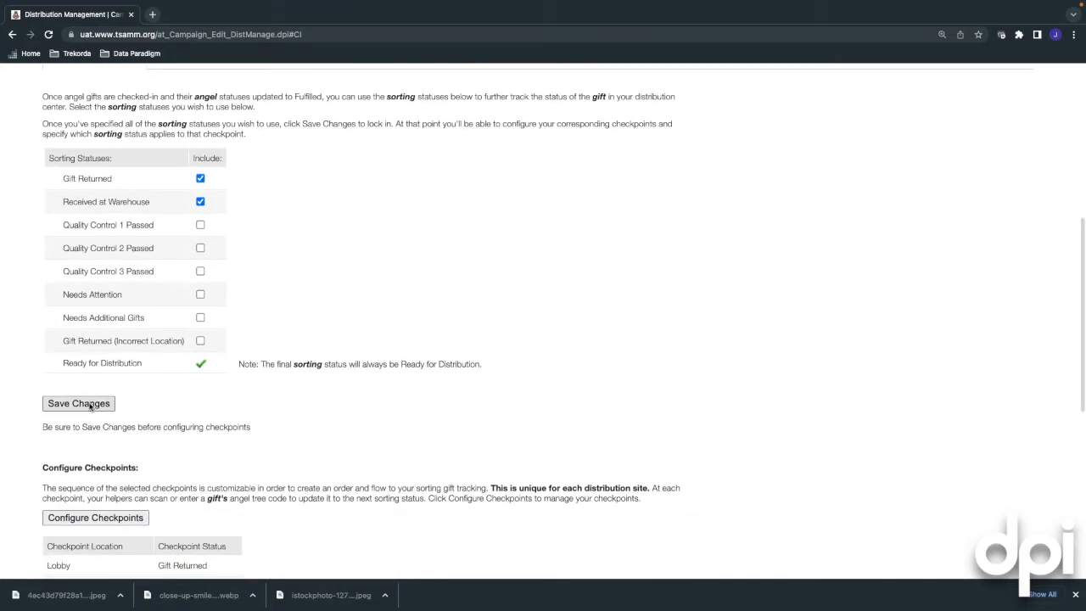
{"action": "left_click", "coordinate": [78, 404]}
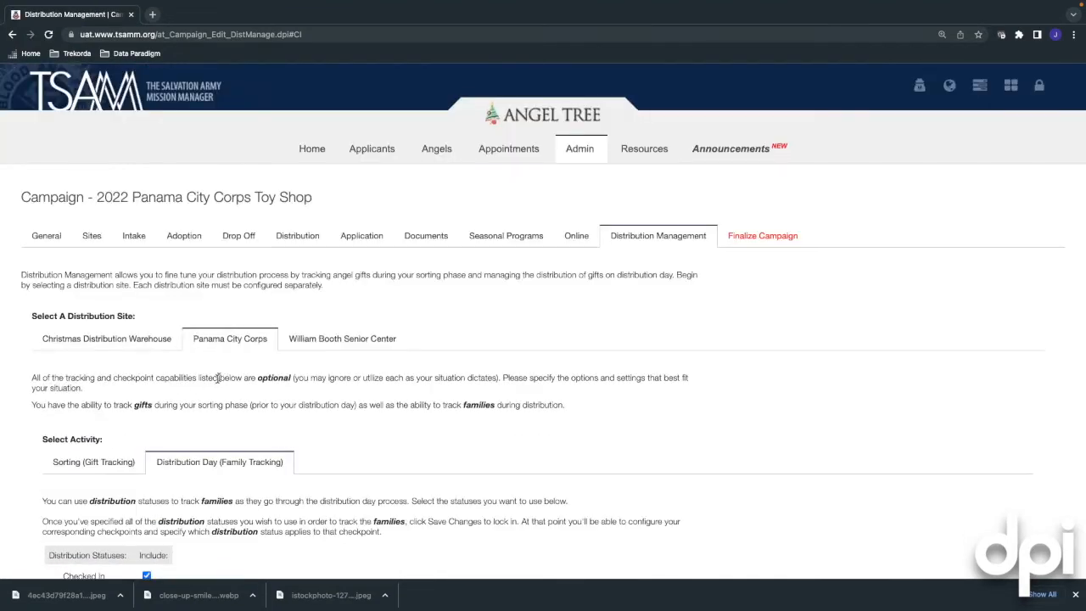
{"action": "scroll", "coordinate": [217, 379], "scroll_direction": "down", "scroll_amount": 1}
Switch to the Christmas Distribution Warehouse site and review its Distribution Day checkpoints and web app section
{"action": "left_click", "coordinate": [109, 286]}
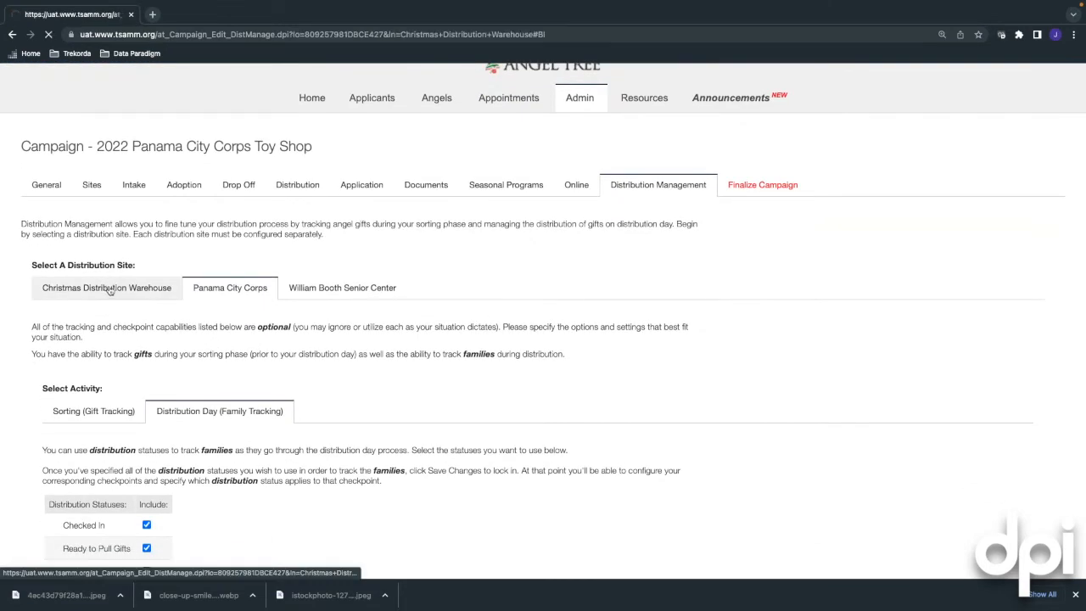
{"action": "scroll", "coordinate": [135, 305], "scroll_direction": "down", "scroll_amount": 4}
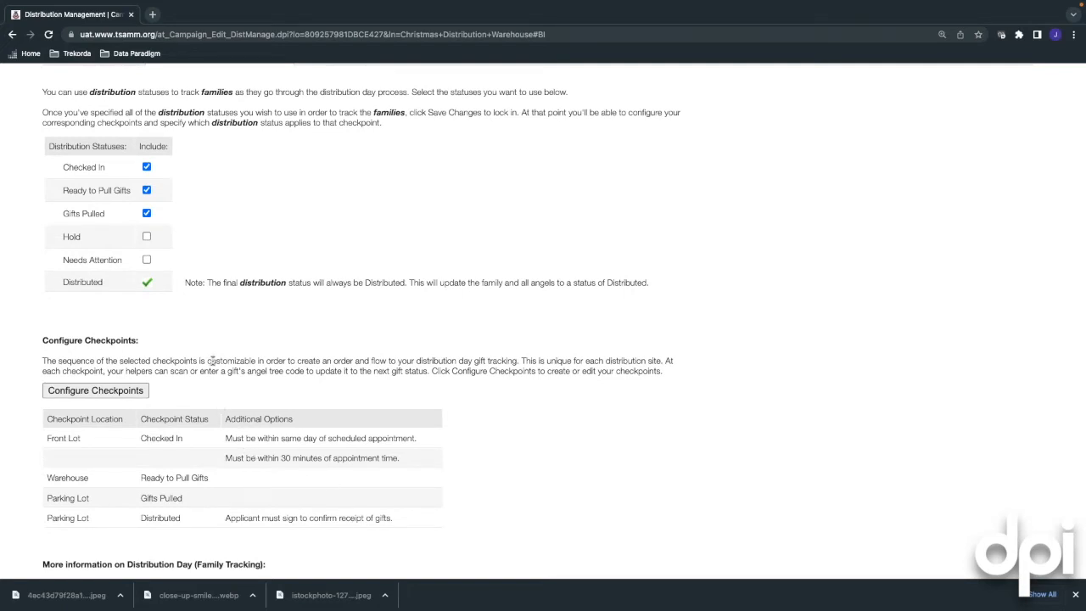
{"action": "scroll", "coordinate": [214, 362], "scroll_direction": "up", "scroll_amount": 1}
{"action": "scroll", "coordinate": [217, 363], "scroll_direction": "up", "scroll_amount": 2}
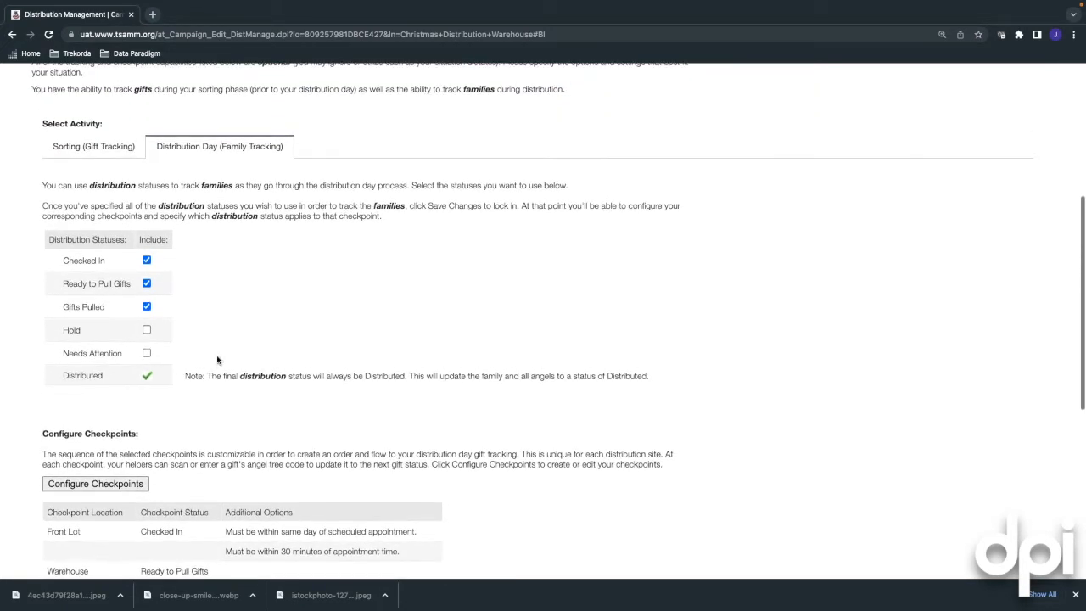
{"action": "scroll", "coordinate": [219, 359], "scroll_direction": "down", "scroll_amount": 1}
{"action": "scroll", "coordinate": [217, 359], "scroll_direction": "down", "scroll_amount": 2}
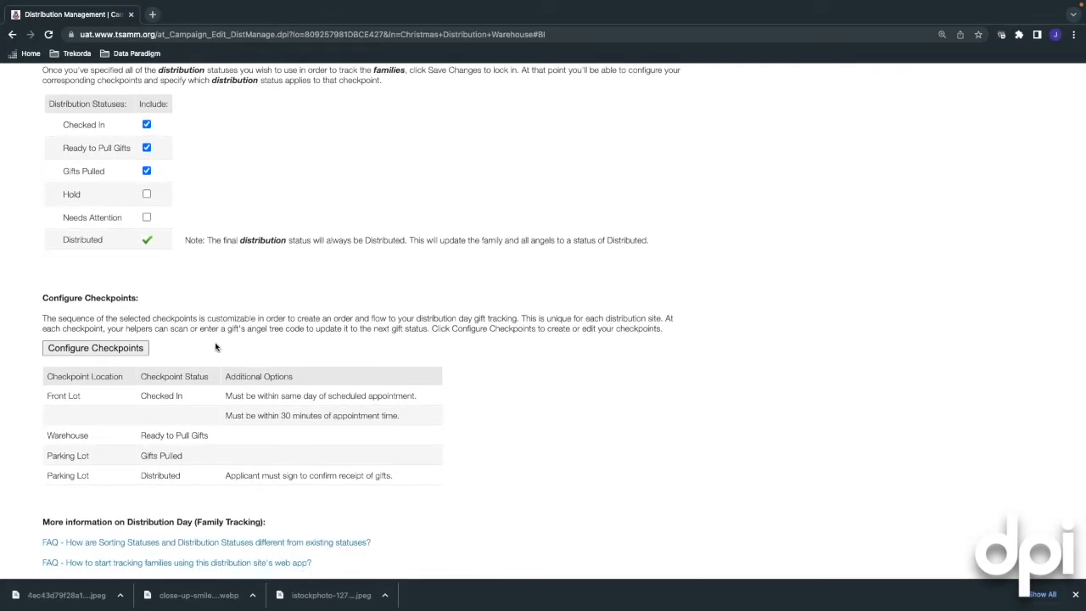
{"action": "scroll", "coordinate": [214, 339], "scroll_direction": "down", "scroll_amount": 3}
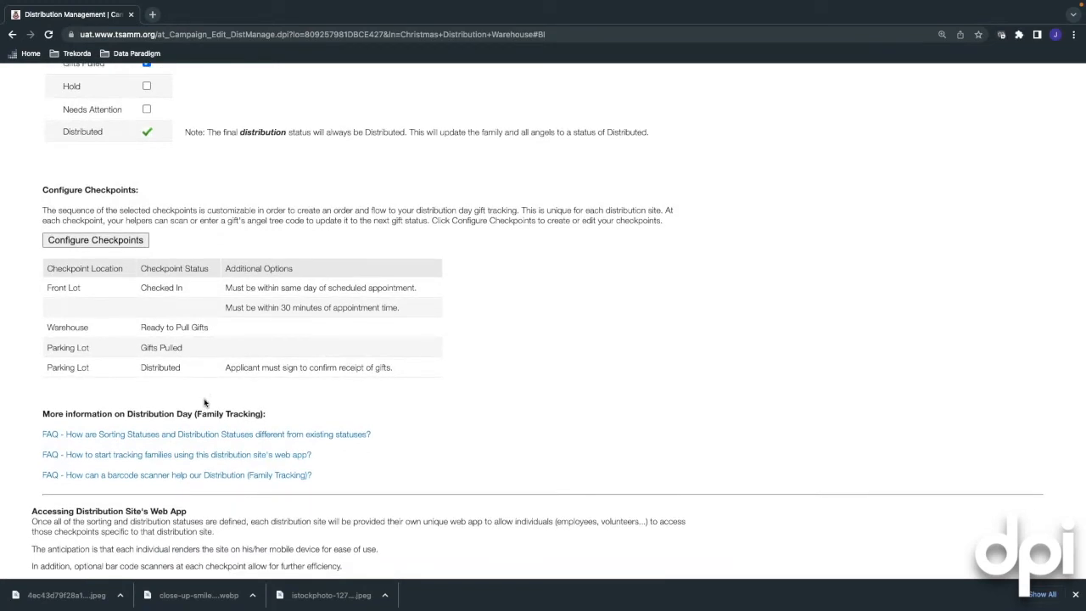
{"action": "scroll", "coordinate": [205, 402], "scroll_direction": "down", "scroll_amount": 2}
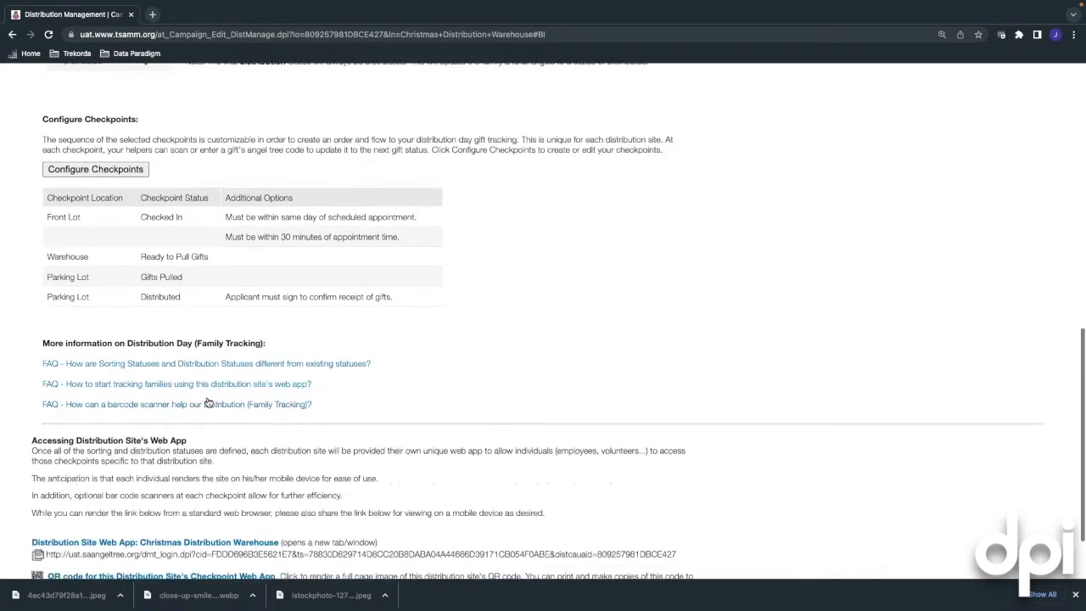
{"action": "scroll", "coordinate": [163, 440], "scroll_direction": "down", "scroll_amount": 2}
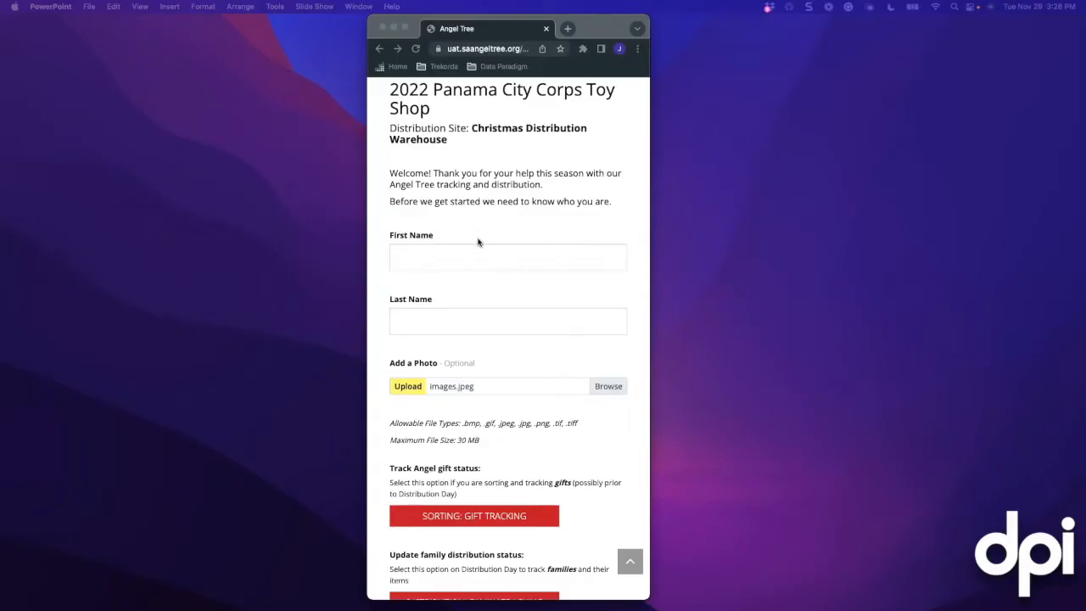
Close the web app's MENU panel and scroll back to the top of the sign-in form
{"action": "scroll", "coordinate": [478, 242], "scroll_direction": "up", "scroll_amount": 5}
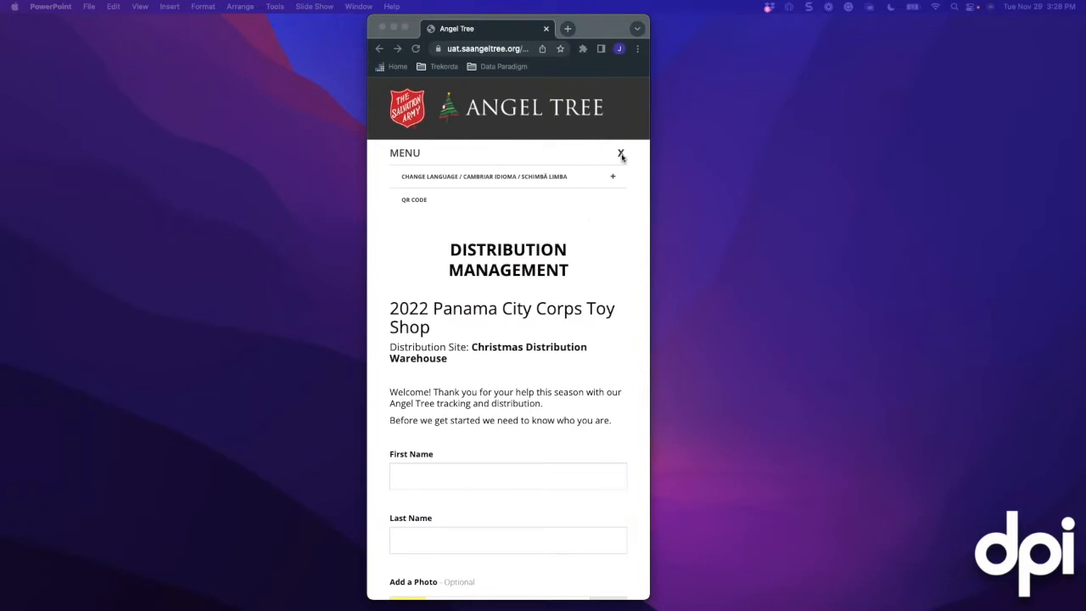
{"action": "left_click", "coordinate": [622, 157]}
{"action": "scroll", "coordinate": [546, 241], "scroll_direction": "down", "scroll_amount": 2}
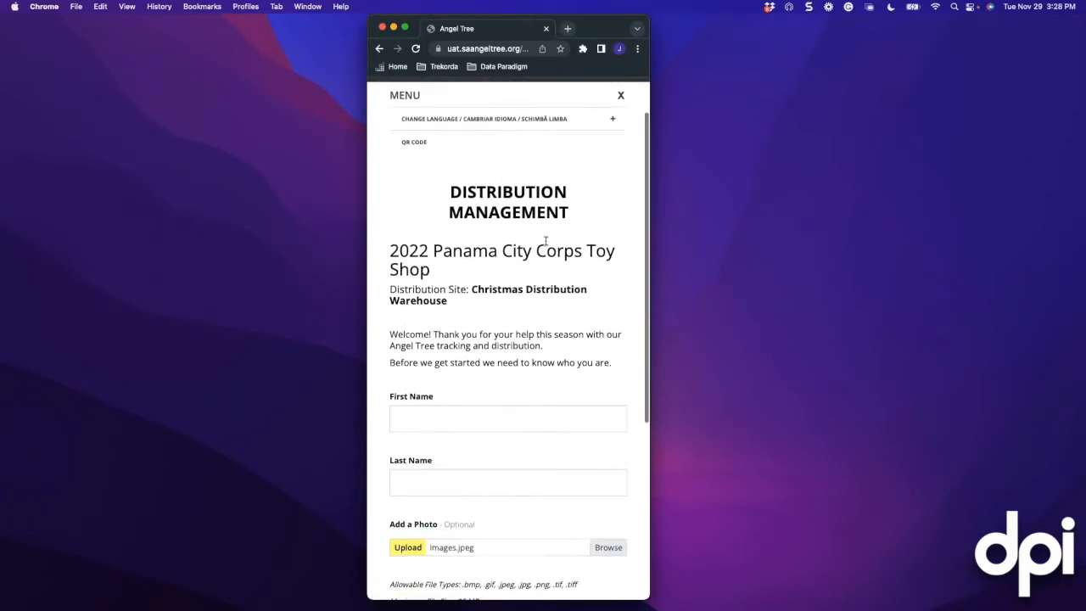
{"action": "scroll", "coordinate": [594, 170], "scroll_direction": "up", "scroll_amount": 1}
{"action": "left_click", "coordinate": [626, 119]}
{"action": "scroll", "coordinate": [545, 241], "scroll_direction": "down", "scroll_amount": 3}
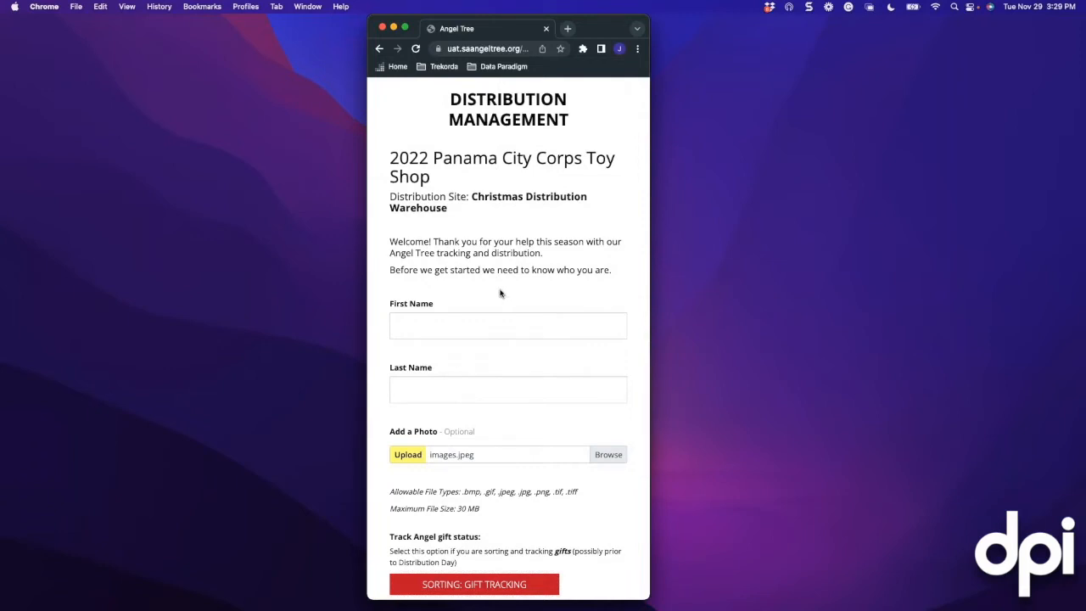
{"action": "scroll", "coordinate": [501, 292], "scroll_direction": "up", "scroll_amount": 2}
{"action": "scroll", "coordinate": [500, 289], "scroll_direction": "up", "scroll_amount": 1}
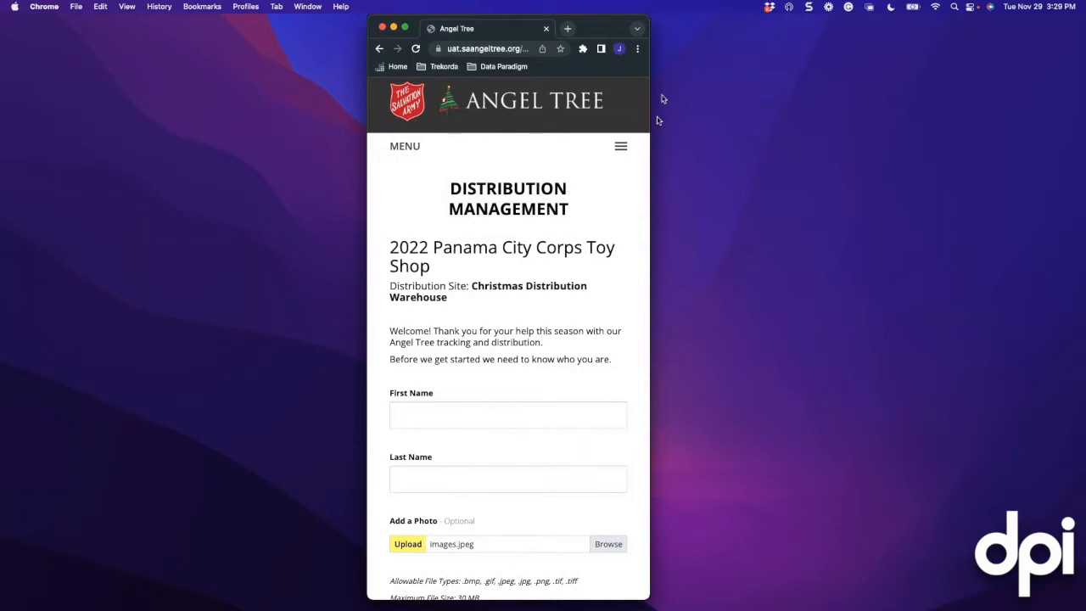
View the distribution site's QR code from the site menu, then dismiss it
{"action": "left_click", "coordinate": [620, 146]}
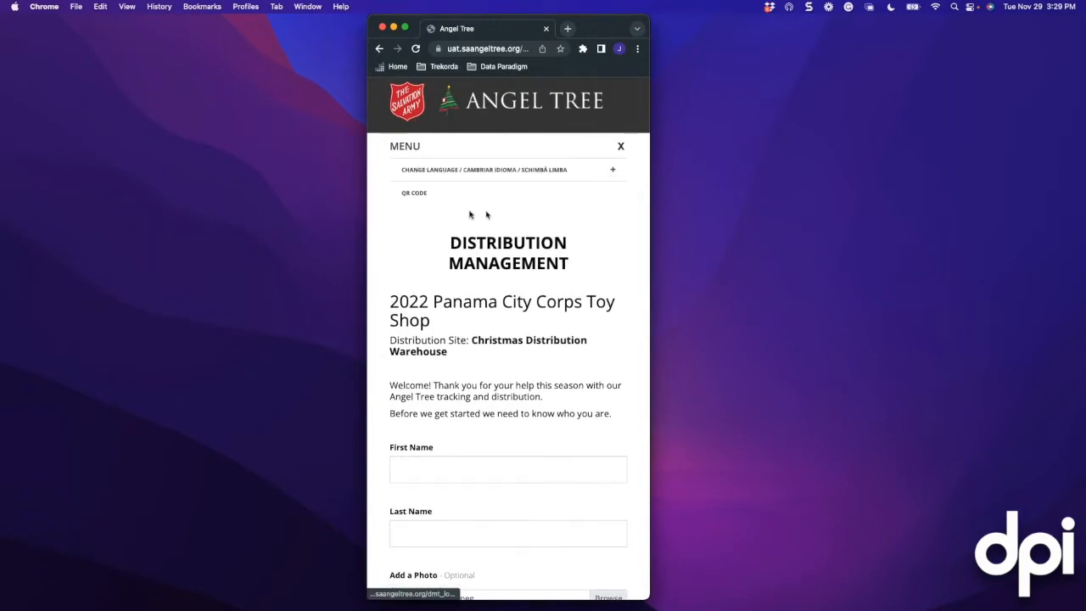
{"action": "left_click", "coordinate": [421, 195]}
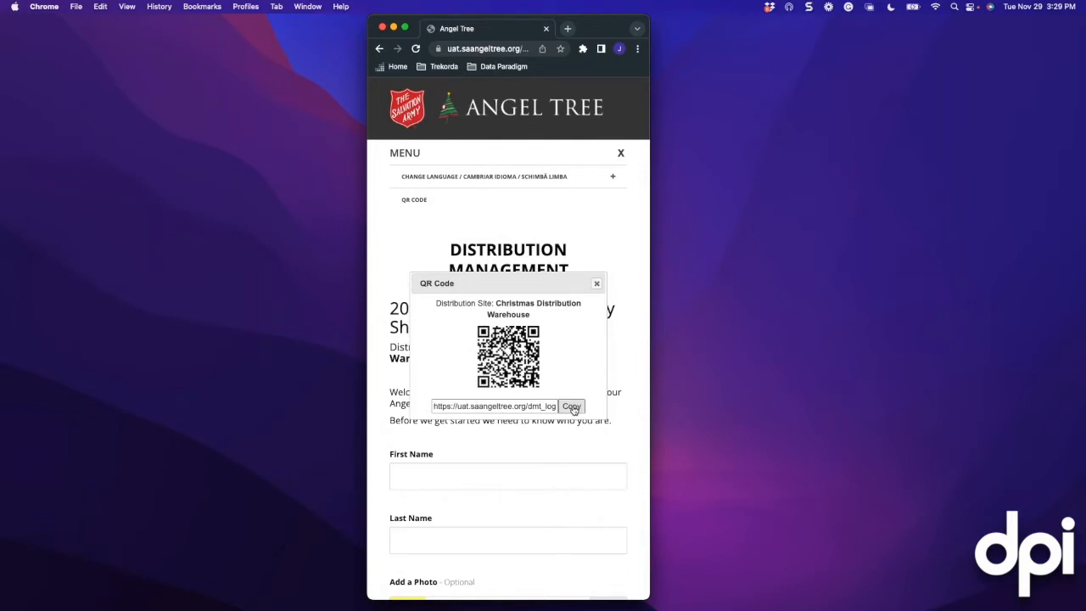
{"action": "left_click", "coordinate": [598, 286]}
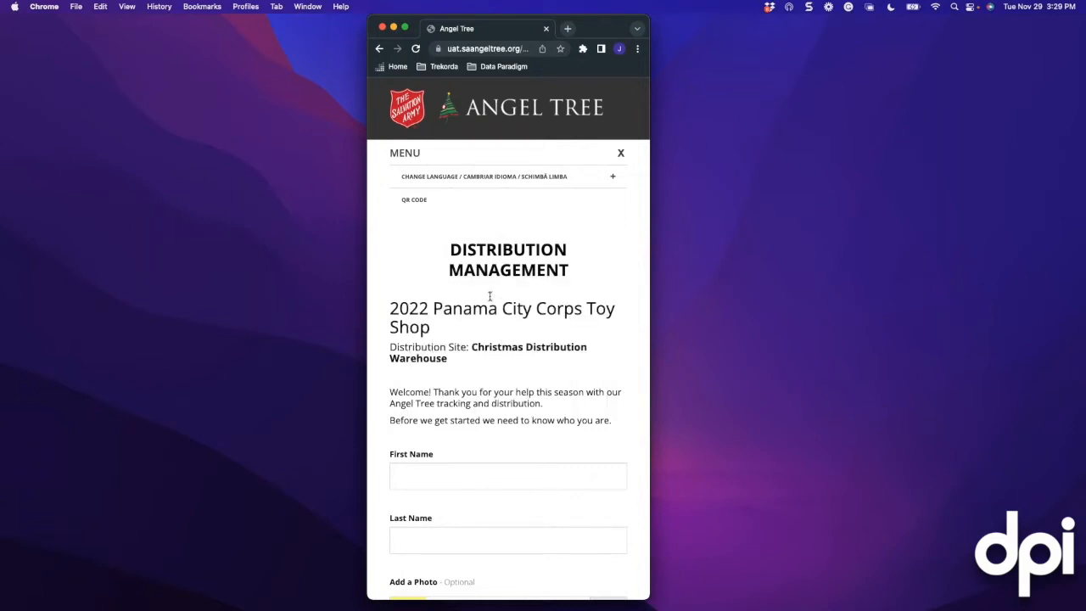
{"action": "scroll", "coordinate": [490, 295], "scroll_direction": "down", "scroll_amount": 3}
Enter the volunteer's first and last name and upload their profile photo
{"action": "left_click", "coordinate": [427, 333]}
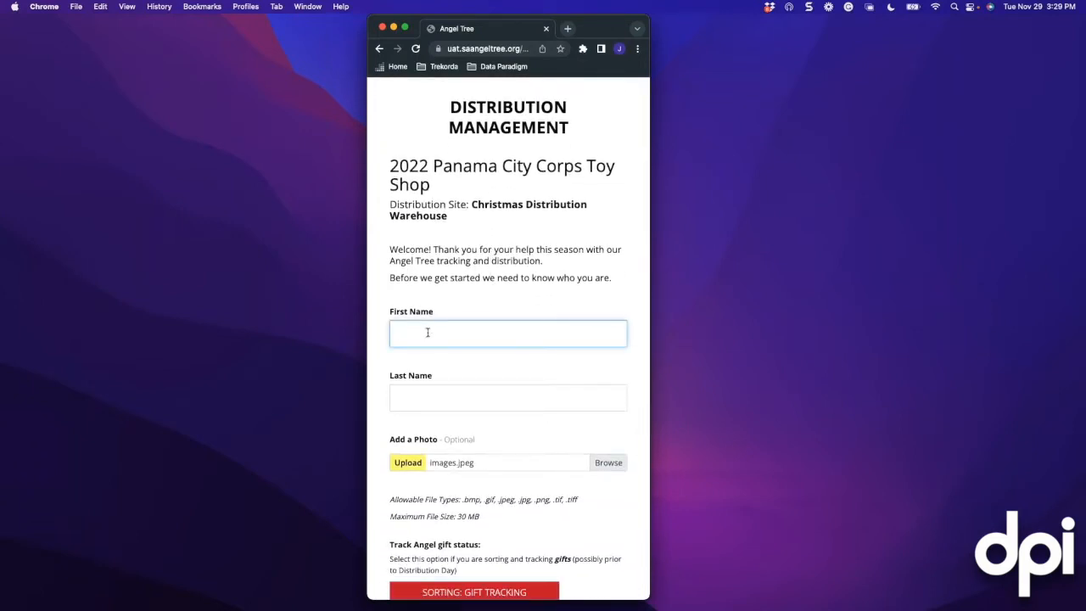
{"action": "key", "text": "Tab"}
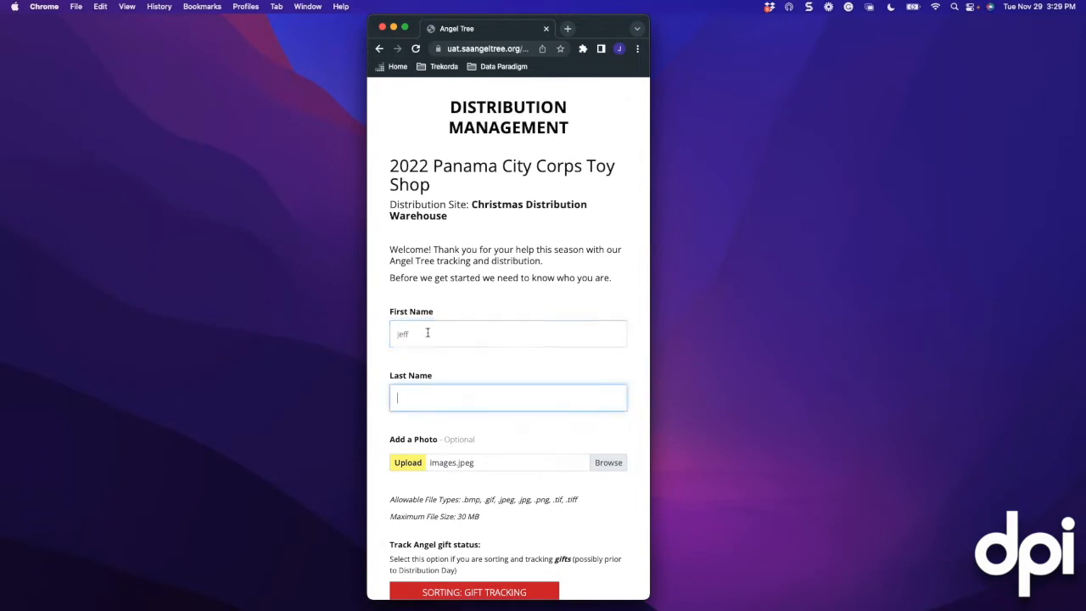
{"action": "scroll", "coordinate": [497, 419], "scroll_direction": "down", "scroll_amount": 2}
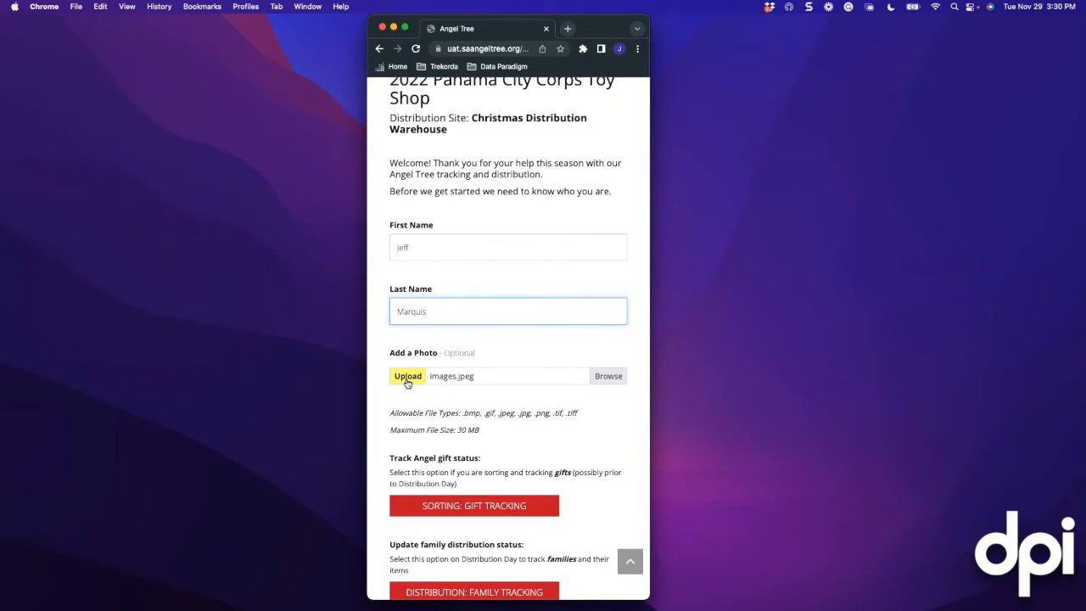
{"action": "left_click", "coordinate": [408, 379]}
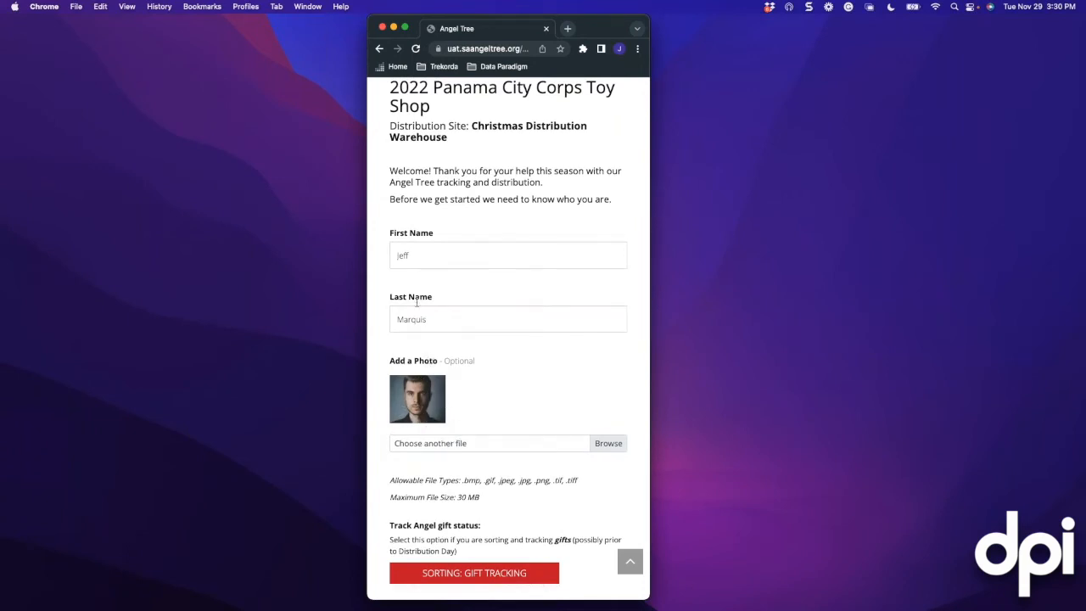
{"action": "scroll", "coordinate": [490, 365], "scroll_direction": "down", "scroll_amount": 1}
{"action": "scroll", "coordinate": [490, 365], "scroll_direction": "down", "scroll_amount": 5}
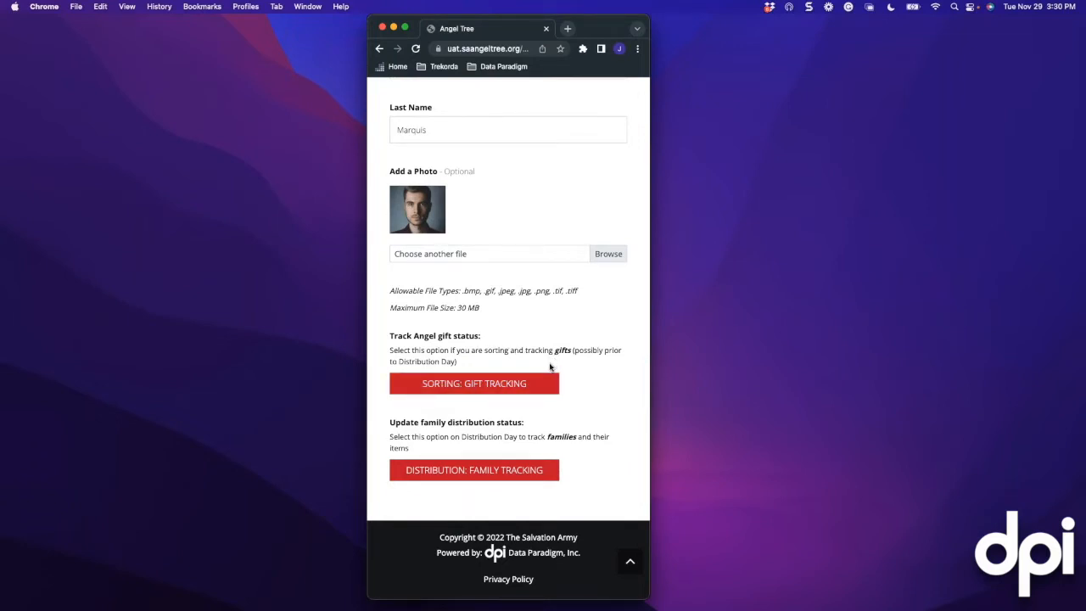
Start Sorting: Gift Tracking at the Lobby (Gift Returned) checkpoint, ready for an Angel code
{"action": "left_click", "coordinate": [472, 386]}
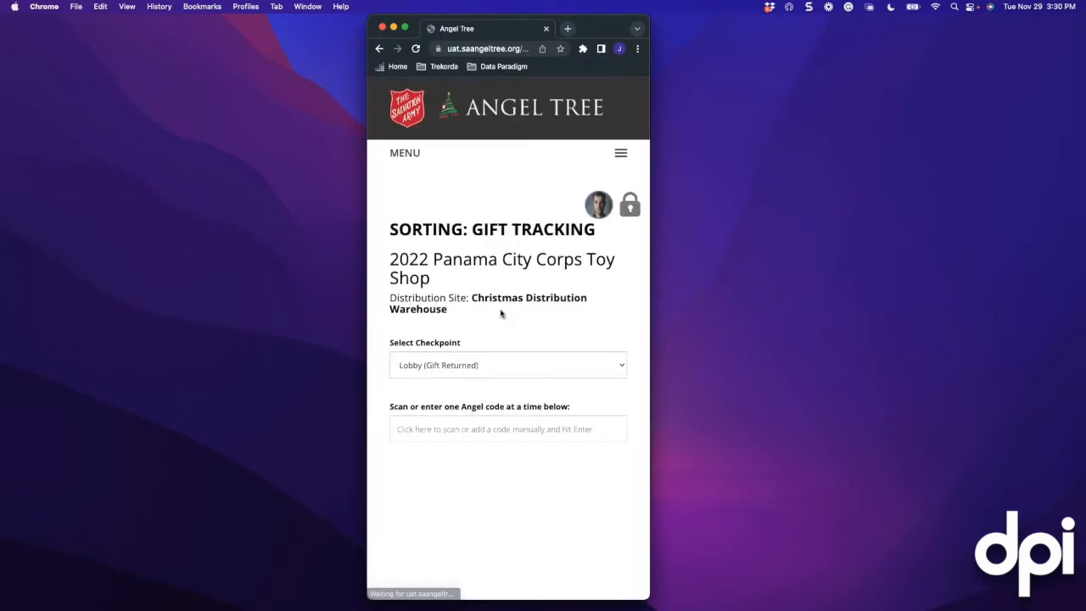
{"action": "scroll", "coordinate": [500, 317], "scroll_direction": "down", "scroll_amount": 1}
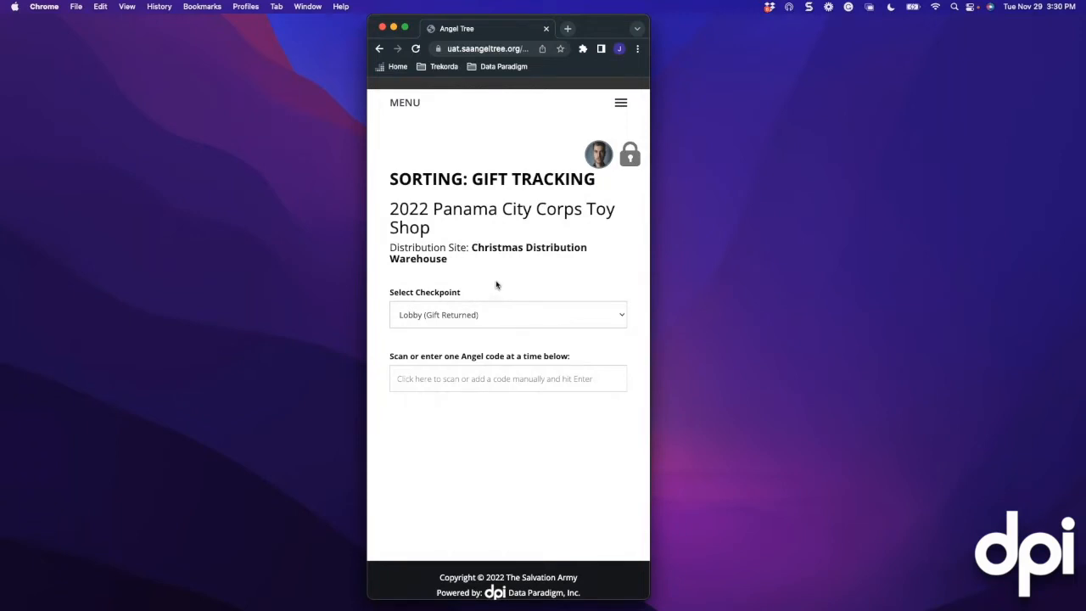
{"action": "scroll", "coordinate": [497, 285], "scroll_direction": "down", "scroll_amount": 1}
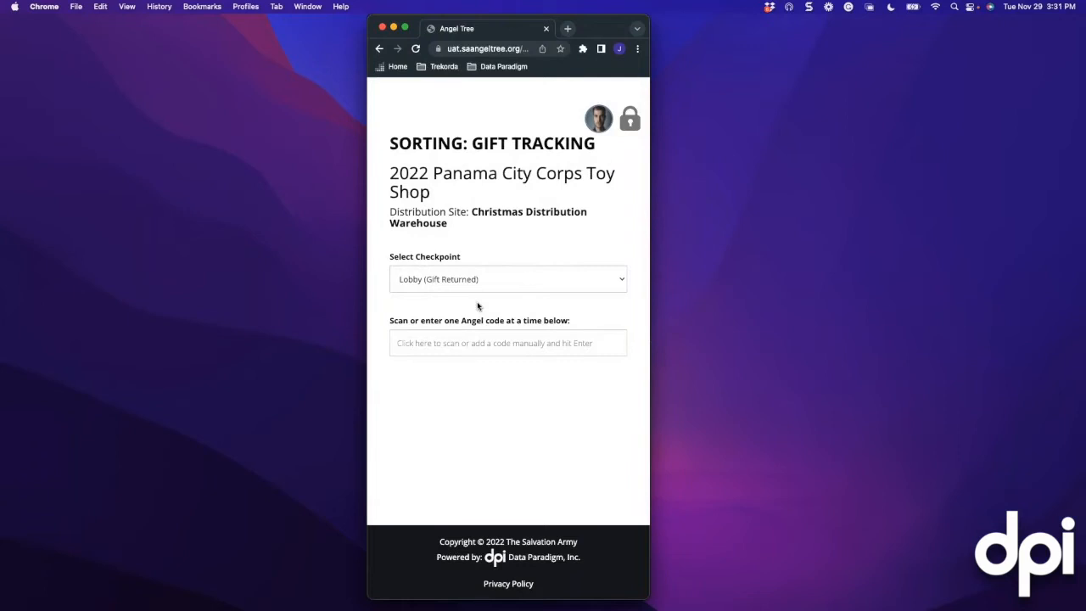
{"action": "left_click", "coordinate": [434, 281]}
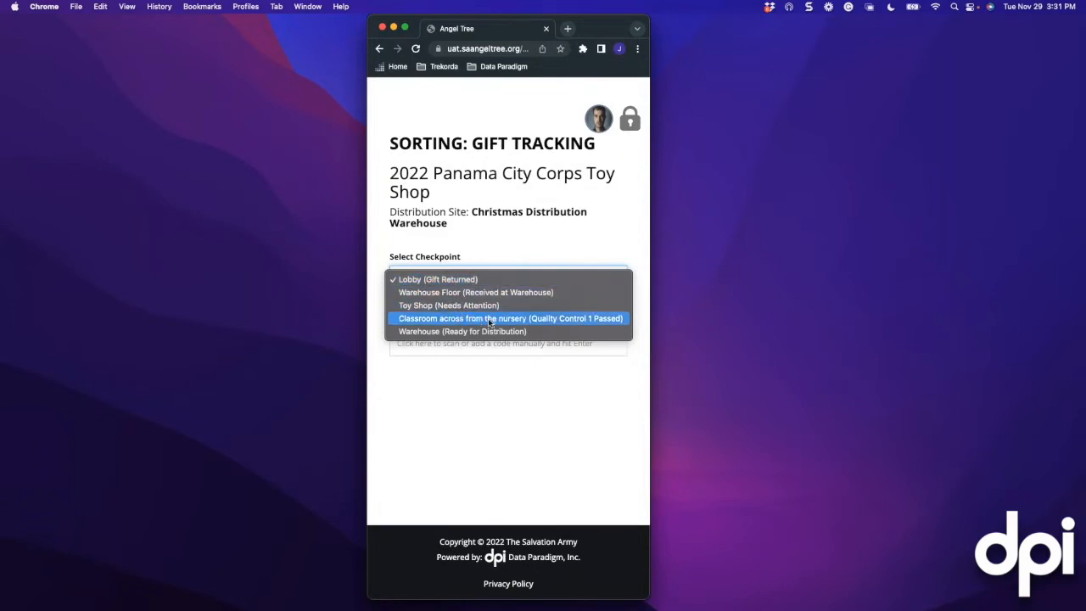
{"action": "left_click", "coordinate": [468, 280]}
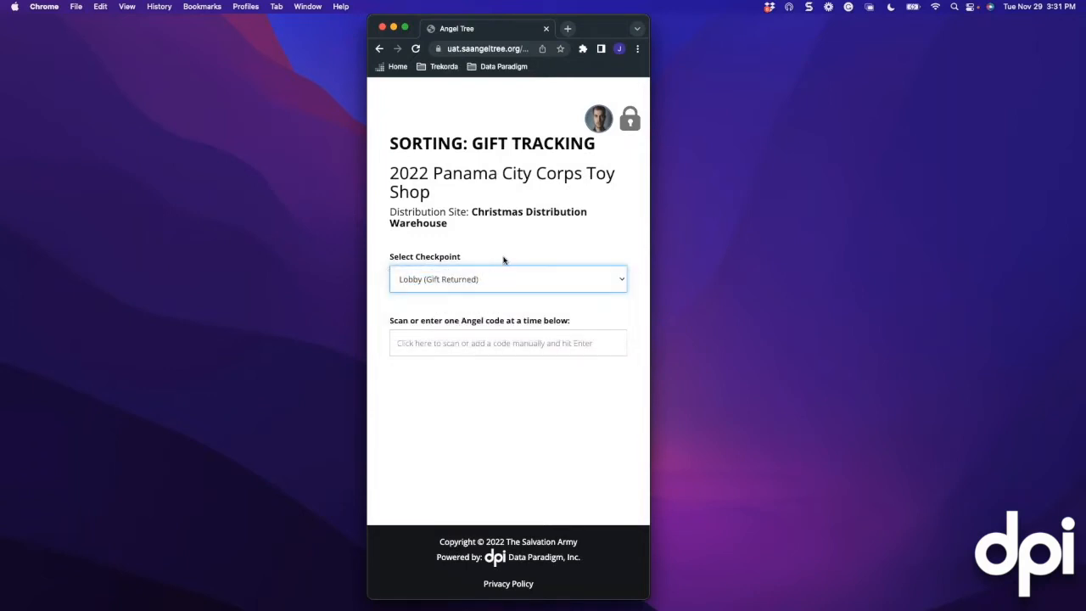
{"action": "left_click", "coordinate": [435, 347]}
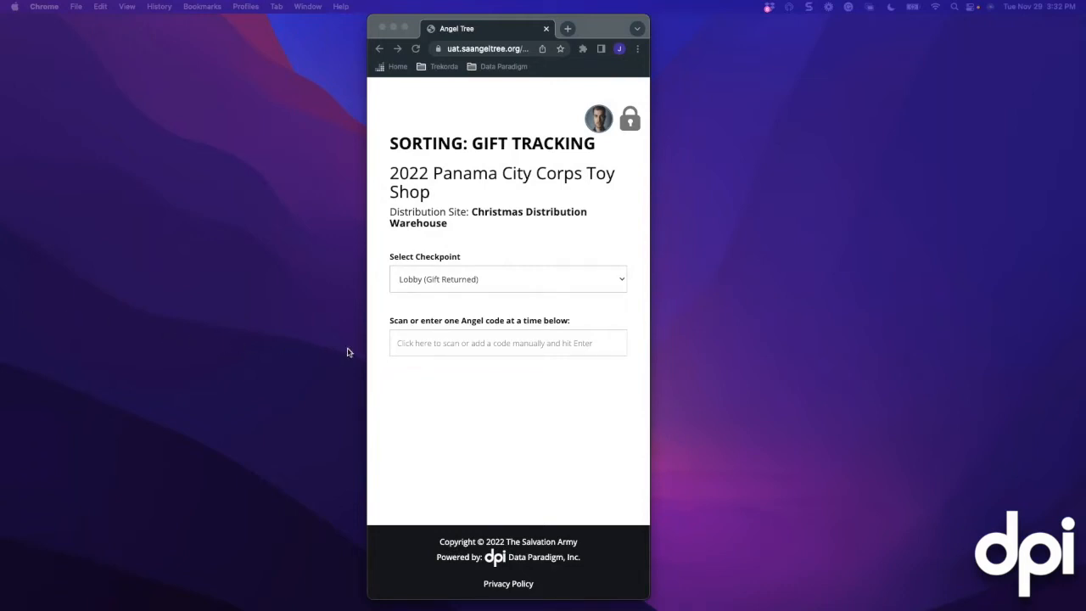
Look up Angel code CW5011B in the scan field
{"action": "left_click", "coordinate": [420, 346]}
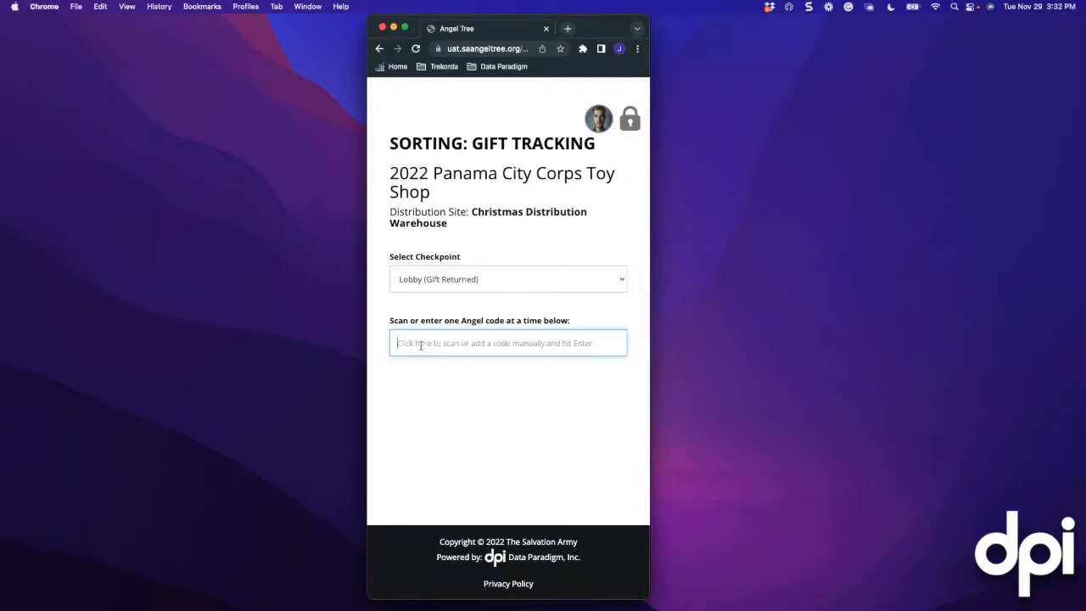
{"action": "type", "text": "c"}
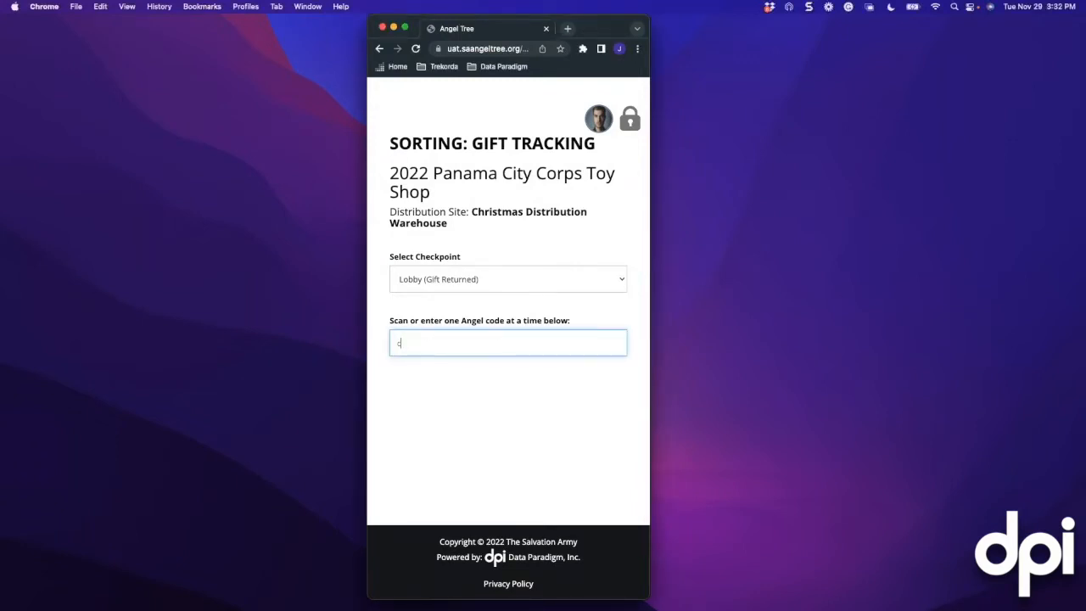
{"action": "type", "text": "w500"}
{"action": "type", "text": "1"}
{"action": "type", "text": "B"}
{"action": "key", "text": "Return"}
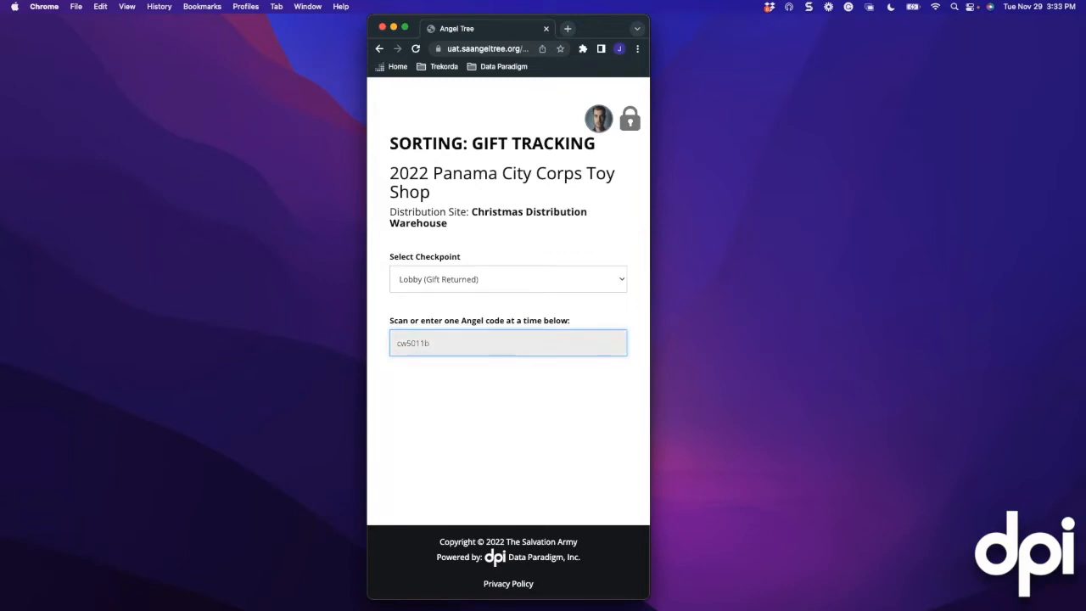
Review the angel's appointment details and its Admin Approved sorting status
{"action": "scroll", "coordinate": [473, 306], "scroll_direction": "down", "scroll_amount": 4}
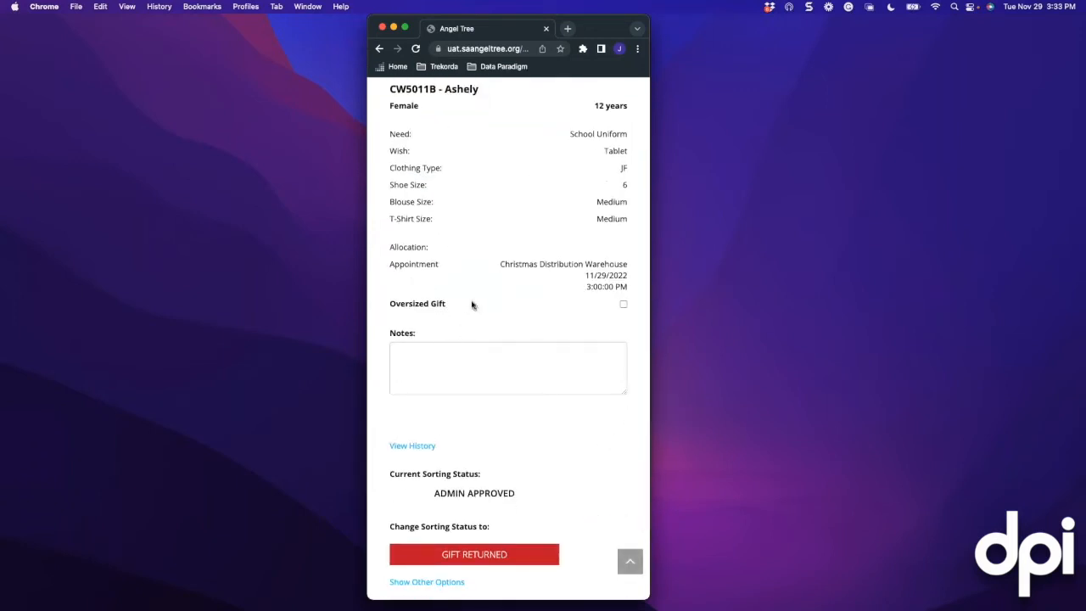
{"action": "scroll", "coordinate": [468, 302], "scroll_direction": "up", "scroll_amount": 1}
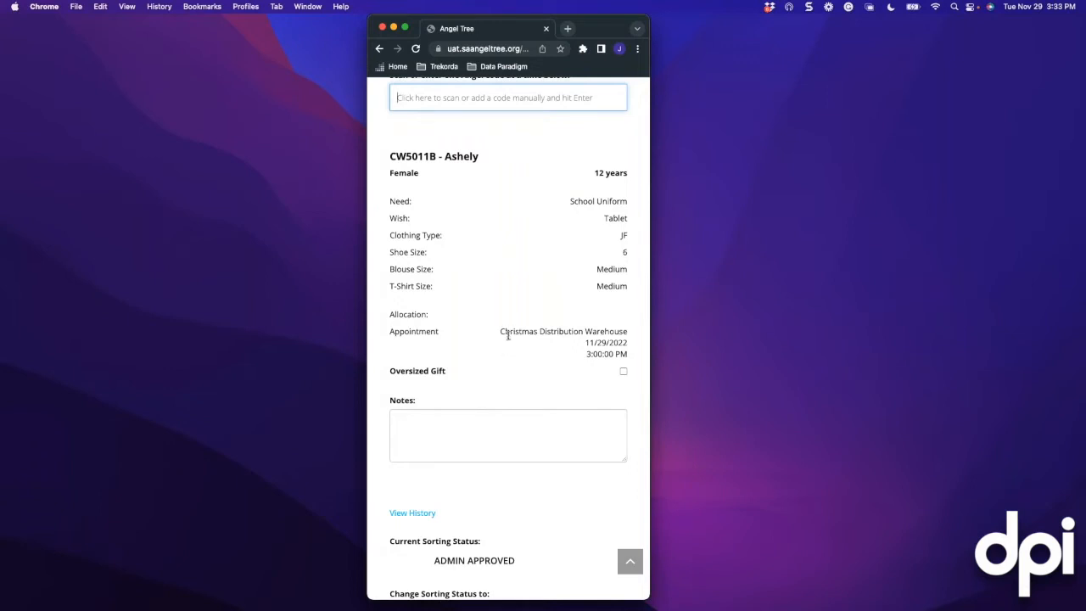
{"action": "left_click_drag", "start_coordinate": [500, 334], "coordinate": [604, 328]}
{"action": "left_click", "coordinate": [577, 320]}
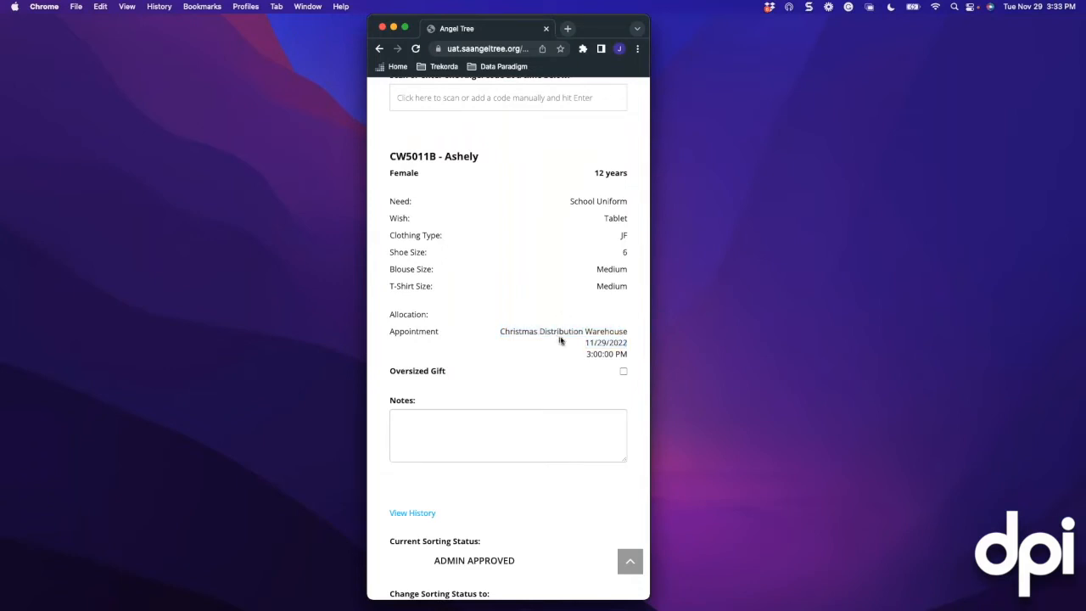
{"action": "scroll", "coordinate": [472, 339], "scroll_direction": "down", "scroll_amount": 1}
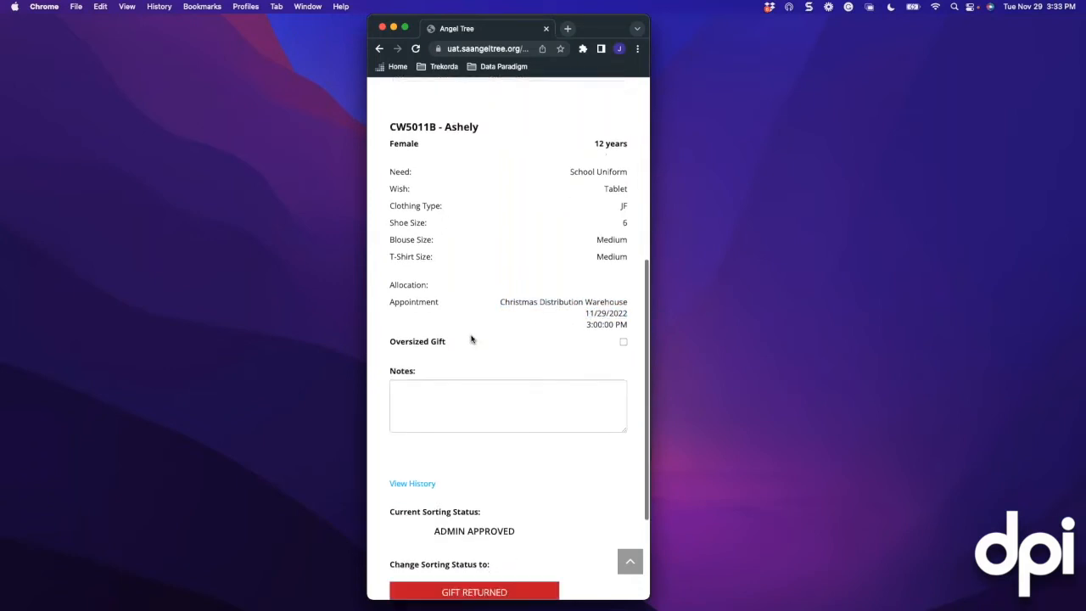
{"action": "scroll", "coordinate": [472, 339], "scroll_direction": "down", "scroll_amount": 2}
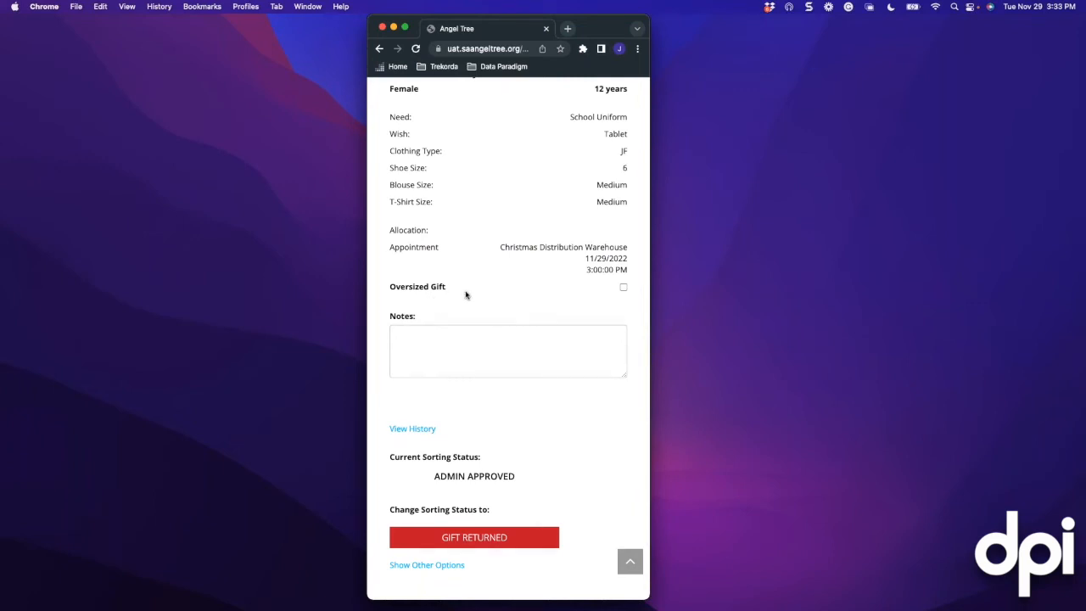
{"action": "scroll", "coordinate": [465, 294], "scroll_direction": "up", "scroll_amount": 4}
{"action": "scroll", "coordinate": [465, 295], "scroll_direction": "down", "scroll_amount": 5}
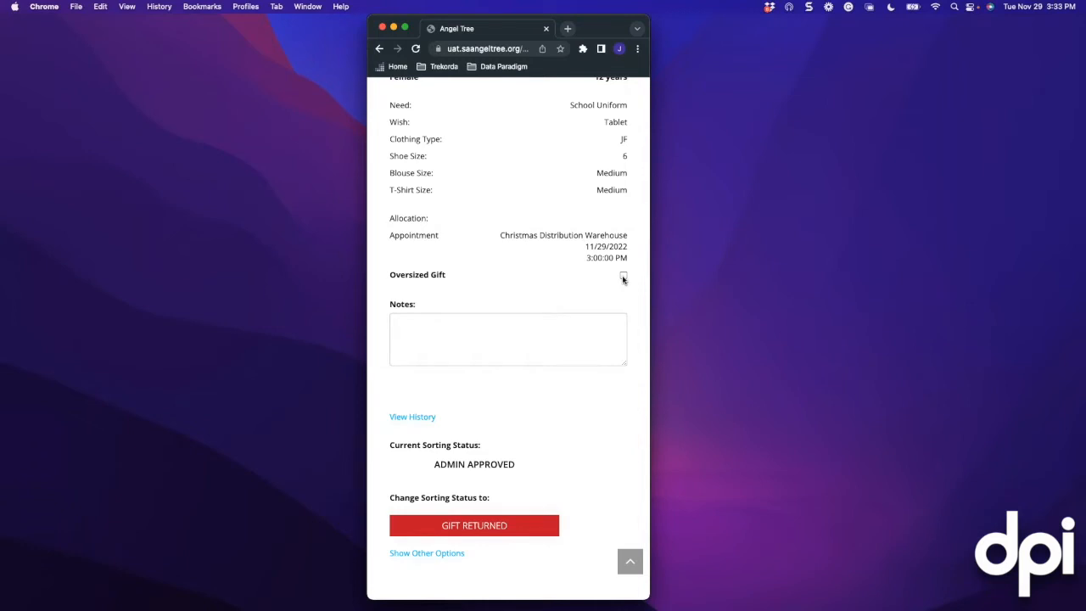
Mark the angel's gift as oversized and describe it as 'Blue Bike'
{"action": "left_click", "coordinate": [623, 277]}
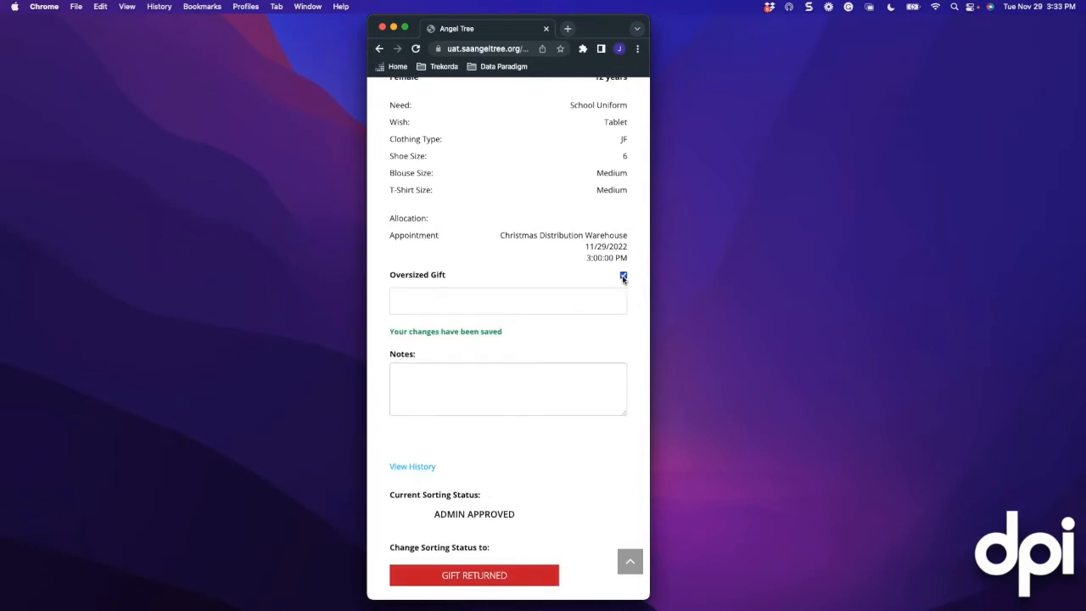
{"action": "left_click", "coordinate": [453, 296]}
{"action": "type", "text": "Bike"}
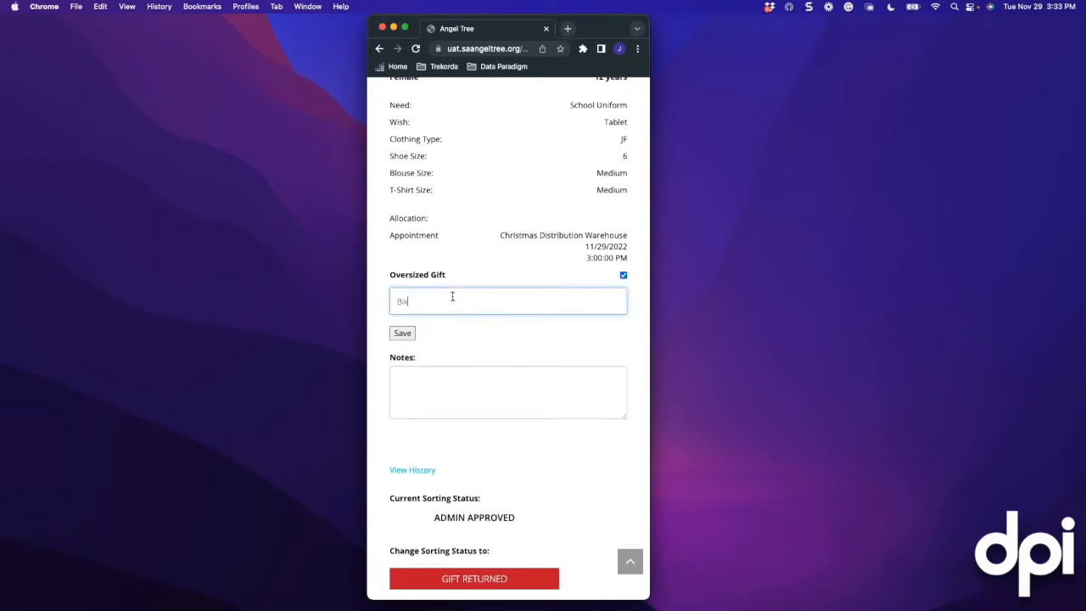
{"action": "left_click", "coordinate": [404, 333]}
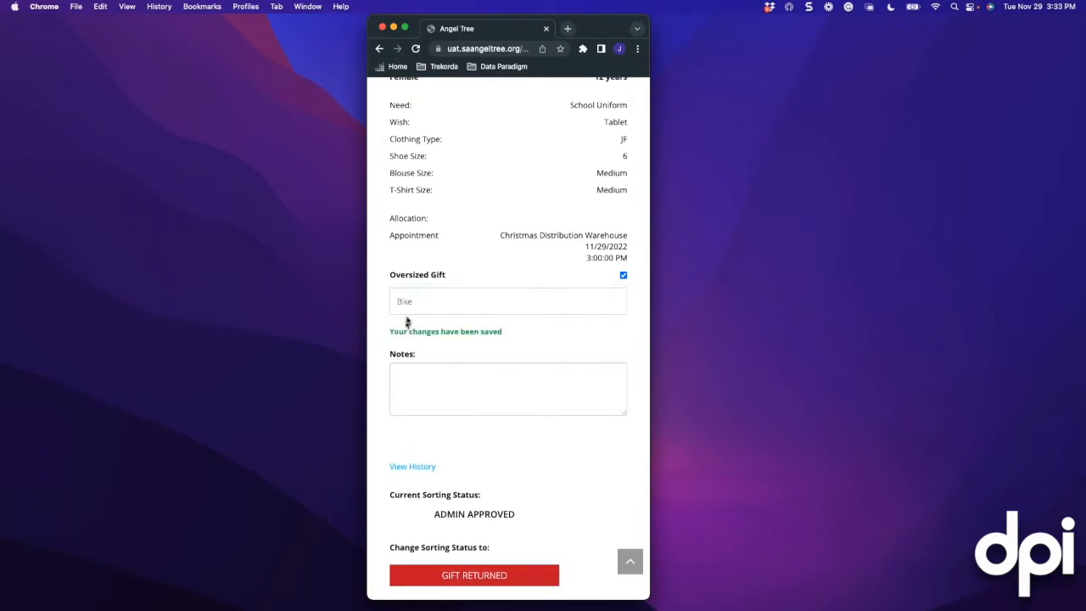
{"action": "left_click", "coordinate": [419, 301]}
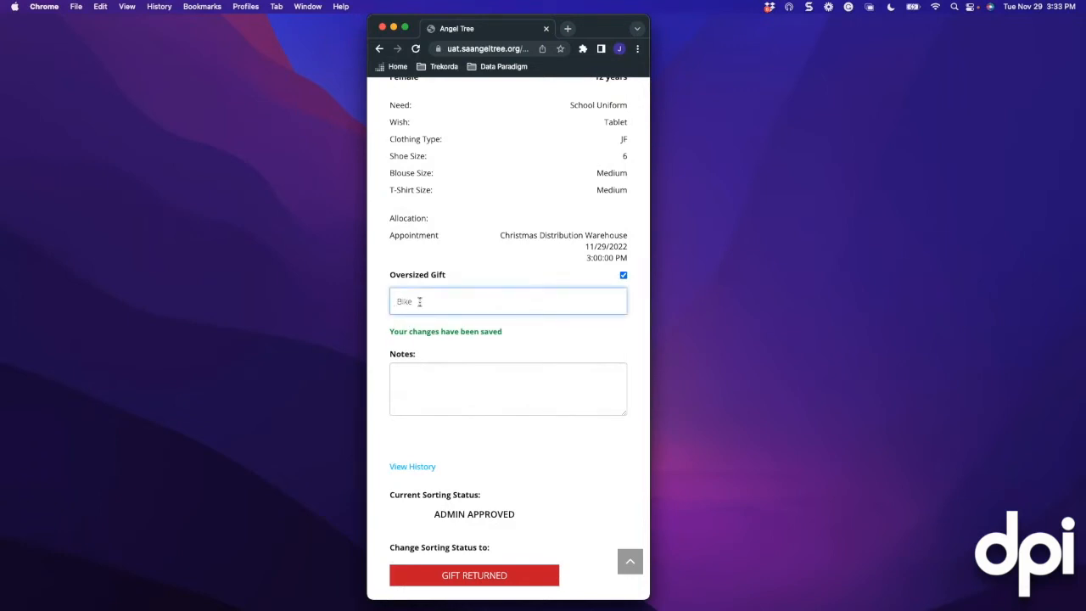
{"action": "type", "text": "Blue"}
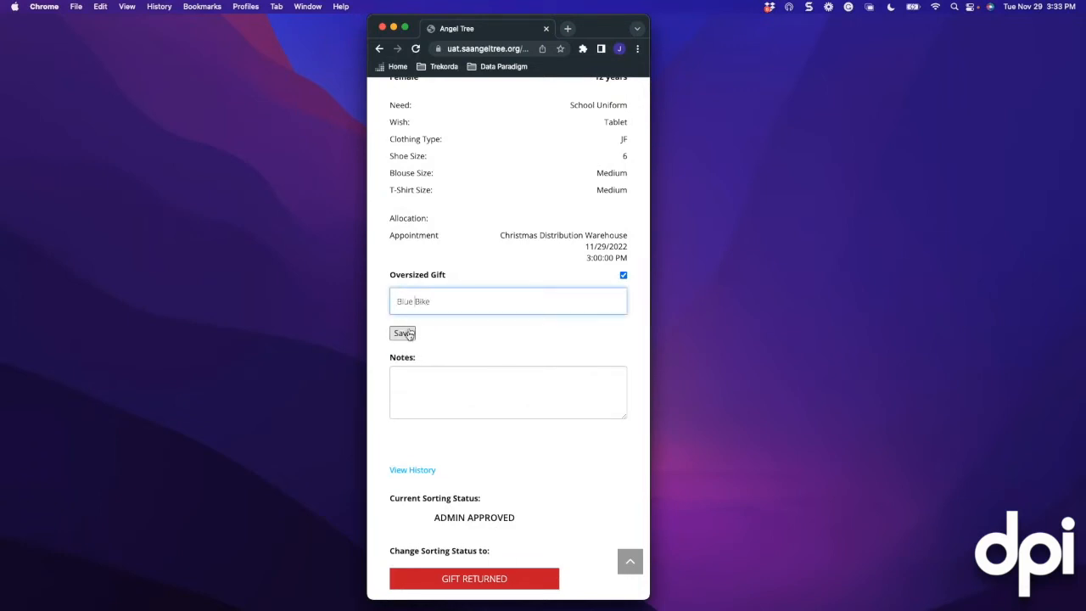
{"action": "left_click", "coordinate": [404, 334]}
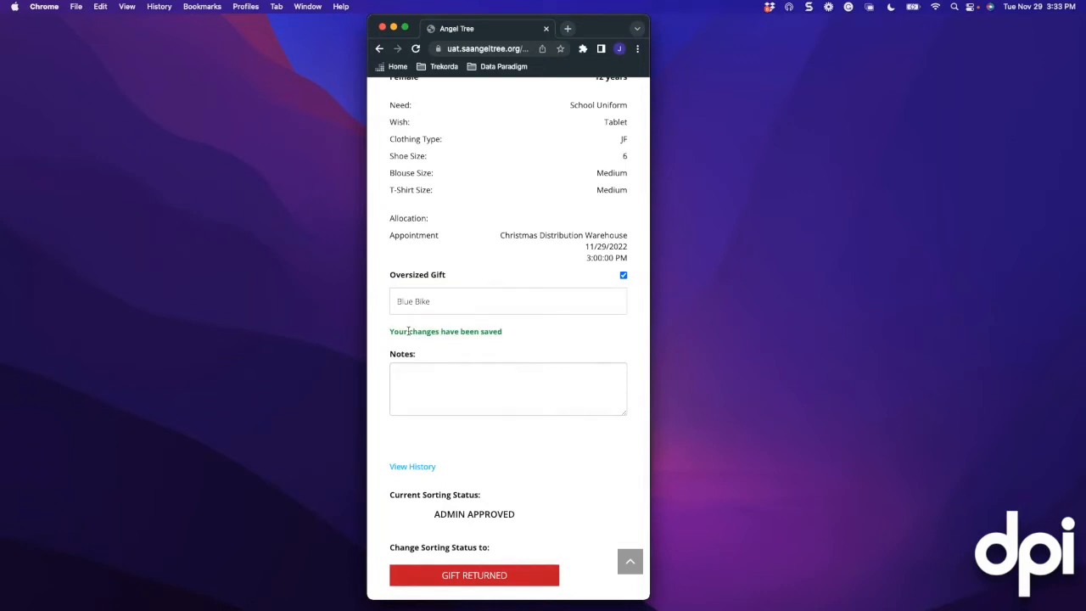
Add and save the note 'Needs Clothing' on the angel's record
{"action": "scroll", "coordinate": [415, 330], "scroll_direction": "down", "scroll_amount": 2}
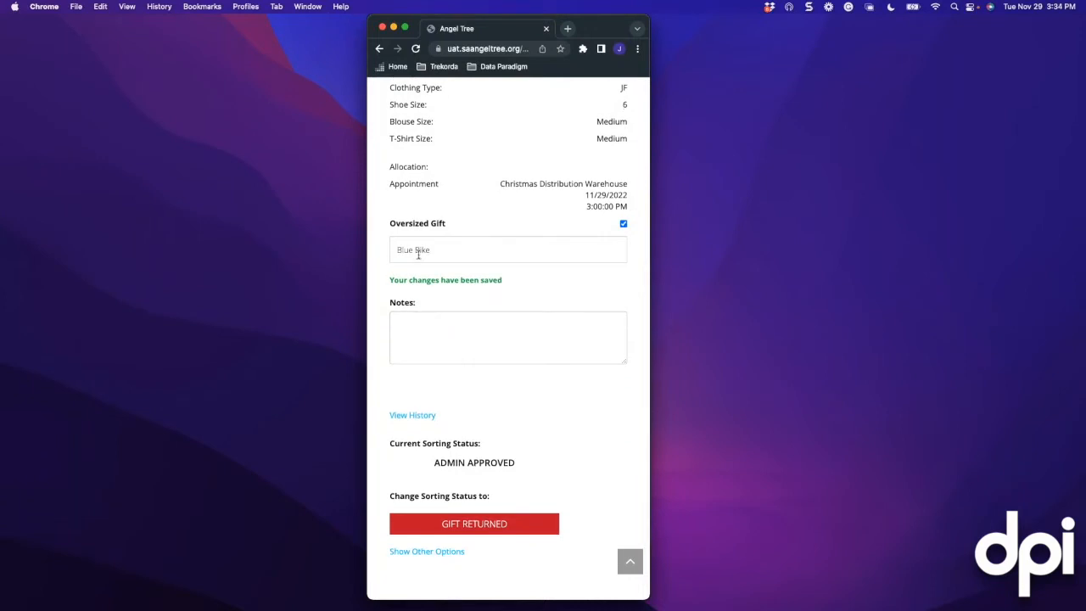
{"action": "scroll", "coordinate": [453, 253], "scroll_direction": "up", "scroll_amount": 2}
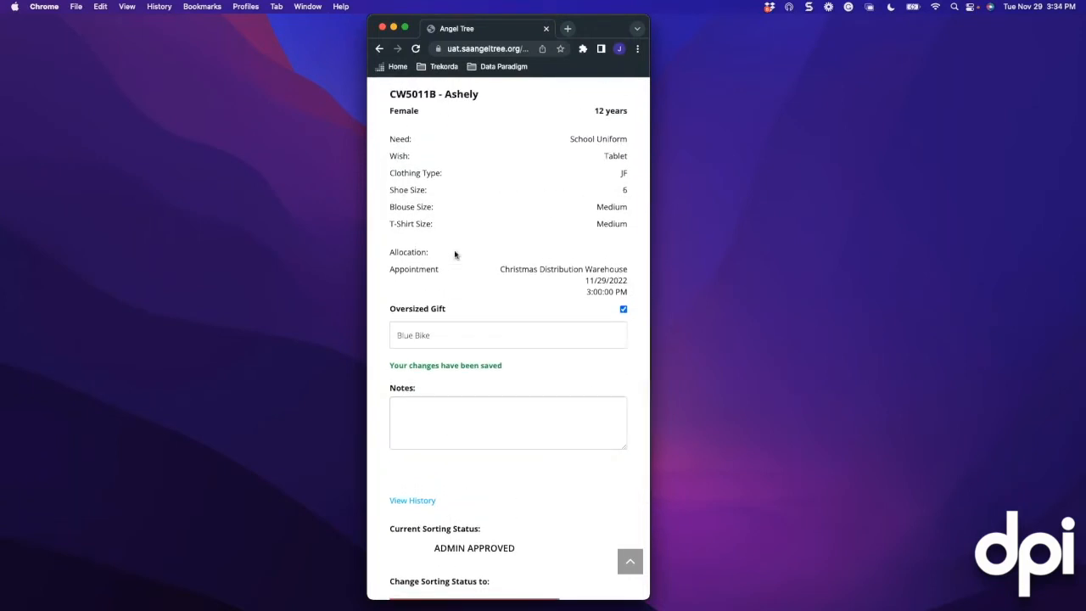
{"action": "scroll", "coordinate": [455, 255], "scroll_direction": "down", "scroll_amount": 1}
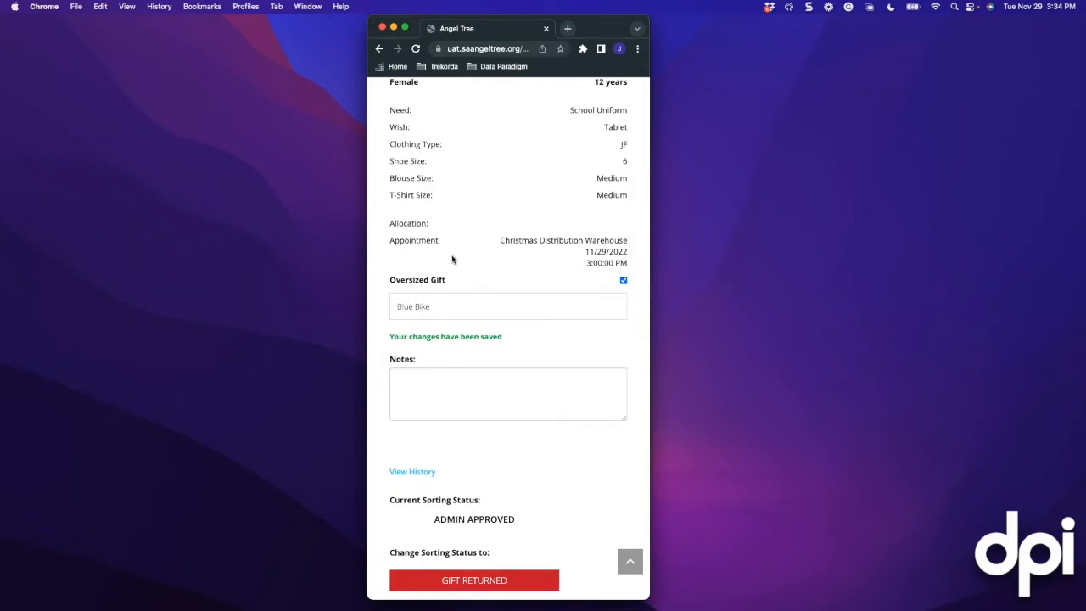
{"action": "scroll", "coordinate": [452, 257], "scroll_direction": "down", "scroll_amount": 2}
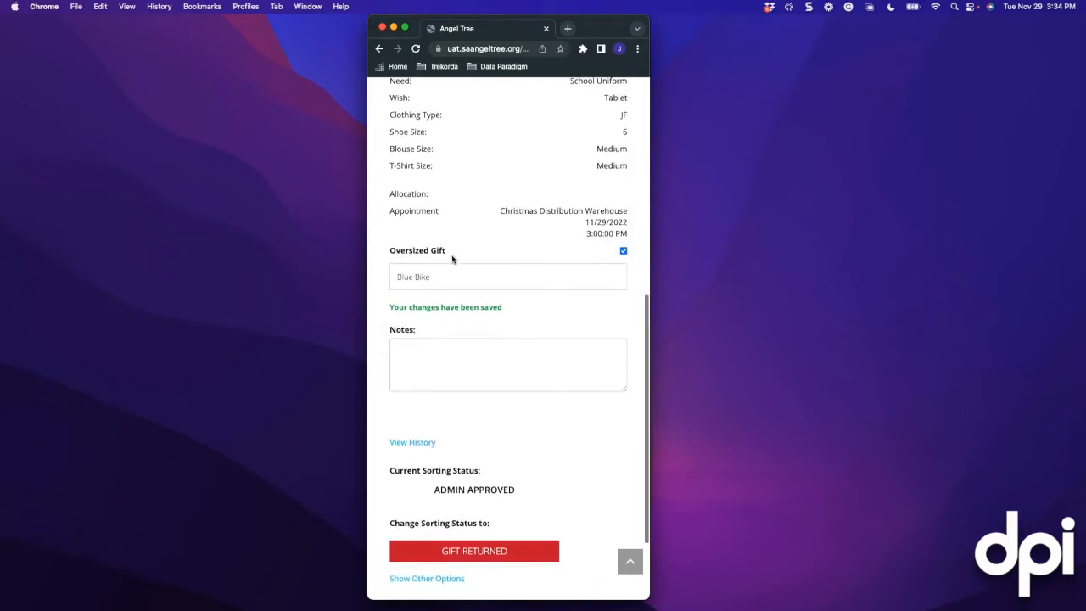
{"action": "left_click", "coordinate": [405, 332]}
{"action": "scroll", "coordinate": [424, 337], "scroll_direction": "up", "scroll_amount": 1}
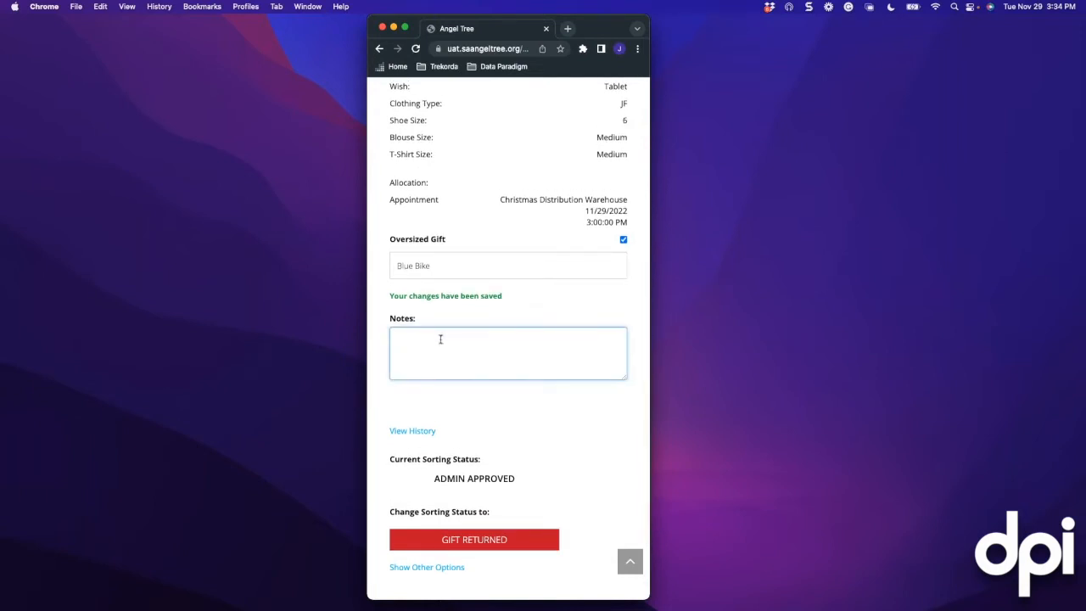
{"action": "type", "text": "Needs Clothing"}
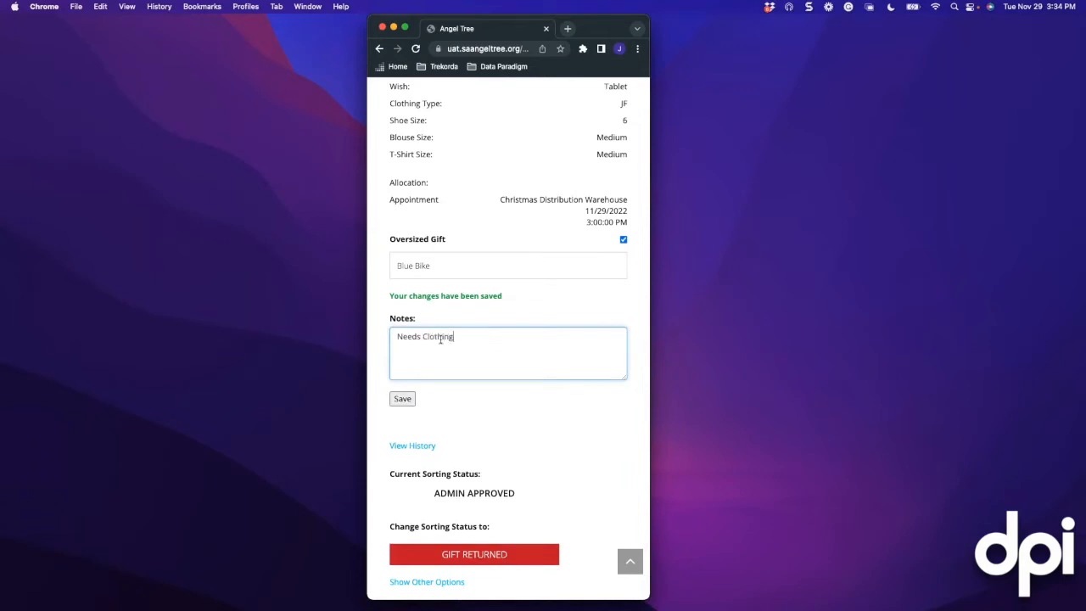
{"action": "left_click", "coordinate": [402, 398]}
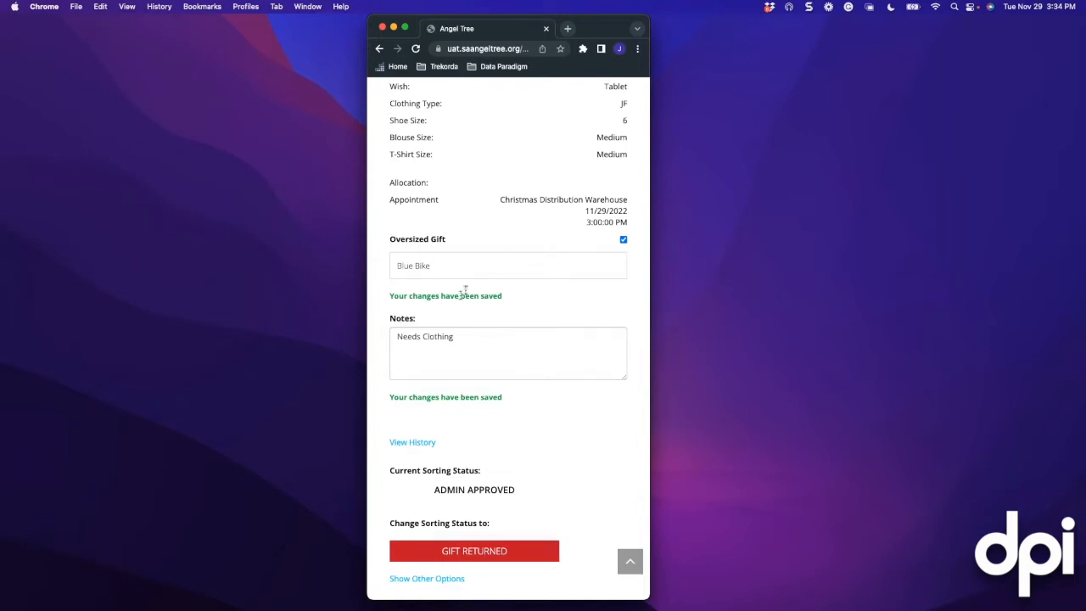
Change CW5011B's sorting status to Gift Returned
{"action": "scroll", "coordinate": [458, 360], "scroll_direction": "up", "scroll_amount": 3}
{"action": "scroll", "coordinate": [465, 285], "scroll_direction": "down", "scroll_amount": 5}
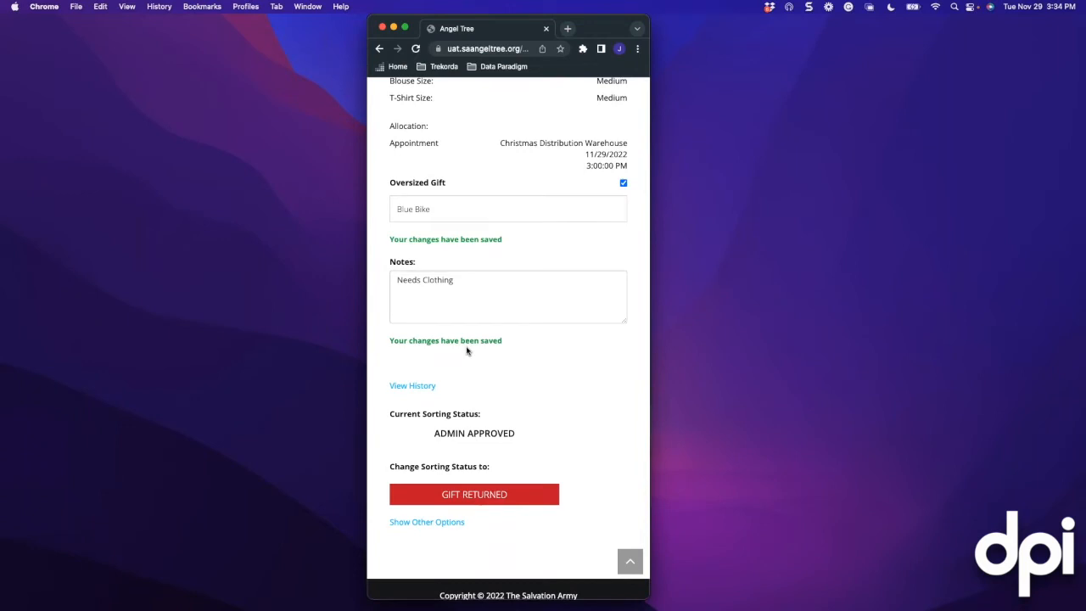
{"action": "scroll", "coordinate": [509, 360], "scroll_direction": "down", "scroll_amount": 2}
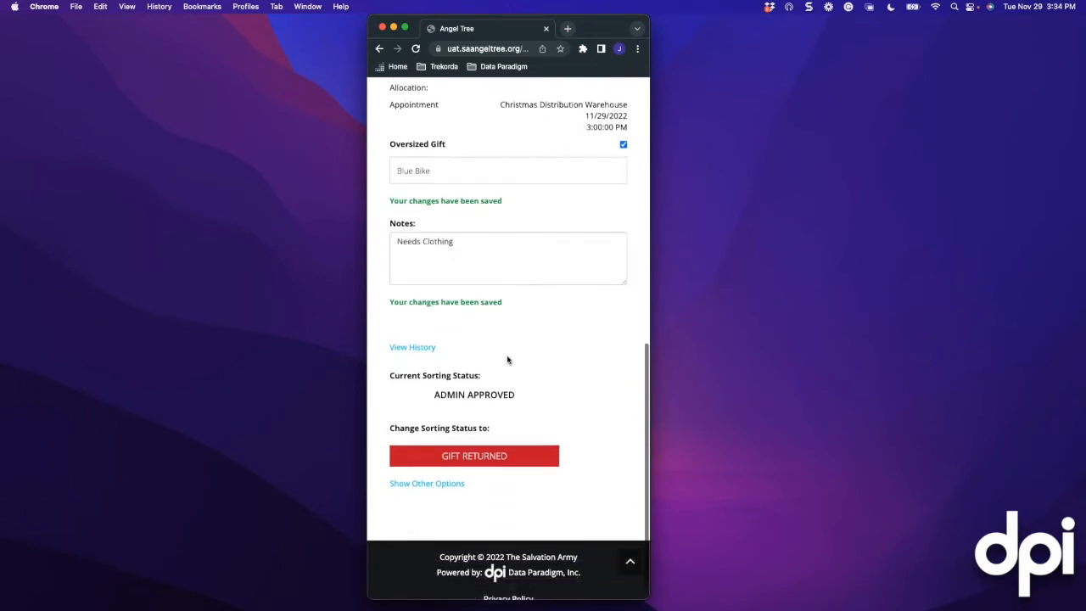
{"action": "scroll", "coordinate": [475, 441], "scroll_direction": "up", "scroll_amount": 1}
{"action": "left_click", "coordinate": [474, 438]}
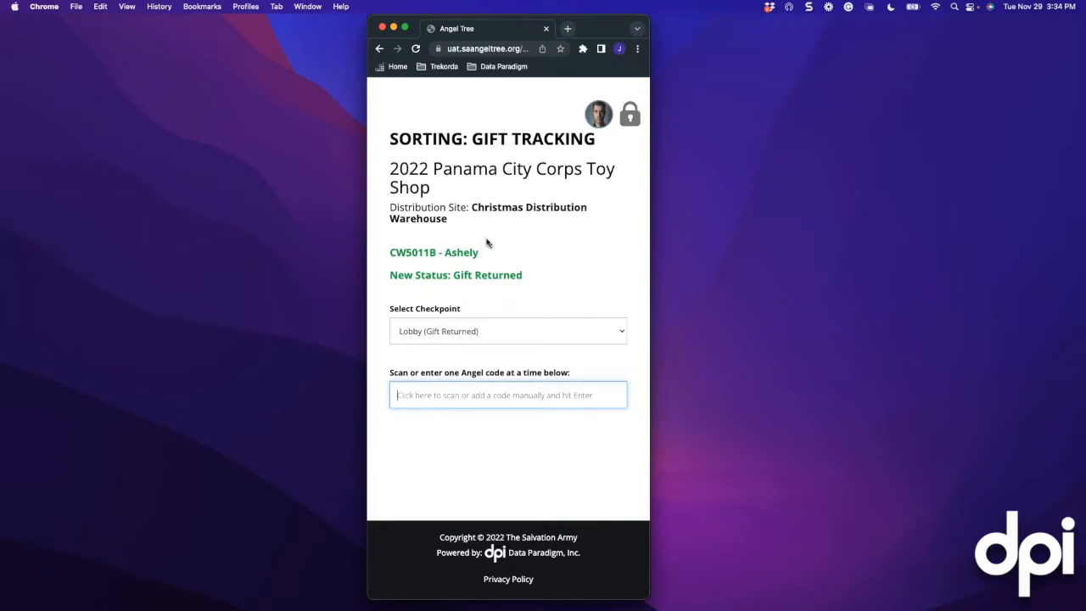
{"action": "key", "text": "ctrl+Right"}
{"action": "scroll", "coordinate": [526, 198], "scroll_direction": "up", "scroll_amount": 10}
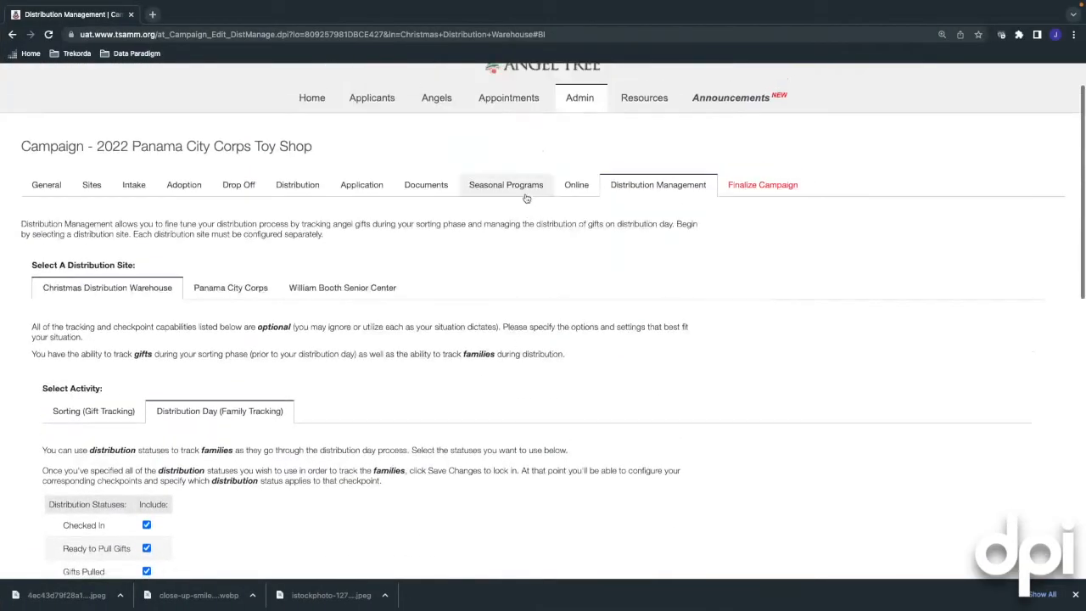
{"action": "scroll", "coordinate": [526, 198], "scroll_direction": "up", "scroll_amount": 1}
{"action": "left_click", "coordinate": [580, 149]}
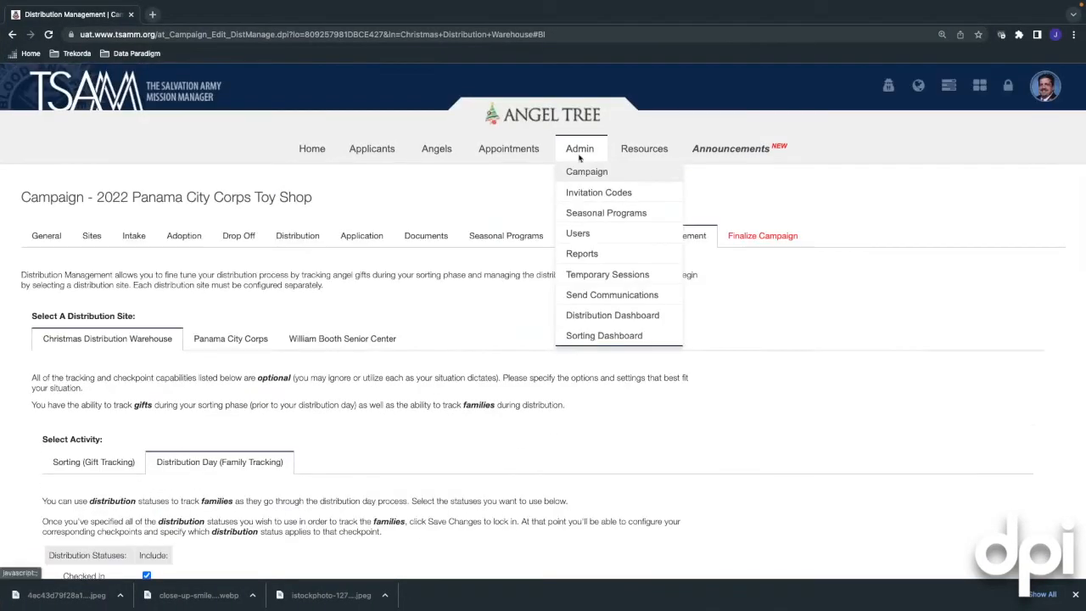
{"action": "left_click", "coordinate": [591, 336]}
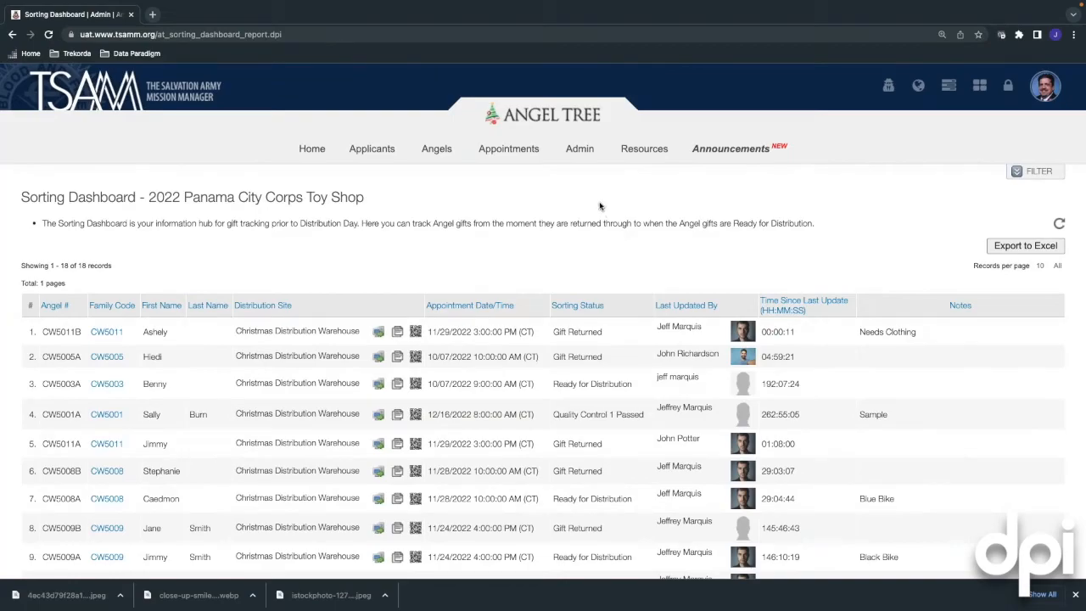
{"action": "key", "text": "ctrl+Left"}
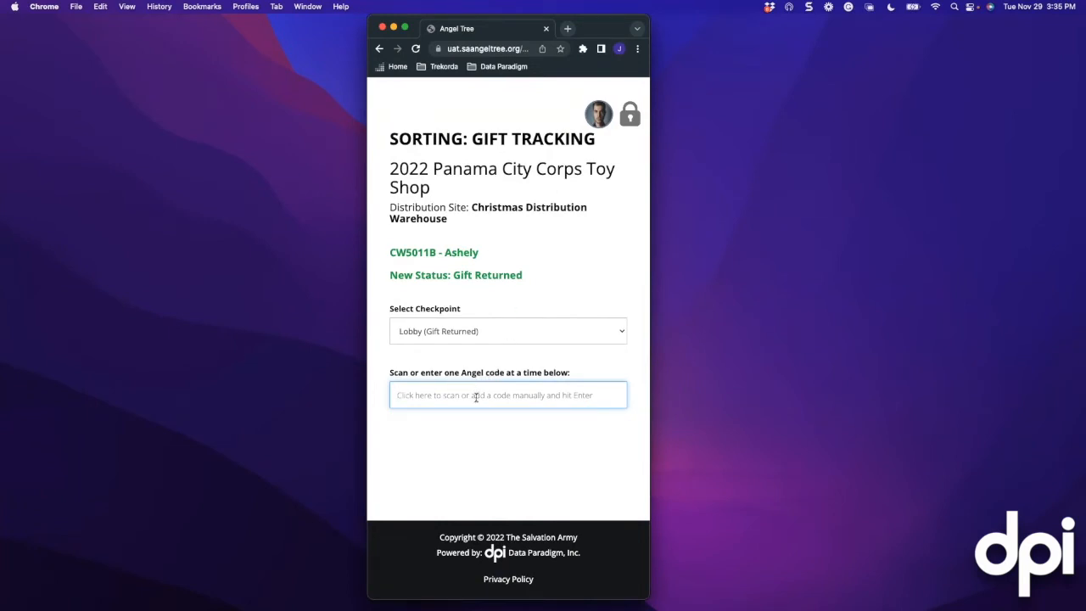
Look up angel code 'wbs3a' and review its card, flagged for a different distribution site
{"action": "type", "text": "wbs"}
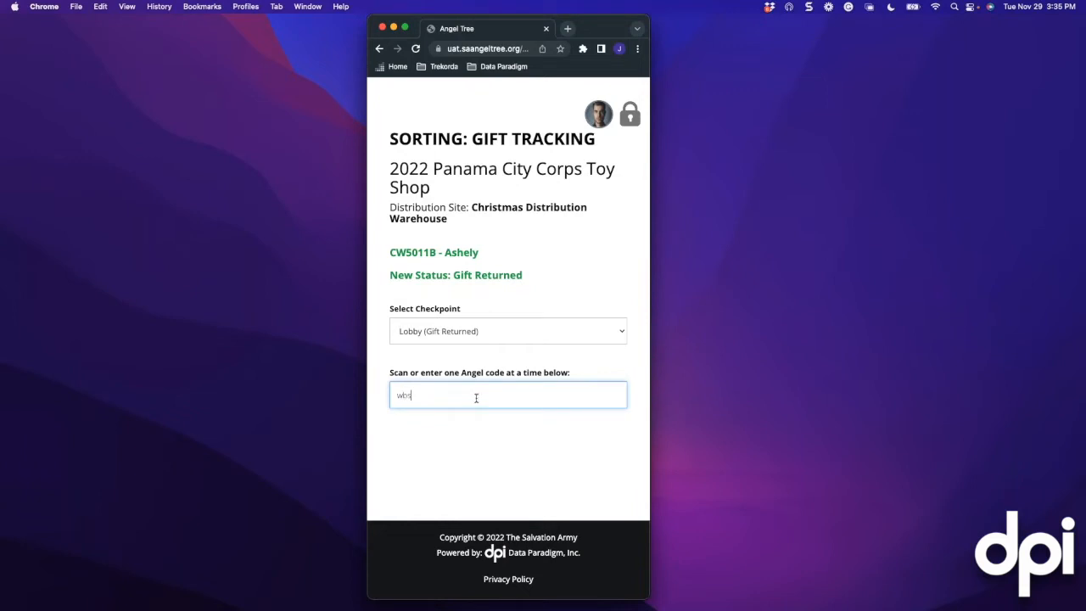
{"action": "type", "text": "3a"}
{"action": "key", "text": "Return"}
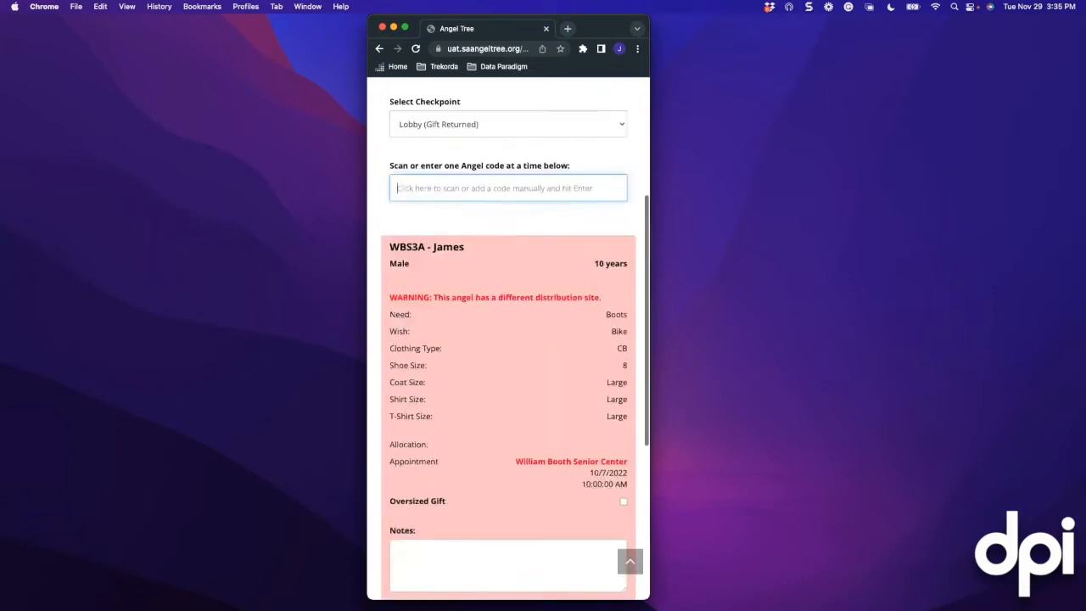
{"action": "scroll", "coordinate": [513, 273], "scroll_direction": "down", "scroll_amount": 3}
{"action": "scroll", "coordinate": [512, 272], "scroll_direction": "up", "scroll_amount": 1}
{"action": "scroll", "coordinate": [512, 272], "scroll_direction": "down", "scroll_amount": 1}
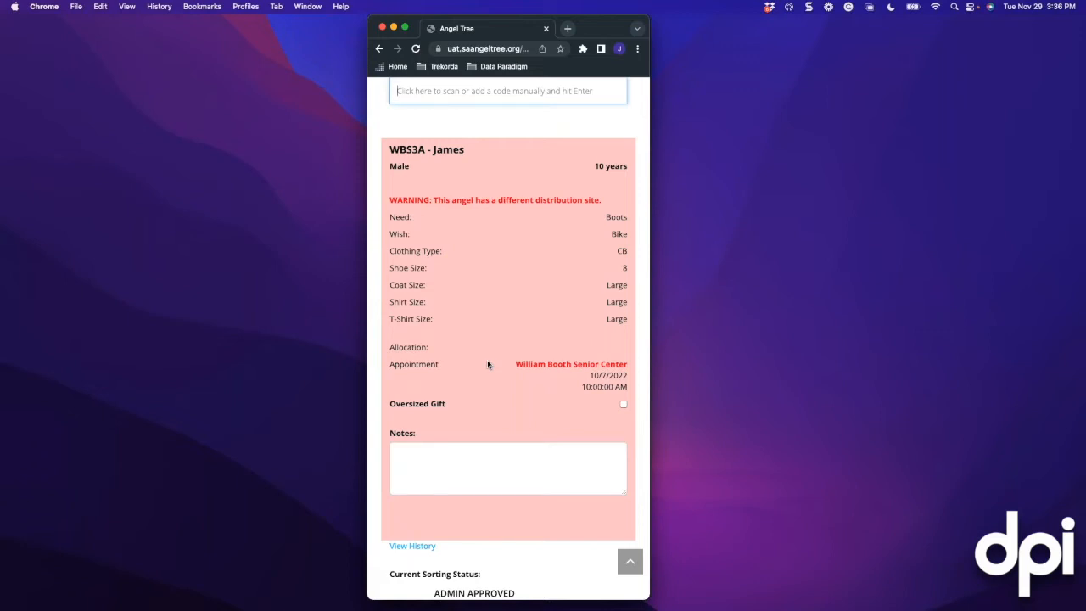
{"action": "scroll", "coordinate": [487, 364], "scroll_direction": "down", "scroll_amount": 3}
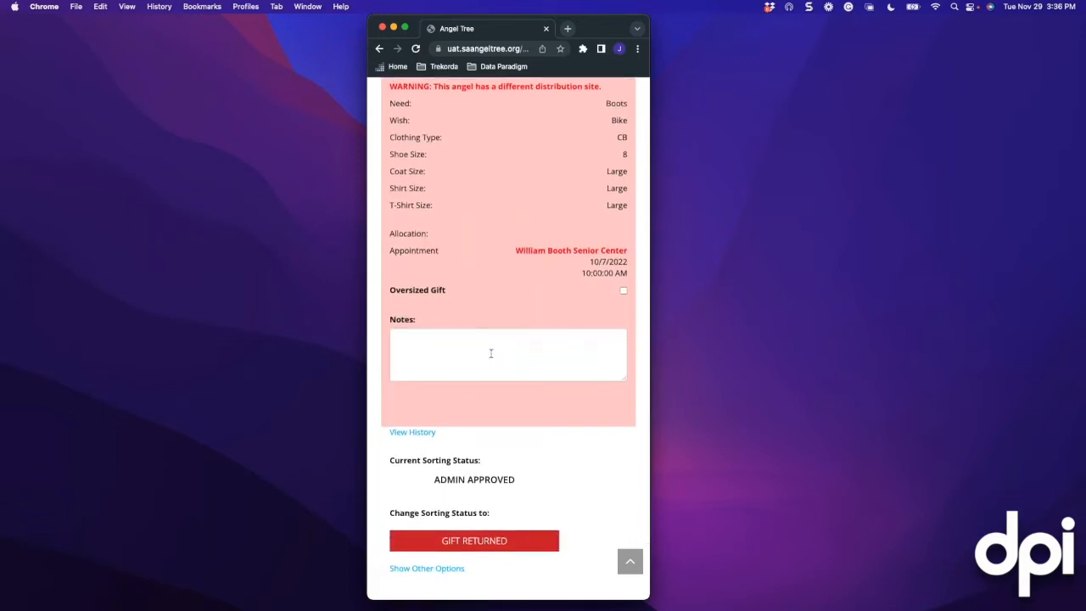
{"action": "scroll", "coordinate": [471, 313], "scroll_direction": "up", "scroll_amount": 3}
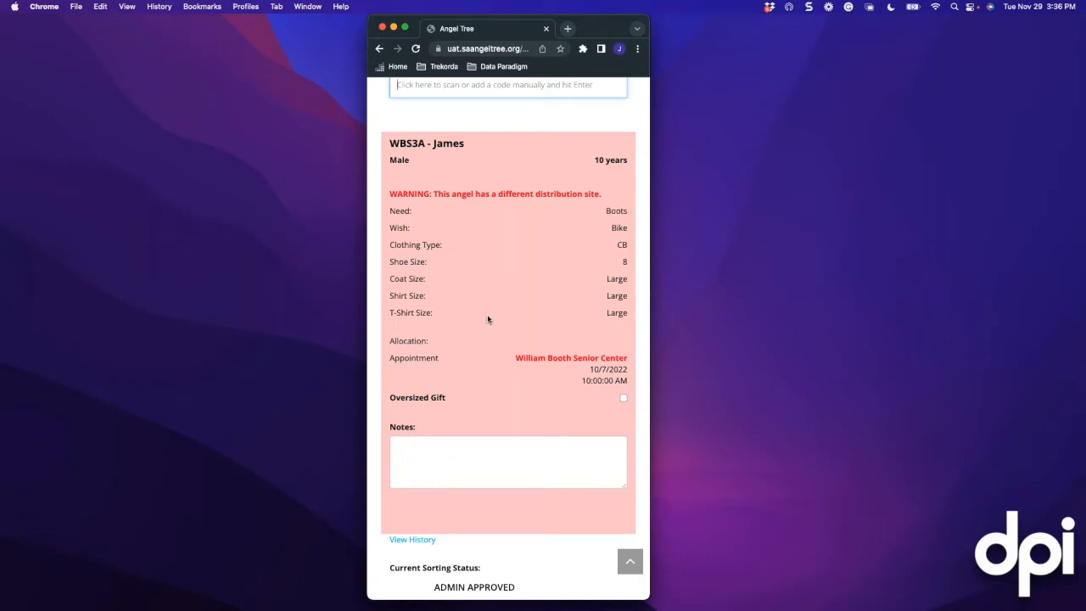
{"action": "scroll", "coordinate": [486, 308], "scroll_direction": "up", "scroll_amount": 5}
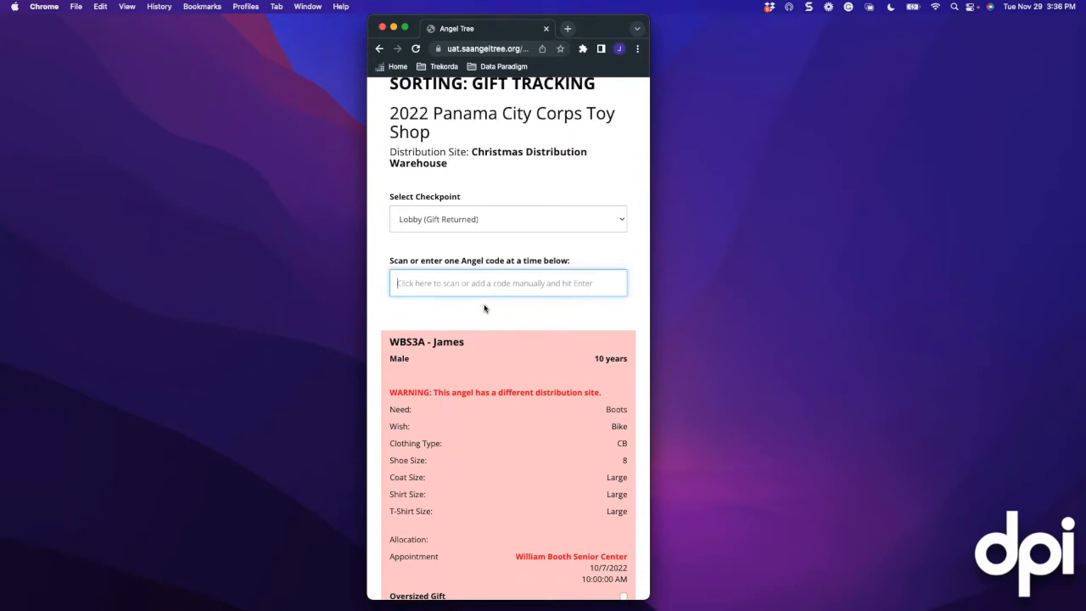
{"action": "scroll", "coordinate": [484, 308], "scroll_direction": "down", "scroll_amount": 2}
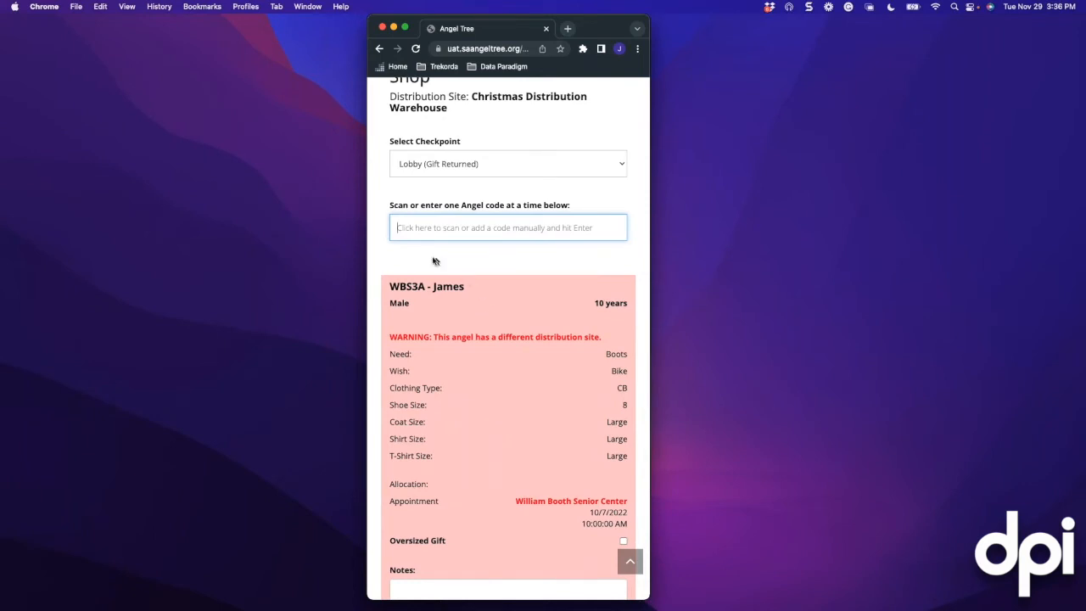
{"action": "scroll", "coordinate": [432, 260], "scroll_direction": "up", "scroll_amount": 2}
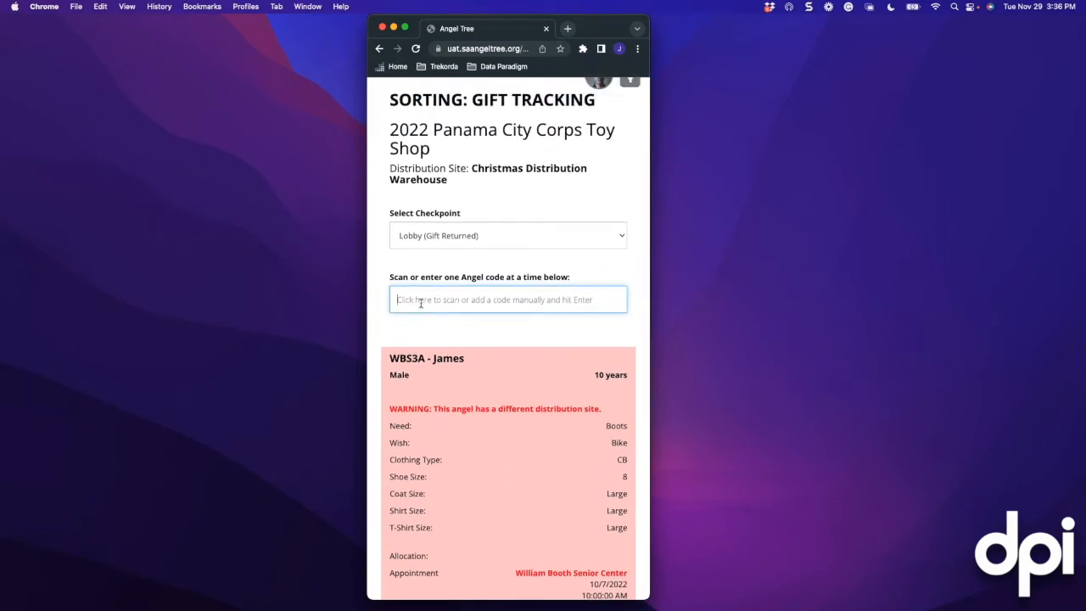
{"action": "scroll", "coordinate": [420, 303], "scroll_direction": "up", "scroll_amount": 1}
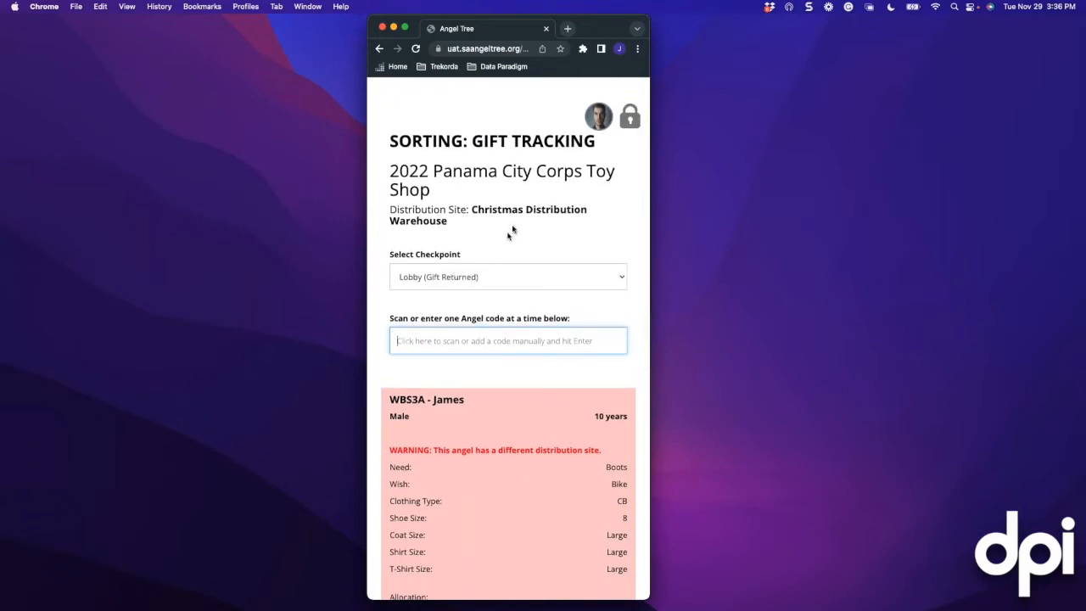
{"action": "scroll", "coordinate": [555, 233], "scroll_direction": "down", "scroll_amount": 1}
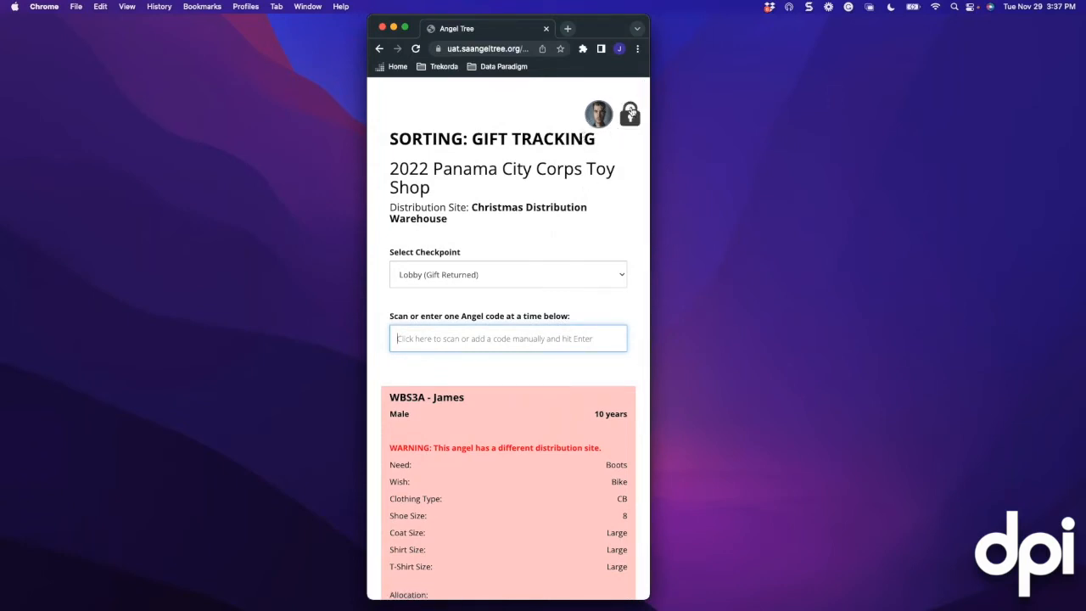
Sign out, sign in again with the volunteer's first and last name, and reopen Sorting: Gift Tracking
{"action": "left_click", "coordinate": [630, 125]}
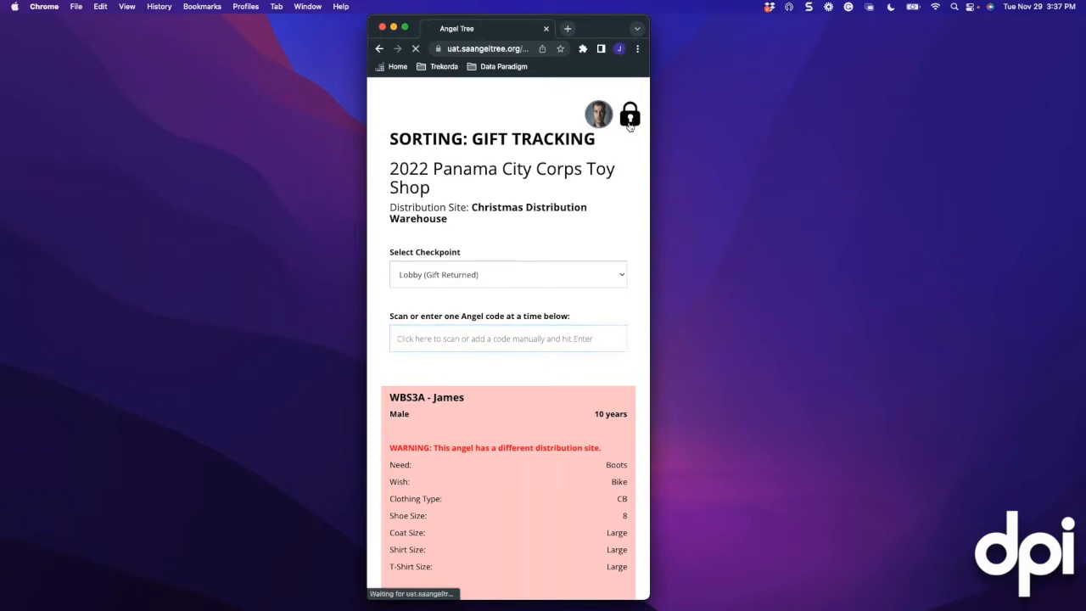
{"action": "scroll", "coordinate": [467, 318], "scroll_direction": "down", "scroll_amount": 1}
{"action": "scroll", "coordinate": [468, 319], "scroll_direction": "down", "scroll_amount": 2}
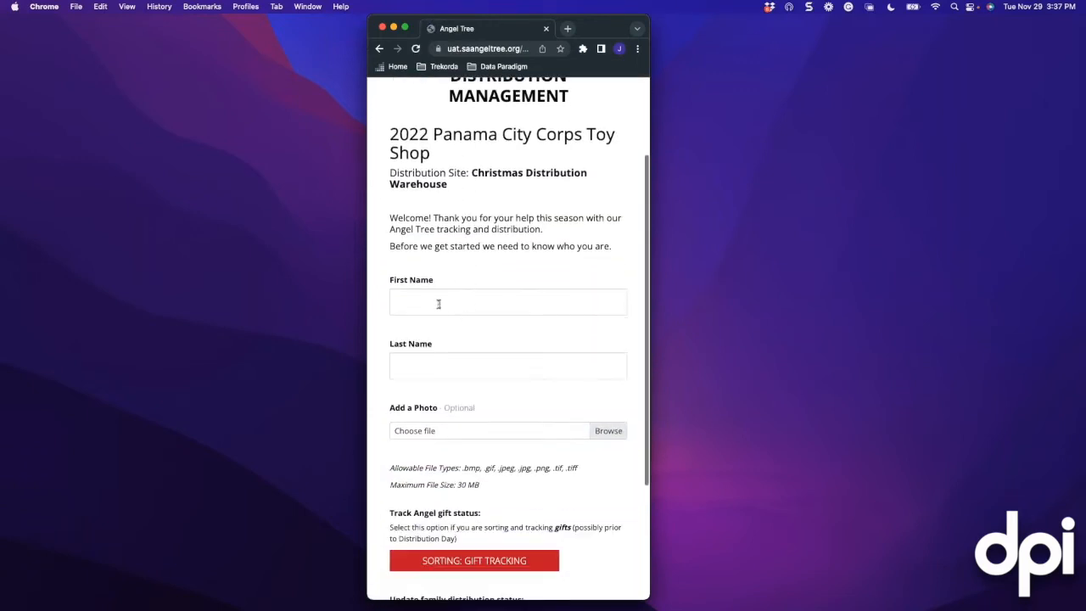
{"action": "left_click", "coordinate": [438, 303]}
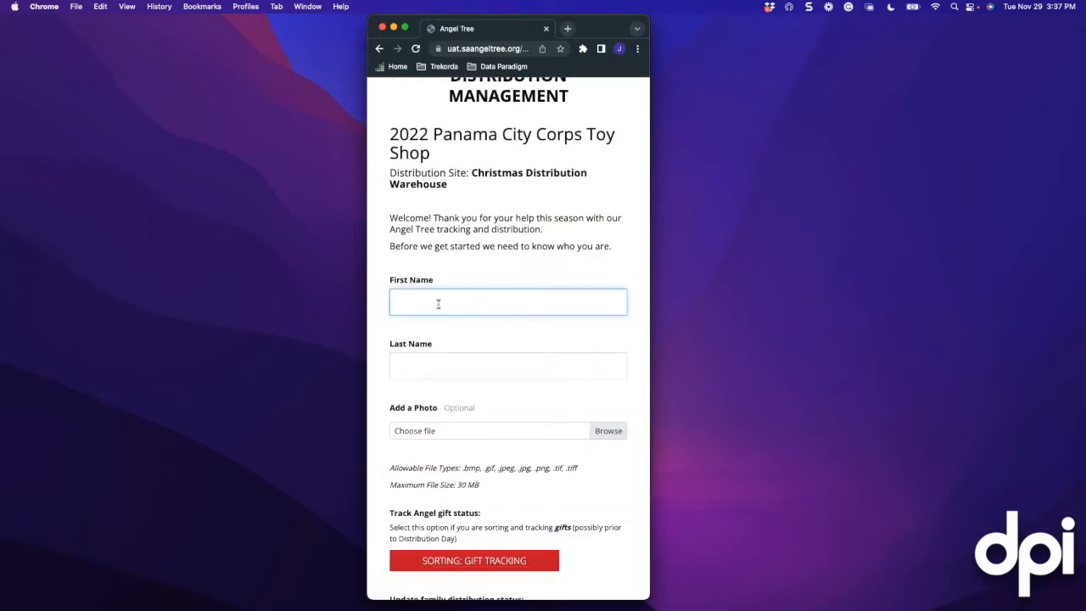
{"action": "key", "text": "Tab"}
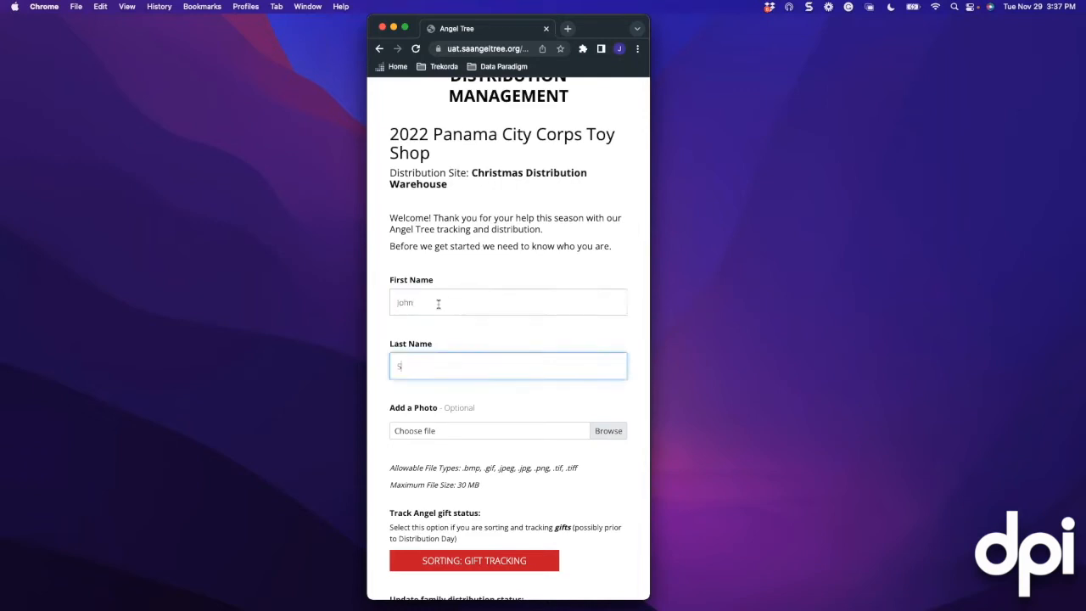
{"action": "scroll", "coordinate": [507, 330], "scroll_direction": "down", "scroll_amount": 2}
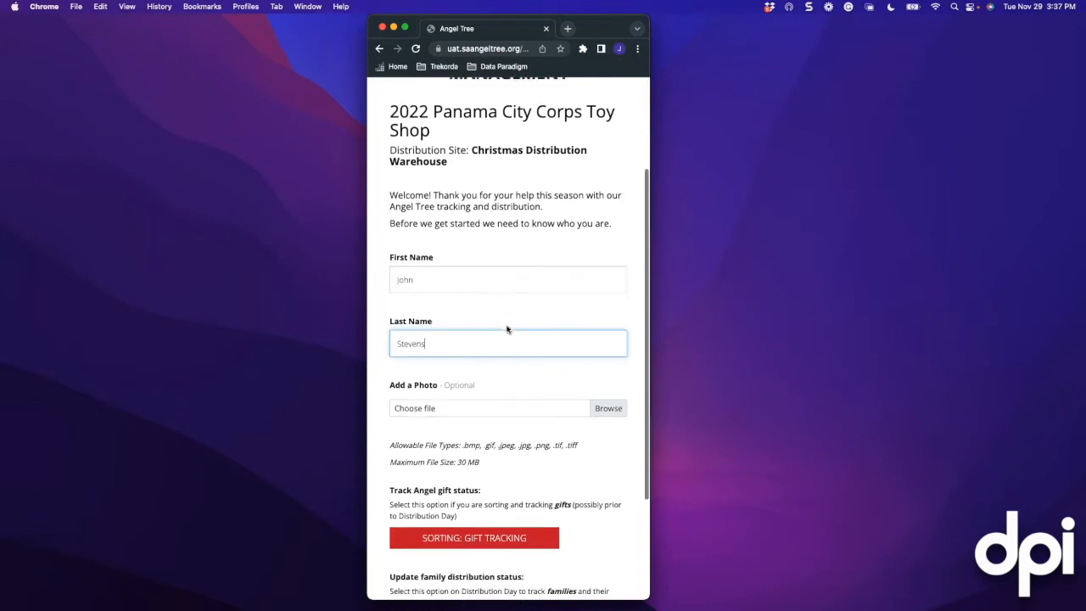
{"action": "scroll", "coordinate": [502, 332], "scroll_direction": "down", "scroll_amount": 2}
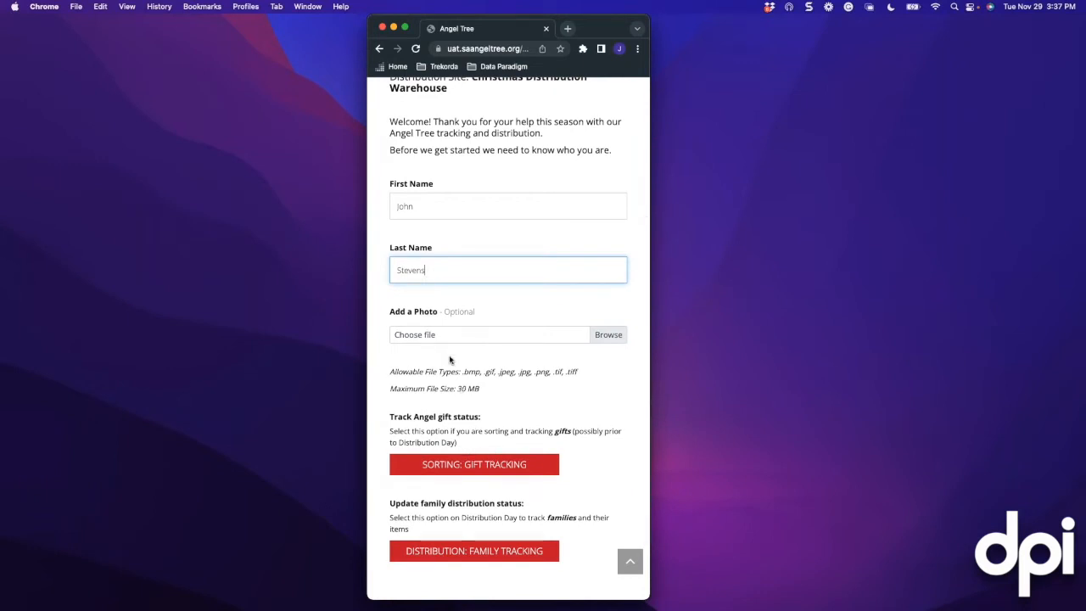
{"action": "scroll", "coordinate": [450, 360], "scroll_direction": "down", "scroll_amount": 2}
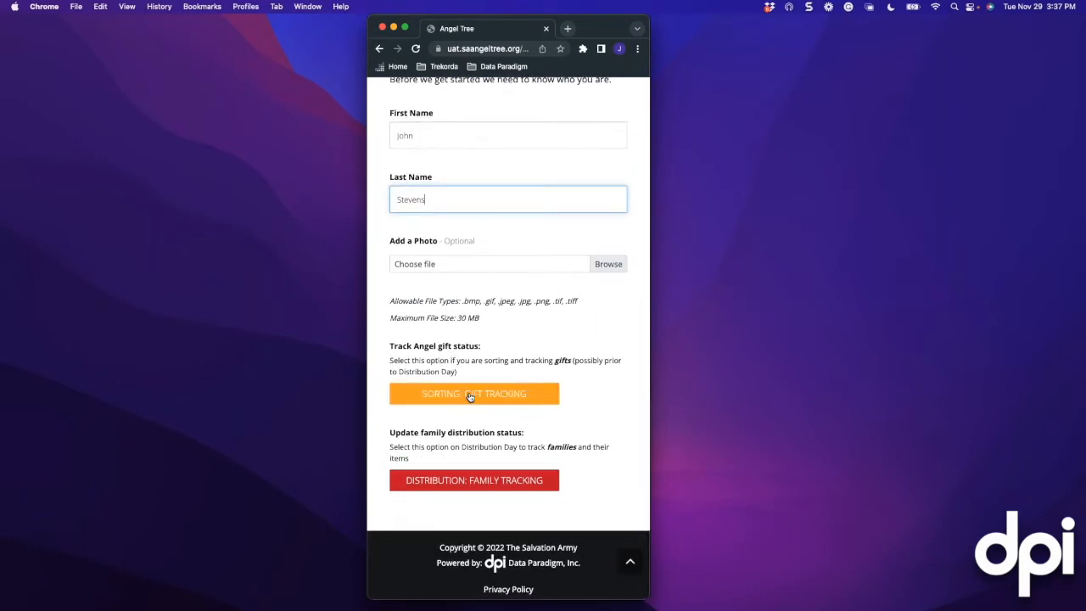
{"action": "left_click", "coordinate": [471, 396]}
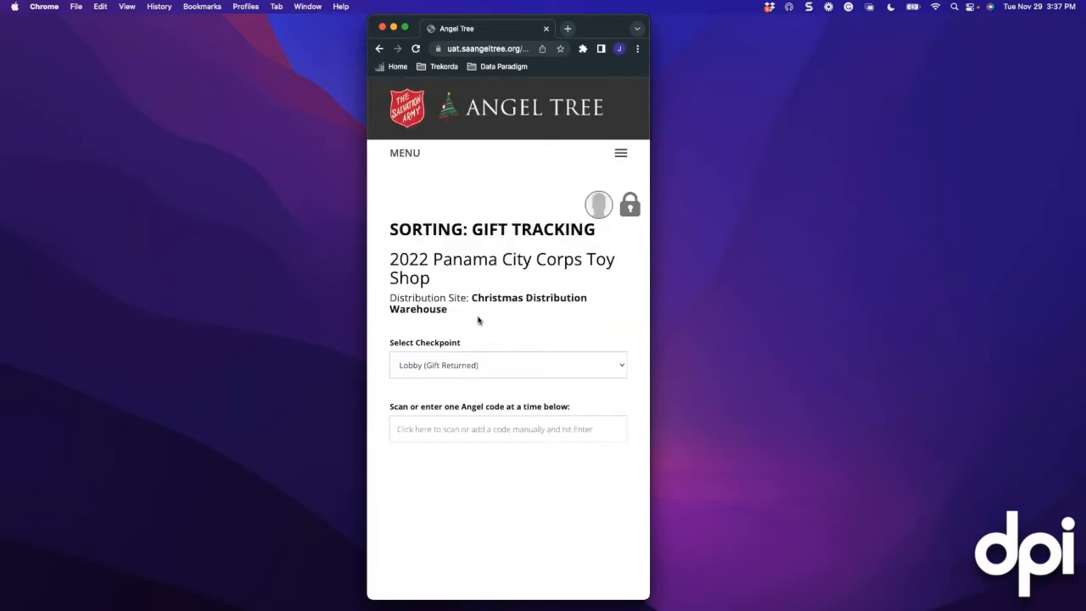
{"action": "scroll", "coordinate": [475, 318], "scroll_direction": "down", "scroll_amount": 2}
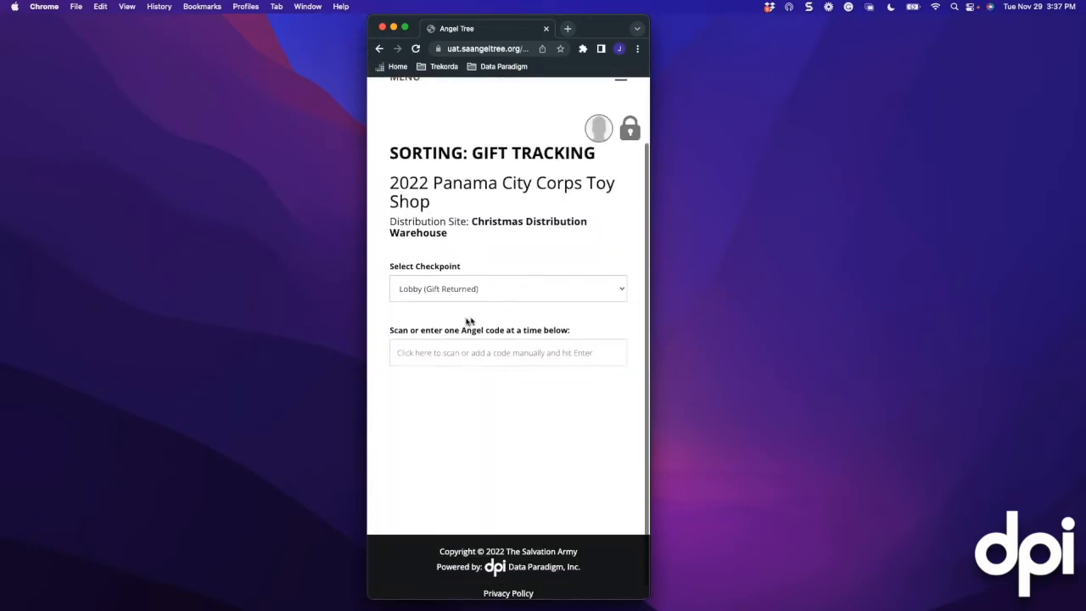
{"action": "left_click", "coordinate": [449, 275]}
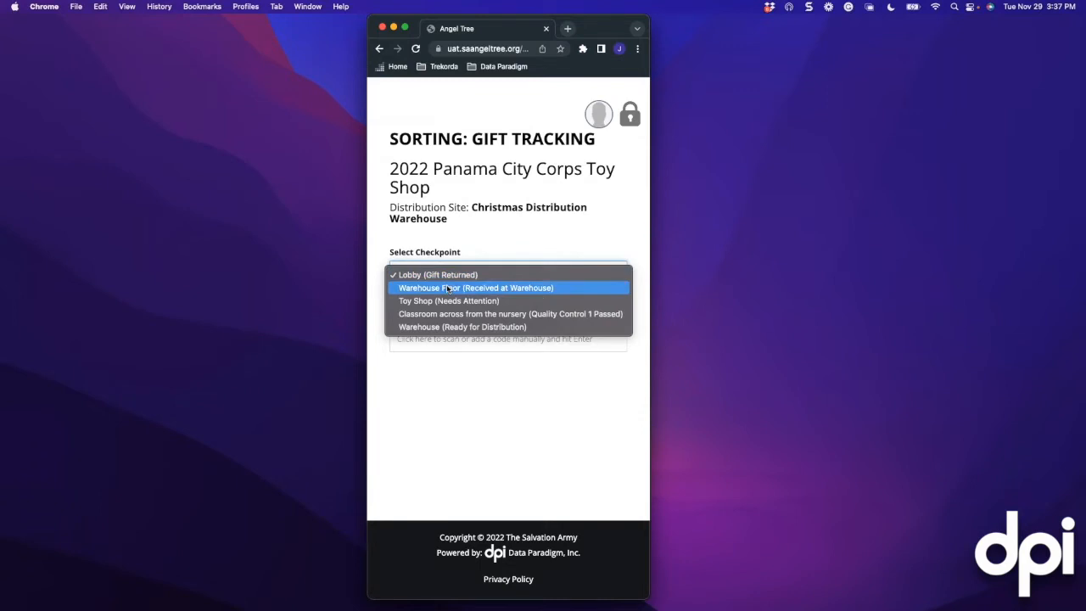
{"action": "left_click", "coordinate": [448, 289]}
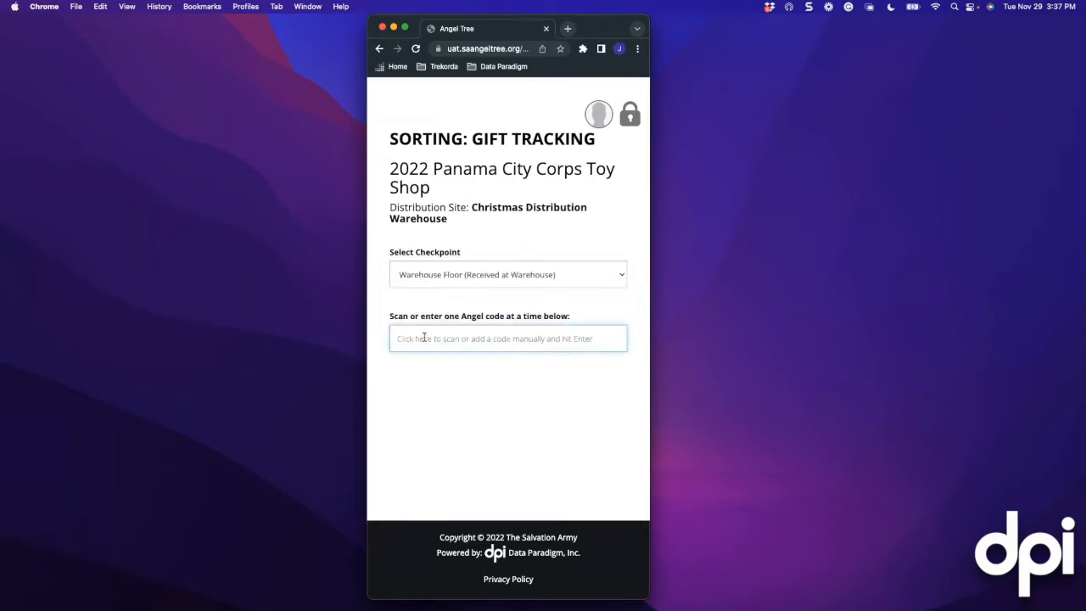
{"action": "type", "text": "cw"}
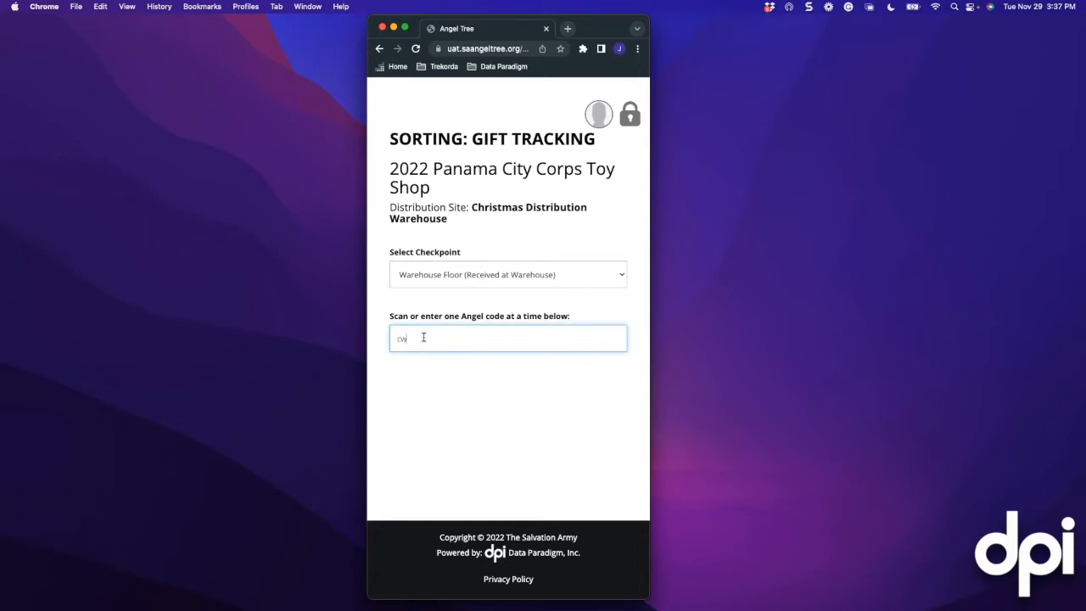
{"action": "type", "text": "50136"}
{"action": "key", "text": "Return"}
{"action": "scroll", "coordinate": [436, 332], "scroll_direction": "down", "scroll_amount": 5}
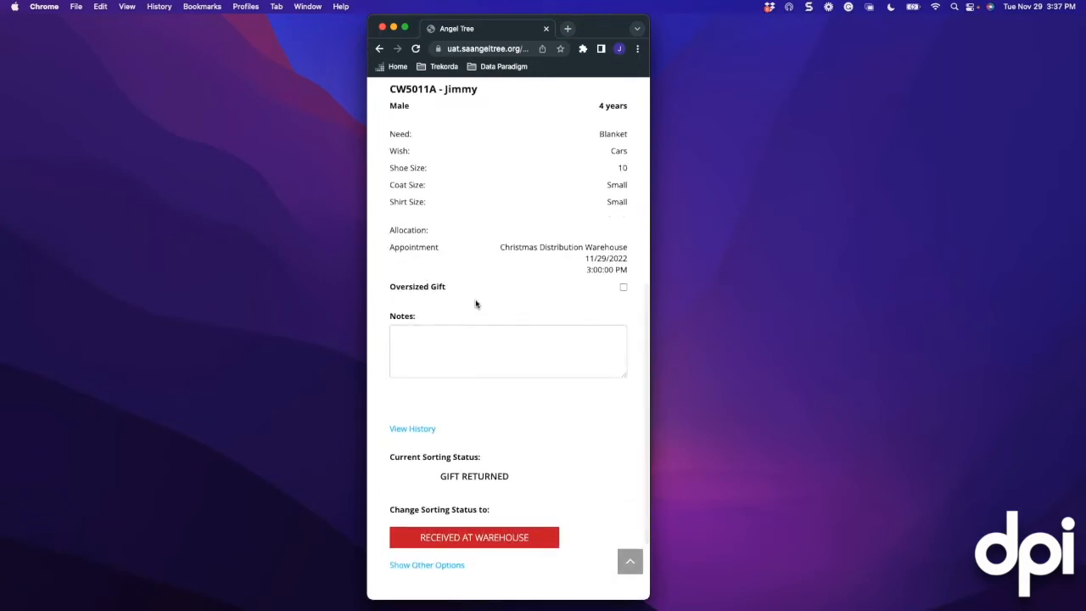
{"action": "scroll", "coordinate": [476, 304], "scroll_direction": "up", "scroll_amount": 3}
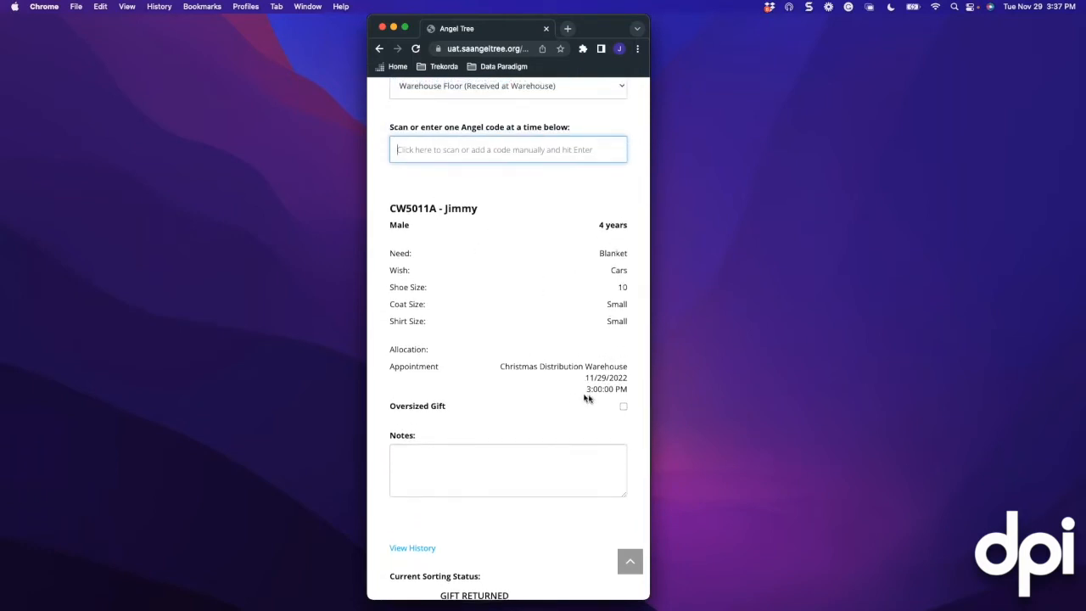
{"action": "scroll", "coordinate": [582, 397], "scroll_direction": "down", "scroll_amount": 1}
{"action": "scroll", "coordinate": [582, 397], "scroll_direction": "down", "scroll_amount": 3}
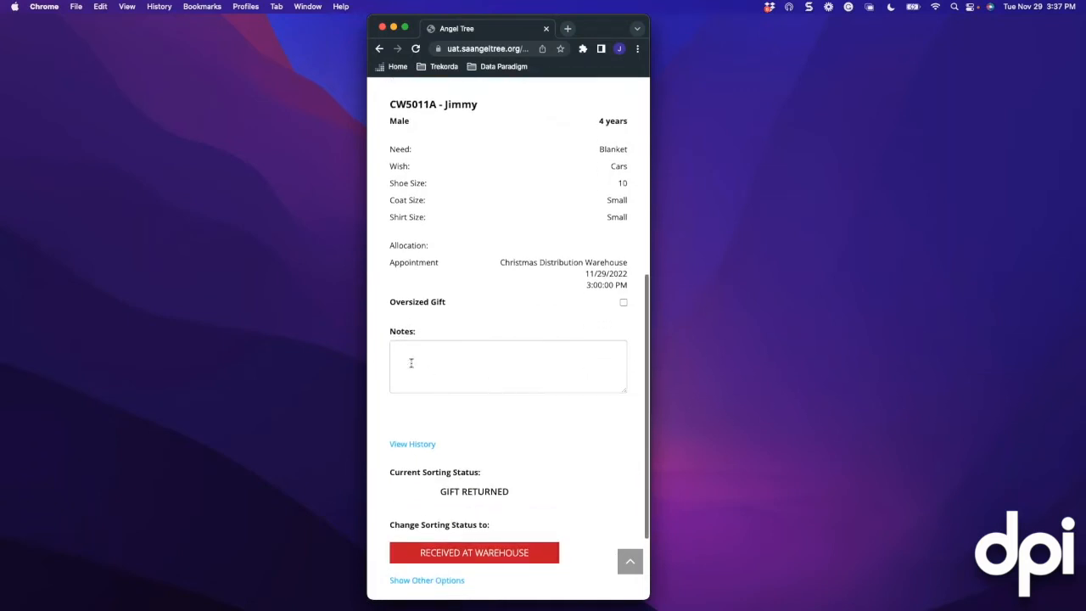
{"action": "scroll", "coordinate": [448, 361], "scroll_direction": "down", "scroll_amount": 1}
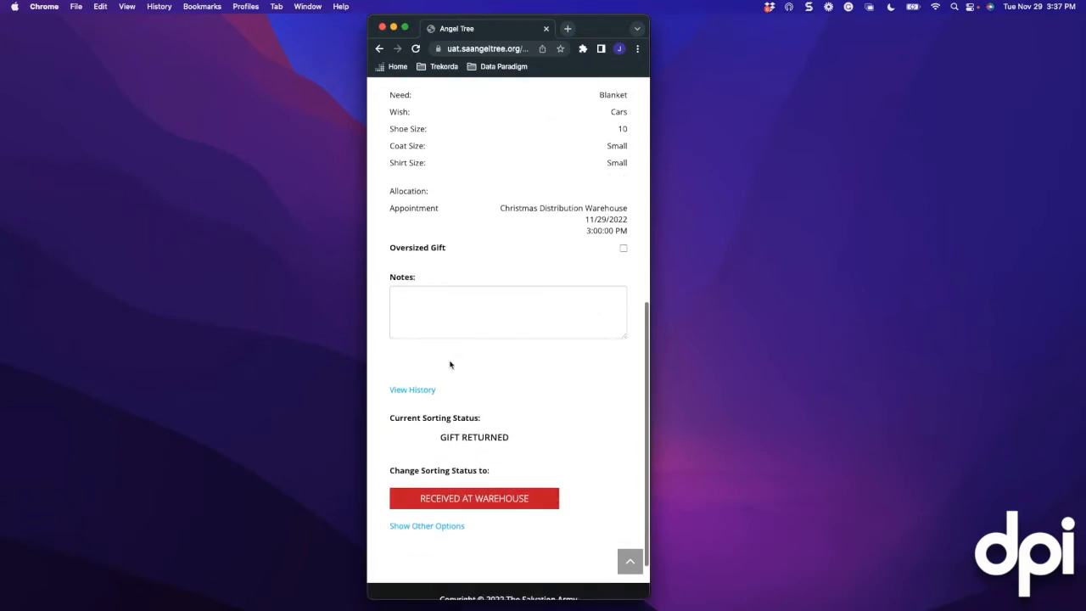
{"action": "scroll", "coordinate": [450, 365], "scroll_direction": "up", "scroll_amount": 2}
{"action": "scroll", "coordinate": [450, 365], "scroll_direction": "down", "scroll_amount": 3}
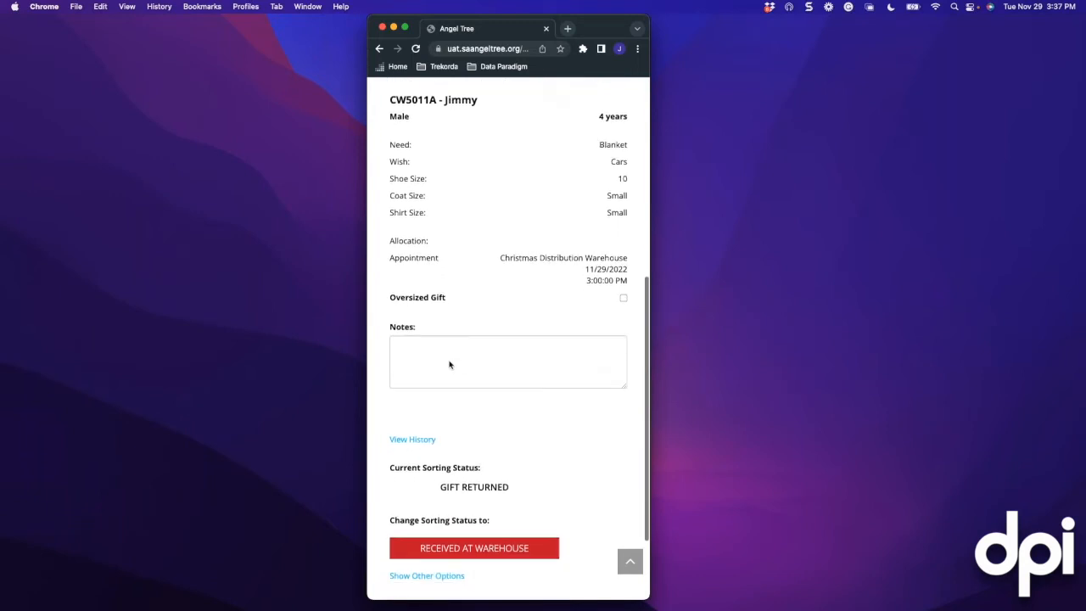
{"action": "scroll", "coordinate": [450, 364], "scroll_direction": "down", "scroll_amount": 1}
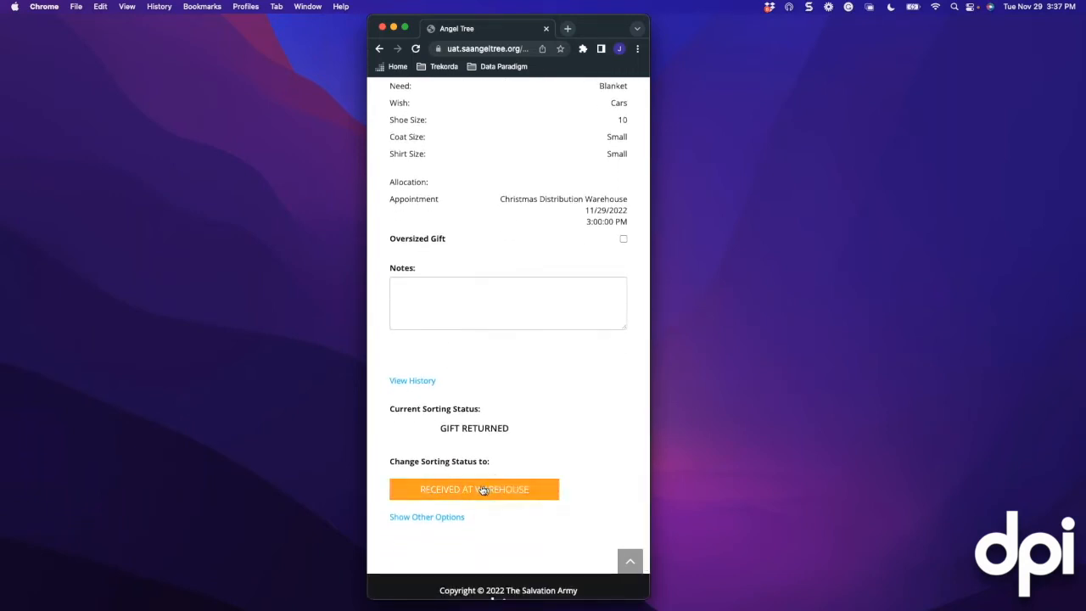
{"action": "left_click", "coordinate": [415, 384]}
{"action": "scroll", "coordinate": [419, 385], "scroll_direction": "down", "scroll_amount": 1}
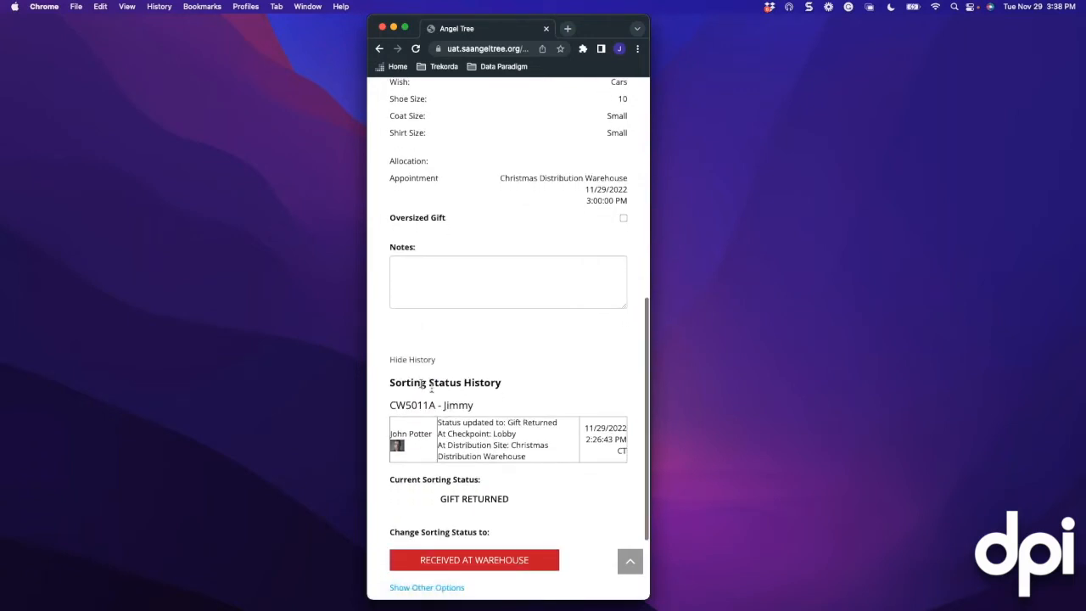
{"action": "double_click", "coordinate": [498, 434]}
{"action": "scroll", "coordinate": [488, 437], "scroll_direction": "up", "scroll_amount": 1}
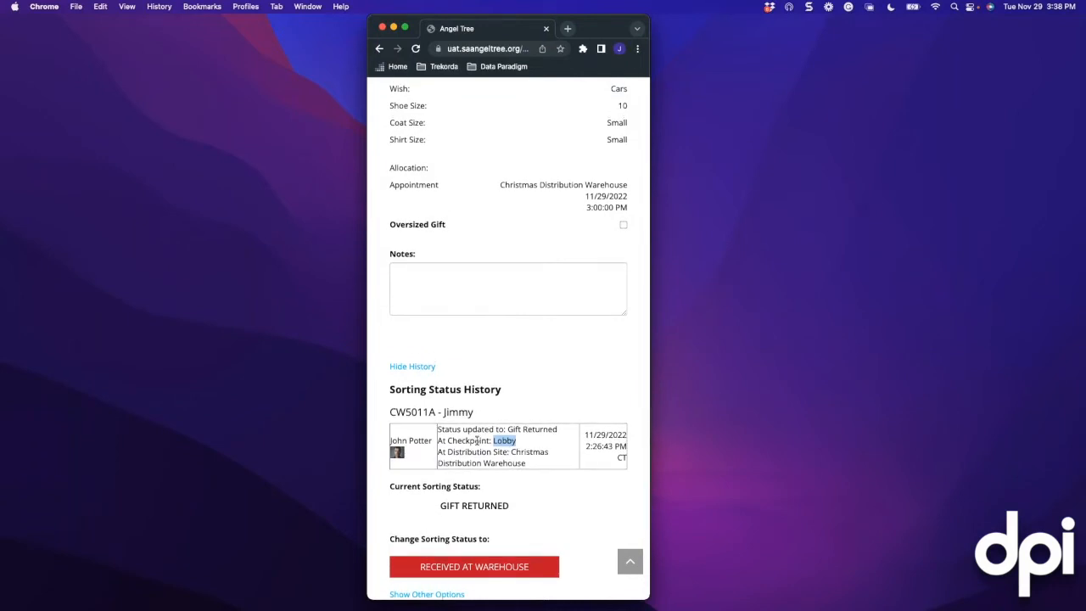
{"action": "scroll", "coordinate": [476, 441], "scroll_direction": "down", "scroll_amount": 1}
{"action": "left_click", "coordinate": [482, 438]}
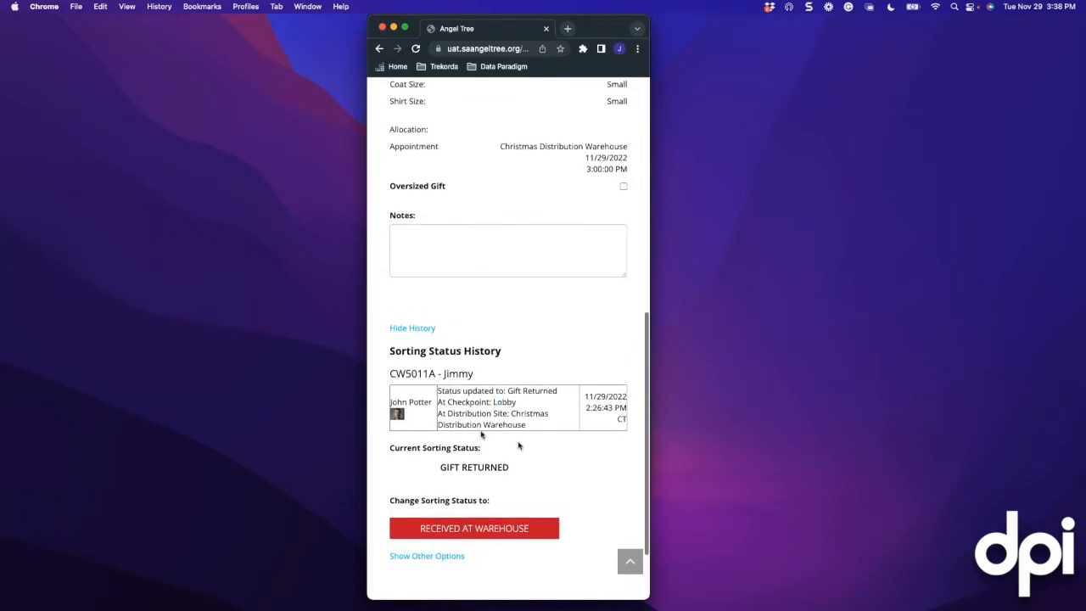
{"action": "left_click", "coordinate": [420, 333]}
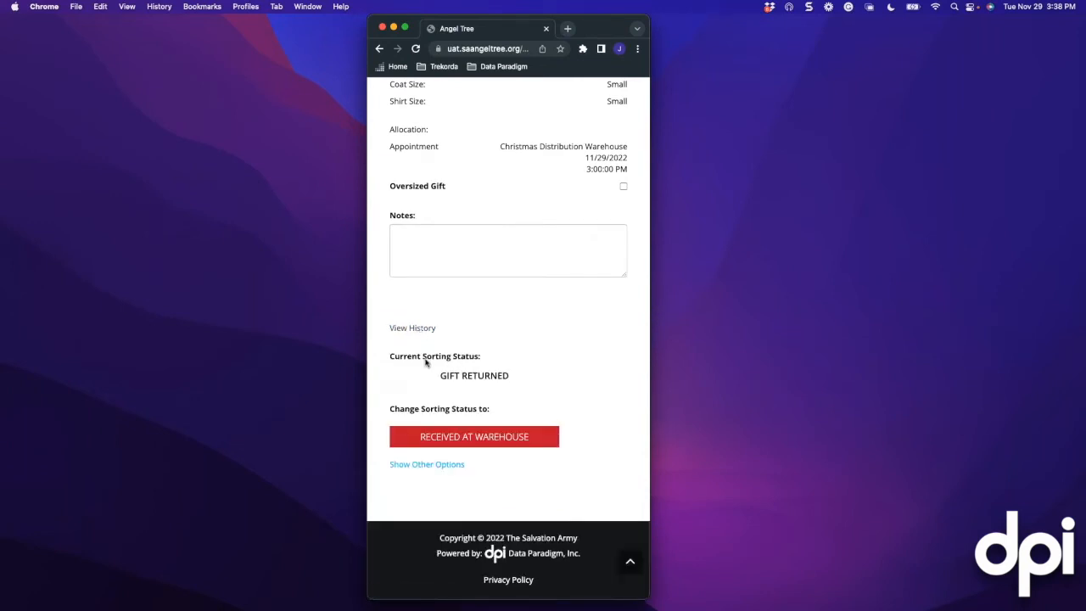
{"action": "scroll", "coordinate": [427, 363], "scroll_direction": "down", "scroll_amount": 1}
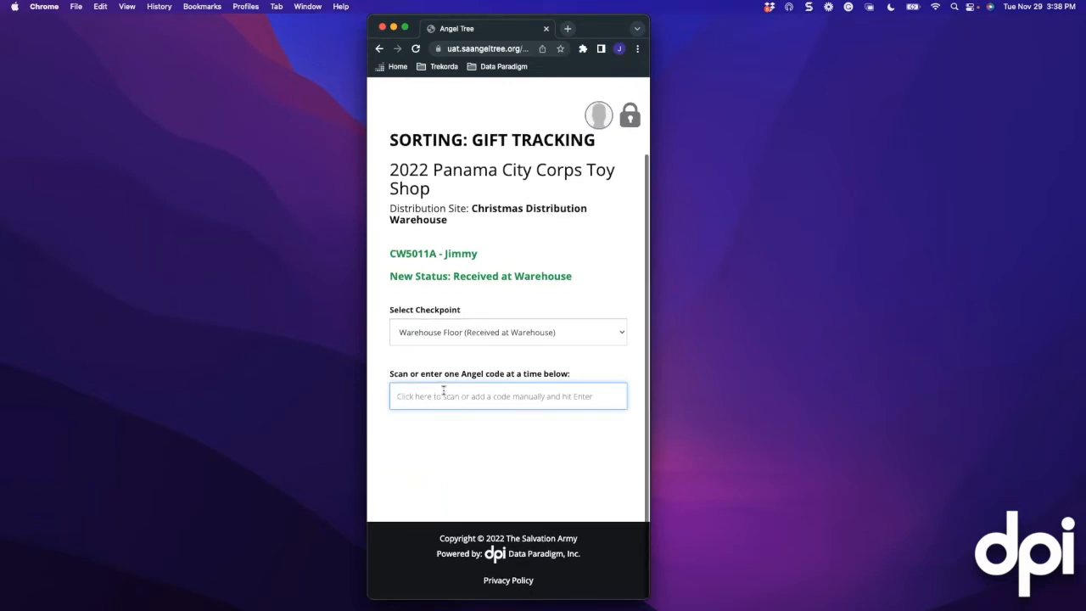
Load angel CW5011B and change its sorting status from Gift Returned to Needs Attention
{"action": "type", "text": "CW"}
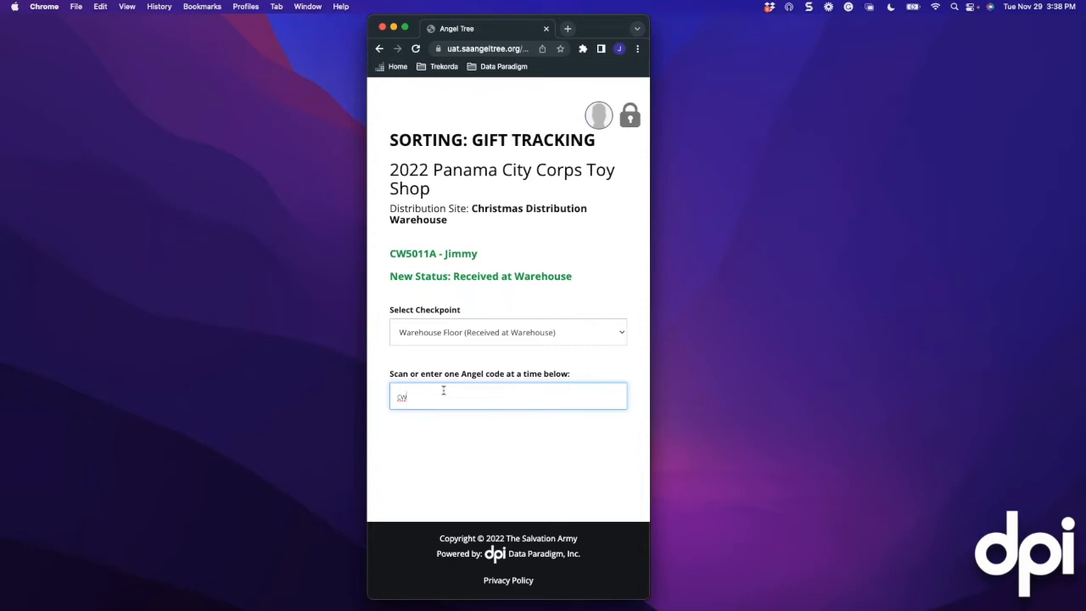
{"action": "type", "text": "5011b"}
{"action": "key", "text": "Return"}
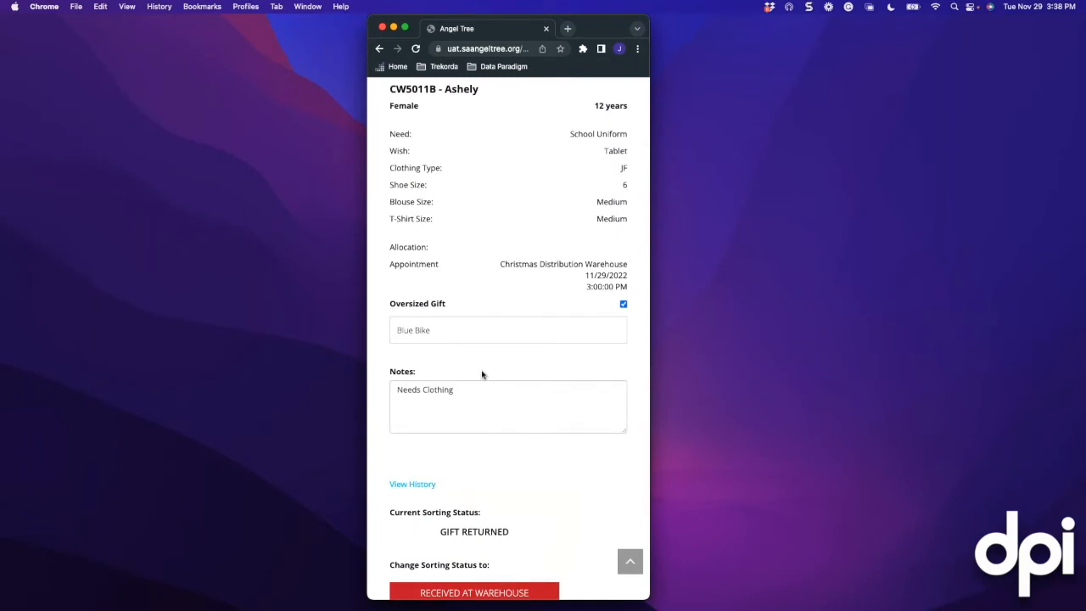
{"action": "scroll", "coordinate": [482, 374], "scroll_direction": "down", "scroll_amount": 2}
{"action": "scroll", "coordinate": [500, 337], "scroll_direction": "up", "scroll_amount": 3}
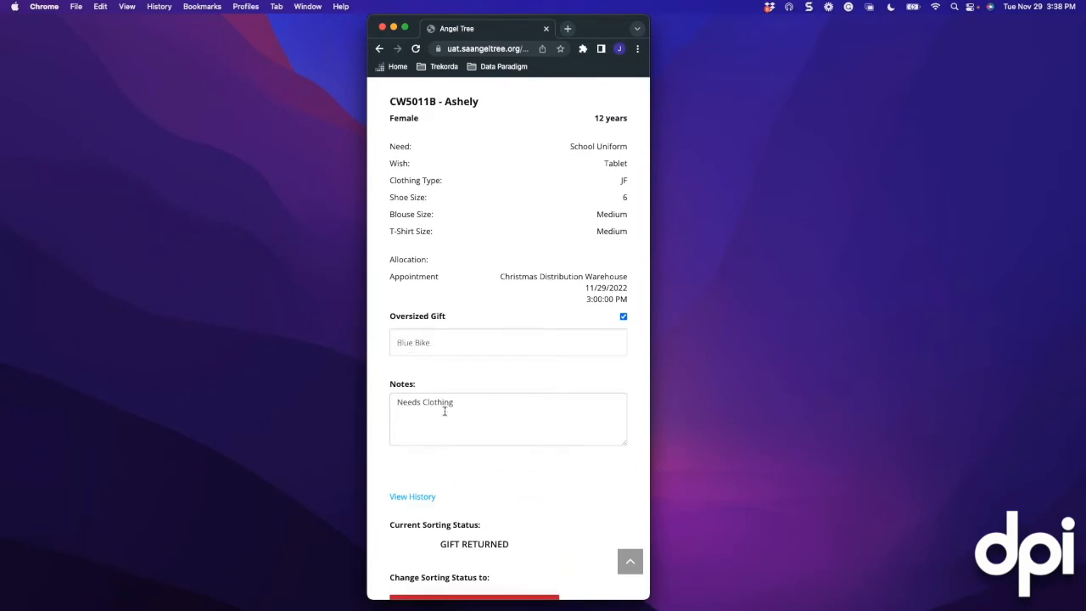
{"action": "scroll", "coordinate": [445, 414], "scroll_direction": "down", "scroll_amount": 2}
{"action": "scroll", "coordinate": [444, 413], "scroll_direction": "down", "scroll_amount": 1}
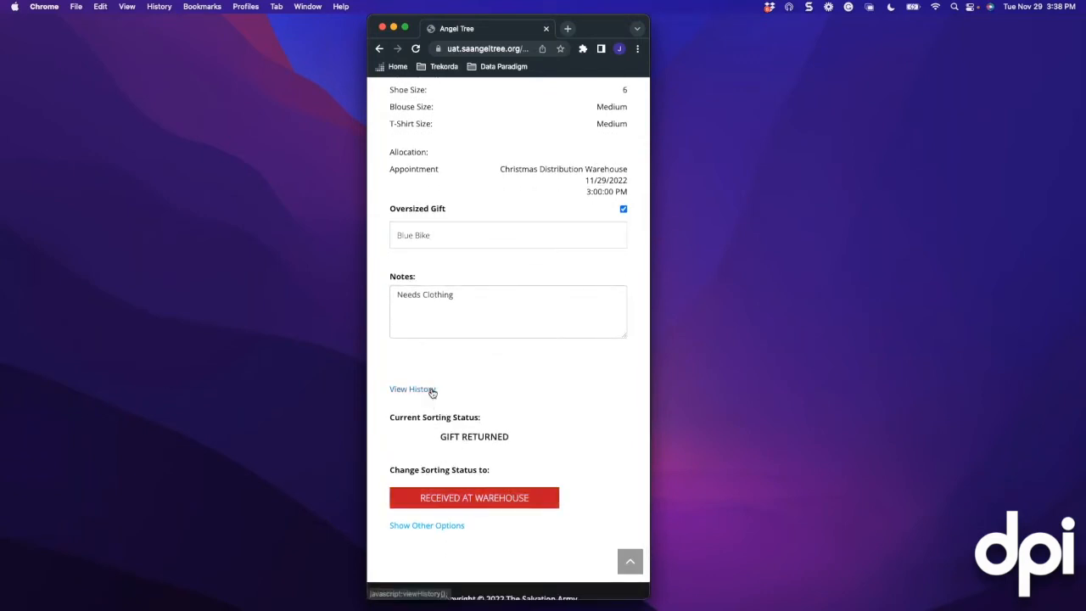
{"action": "scroll", "coordinate": [471, 407], "scroll_direction": "down", "scroll_amount": 1}
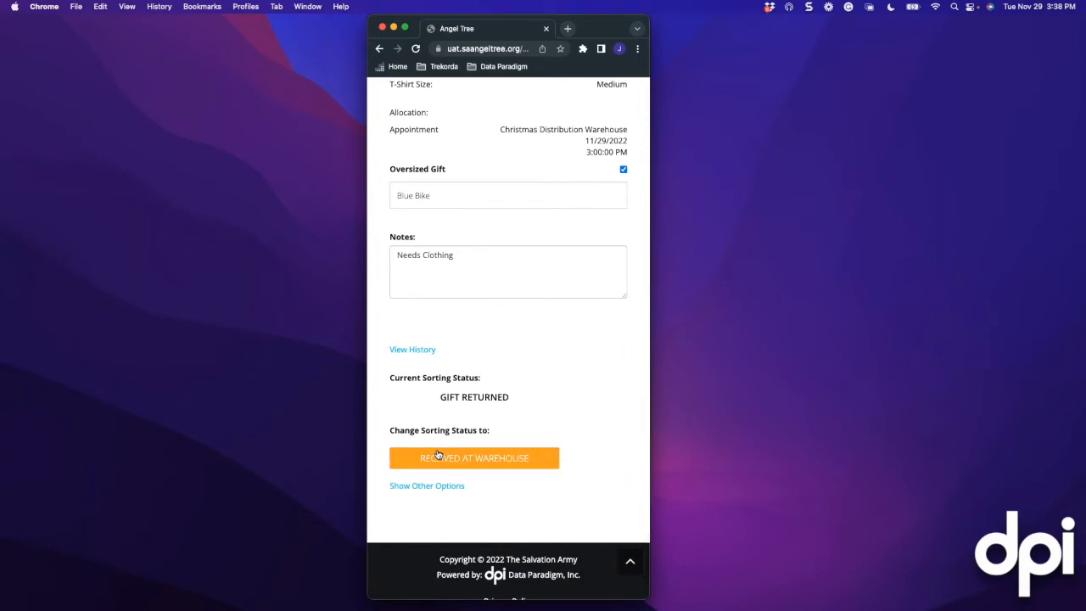
{"action": "scroll", "coordinate": [424, 429], "scroll_direction": "down", "scroll_amount": 1}
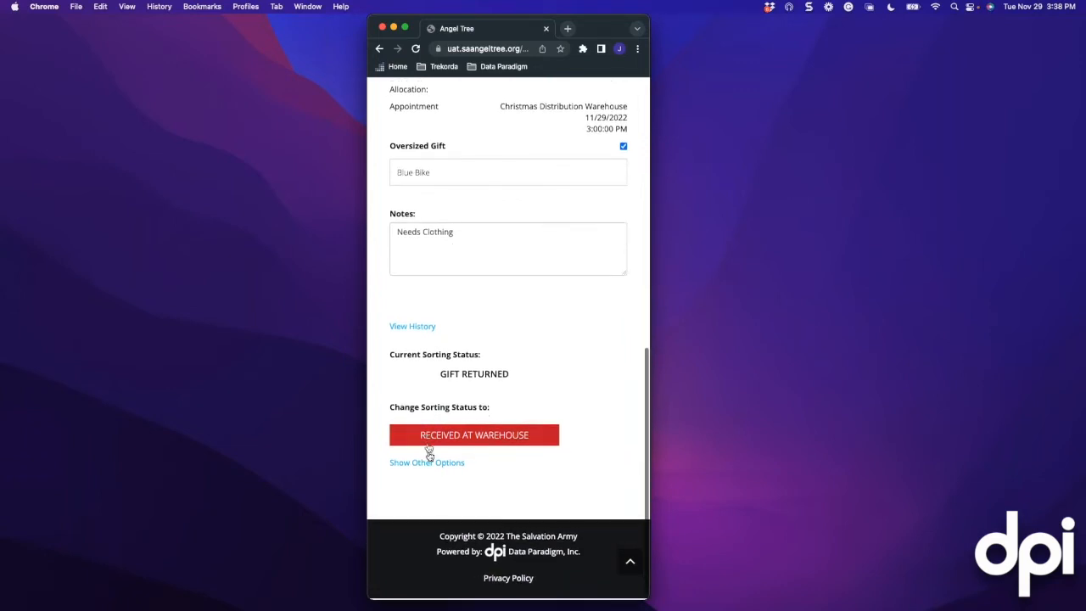
{"action": "left_click", "coordinate": [405, 464]}
{"action": "scroll", "coordinate": [461, 456], "scroll_direction": "down", "scroll_amount": 2}
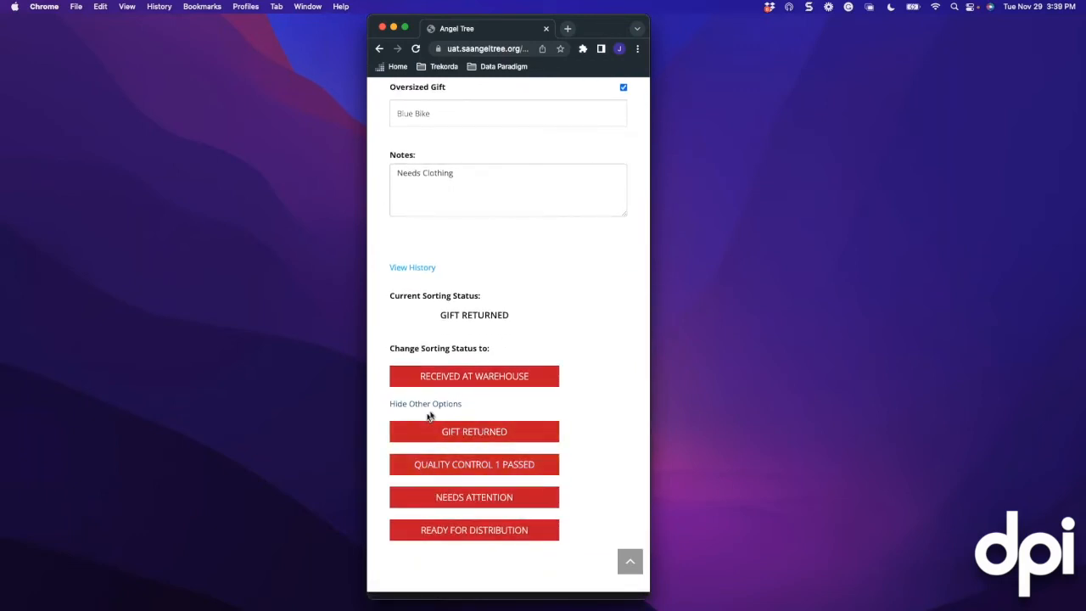
{"action": "left_click", "coordinate": [466, 501]}
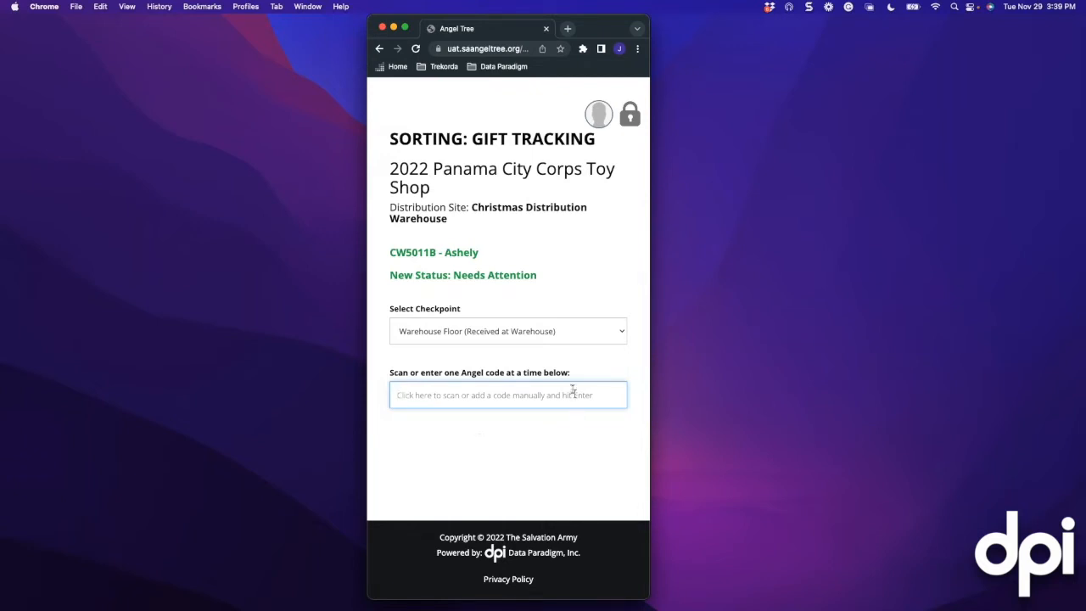
Switch to the Classroom across from the nursery (Quality Control 1 Passed) checkpoint and reload CW5011B
{"action": "left_click", "coordinate": [549, 338]}
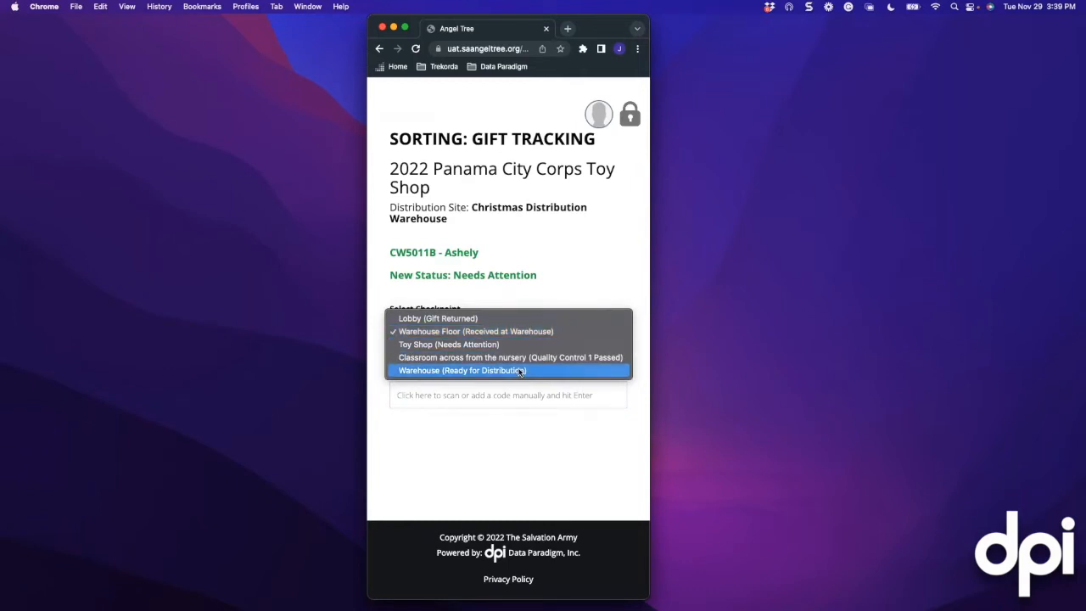
{"action": "left_click", "coordinate": [513, 357]}
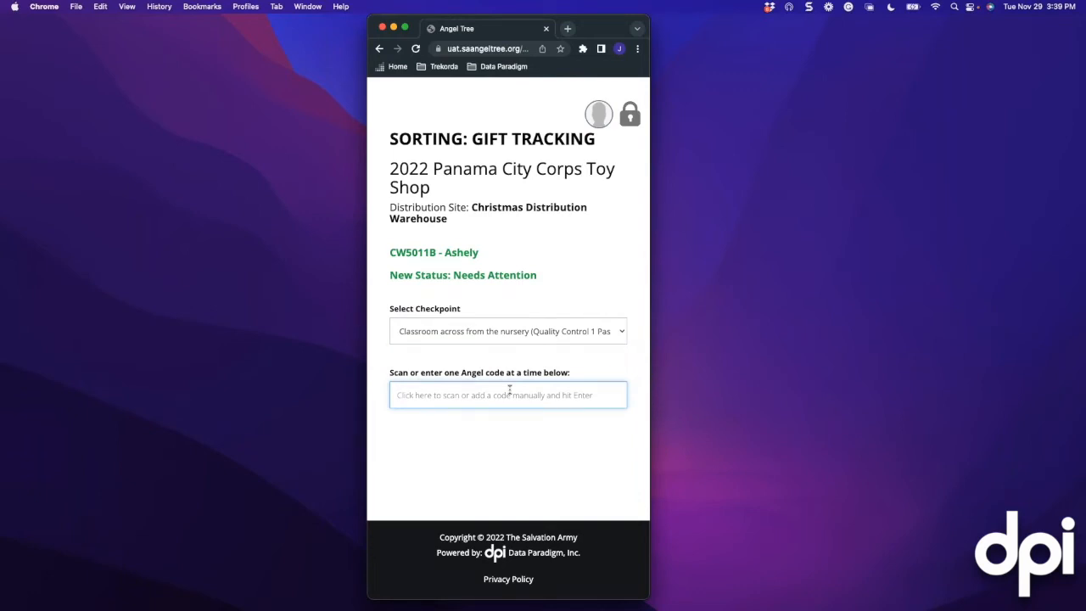
{"action": "type", "text": "cw50"}
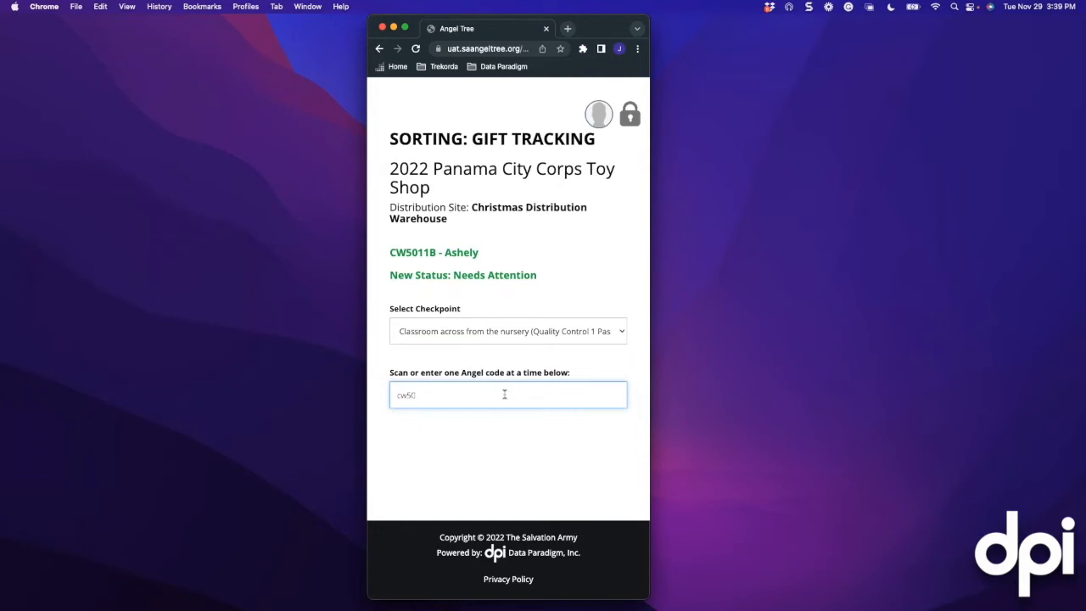
{"action": "type", "text": "11b"}
{"action": "key", "text": "Return"}
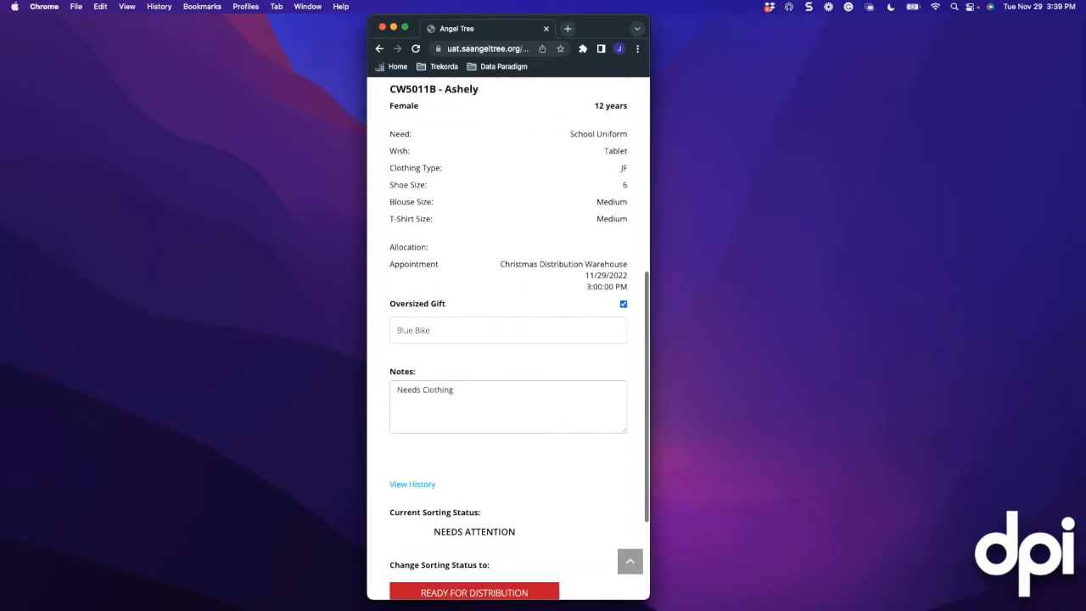
{"action": "scroll", "coordinate": [483, 277], "scroll_direction": "up", "scroll_amount": 1}
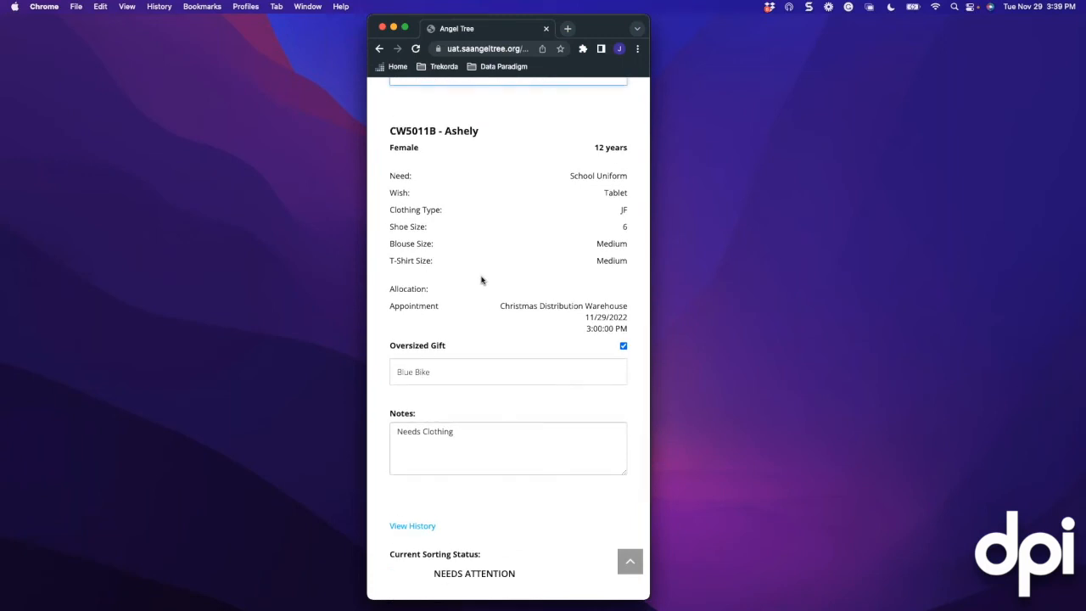
{"action": "scroll", "coordinate": [486, 283], "scroll_direction": "down", "scroll_amount": 4}
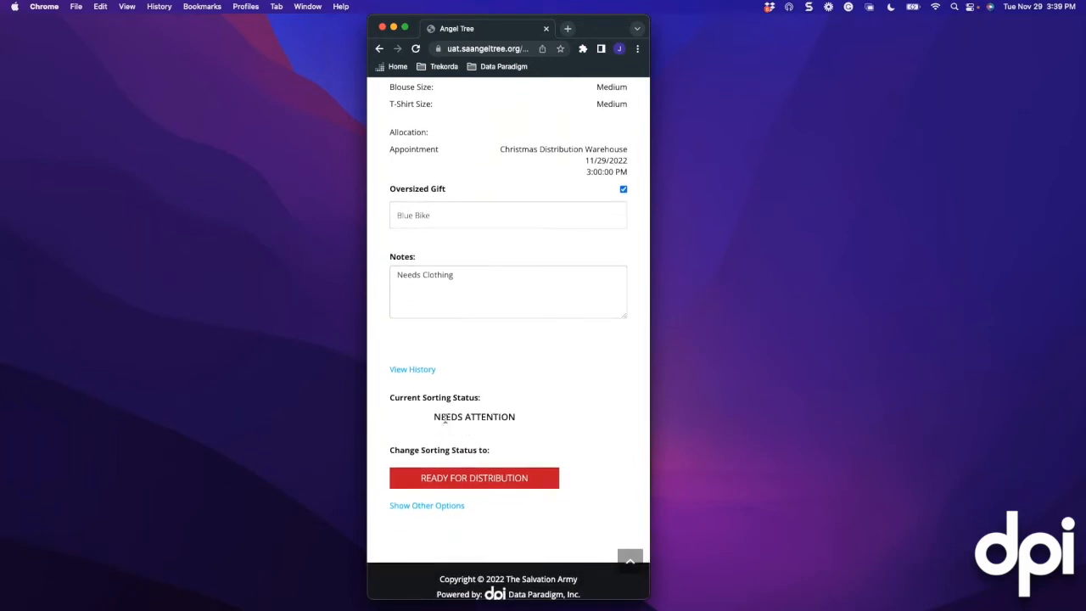
{"action": "scroll", "coordinate": [447, 416], "scroll_direction": "up", "scroll_amount": 3}
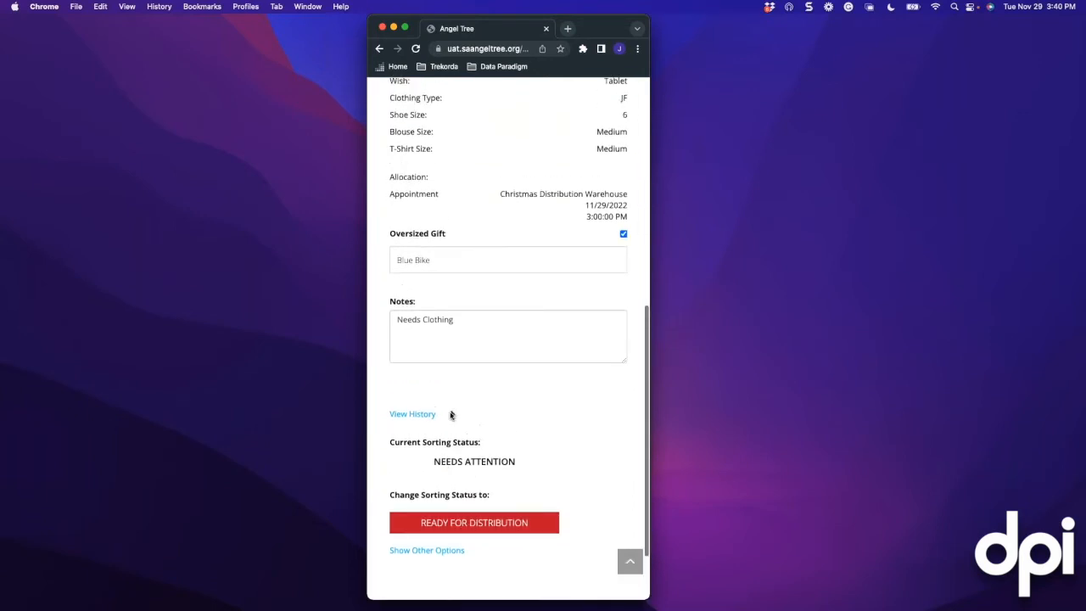
{"action": "scroll", "coordinate": [449, 416], "scroll_direction": "up", "scroll_amount": 7}
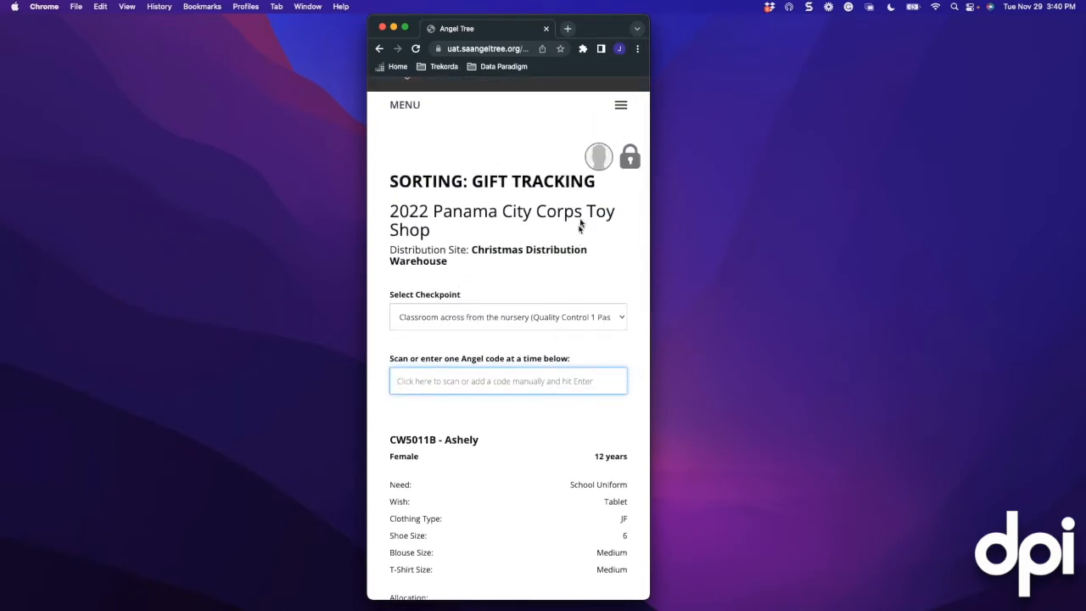
{"action": "scroll", "coordinate": [508, 263], "scroll_direction": "down", "scroll_amount": 3}
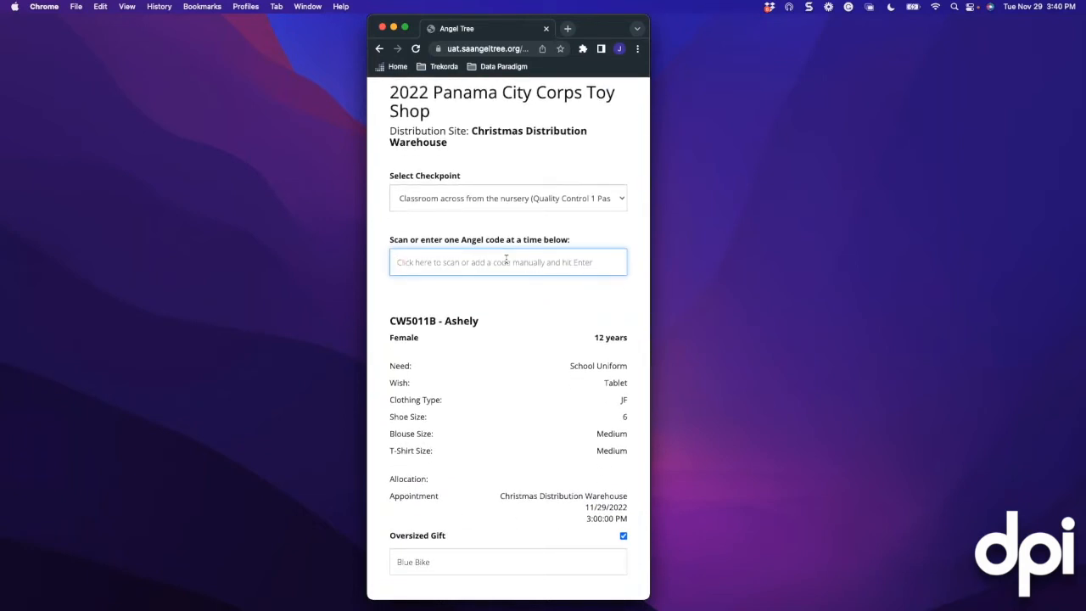
{"action": "scroll", "coordinate": [502, 347], "scroll_direction": "down", "scroll_amount": 3}
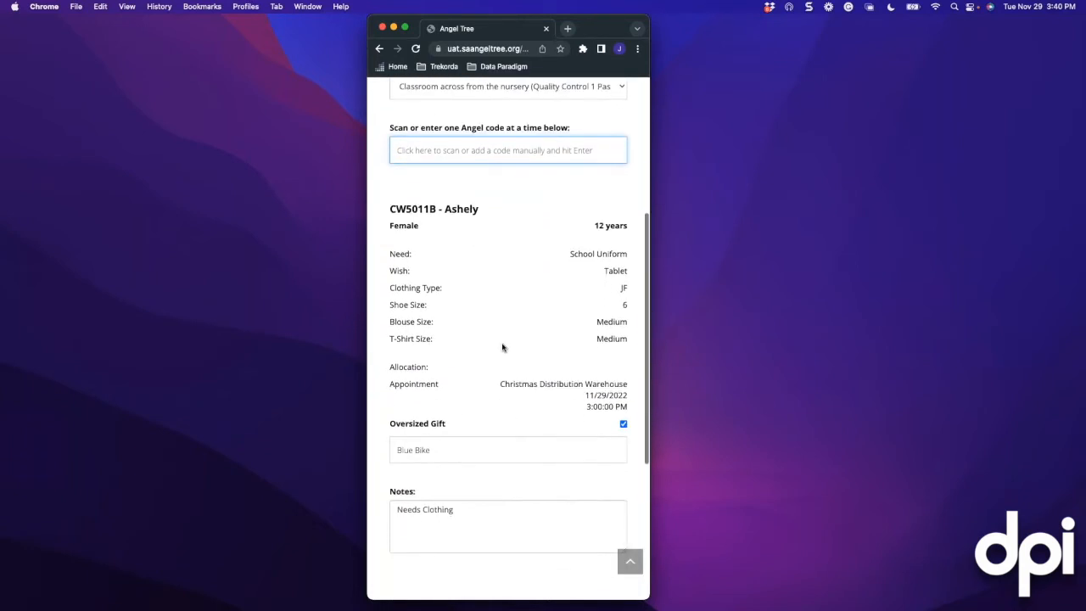
{"action": "scroll", "coordinate": [483, 341], "scroll_direction": "down", "scroll_amount": 1}
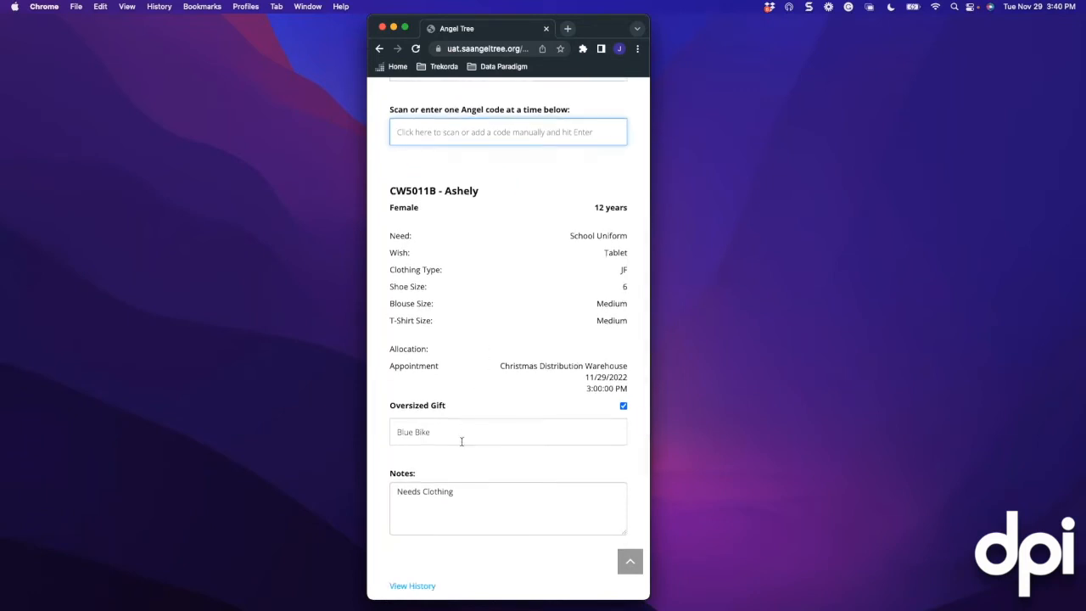
{"action": "scroll", "coordinate": [448, 407], "scroll_direction": "down", "scroll_amount": 1}
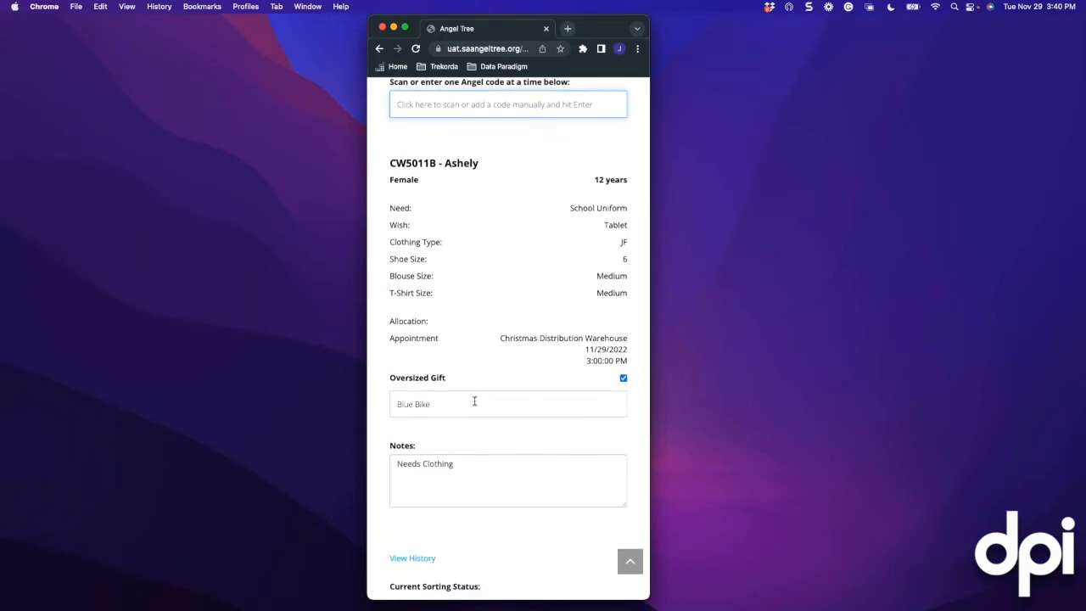
{"action": "scroll", "coordinate": [458, 420], "scroll_direction": "down", "scroll_amount": 2}
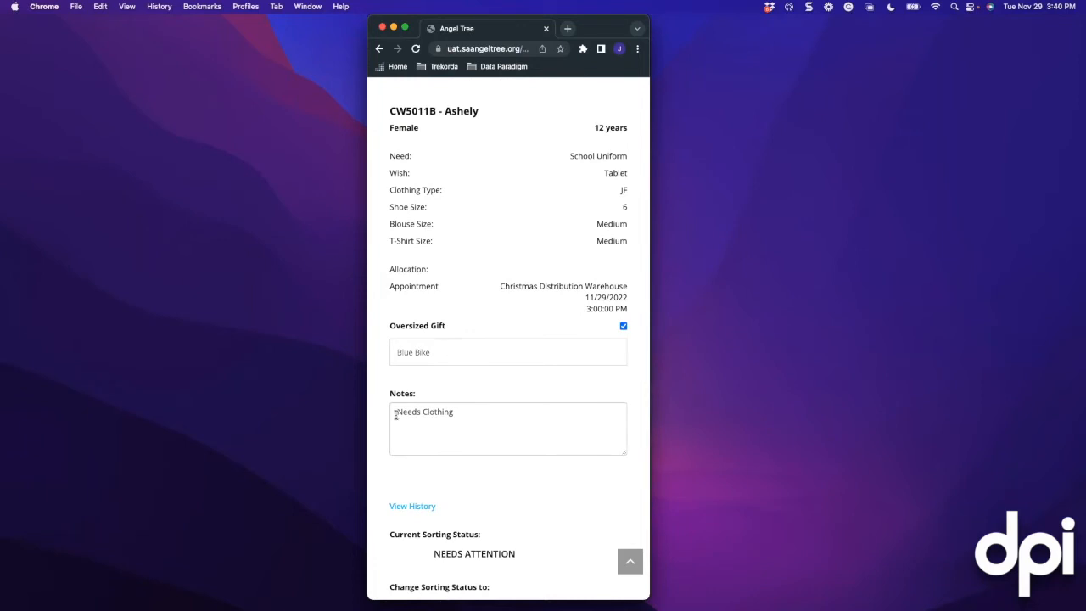
Replace the 'Needs Clothing' note with 'Clothing Provided', save it, and show all status options
{"action": "left_click_drag", "start_coordinate": [395, 416], "coordinate": [451, 413]}
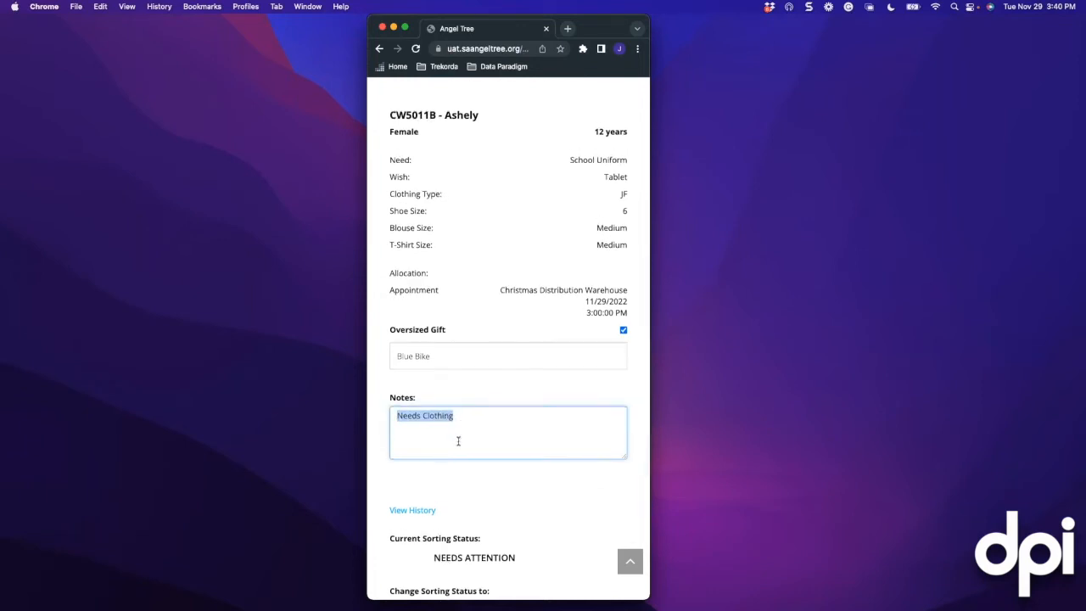
{"action": "left_click", "coordinate": [458, 441]}
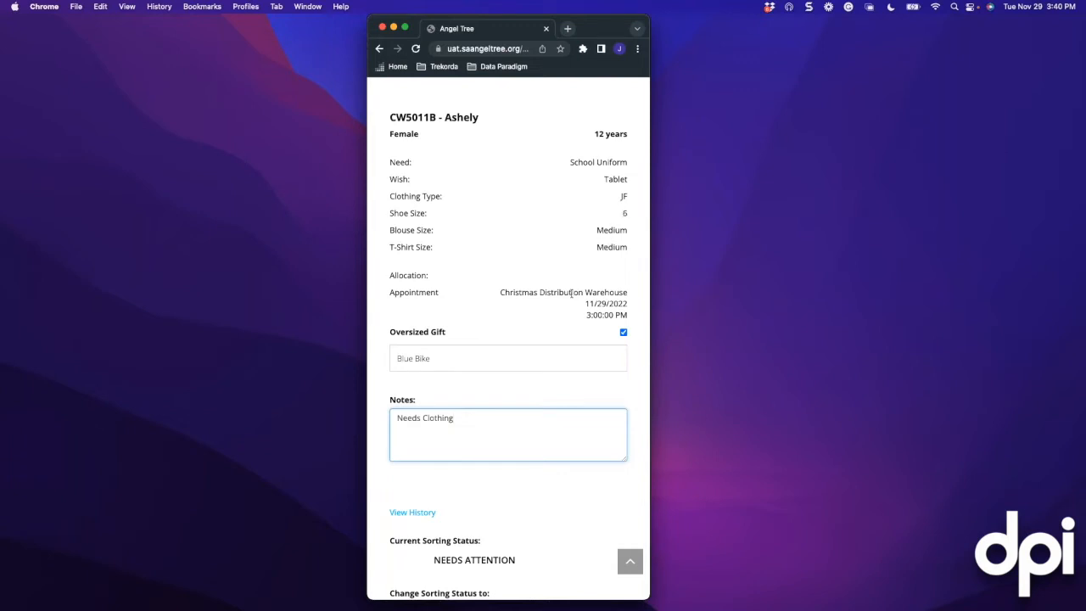
{"action": "scroll", "coordinate": [519, 351], "scroll_direction": "down", "scroll_amount": 3}
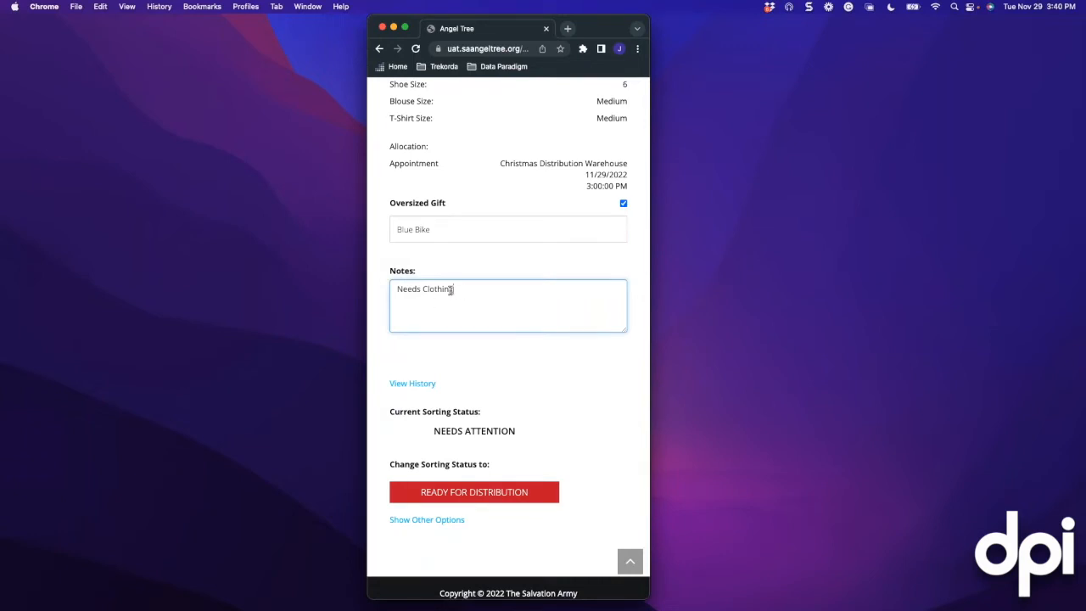
{"action": "left_click_drag", "start_coordinate": [454, 291], "coordinate": [397, 289]}
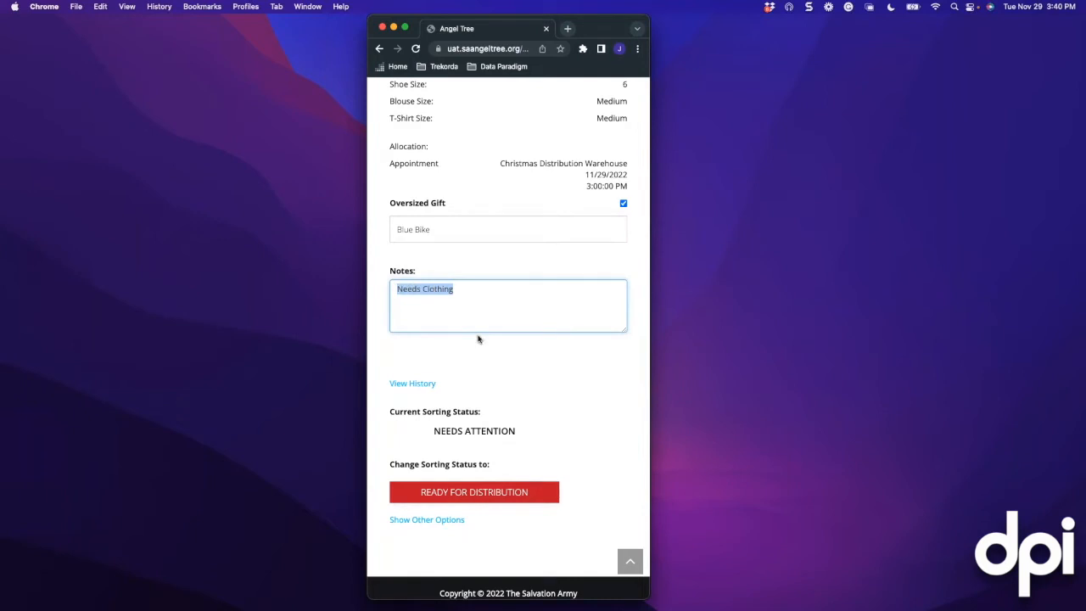
{"action": "type", "text": "Clothing"}
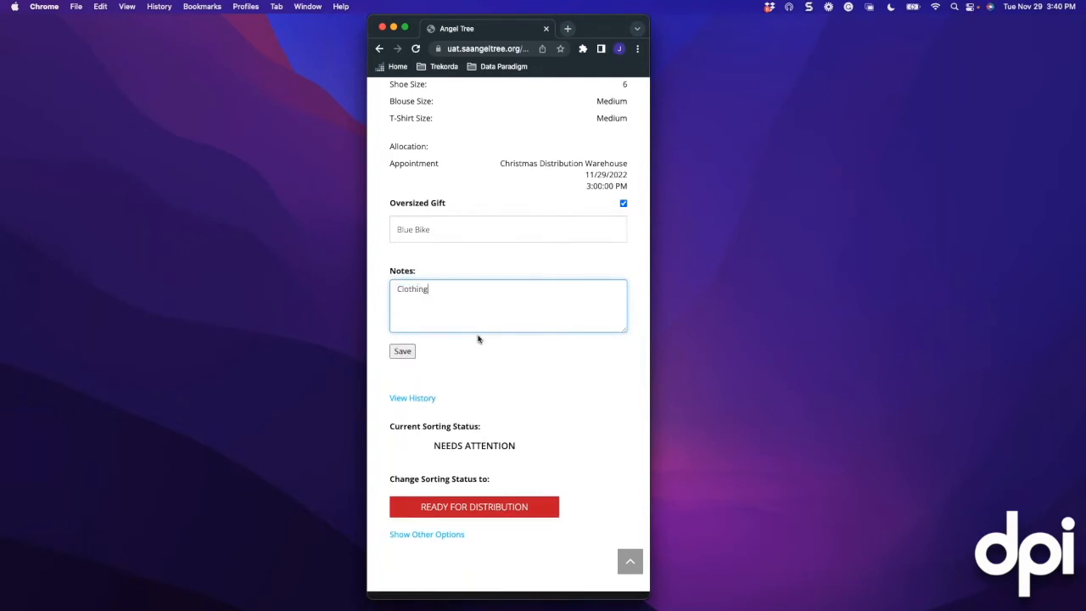
{"action": "type", "text": " Provided"}
{"action": "left_click", "coordinate": [403, 352]}
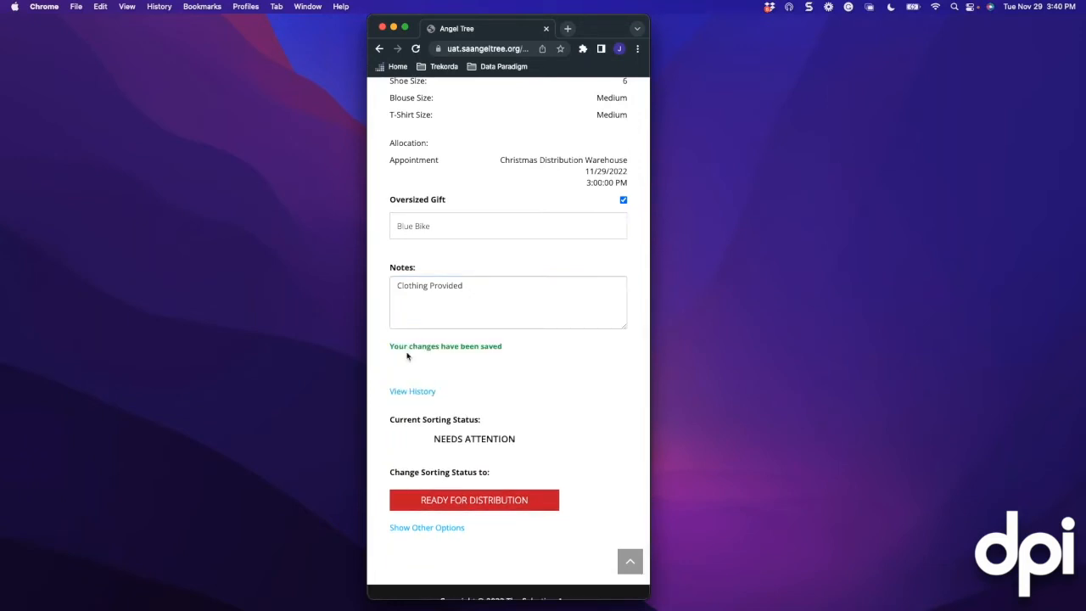
{"action": "scroll", "coordinate": [518, 386], "scroll_direction": "down", "scroll_amount": 2}
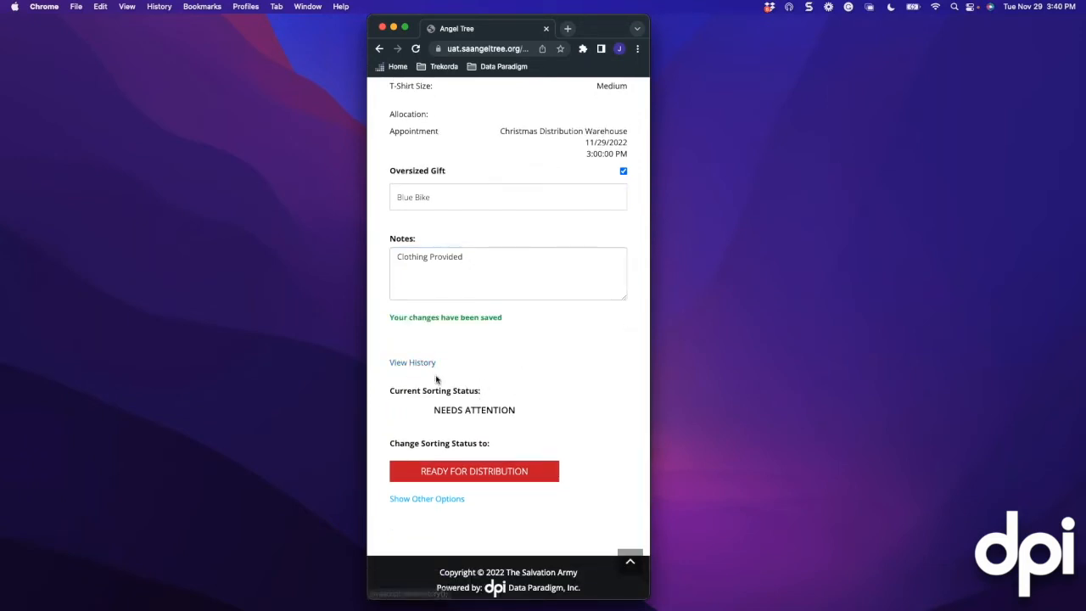
{"action": "left_click", "coordinate": [451, 498]}
{"action": "scroll", "coordinate": [463, 458], "scroll_direction": "down", "scroll_amount": 5}
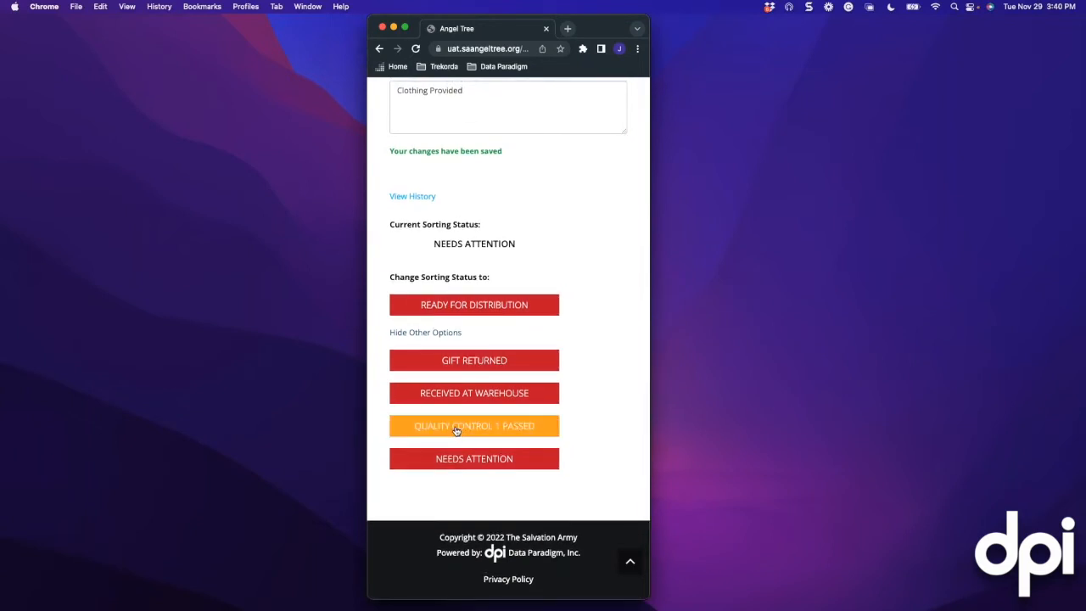
Mark CW5011B Quality Control 1 Passed, then reload it at the Warehouse (Ready for Distribution) checkpoint
{"action": "left_click", "coordinate": [455, 427]}
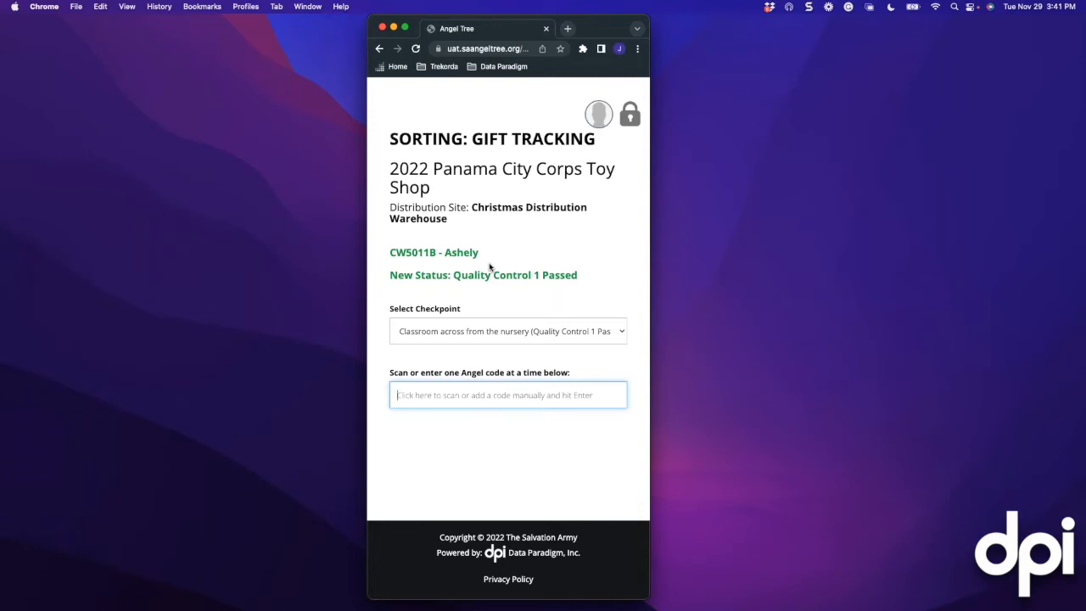
{"action": "left_click", "coordinate": [512, 337]}
{"action": "left_click", "coordinate": [500, 343]}
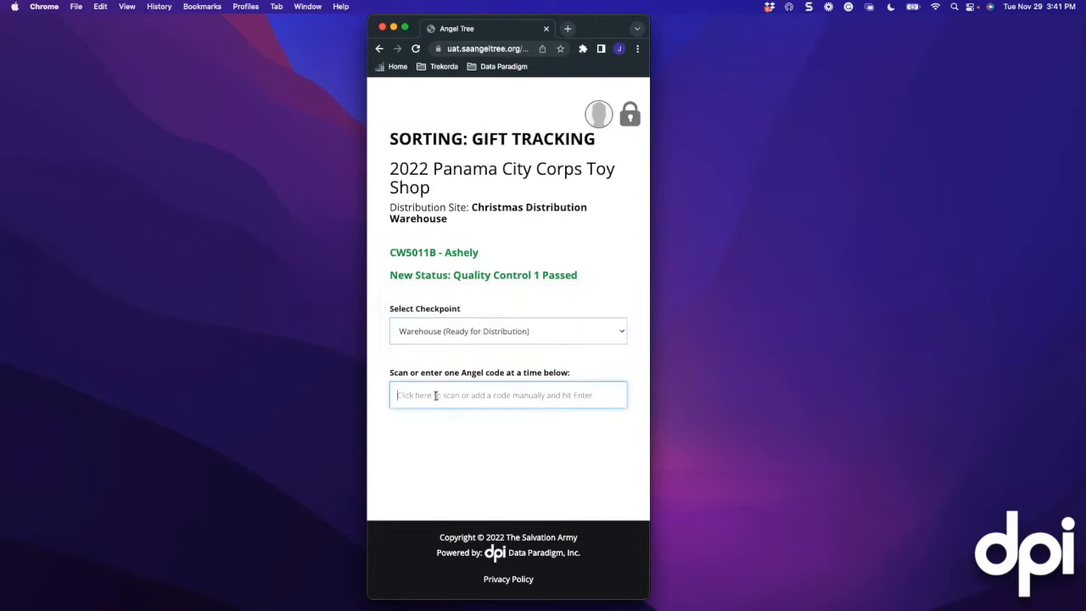
{"action": "type", "text": "cw5011b"}
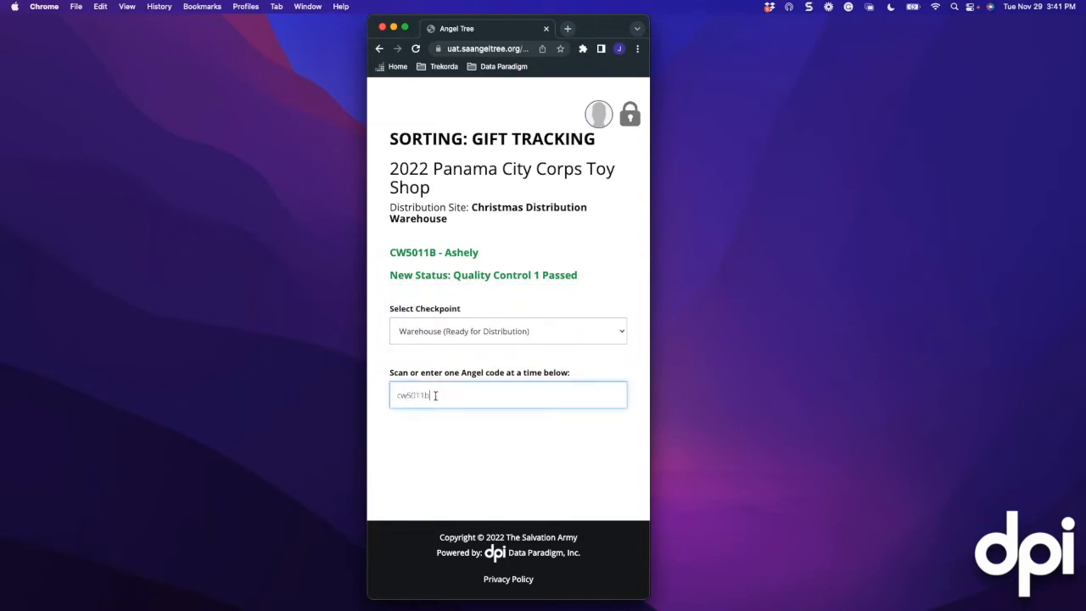
{"action": "key", "text": "Return"}
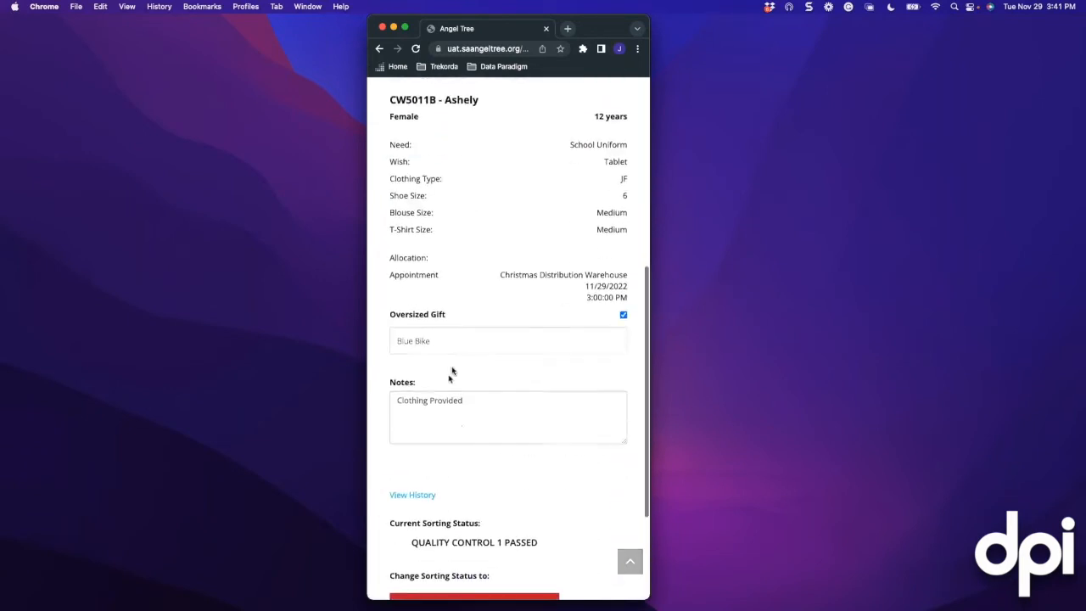
Request Ready for Distribution status for CW5011B
{"action": "left_click", "coordinate": [432, 461]}
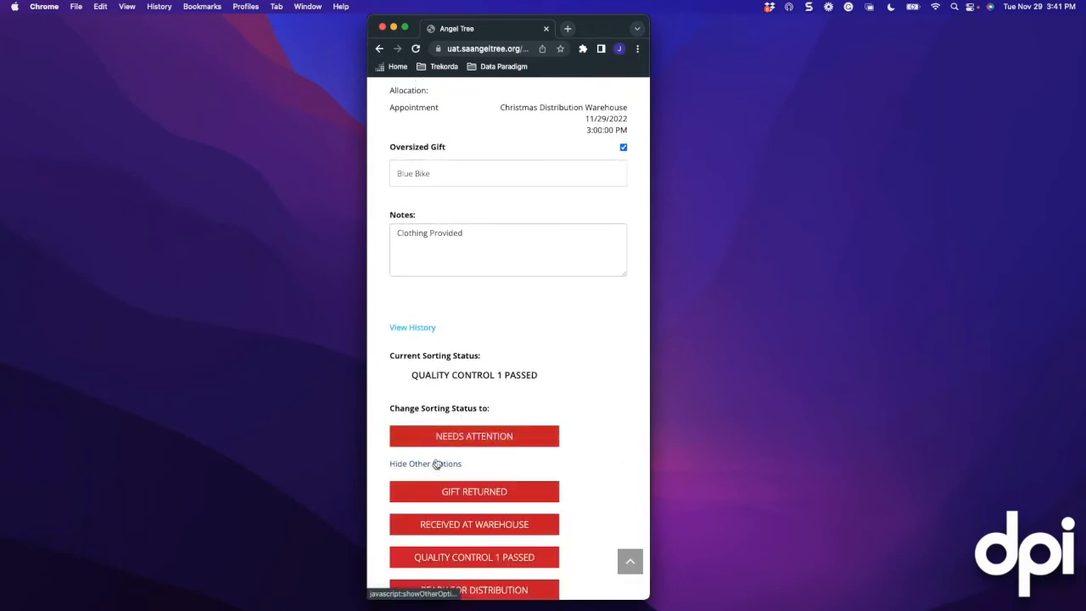
{"action": "scroll", "coordinate": [441, 458], "scroll_direction": "down", "scroll_amount": 3}
{"action": "left_click", "coordinate": [458, 463]}
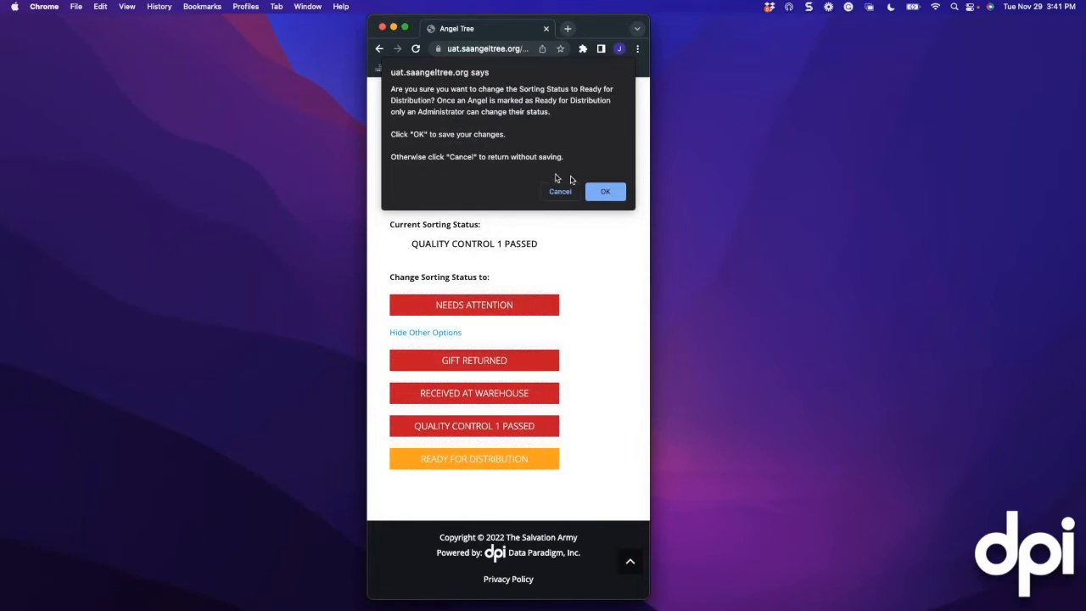
Confirm CW5011B's move to Ready for Distribution and switch to the Sorting Dashboard workspace
{"action": "left_click", "coordinate": [603, 193]}
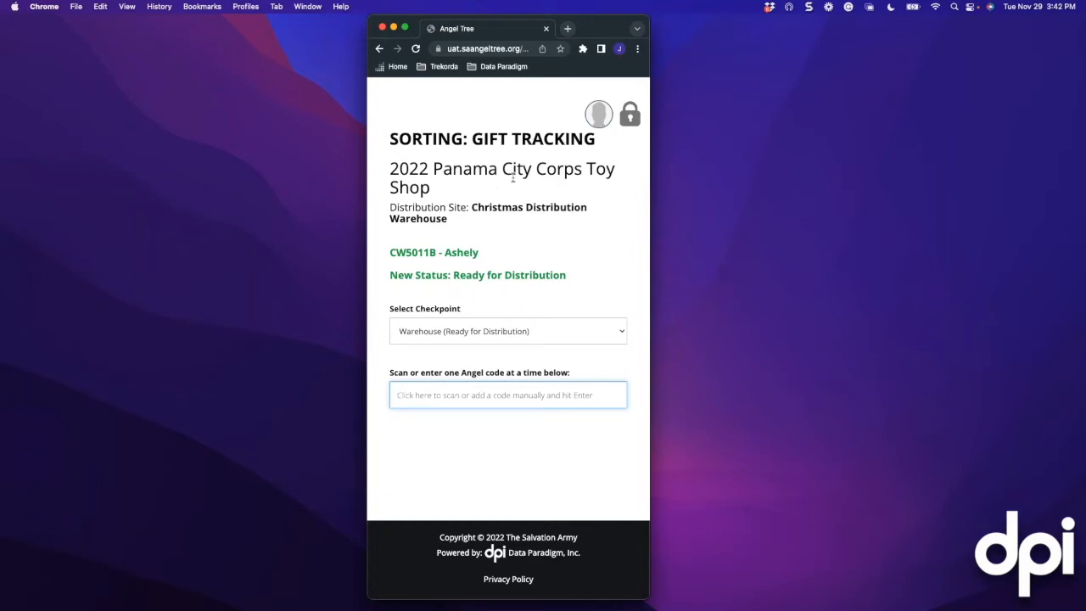
{"action": "key", "text": "ctrl+Right"}
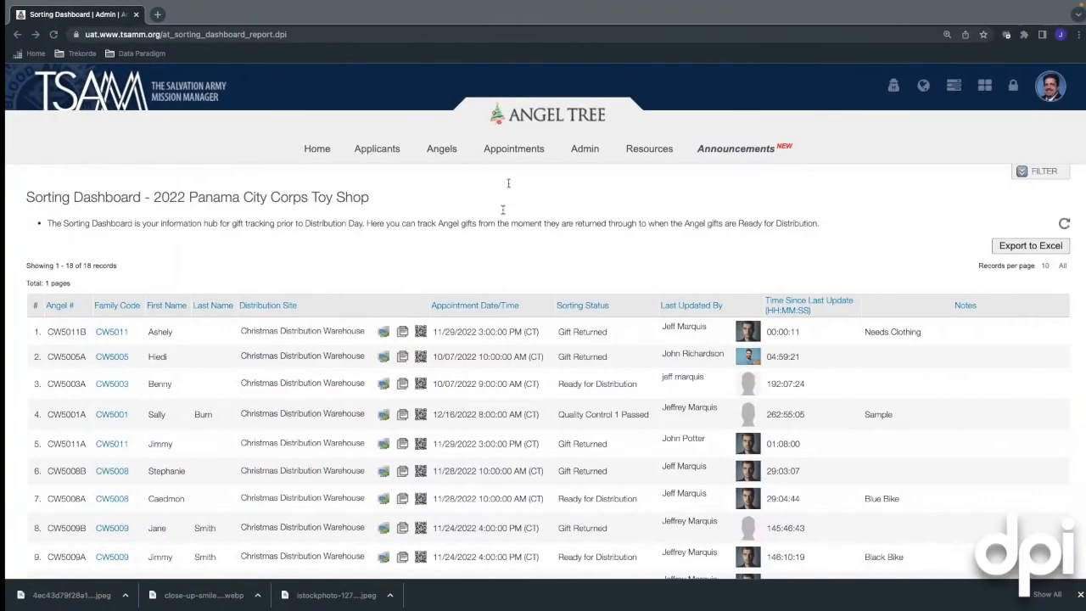
Refresh the Sorting Dashboard and verify CW5011B is Ready for Distribution, CW5011A Received at Warehouse
{"action": "scroll", "coordinate": [488, 247], "scroll_direction": "down", "scroll_amount": 3}
{"action": "scroll", "coordinate": [488, 247], "scroll_direction": "down", "scroll_amount": 1}
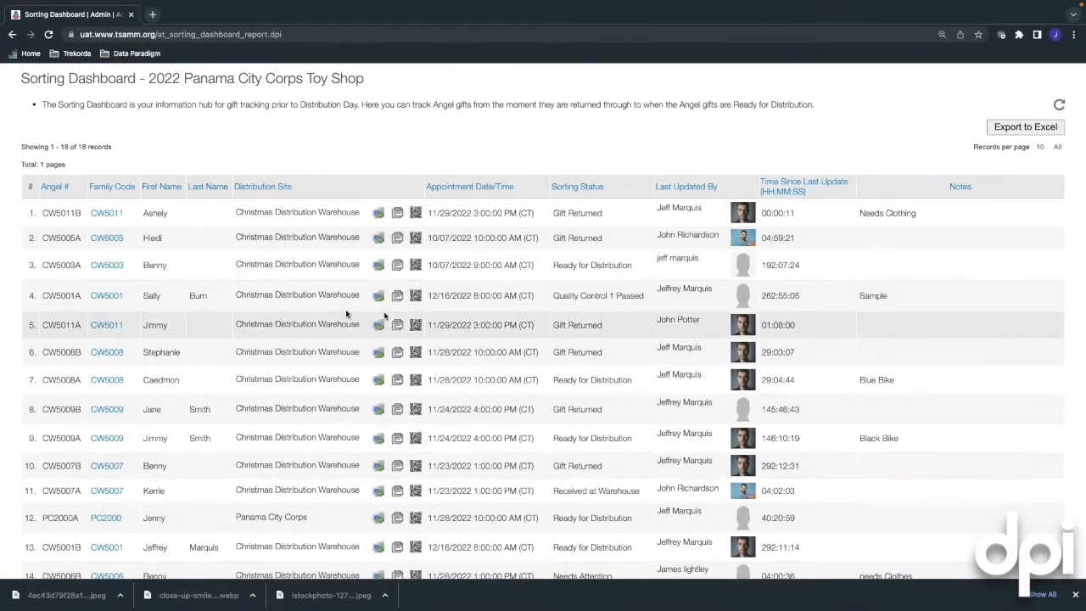
{"action": "left_click", "coordinate": [1058, 105]}
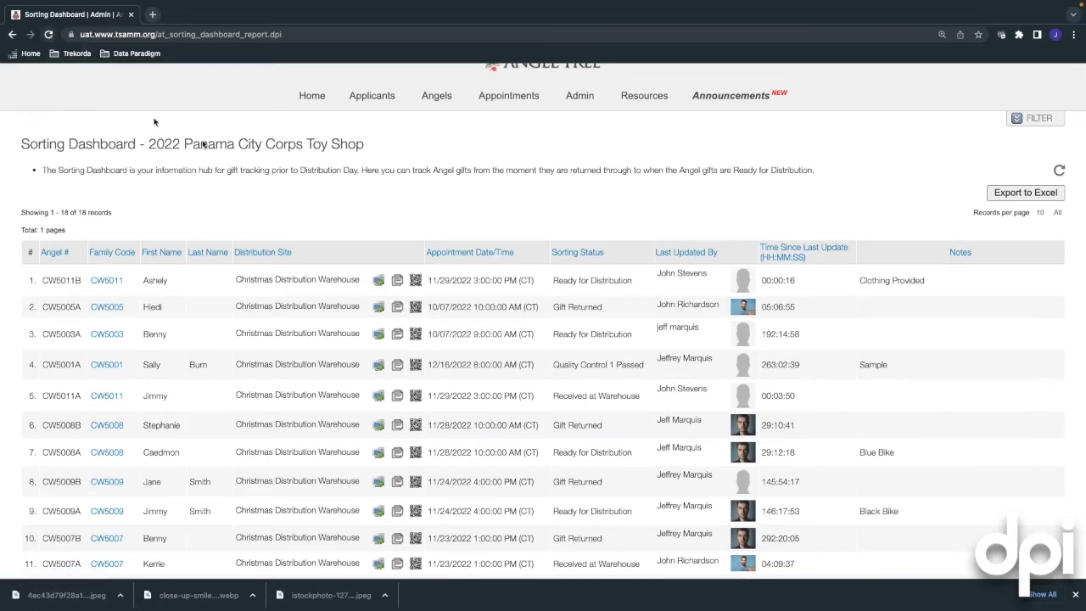
{"action": "scroll", "coordinate": [472, 202], "scroll_direction": "down", "scroll_amount": 1}
{"action": "scroll", "coordinate": [471, 202], "scroll_direction": "down", "scroll_amount": 1}
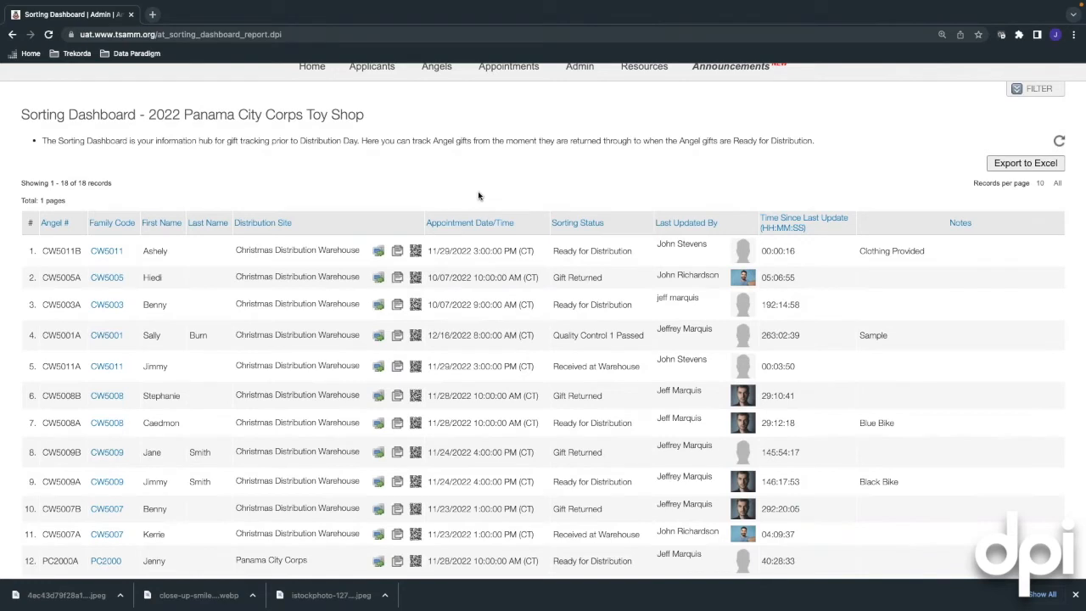
{"action": "scroll", "coordinate": [490, 189], "scroll_direction": "down", "scroll_amount": 1}
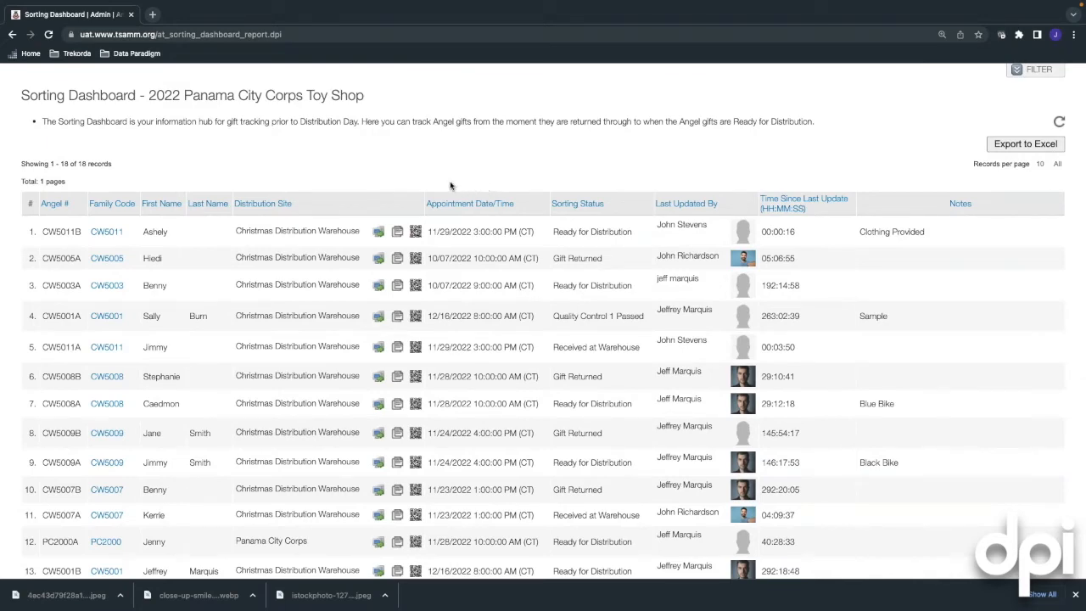
{"action": "scroll", "coordinate": [450, 185], "scroll_direction": "down", "scroll_amount": 1}
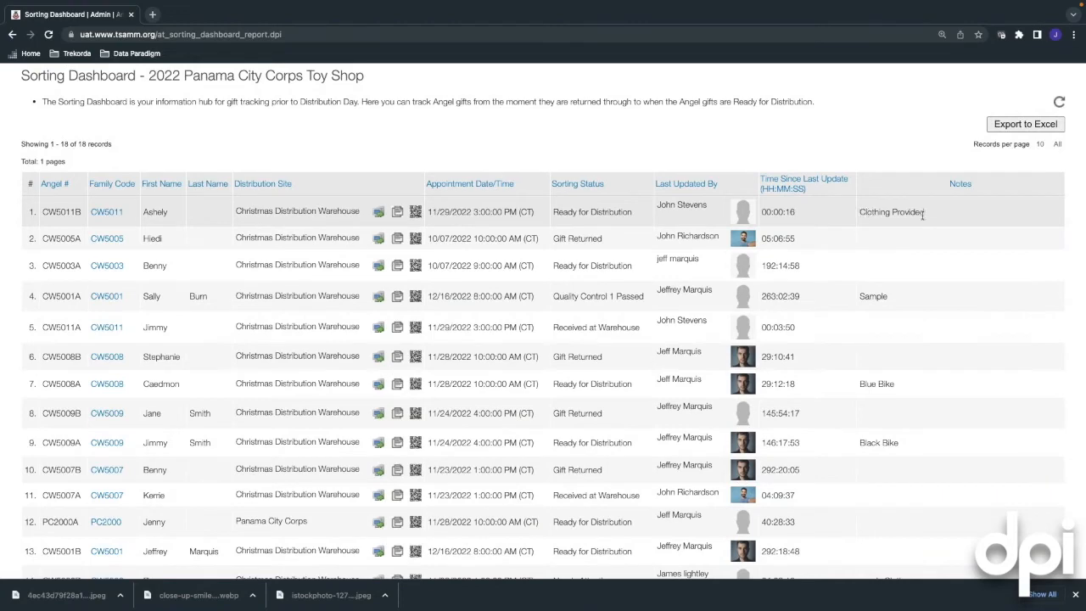
{"action": "scroll", "coordinate": [858, 214], "scroll_direction": "up", "scroll_amount": 2}
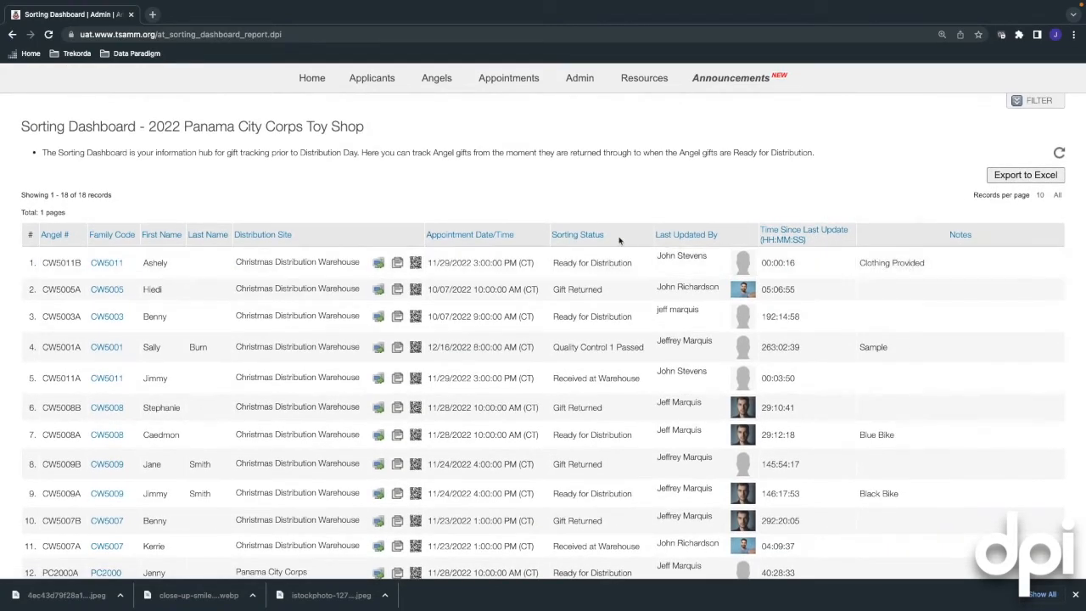
{"action": "scroll", "coordinate": [485, 224], "scroll_direction": "up", "scroll_amount": 1}
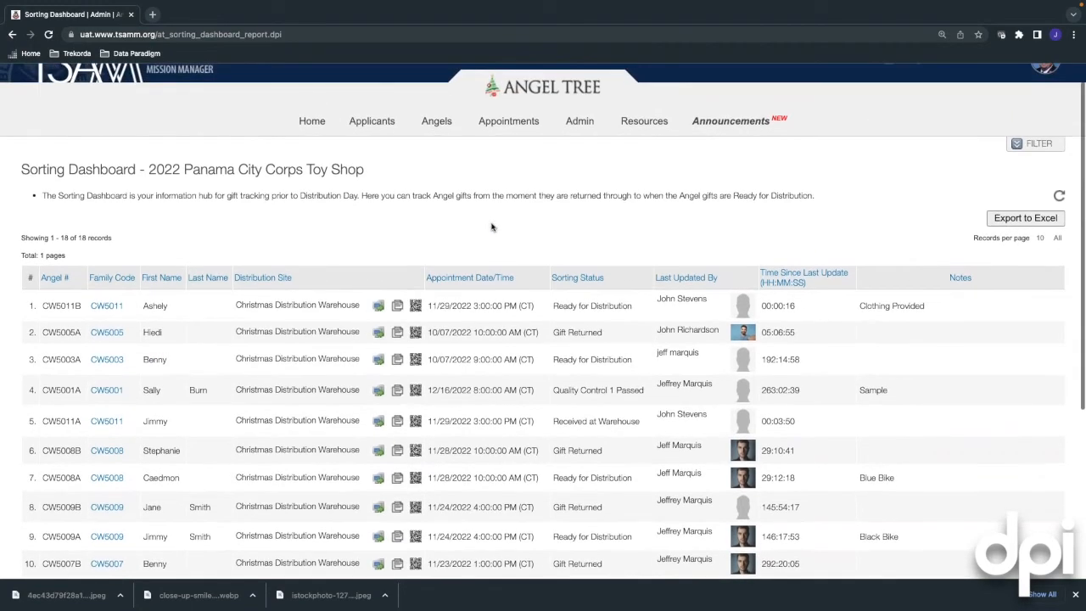
{"action": "scroll", "coordinate": [493, 227], "scroll_direction": "down", "scroll_amount": 1}
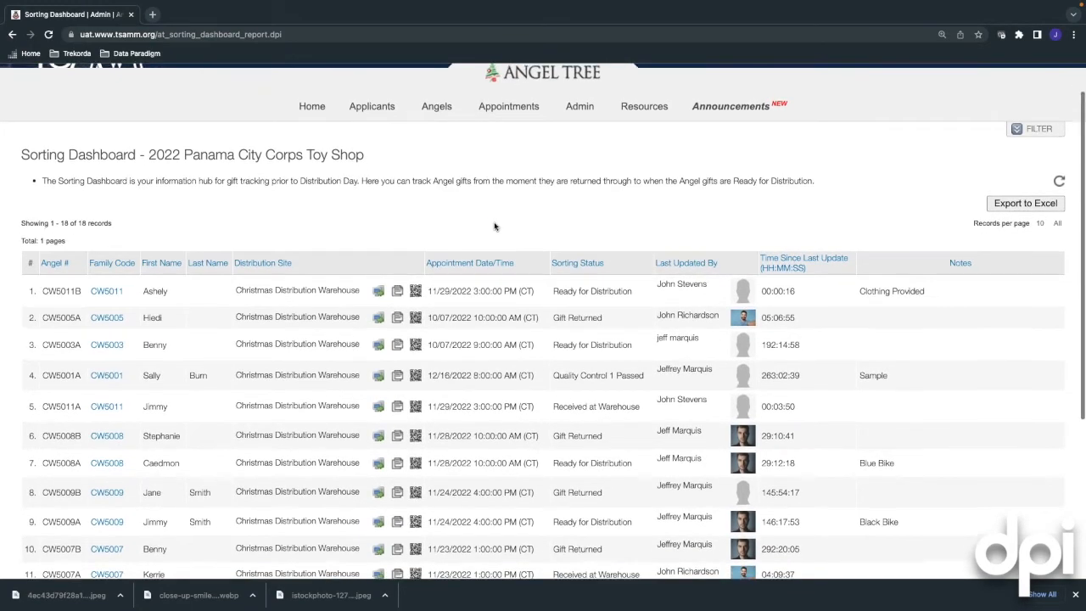
{"action": "scroll", "coordinate": [494, 226], "scroll_direction": "down", "scroll_amount": 1}
{"action": "scroll", "coordinate": [491, 227], "scroll_direction": "up", "scroll_amount": 1}
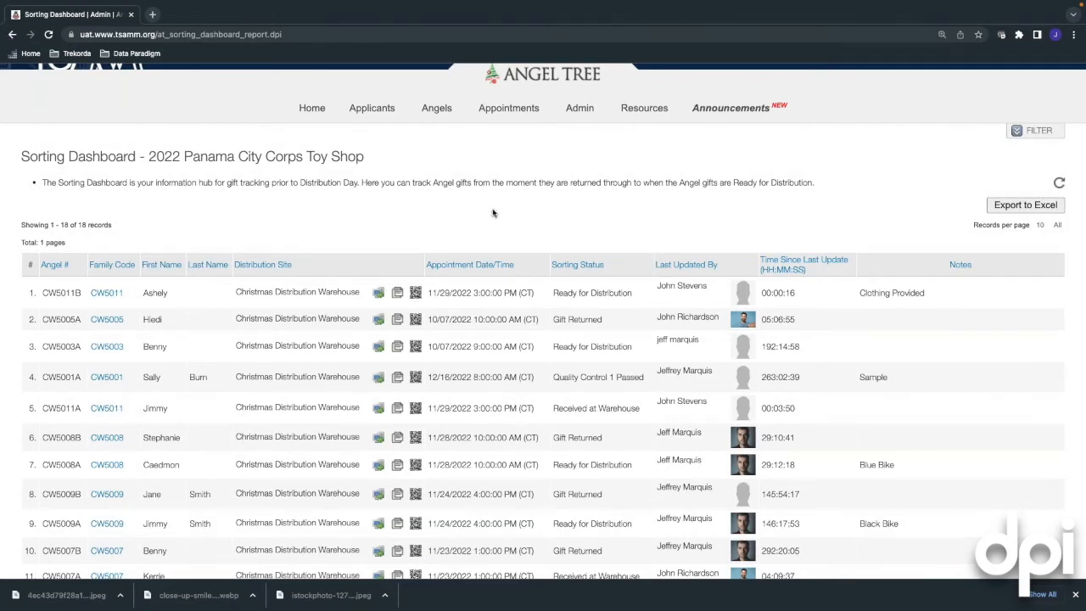
Filter the dashboard to Christmas Distribution Warehouse and Ready for Distribution status, leaving 5 records
{"action": "left_click", "coordinate": [1017, 132]}
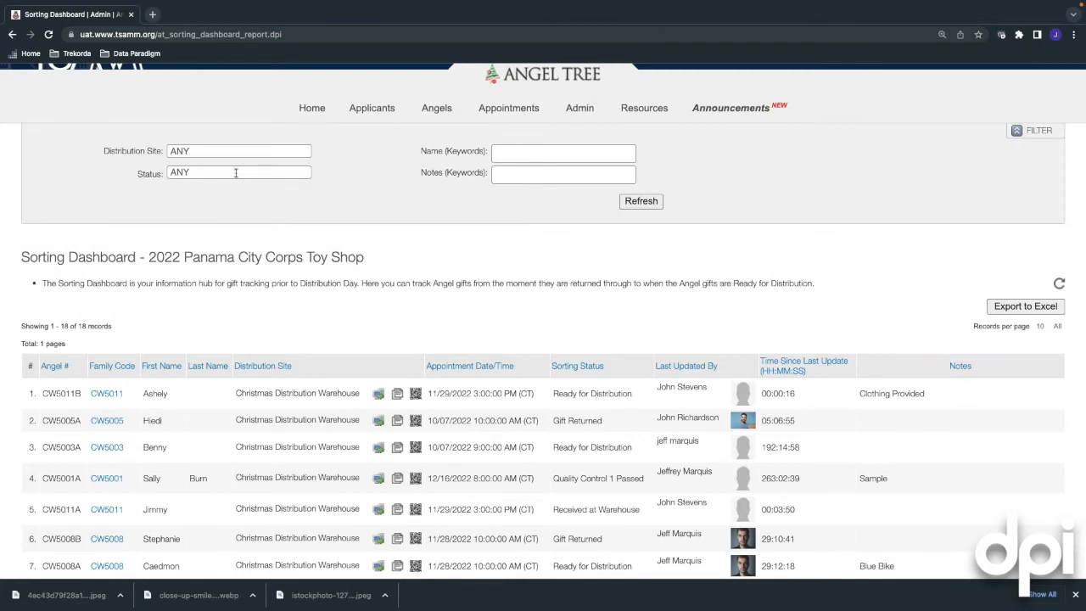
{"action": "scroll", "coordinate": [252, 300], "scroll_direction": "down", "scroll_amount": 1}
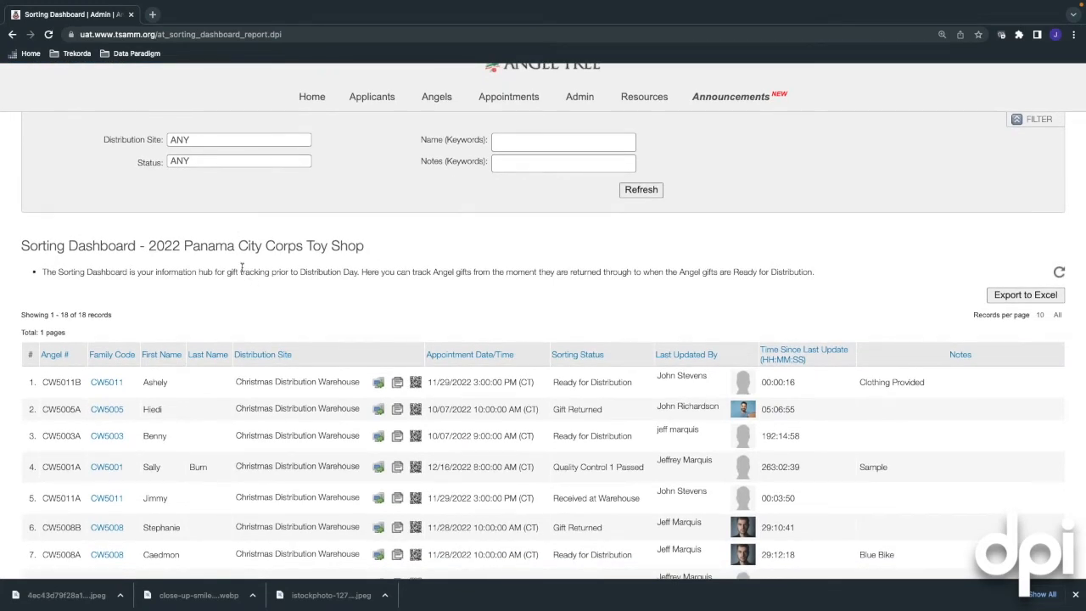
{"action": "scroll", "coordinate": [325, 345], "scroll_direction": "down", "scroll_amount": 5}
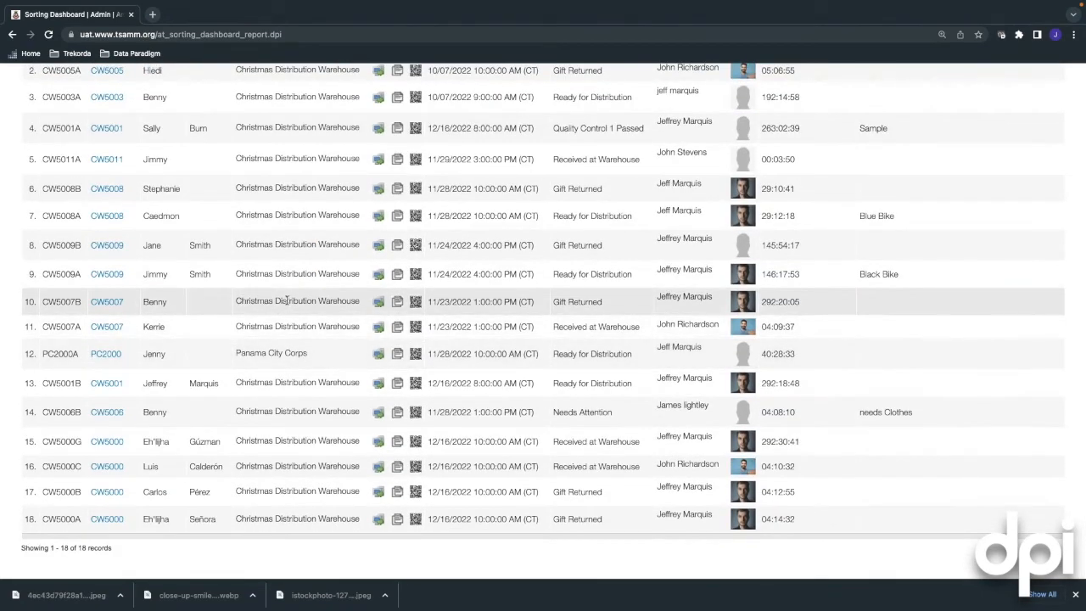
{"action": "scroll", "coordinate": [286, 299], "scroll_direction": "up", "scroll_amount": 5}
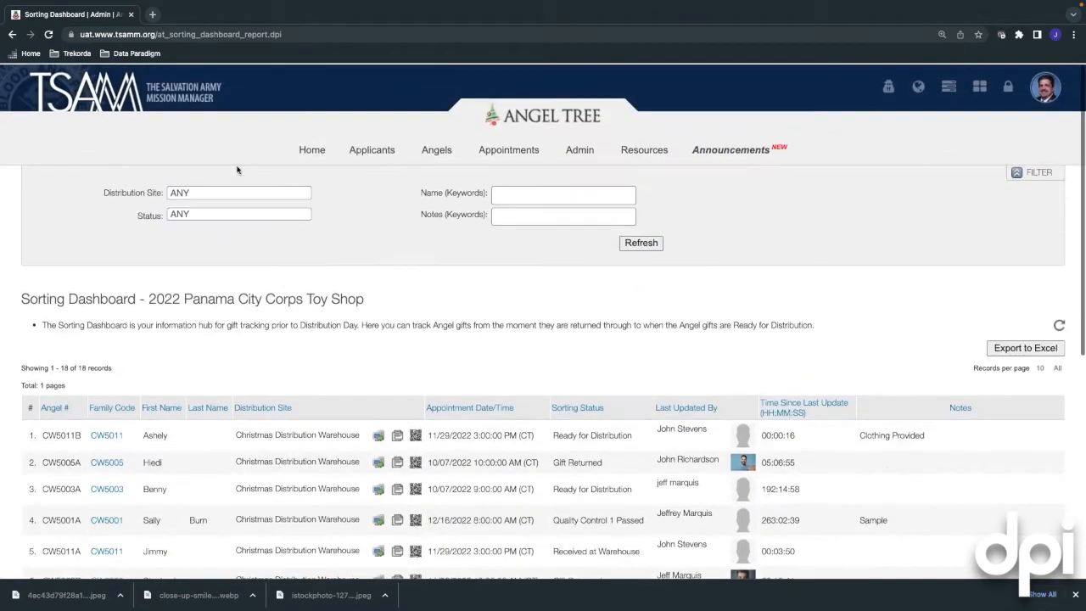
{"action": "left_click", "coordinate": [255, 194]}
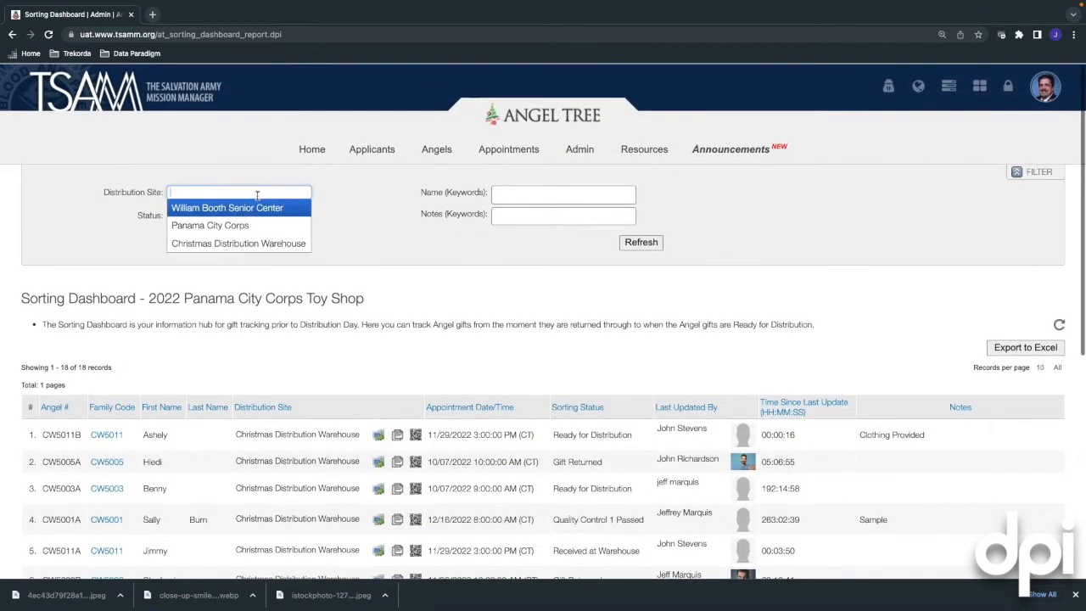
{"action": "left_click", "coordinate": [242, 238]}
{"action": "left_click", "coordinate": [229, 229]}
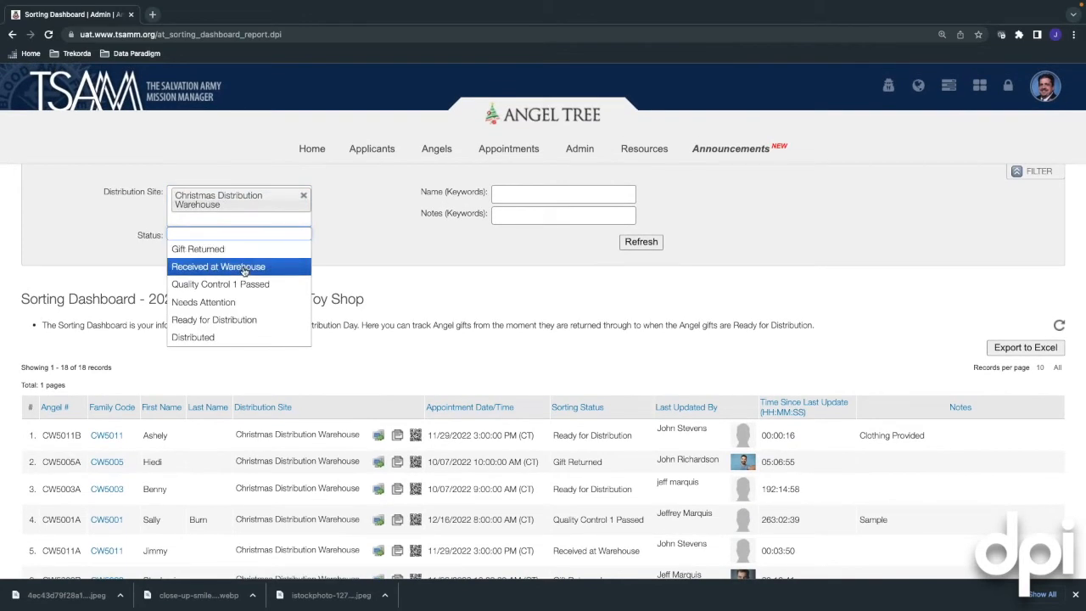
{"action": "left_click", "coordinate": [235, 323]}
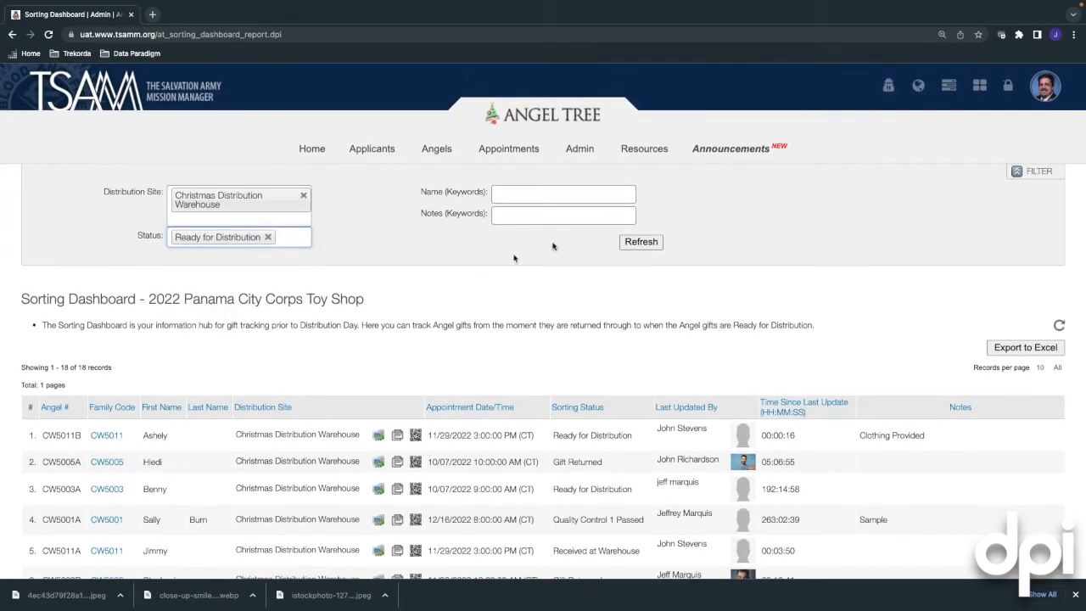
{"action": "left_click", "coordinate": [642, 243]}
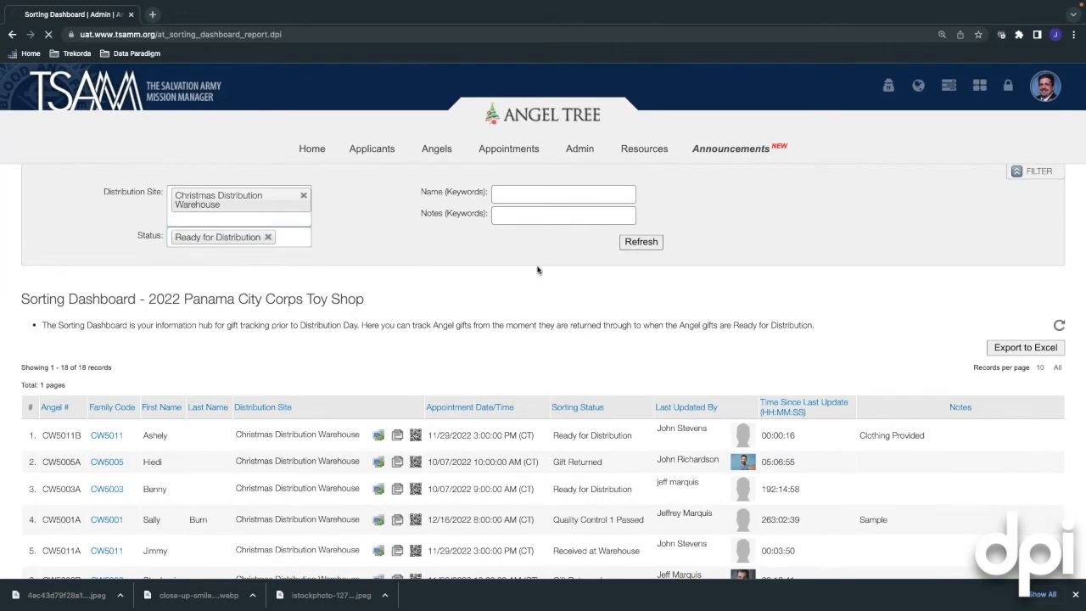
{"action": "scroll", "coordinate": [498, 280], "scroll_direction": "down", "scroll_amount": 1}
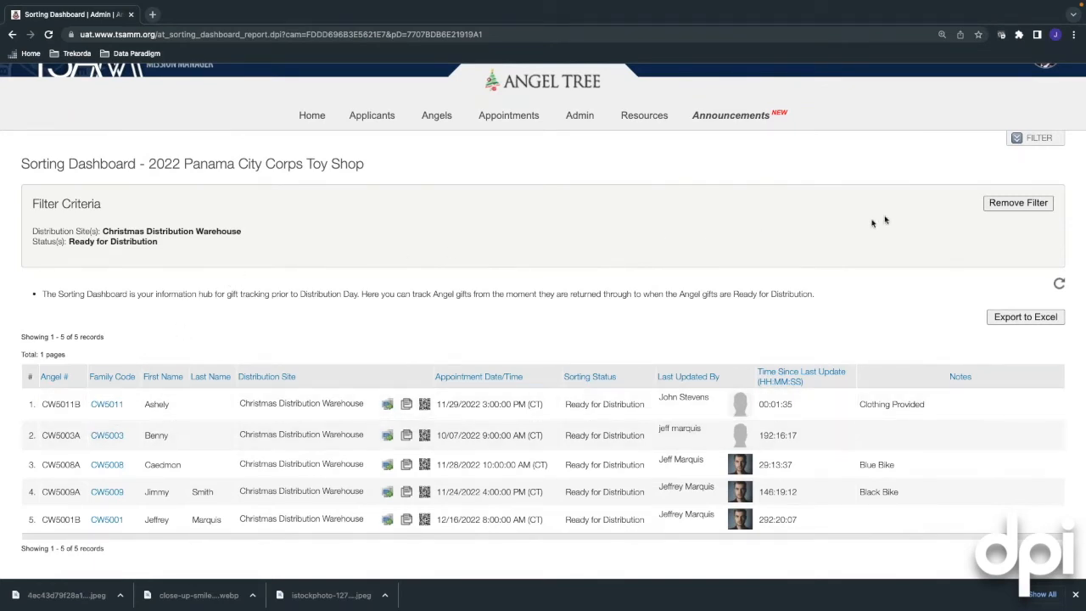
Filter the dashboard to the six Gift Returned angels, then remove the filter to show all 18
{"action": "left_click", "coordinate": [1018, 141]}
{"action": "left_click", "coordinate": [297, 204]}
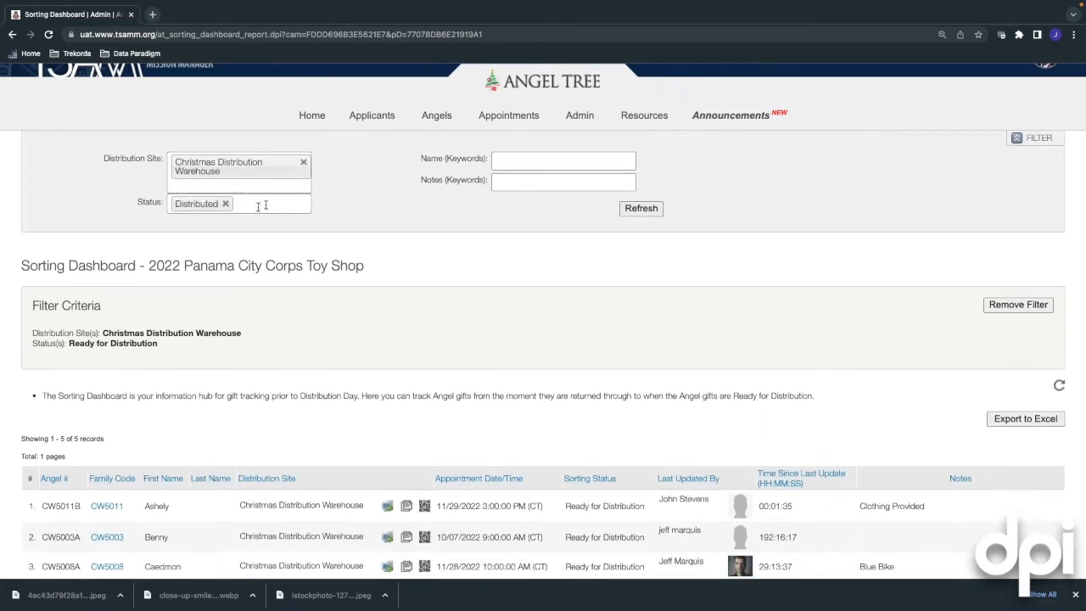
{"action": "left_click", "coordinate": [225, 204]}
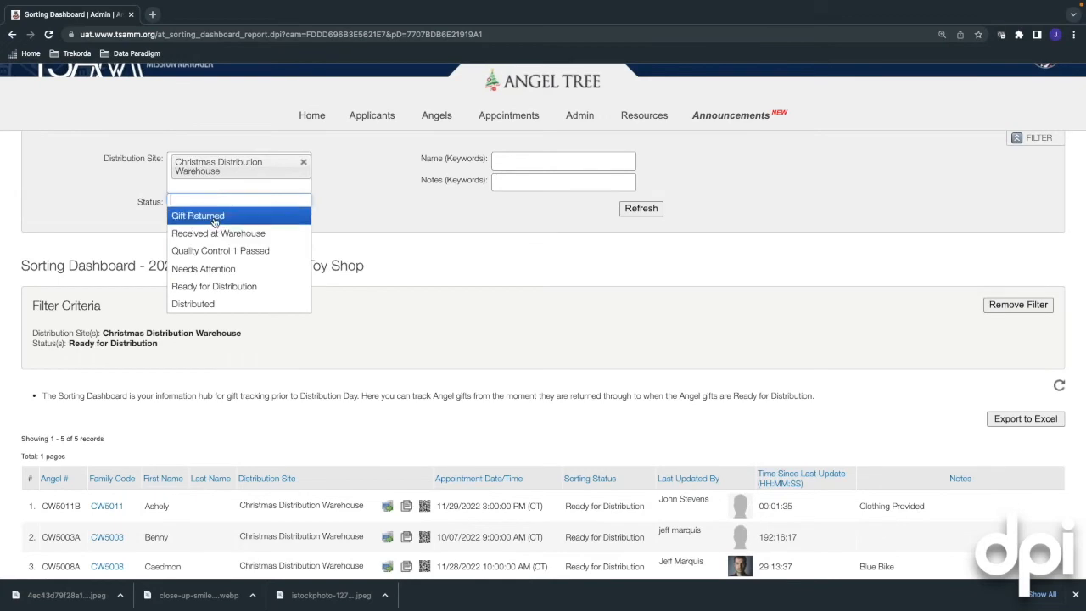
{"action": "left_click", "coordinate": [214, 217]}
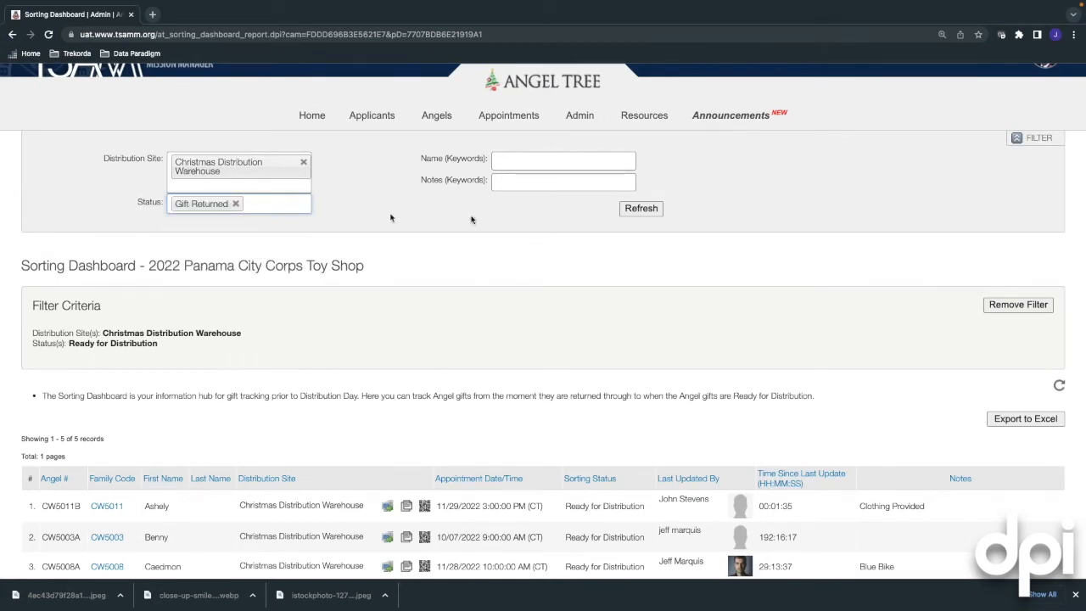
{"action": "left_click", "coordinate": [636, 209]}
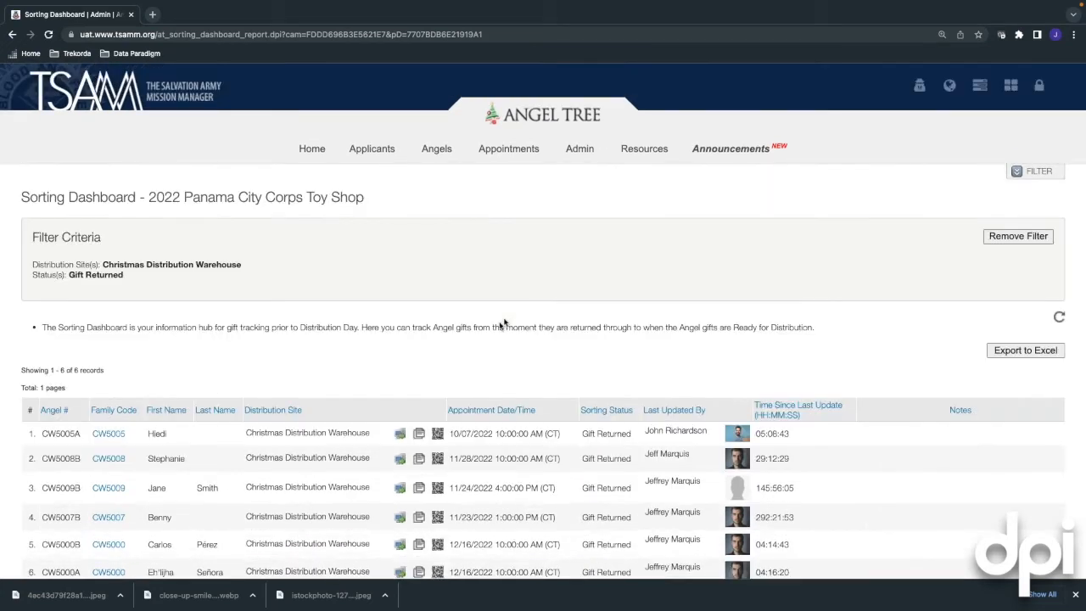
{"action": "scroll", "coordinate": [424, 366], "scroll_direction": "down", "scroll_amount": 1}
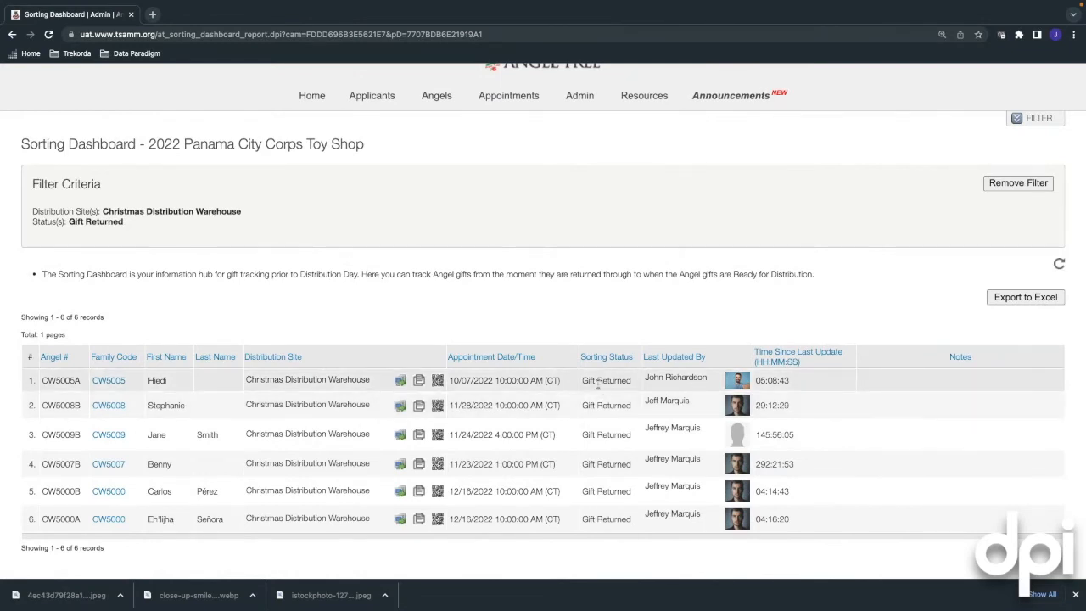
{"action": "scroll", "coordinate": [565, 254], "scroll_direction": "up", "scroll_amount": 1}
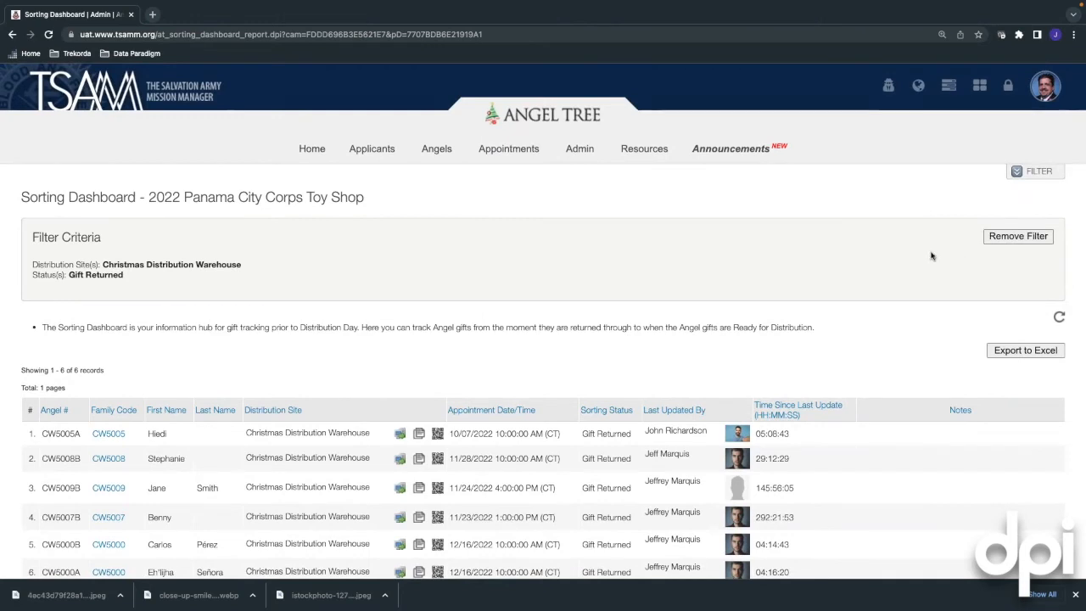
{"action": "left_click", "coordinate": [1020, 239]}
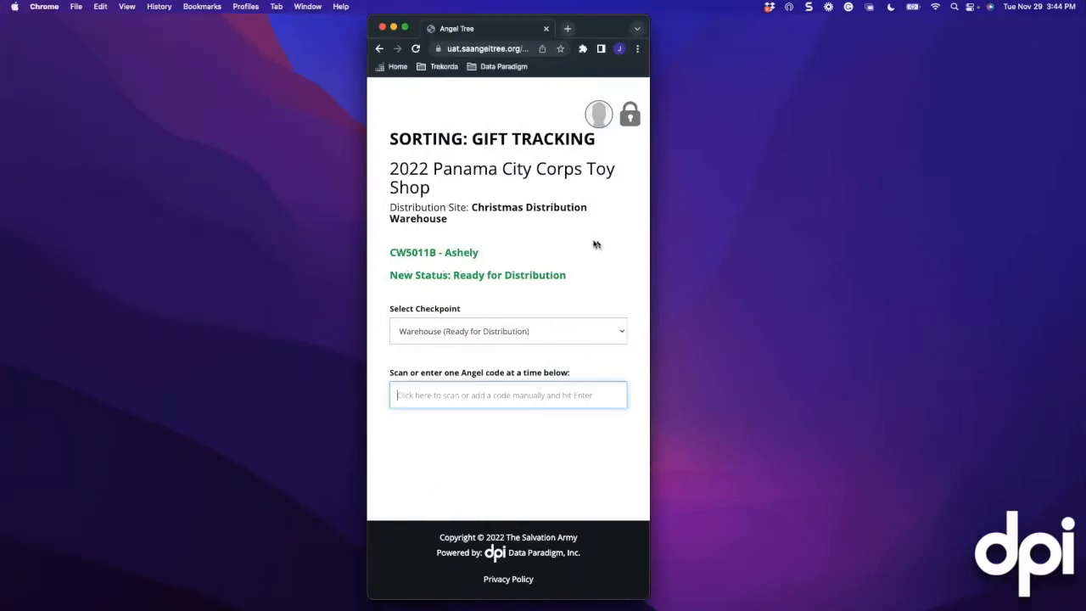
{"action": "scroll", "coordinate": [577, 245], "scroll_direction": "up", "scroll_amount": 3}
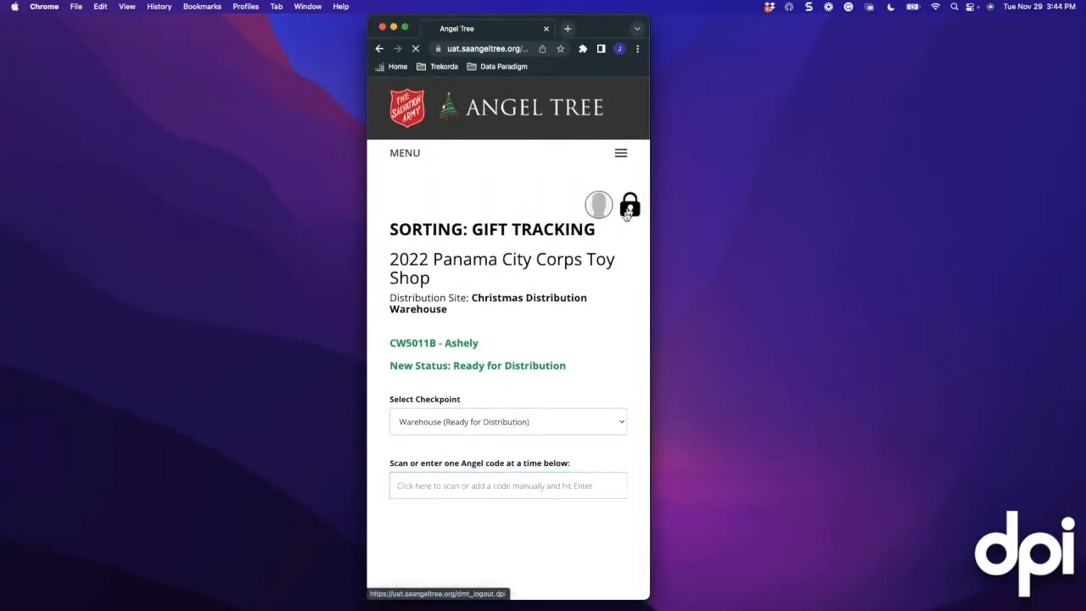
Log out of gift tracking, enter the volunteer's first and last name, and browse for a photo
{"action": "left_click", "coordinate": [630, 208]}
{"action": "scroll", "coordinate": [441, 352], "scroll_direction": "down", "scroll_amount": 2}
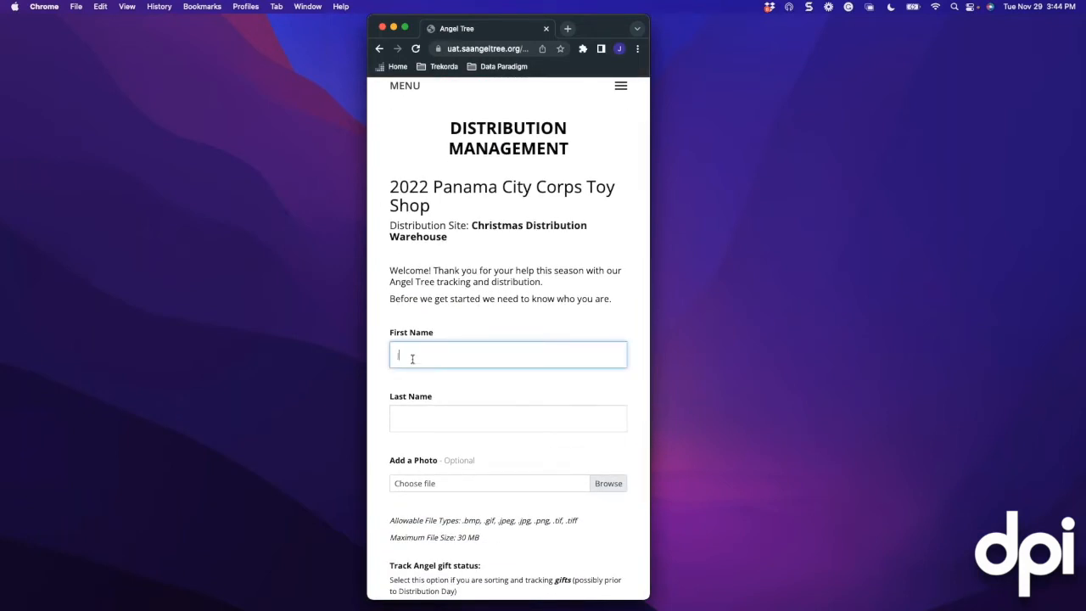
{"action": "key", "text": "Tab"}
{"action": "type", "text": "M"}
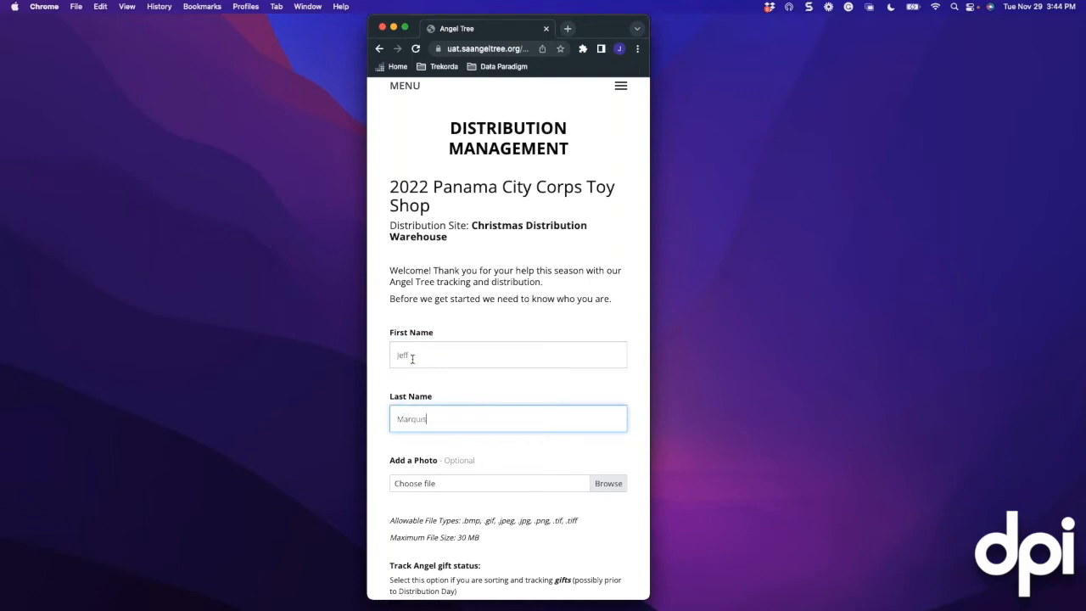
{"action": "left_click", "coordinate": [605, 484]}
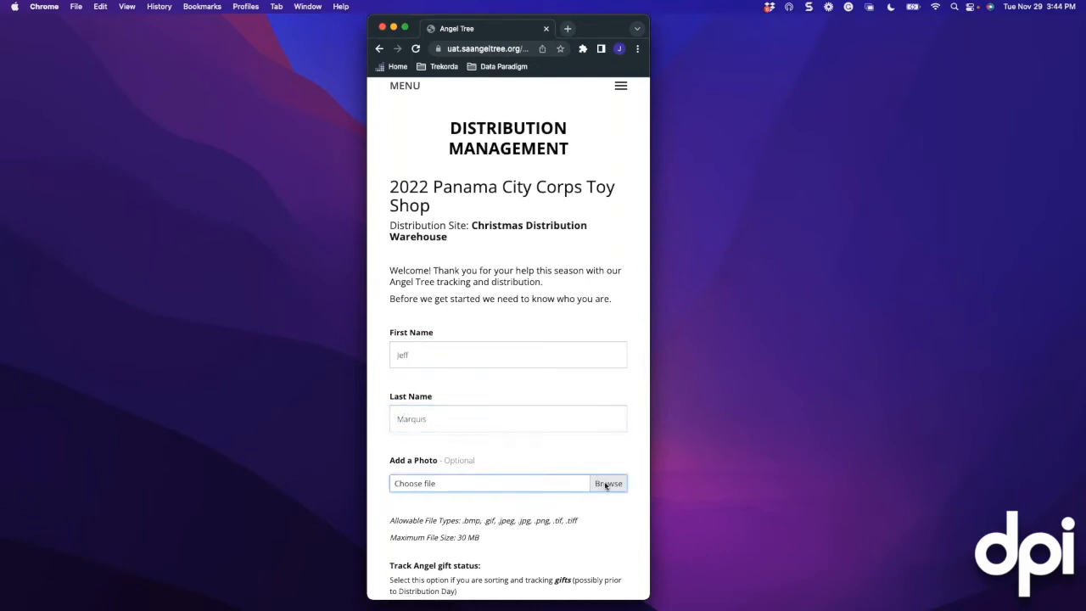
{"action": "left_click", "coordinate": [610, 483]}
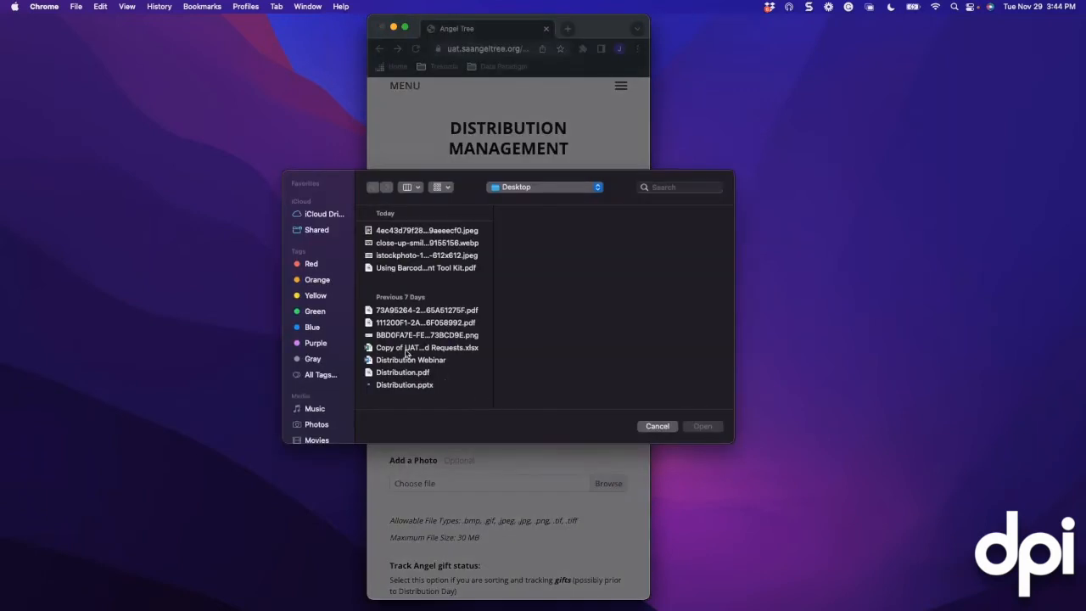
Select and upload the istockphoto JPEG from the Desktop as the volunteer's photo
{"action": "left_click", "coordinate": [400, 255]}
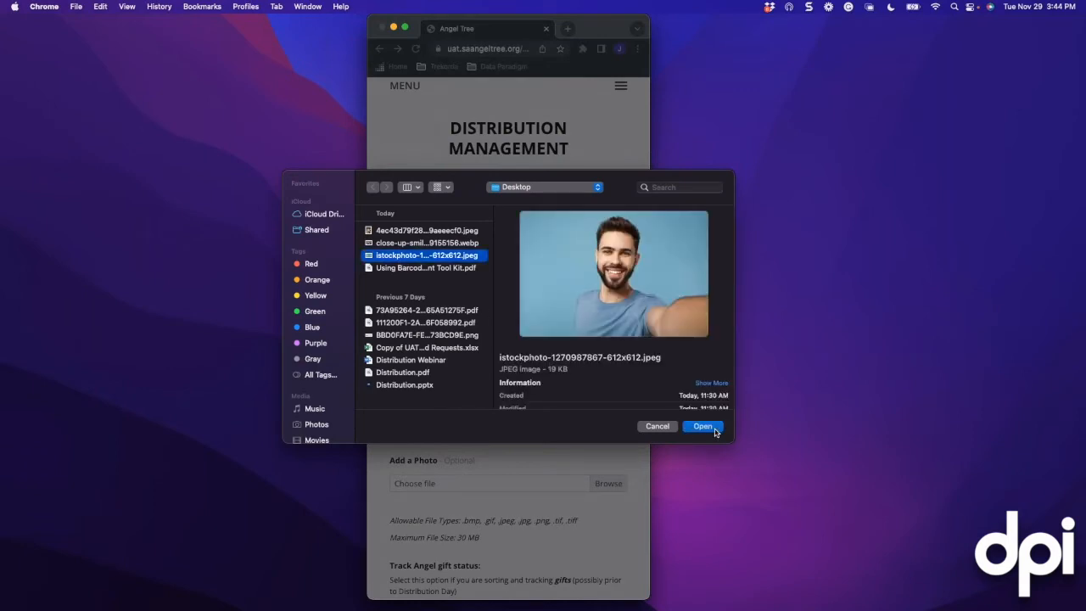
{"action": "left_click", "coordinate": [711, 427]}
{"action": "left_click", "coordinate": [418, 484]}
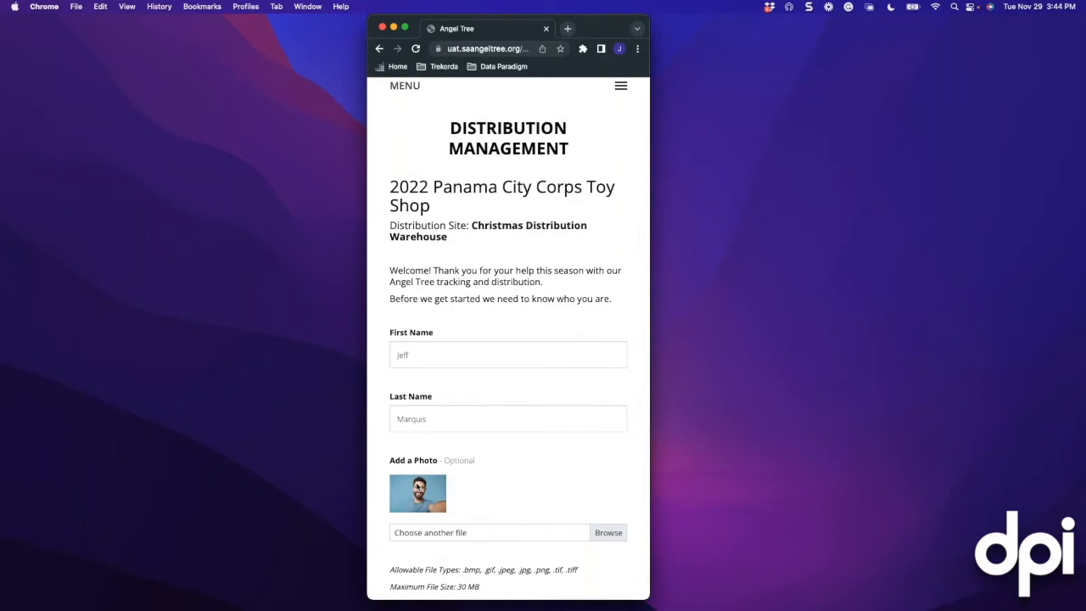
{"action": "scroll", "coordinate": [499, 444], "scroll_direction": "down", "scroll_amount": 3}
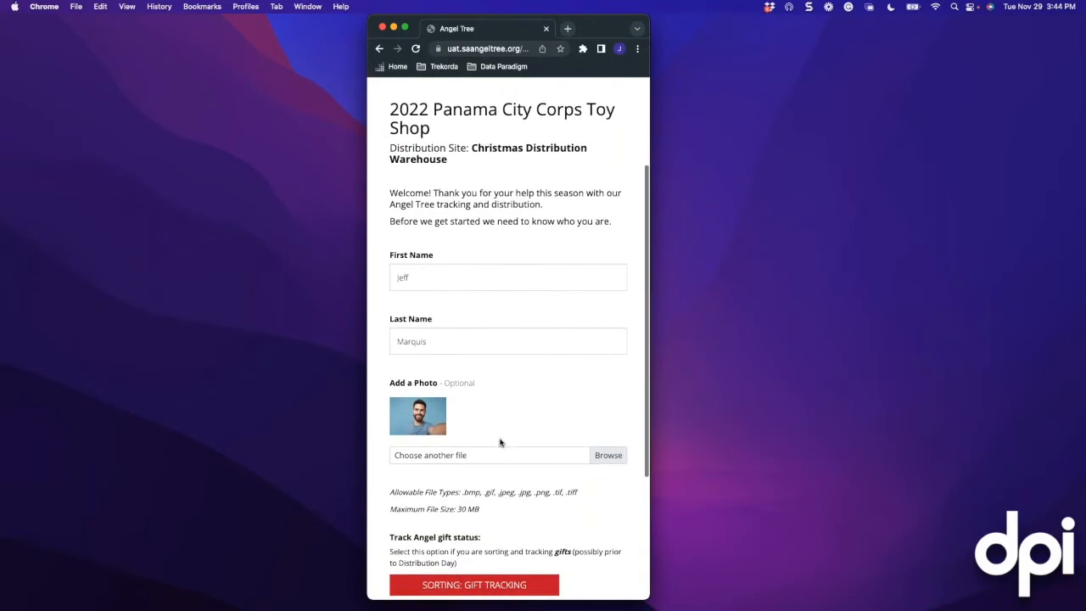
{"action": "scroll", "coordinate": [496, 429], "scroll_direction": "down", "scroll_amount": 5}
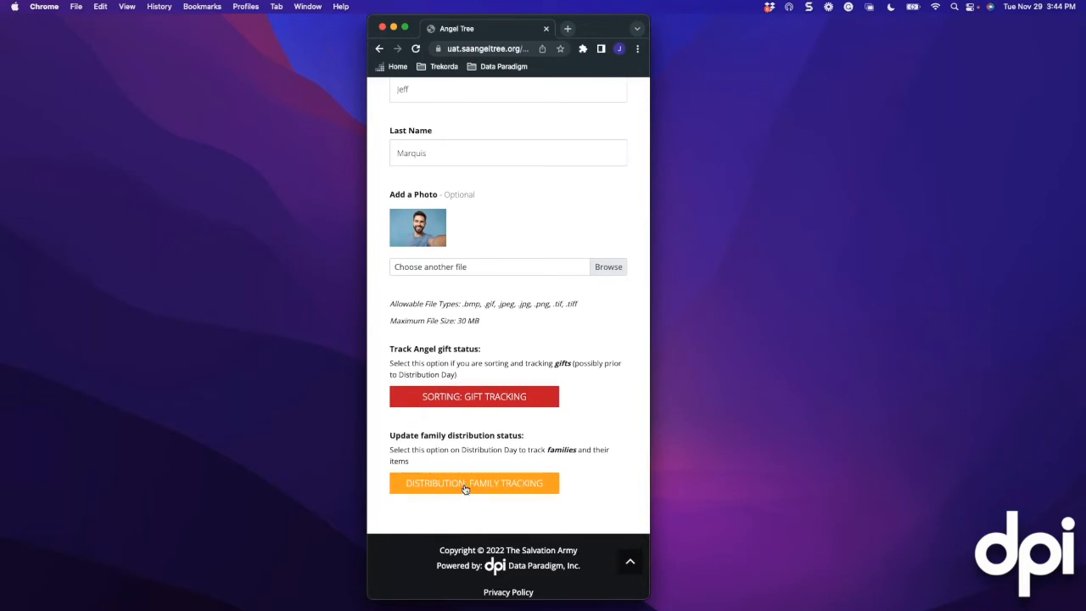
Open Distribution: Family Tracking, landing on the Front Lot (Checked In) checkpoint
{"action": "left_click", "coordinate": [465, 486]}
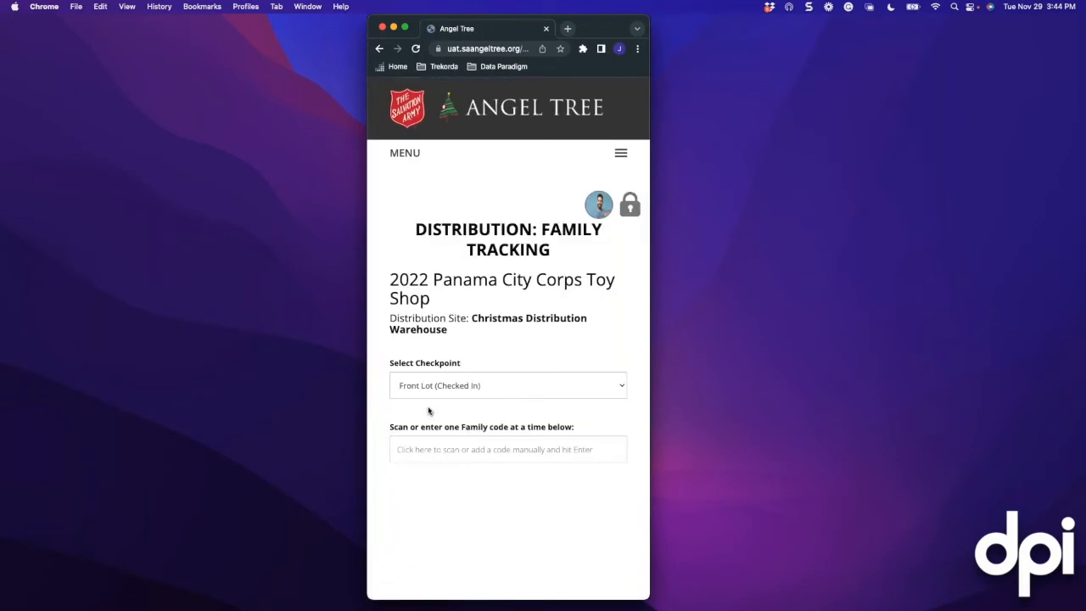
{"action": "scroll", "coordinate": [429, 411], "scroll_direction": "down", "scroll_amount": 2}
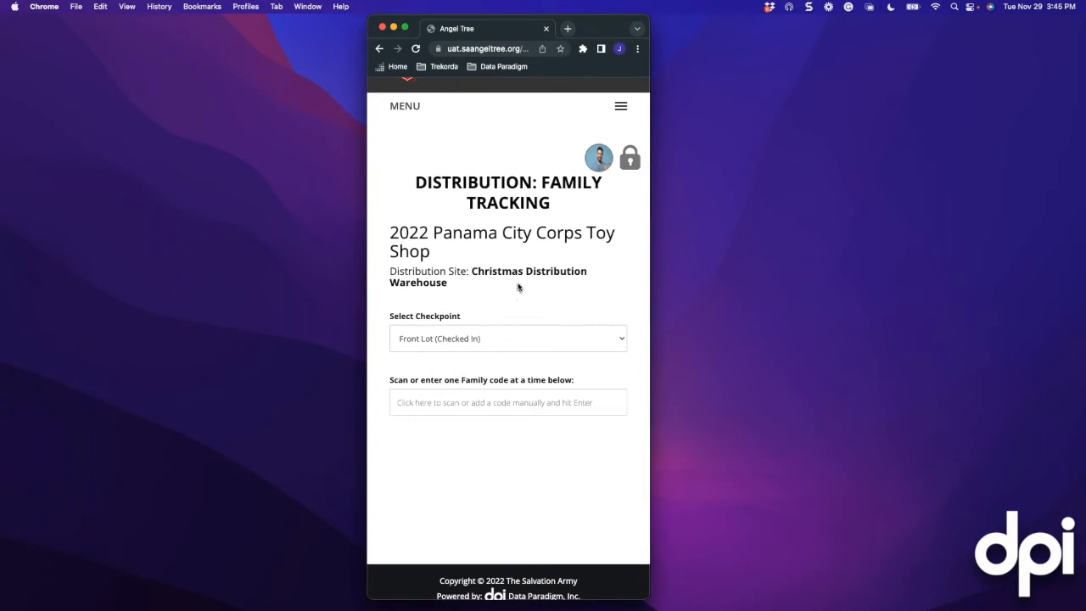
Look up family CW5011 and mark it Checked In at the Front Lot
{"action": "left_click", "coordinate": [445, 412]}
{"action": "type", "text": "CW"}
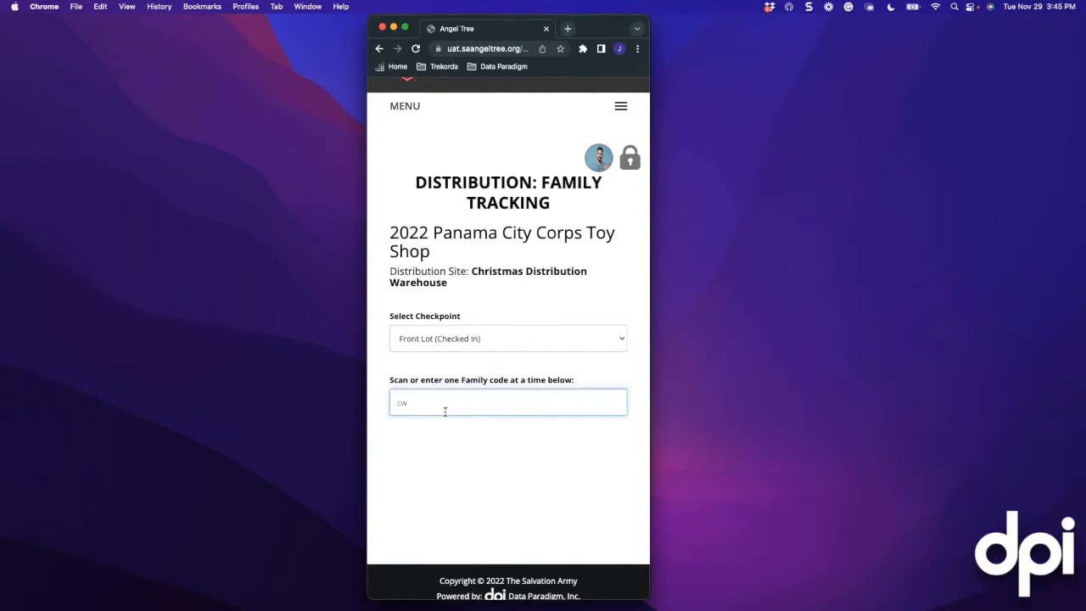
{"action": "type", "text": "5011"}
{"action": "key", "text": "Return"}
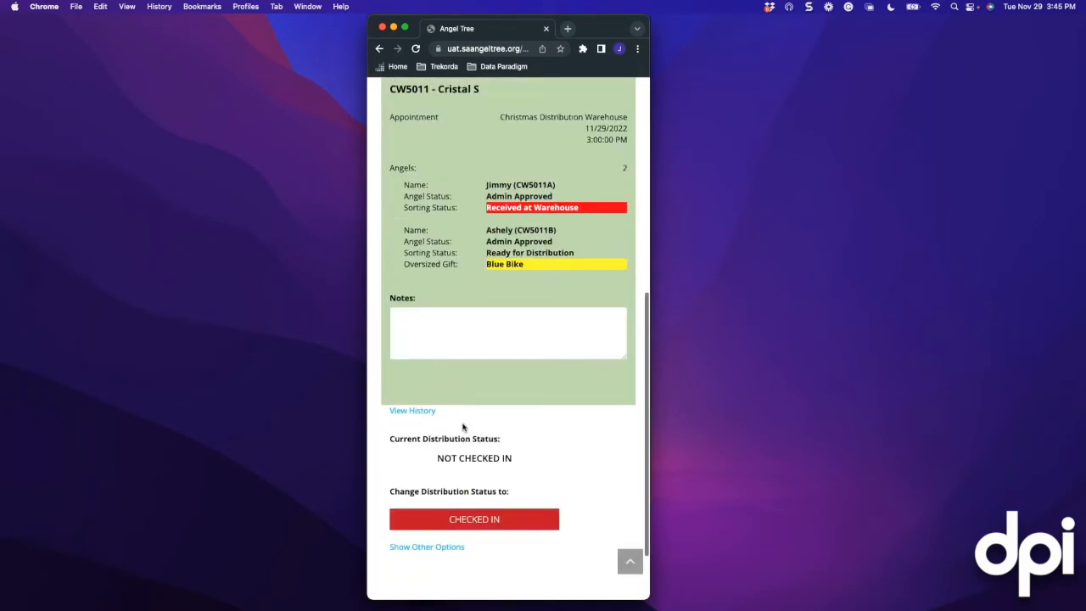
{"action": "scroll", "coordinate": [473, 352], "scroll_direction": "up", "scroll_amount": 2}
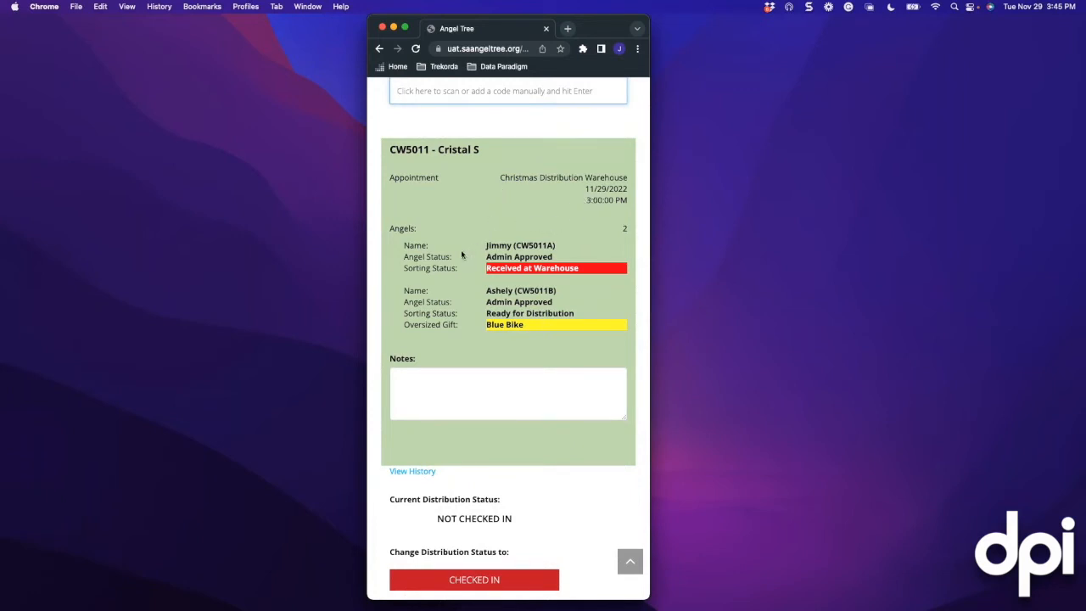
{"action": "scroll", "coordinate": [446, 328], "scroll_direction": "down", "scroll_amount": 1}
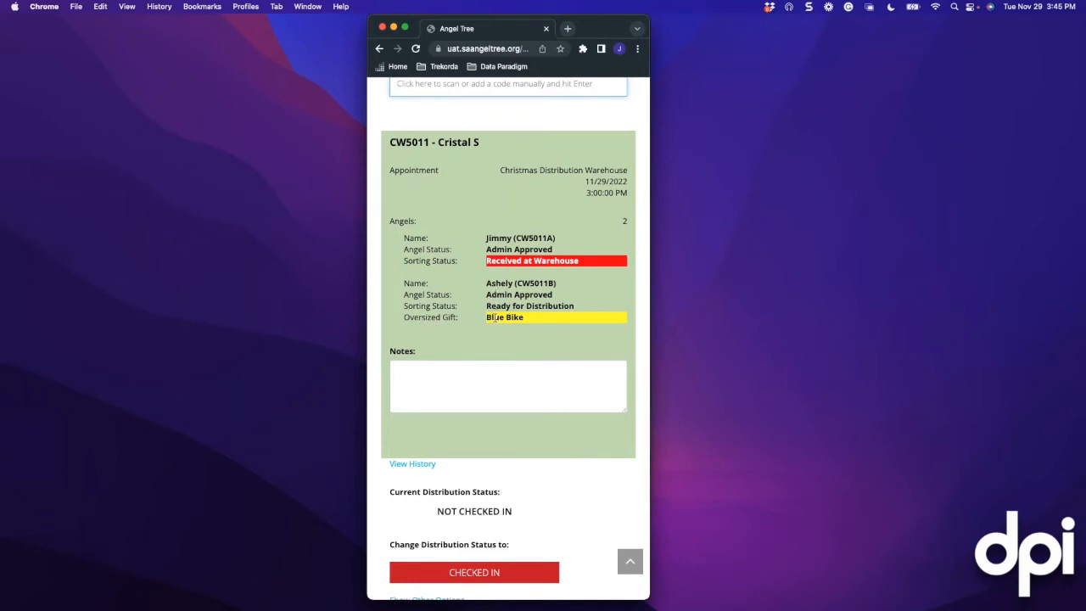
{"action": "scroll", "coordinate": [419, 312], "scroll_direction": "down", "scroll_amount": 3}
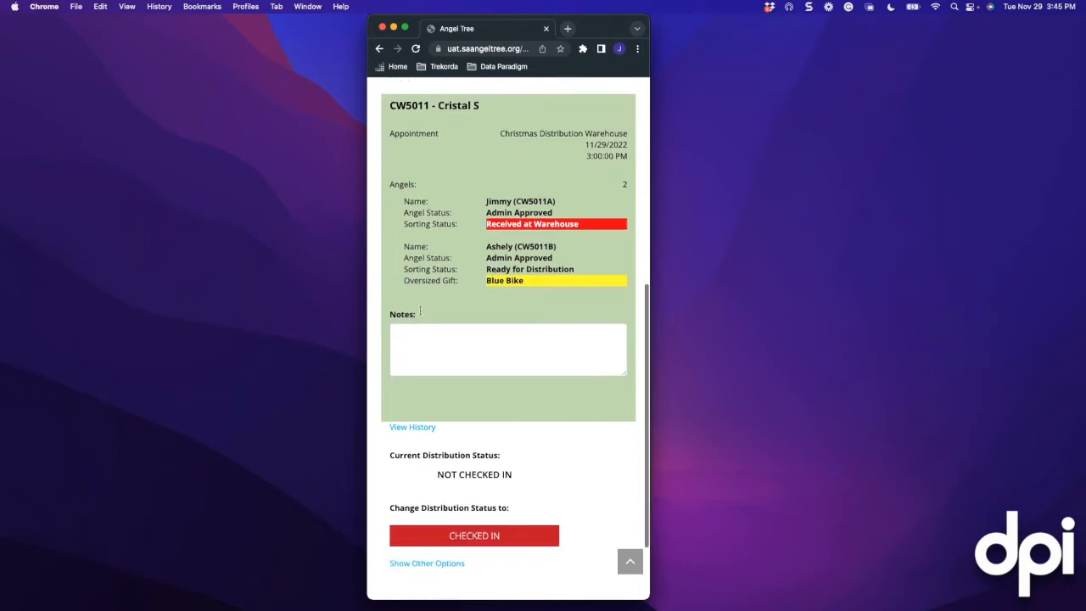
{"action": "scroll", "coordinate": [419, 310], "scroll_direction": "down", "scroll_amount": 1}
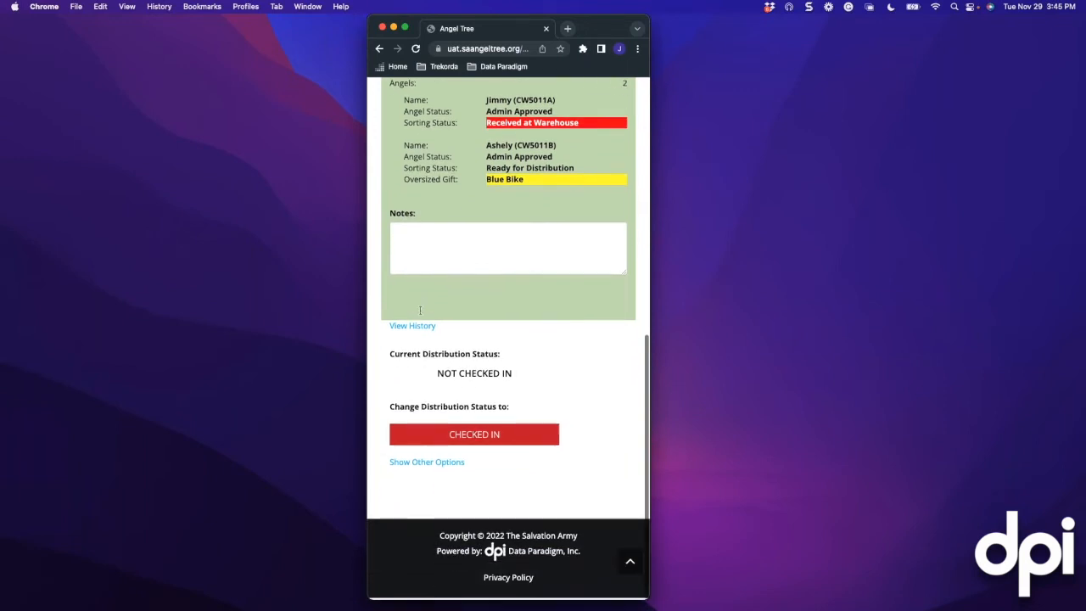
{"action": "left_click", "coordinate": [492, 437]}
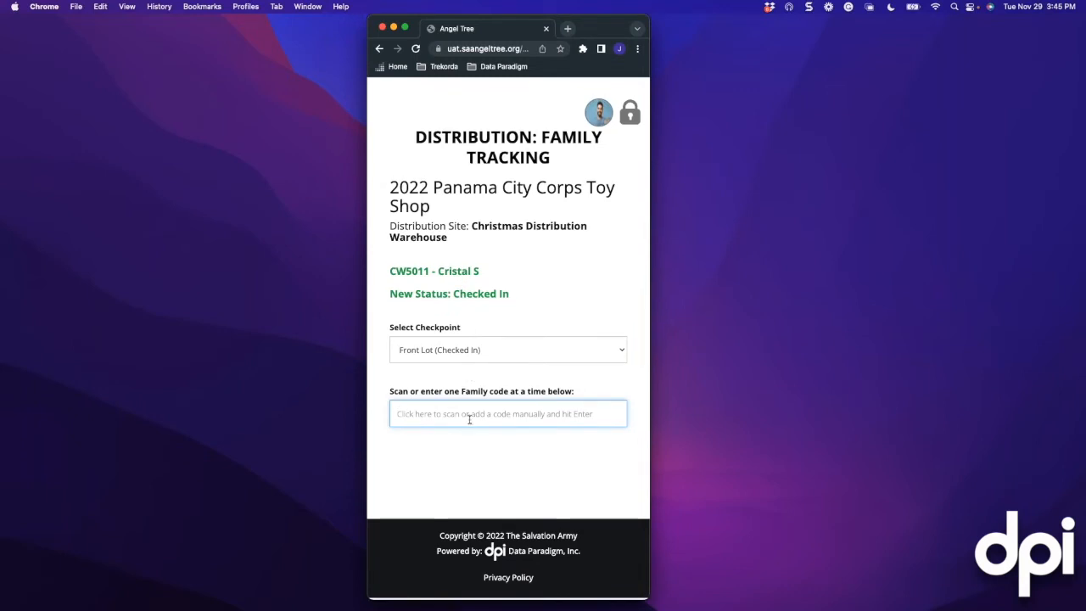
Look up family CW5010 and review its same-day appointment warning
{"action": "type", "text": "cw5010"}
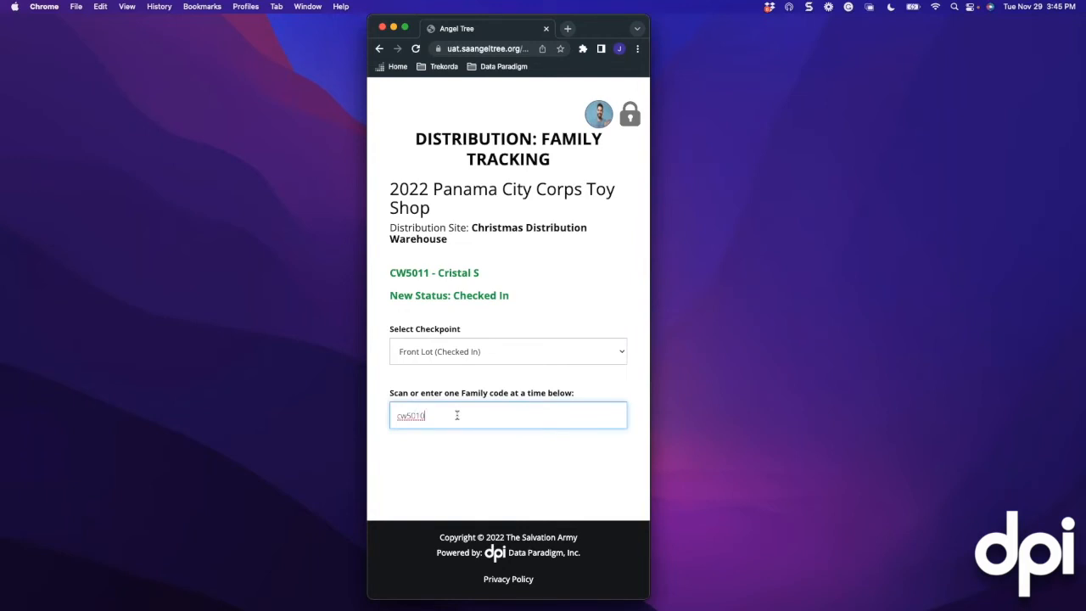
{"action": "key", "text": "Return"}
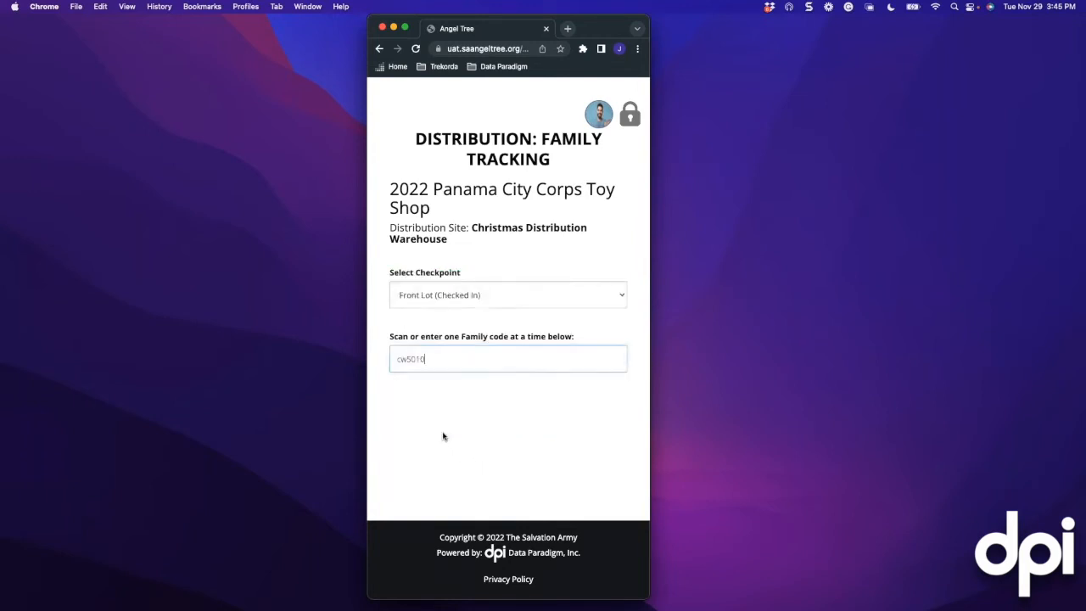
{"action": "scroll", "coordinate": [455, 406], "scroll_direction": "up", "scroll_amount": 1}
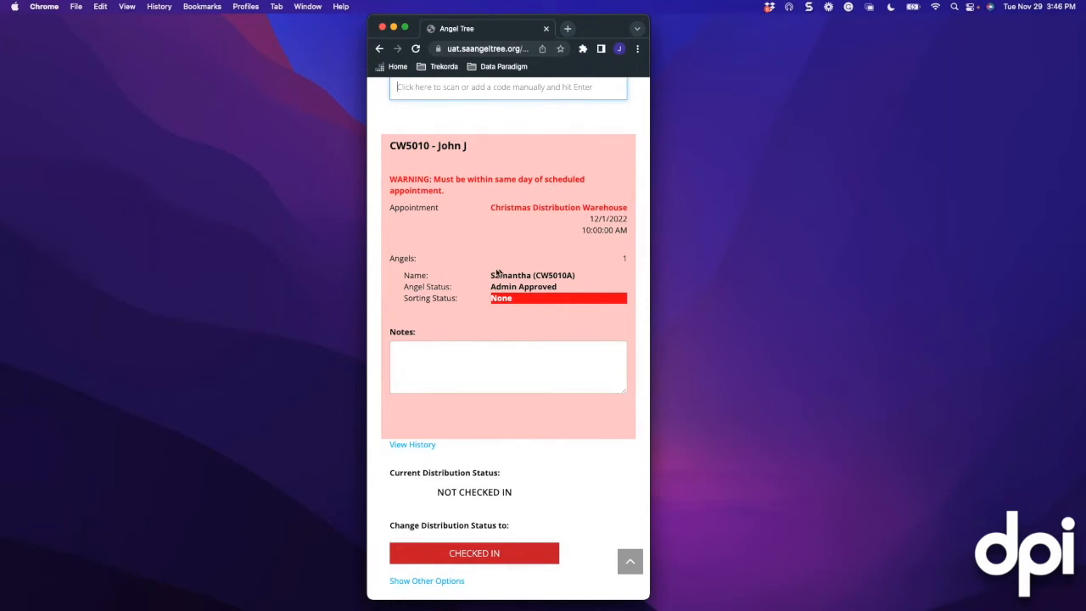
{"action": "scroll", "coordinate": [487, 266], "scroll_direction": "up", "scroll_amount": 2}
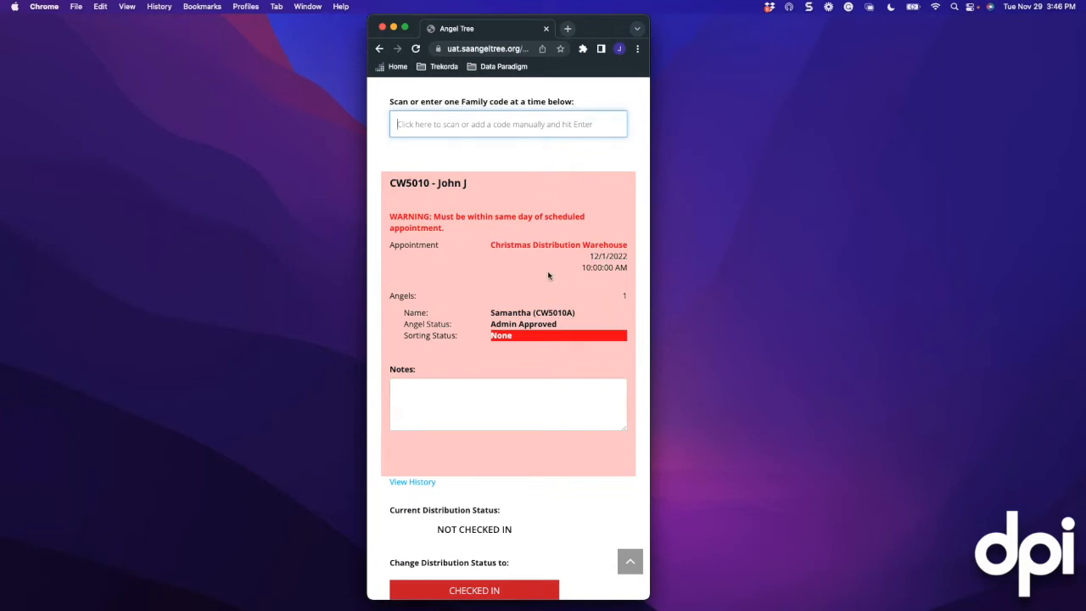
{"action": "scroll", "coordinate": [548, 273], "scroll_direction": "up", "scroll_amount": 5}
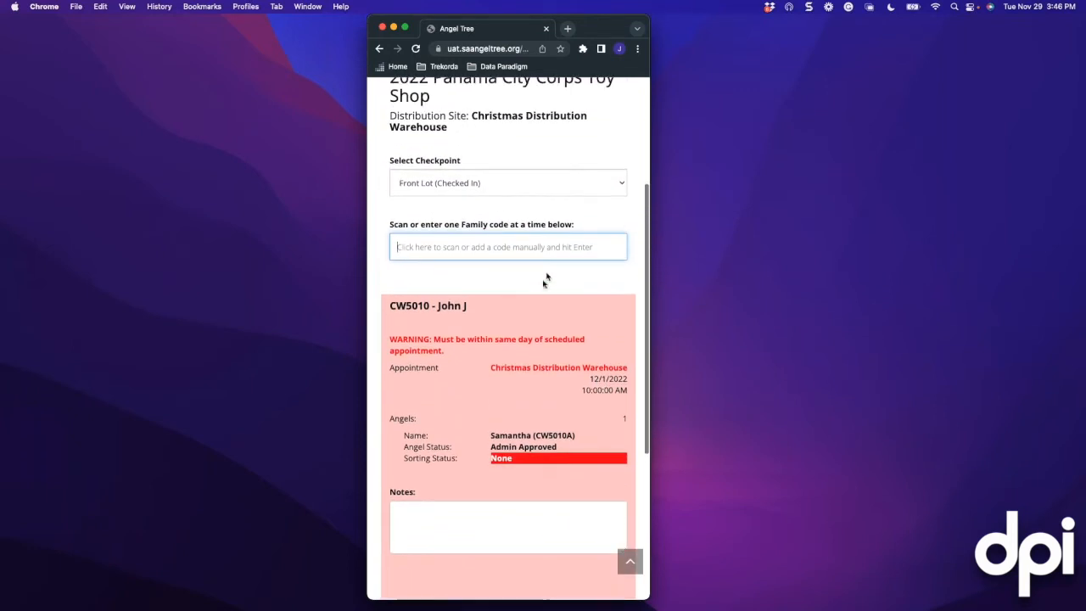
{"action": "scroll", "coordinate": [528, 318], "scroll_direction": "down", "scroll_amount": 2}
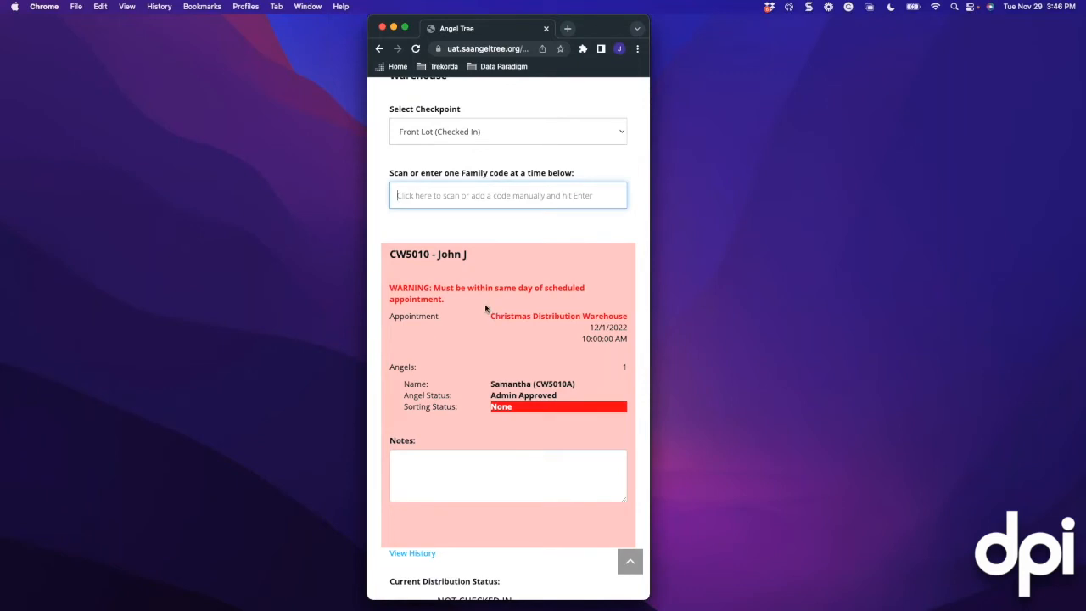
{"action": "scroll", "coordinate": [485, 308], "scroll_direction": "down", "scroll_amount": 1}
{"action": "scroll", "coordinate": [485, 308], "scroll_direction": "down", "scroll_amount": 1}
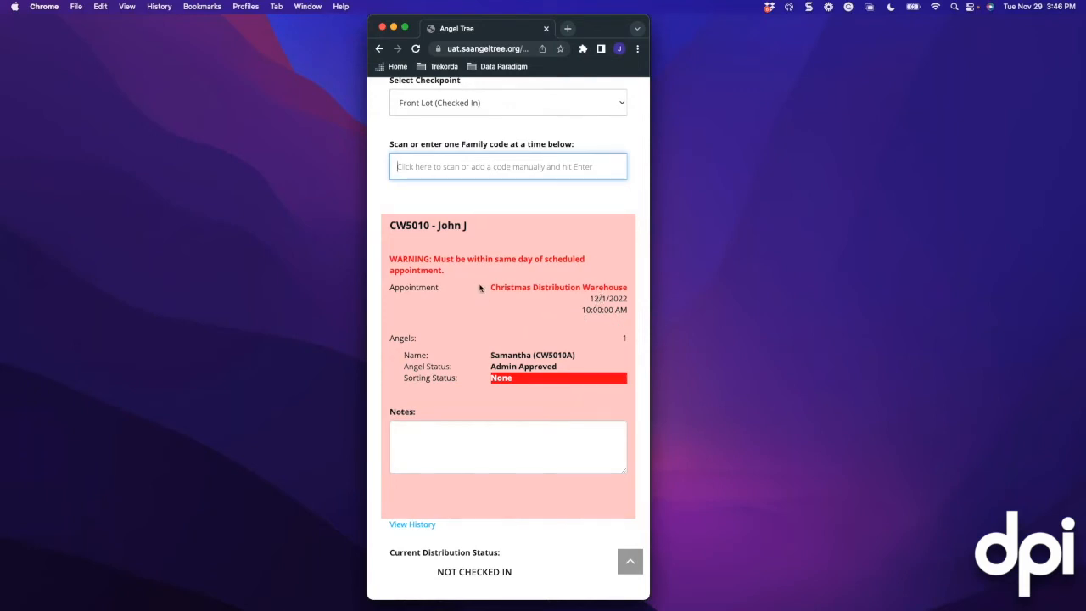
{"action": "scroll", "coordinate": [471, 276], "scroll_direction": "up", "scroll_amount": 3}
{"action": "scroll", "coordinate": [463, 289], "scroll_direction": "up", "scroll_amount": 4}
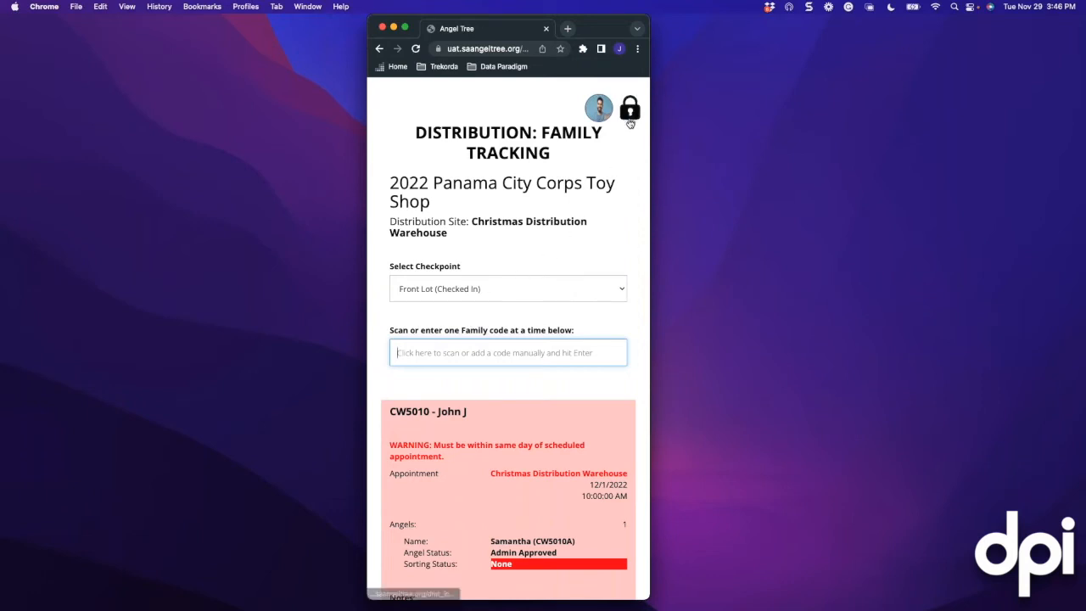
Set the tracking checkpoint to Warehouse (Ready to Pull Gifts)
{"action": "left_click", "coordinate": [459, 289]}
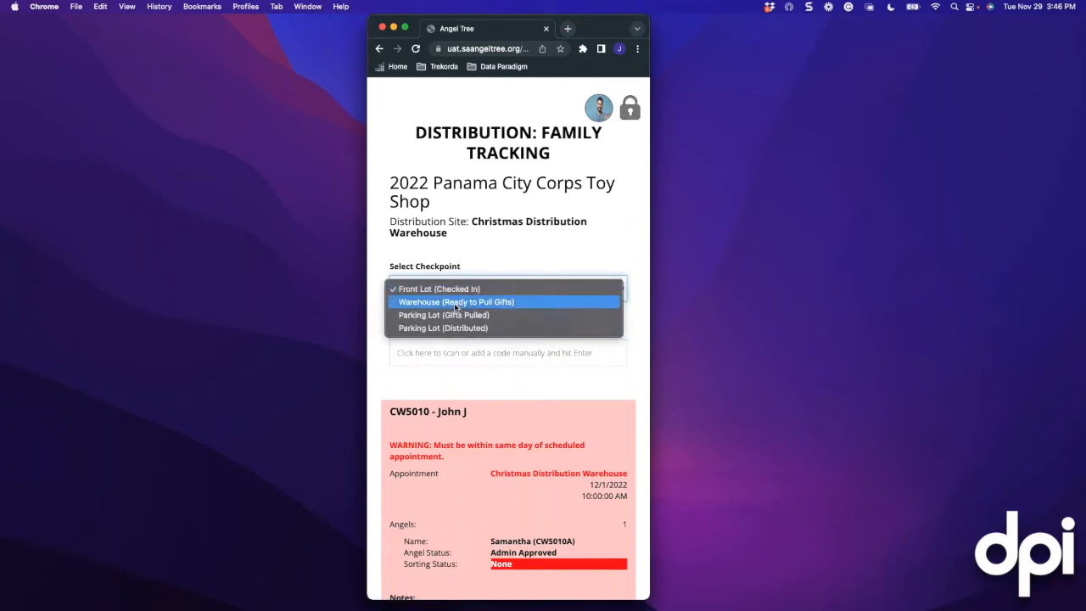
{"action": "left_click", "coordinate": [455, 304]}
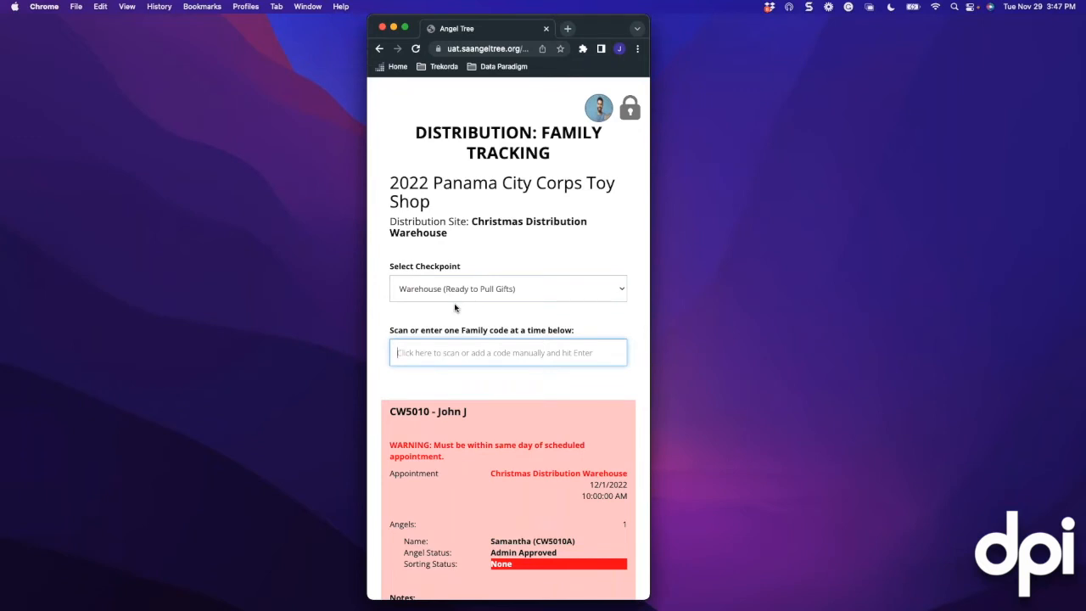
Look up family CW5011 and show its status history with the Front Lot check-in
{"action": "type", "text": "cw"}
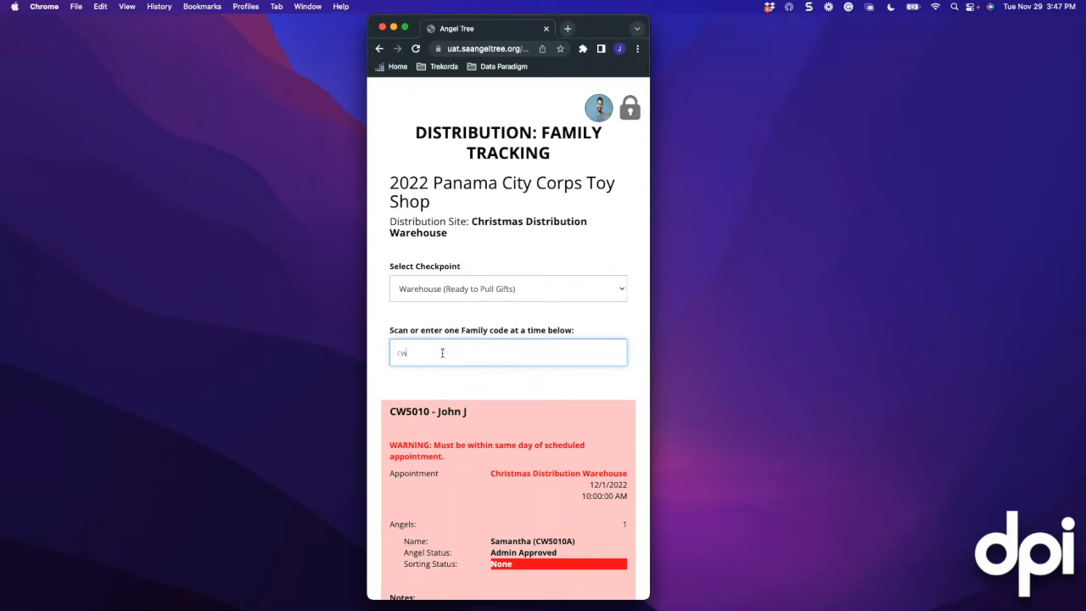
{"action": "type", "text": "5011"}
{"action": "key", "text": "Return"}
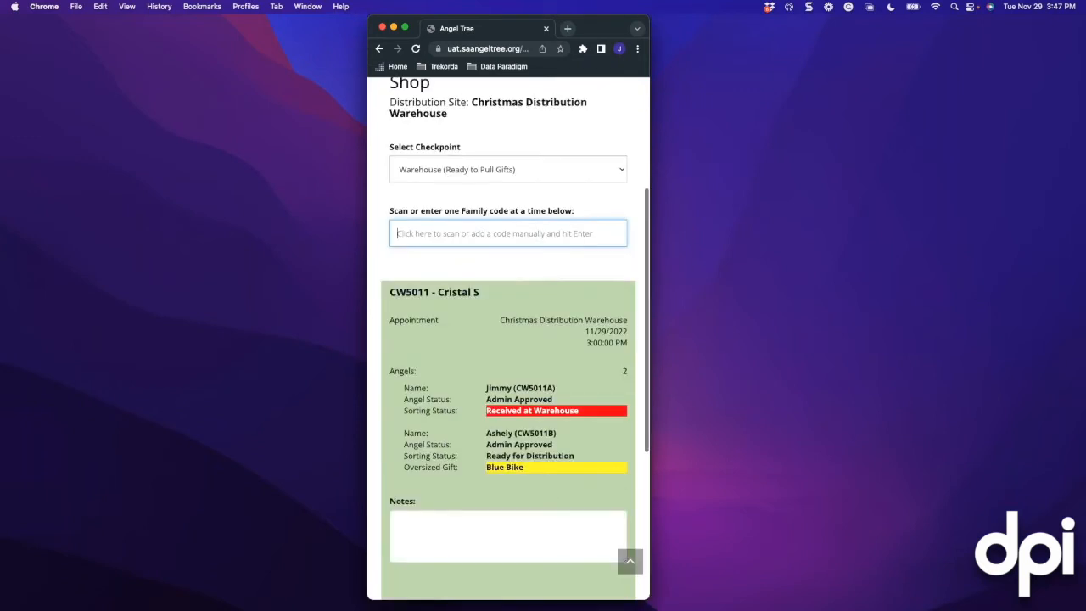
{"action": "scroll", "coordinate": [464, 302], "scroll_direction": "up", "scroll_amount": 1}
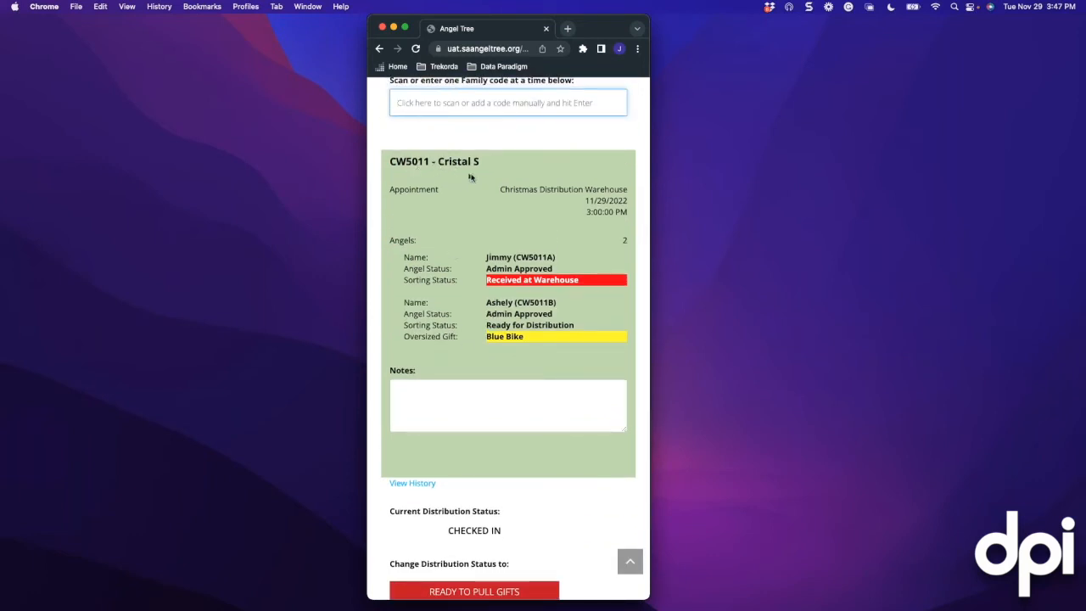
{"action": "scroll", "coordinate": [460, 352], "scroll_direction": "down", "scroll_amount": 2}
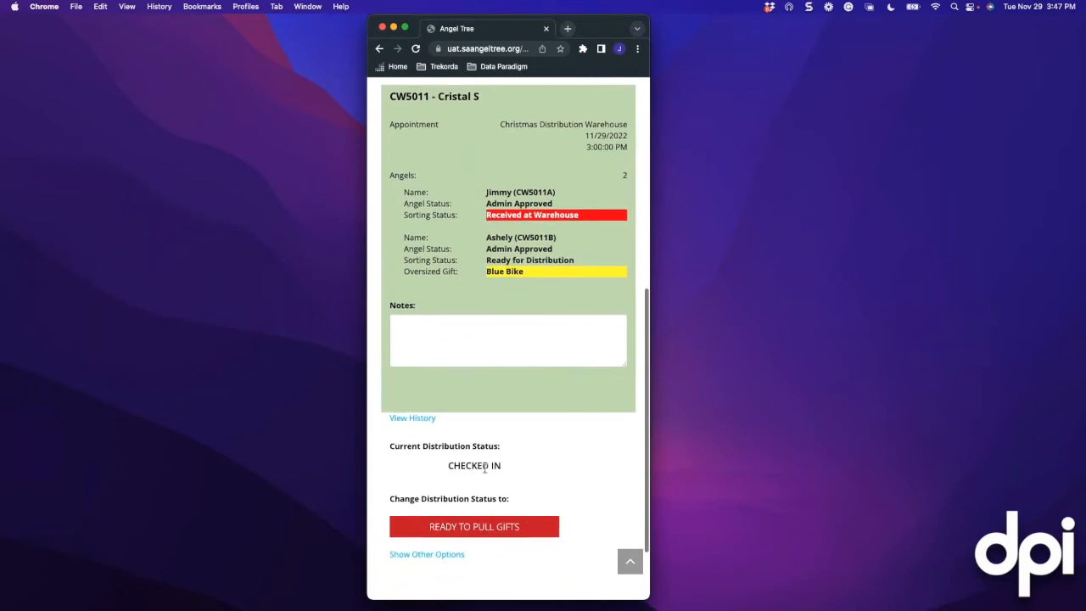
{"action": "left_click_drag", "start_coordinate": [446, 465], "coordinate": [505, 471]}
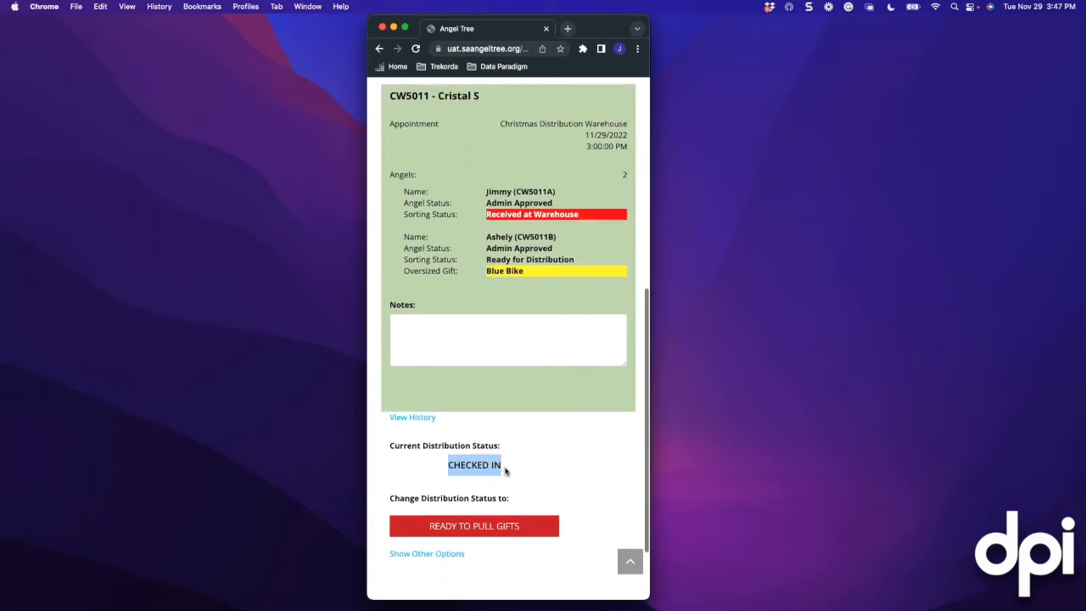
{"action": "left_click", "coordinate": [419, 417]}
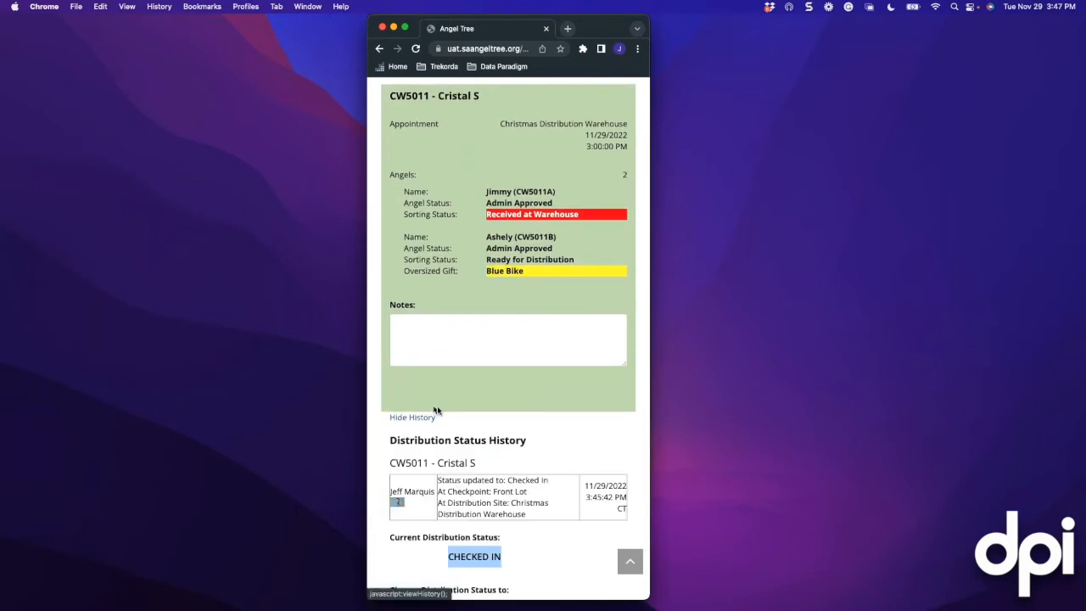
{"action": "scroll", "coordinate": [446, 424], "scroll_direction": "down", "scroll_amount": 2}
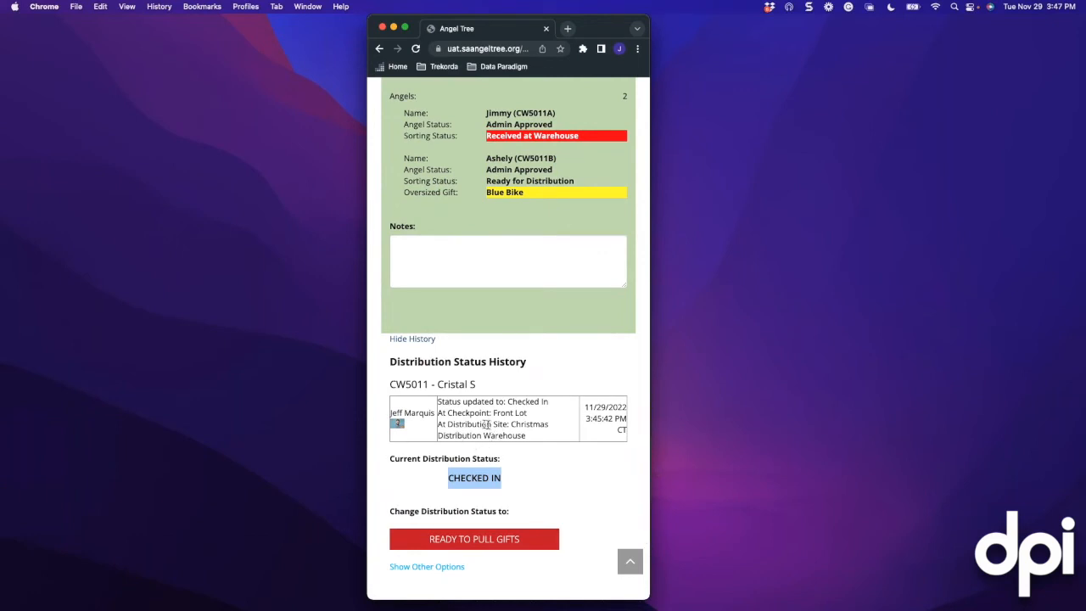
{"action": "scroll", "coordinate": [519, 297], "scroll_direction": "up", "scroll_amount": 7}
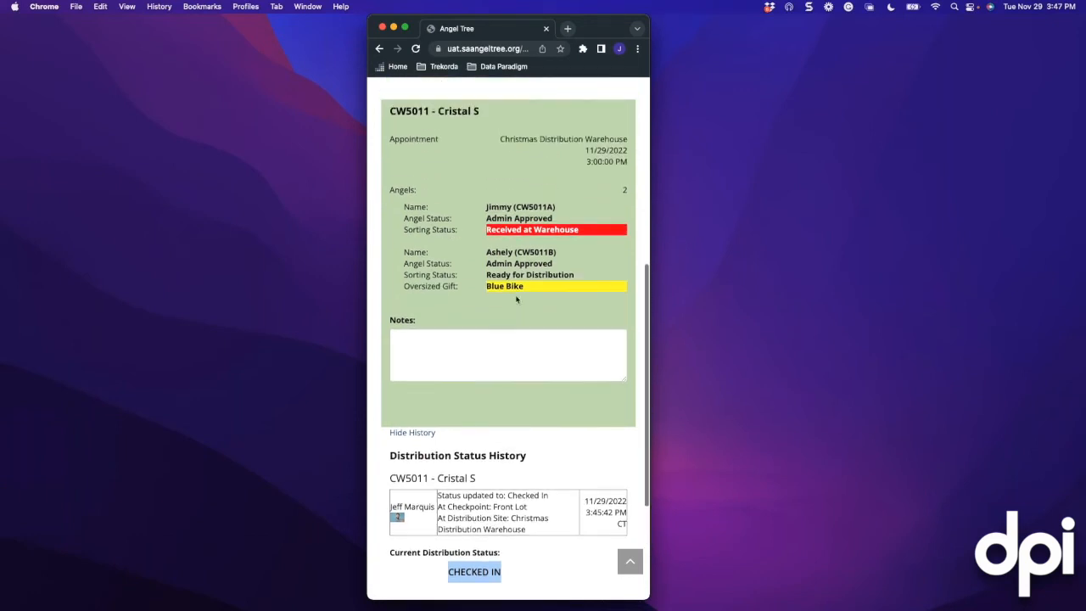
Go to the full-screen browser and open Distribution Dashboard from the Admin menu
{"action": "key", "text": "ctrl+Right"}
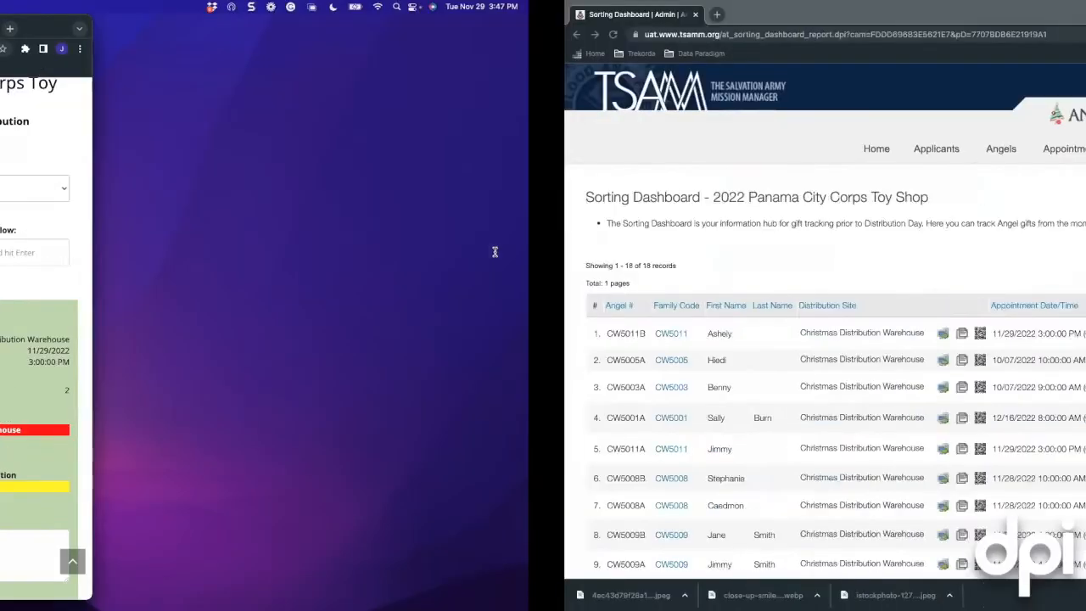
{"action": "mouse_move", "coordinate": [580, 149]}
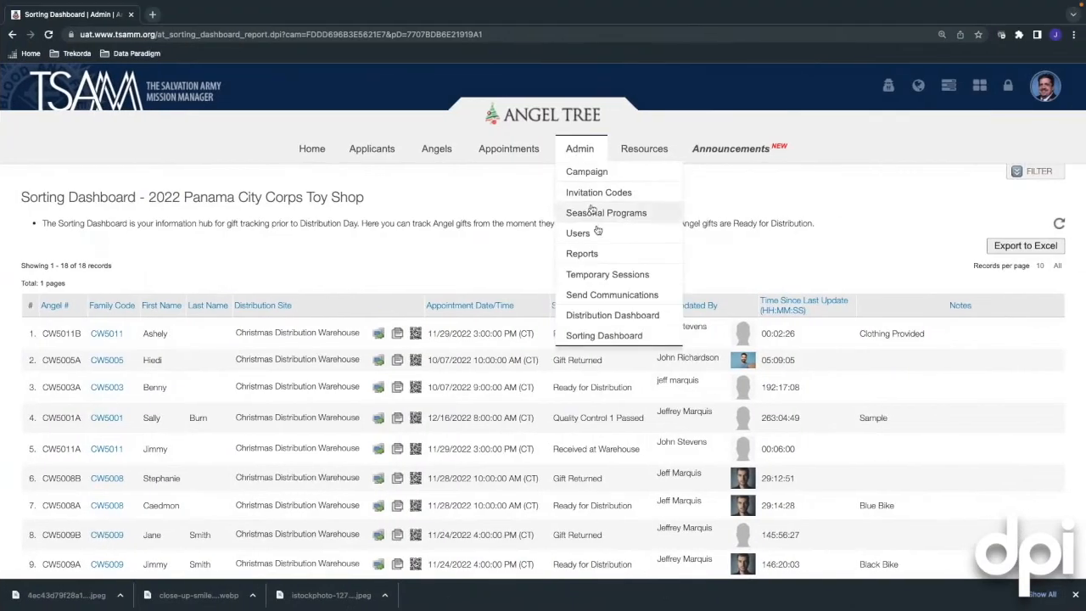
{"action": "left_click", "coordinate": [624, 317]}
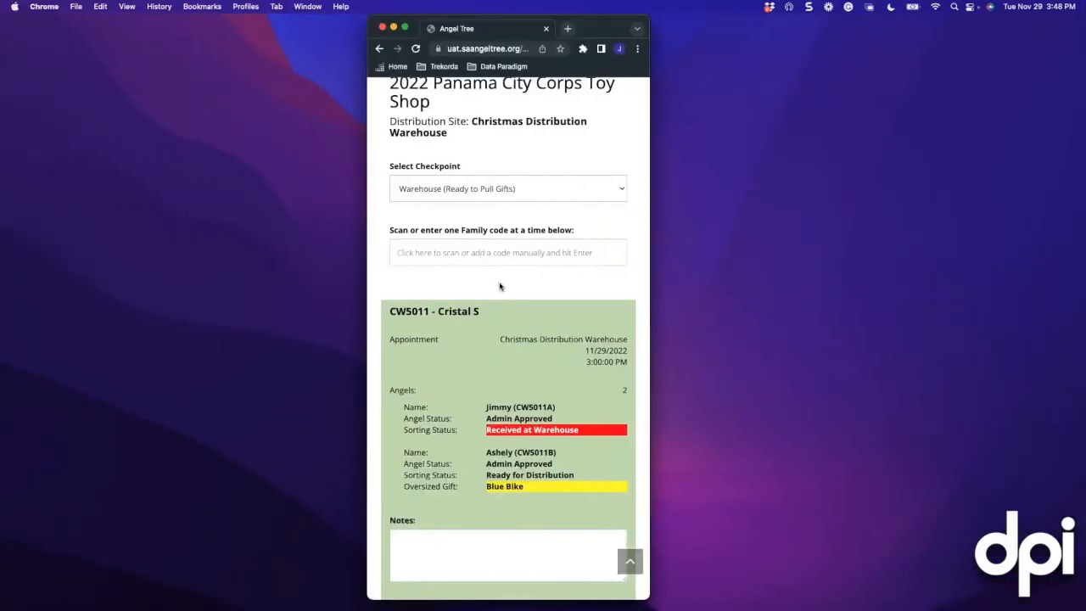
{"action": "scroll", "coordinate": [498, 282], "scroll_direction": "down", "scroll_amount": 2}
{"action": "scroll", "coordinate": [498, 287], "scroll_direction": "up", "scroll_amount": 2}
{"action": "scroll", "coordinate": [499, 287], "scroll_direction": "down", "scroll_amount": 5}
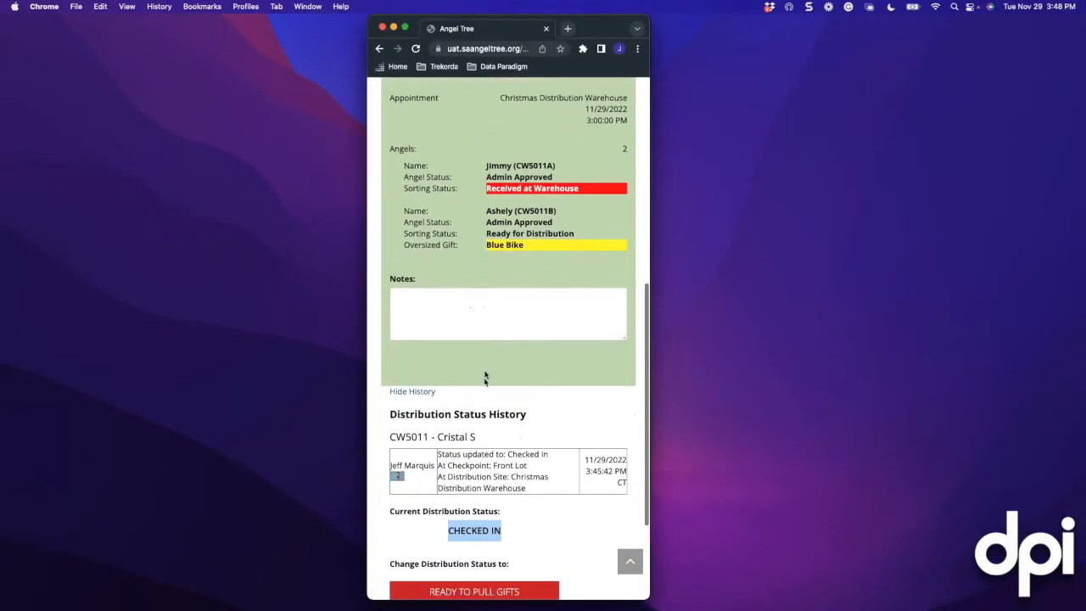
{"action": "scroll", "coordinate": [485, 363], "scroll_direction": "up", "scroll_amount": 4}
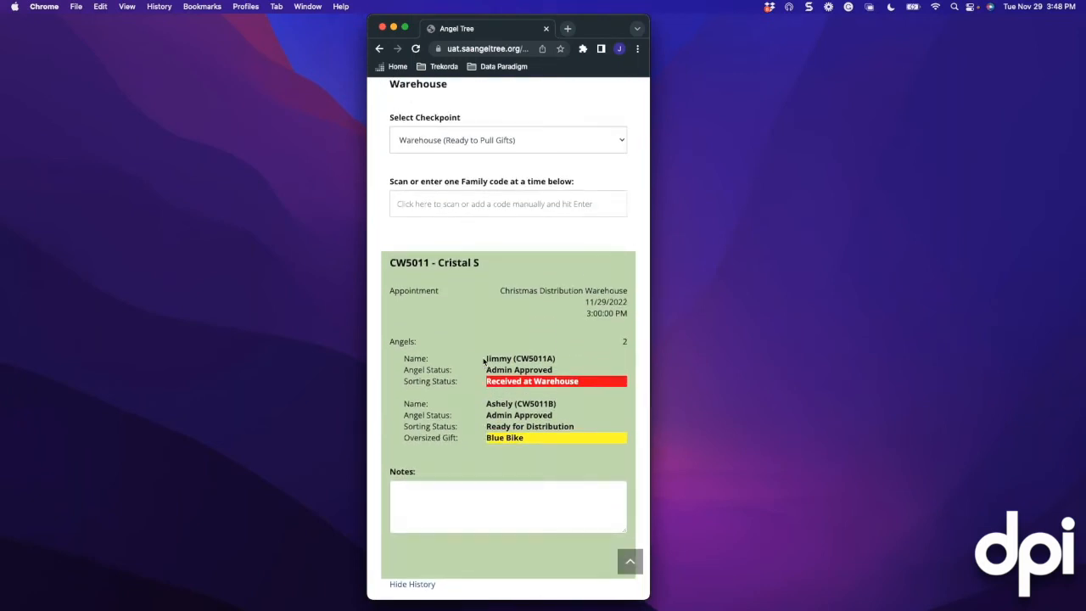
{"action": "scroll", "coordinate": [484, 361], "scroll_direction": "down", "scroll_amount": 6}
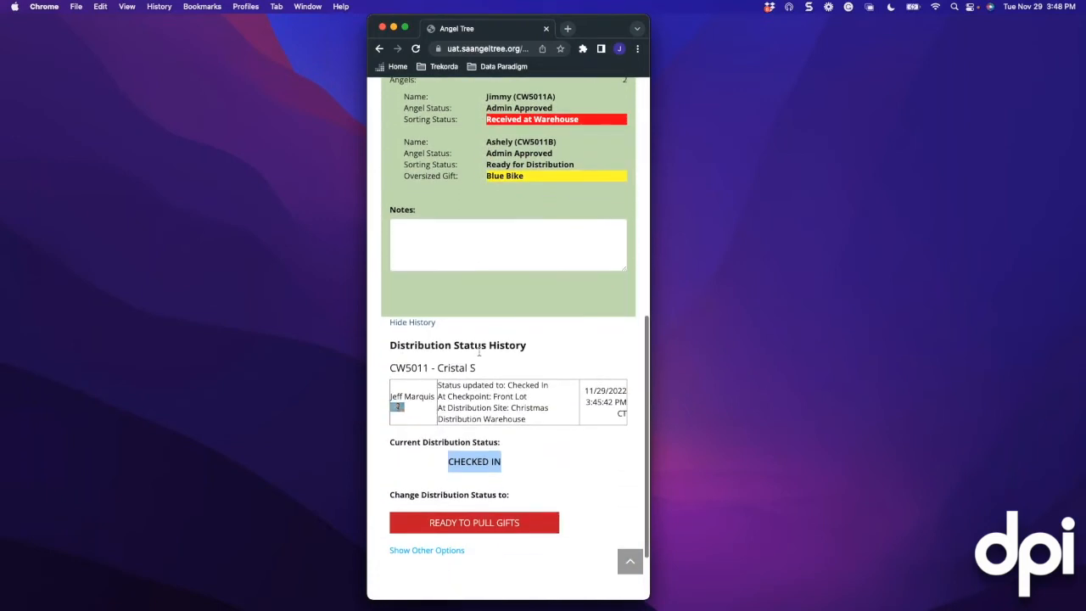
{"action": "scroll", "coordinate": [479, 351], "scroll_direction": "up", "scroll_amount": 3}
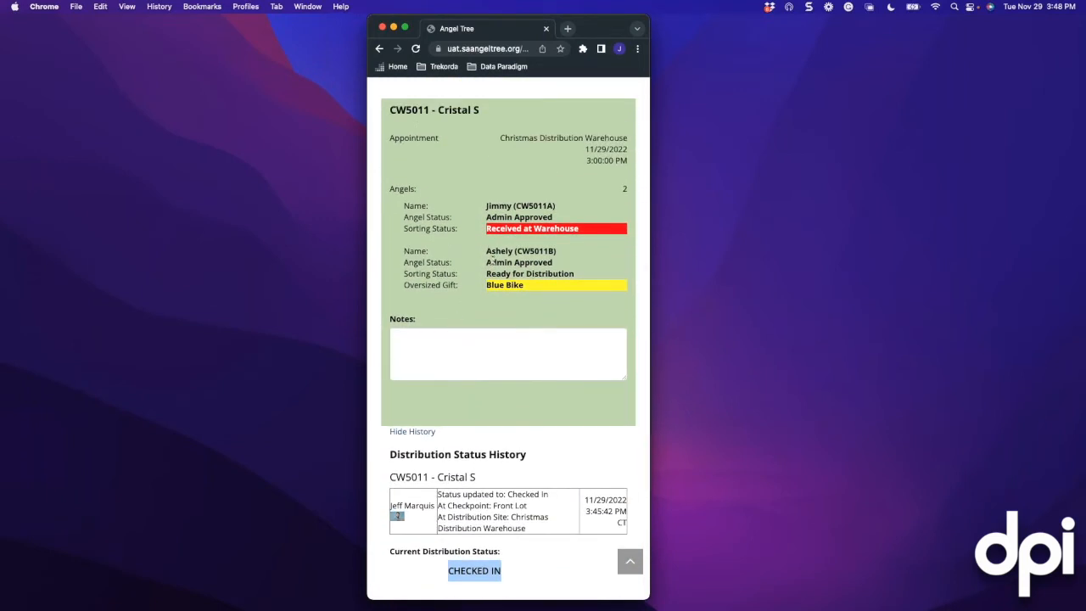
{"action": "scroll", "coordinate": [471, 230], "scroll_direction": "up", "scroll_amount": 1}
{"action": "left_click", "coordinate": [428, 349]}
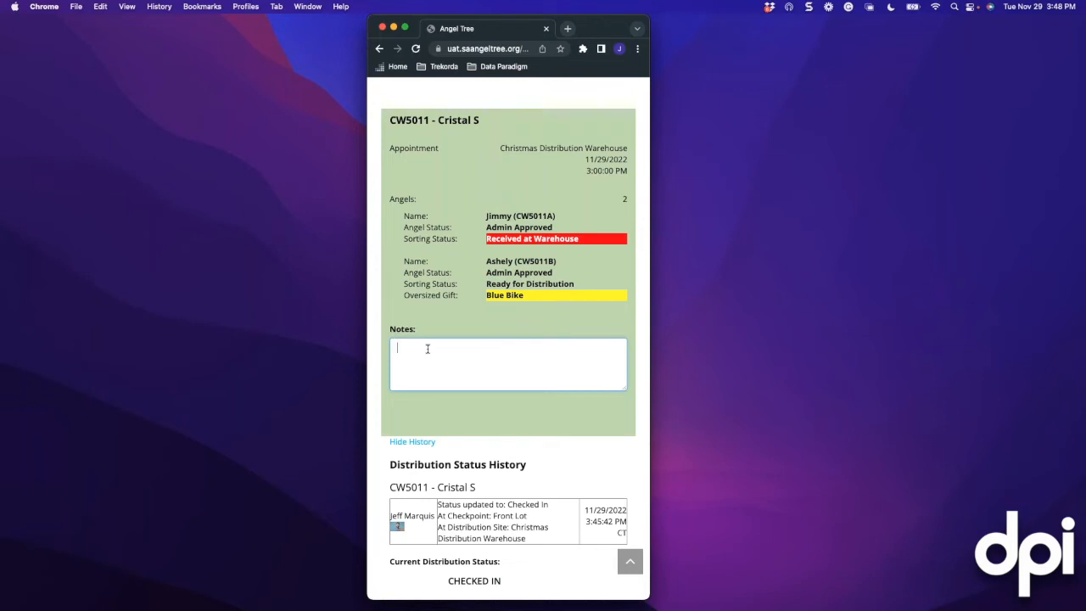
{"action": "type", "text": "Red Camry"}
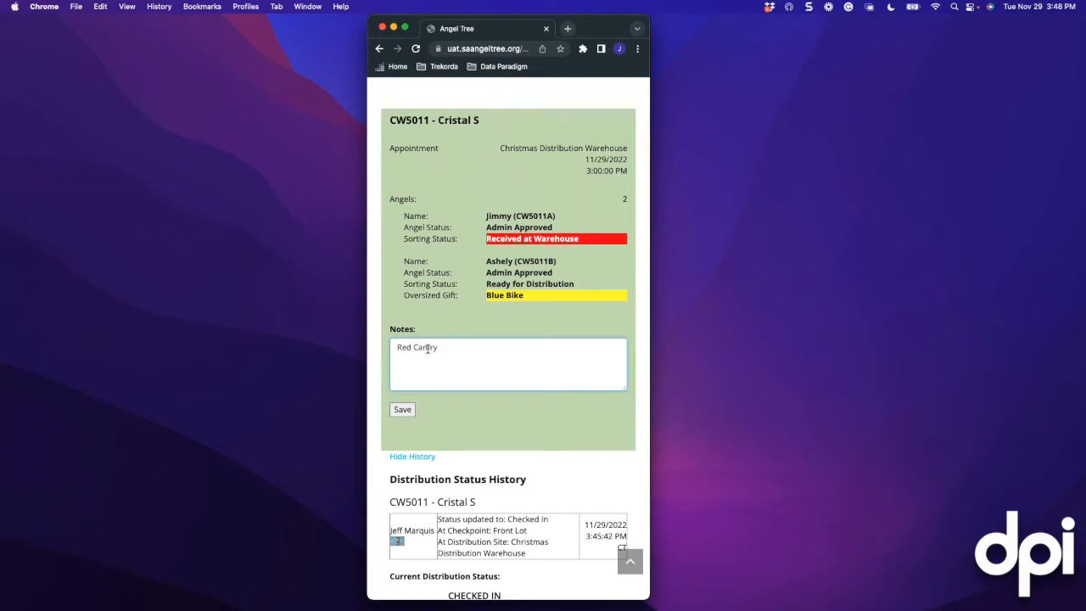
{"action": "key", "text": "Return"}
{"action": "type", "text": "Lane2"}
{"action": "key", "text": "BackSpace"}
{"action": "type", "text": "2"}
{"action": "left_click", "coordinate": [398, 410]}
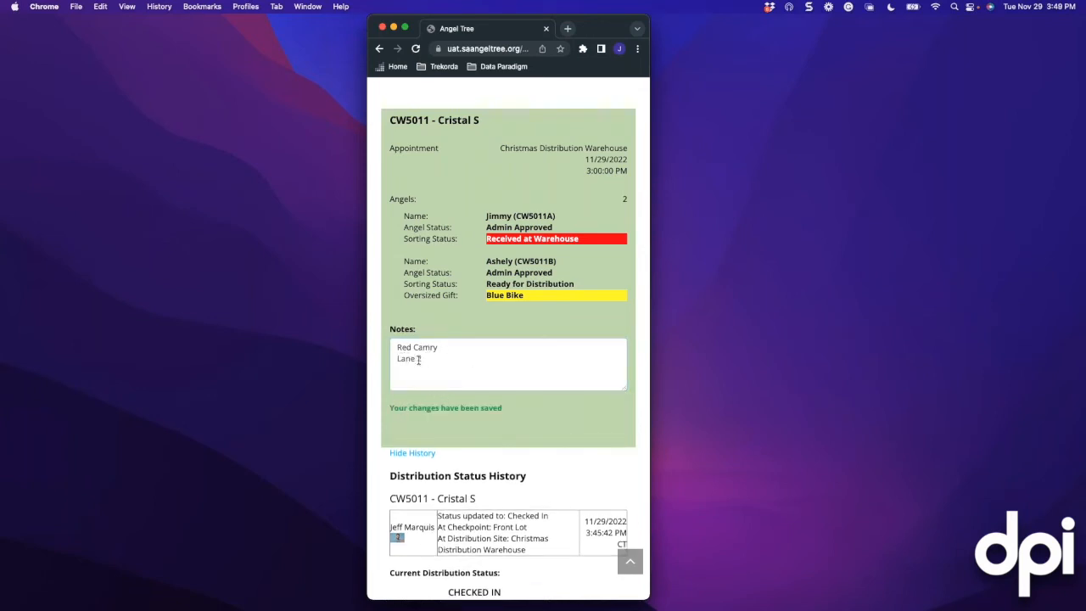
Move family CW5011 to Ready to Pull Gifts
{"action": "scroll", "coordinate": [426, 367], "scroll_direction": "down", "scroll_amount": 2}
{"action": "scroll", "coordinate": [426, 367], "scroll_direction": "down", "scroll_amount": 5}
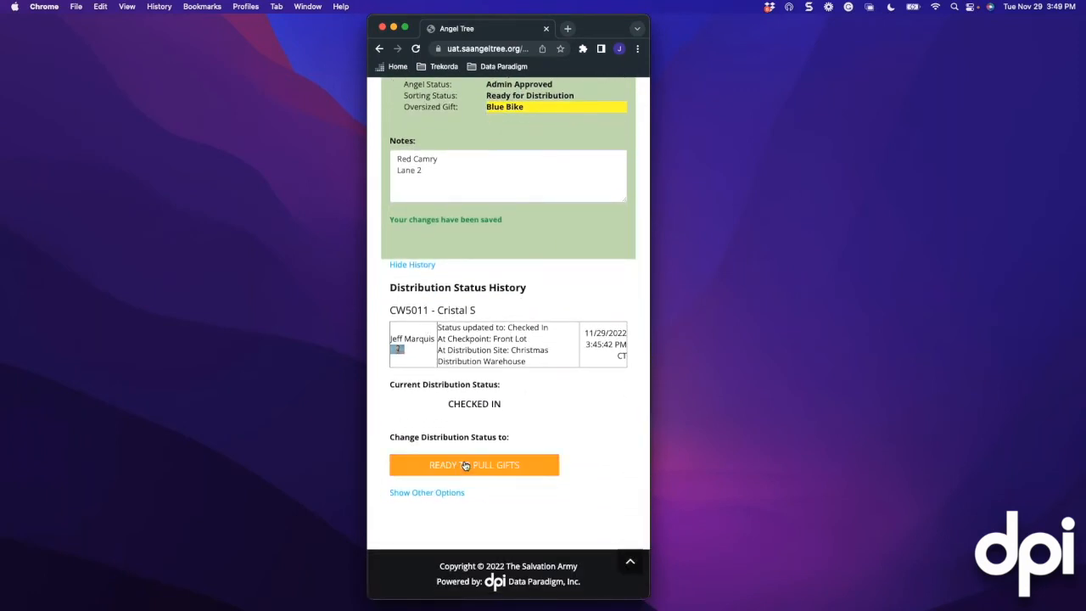
{"action": "left_click", "coordinate": [465, 465]}
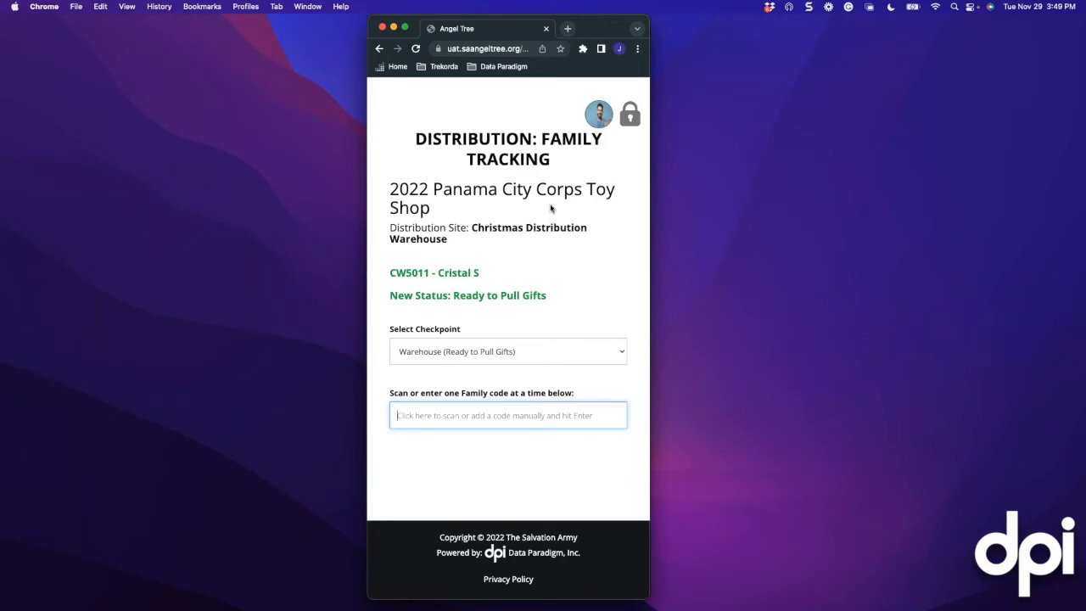
Switch to the full-screen Distribution Dashboard showing CW5011 at Ready to Pull Gifts
{"action": "key", "text": "ctrl+Right"}
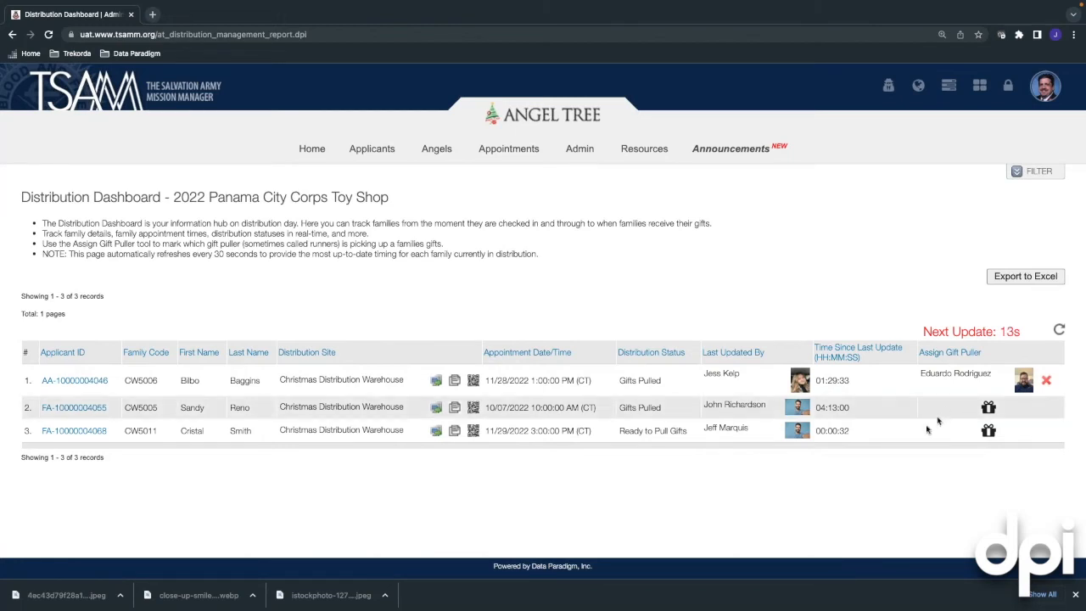
Assign a gift puller to family CW5011, then return to the Family Tracking window
{"action": "left_click", "coordinate": [988, 431]}
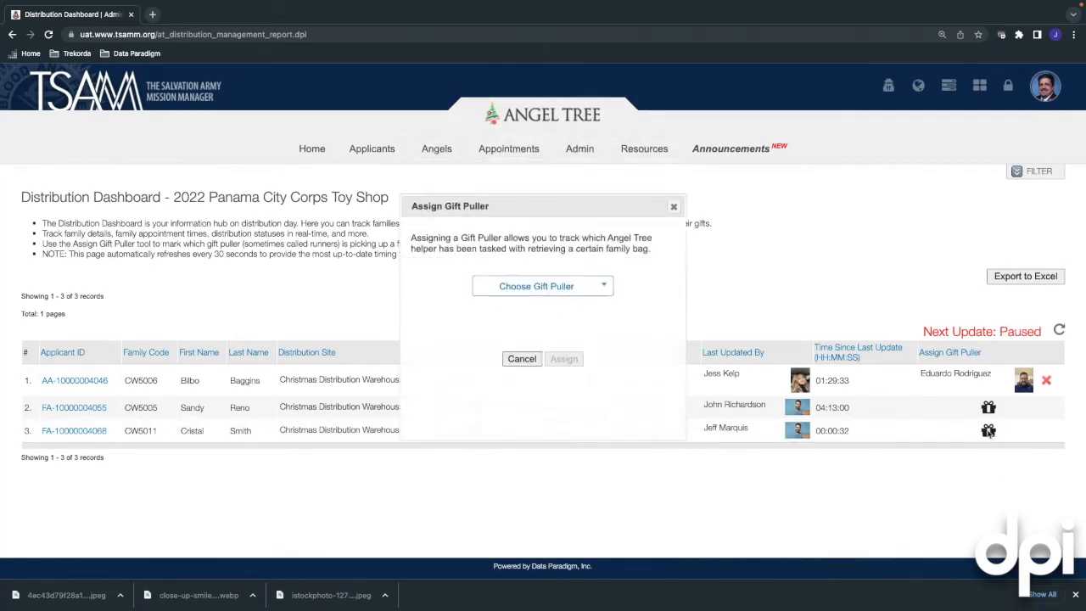
{"action": "left_click", "coordinate": [603, 291]}
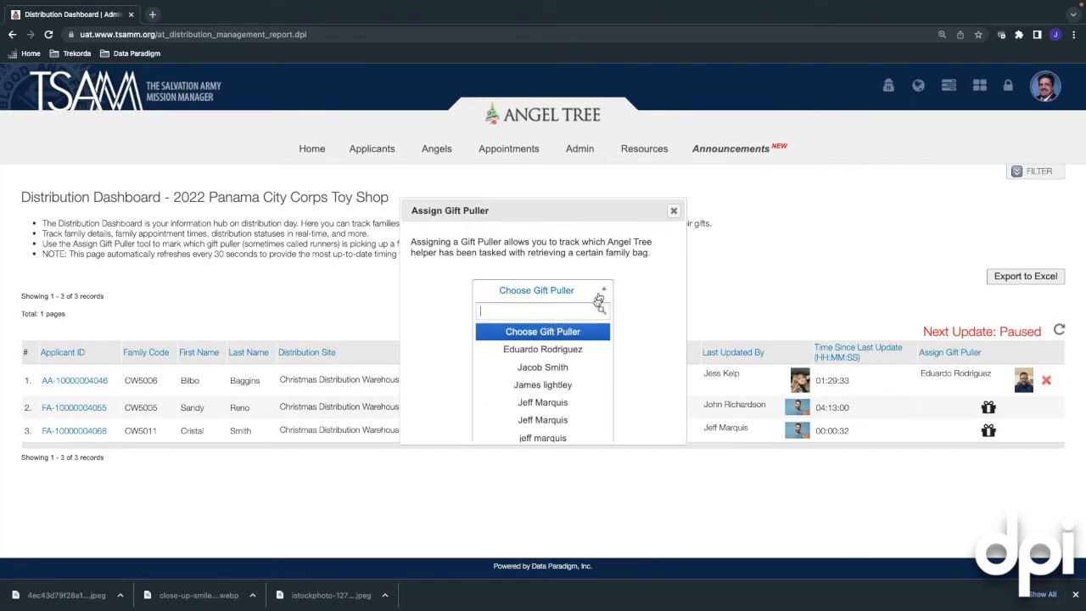
{"action": "left_click", "coordinate": [526, 368]}
{"action": "left_click", "coordinate": [564, 364]}
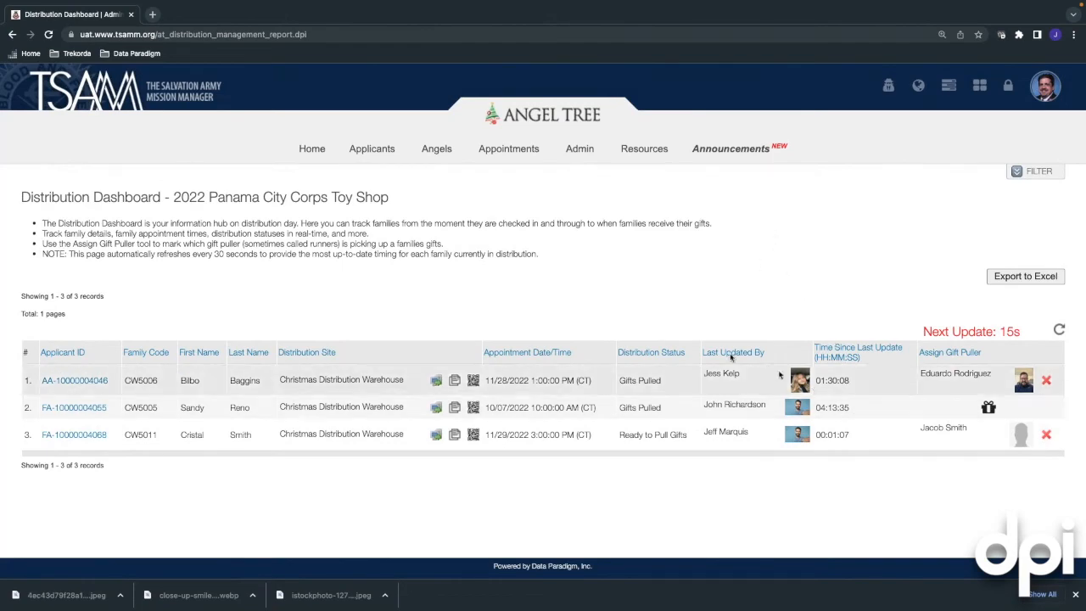
{"action": "key", "text": "ctrl+Left"}
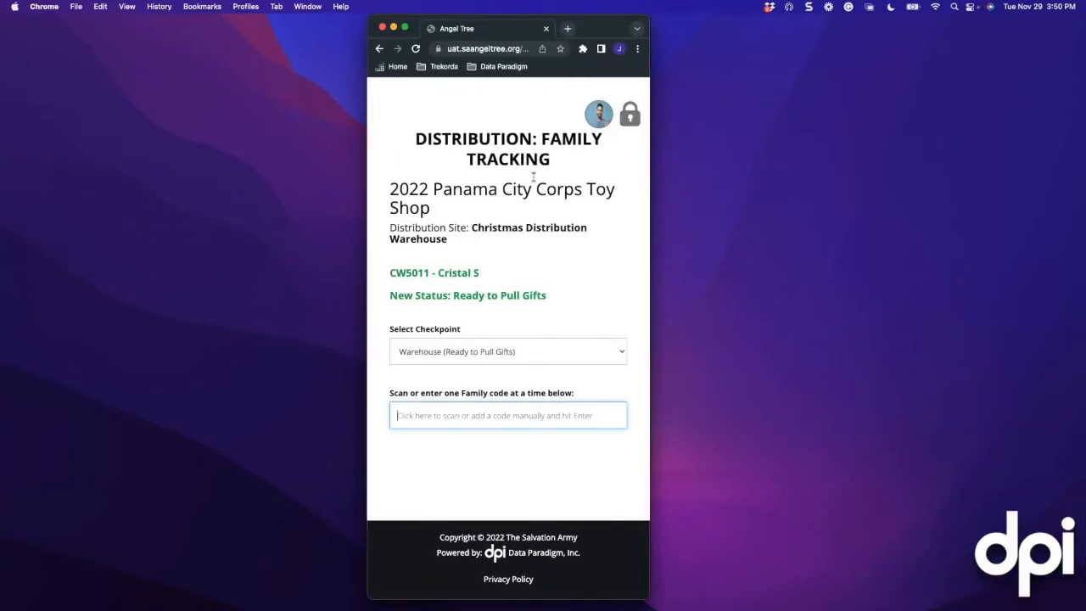
Switch to the Parking Lot (Gifts Pulled) checkpoint, load CW5011 and mark it Gifts Pulled
{"action": "left_click", "coordinate": [500, 353]}
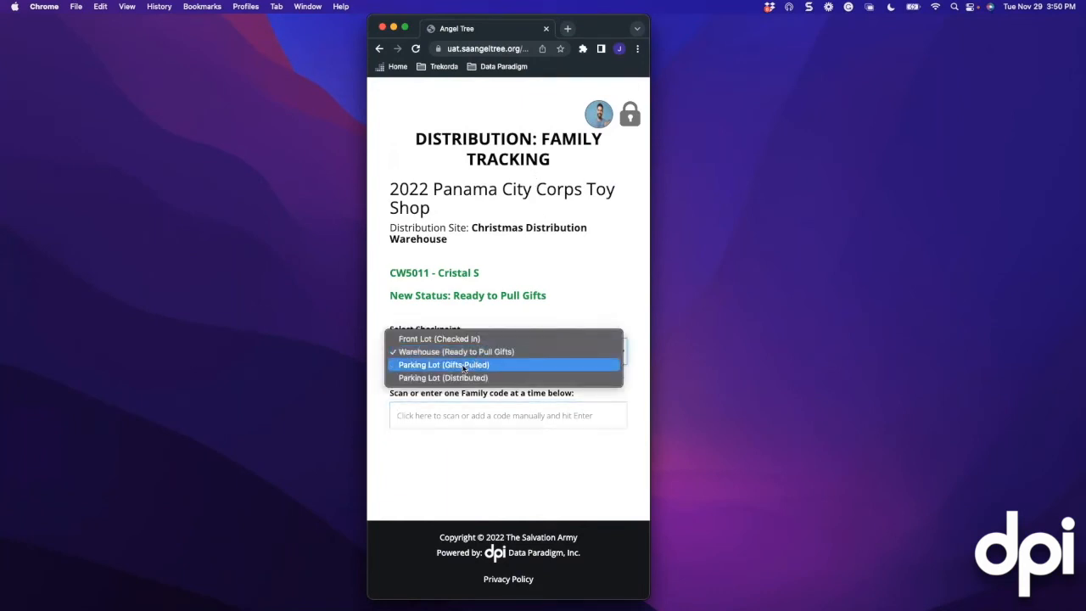
{"action": "left_click", "coordinate": [464, 366]}
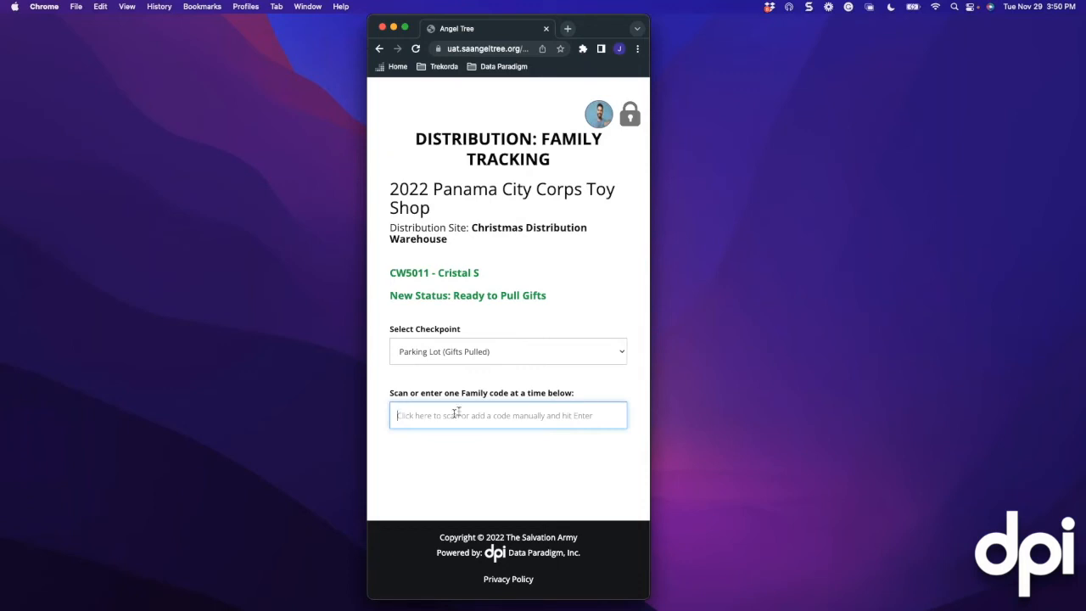
{"action": "type", "text": "cw5011"}
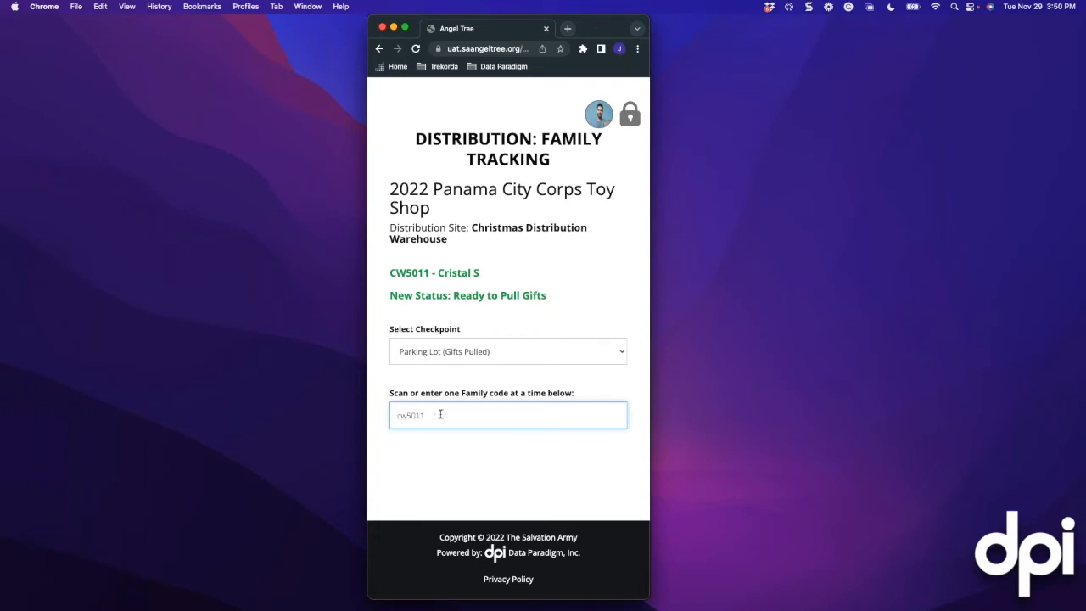
{"action": "key", "text": "Return"}
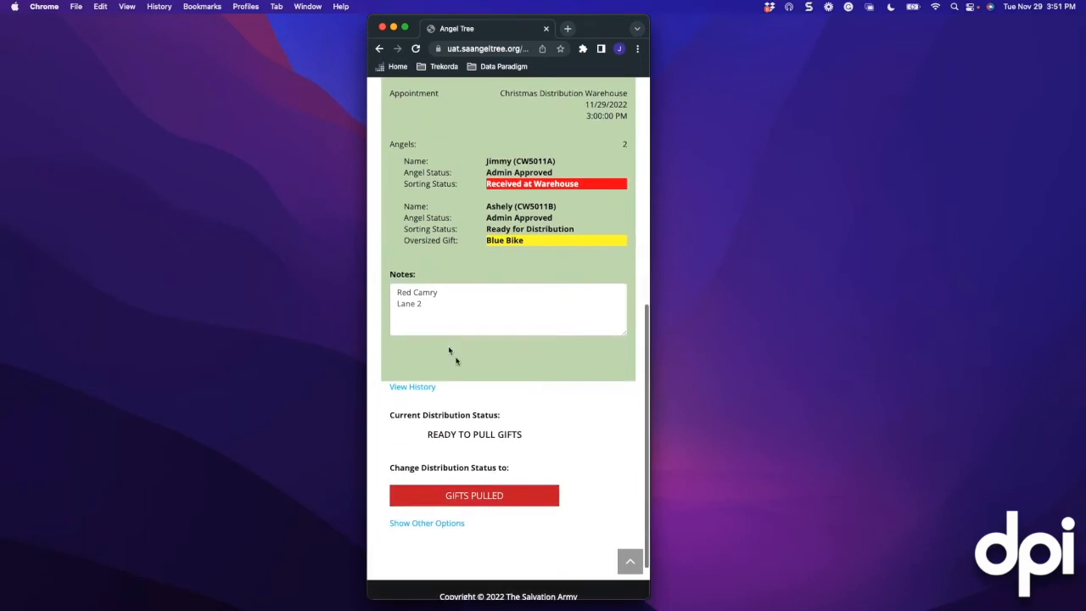
{"action": "scroll", "coordinate": [443, 339], "scroll_direction": "down", "scroll_amount": 1}
{"action": "left_click_drag", "start_coordinate": [397, 293], "coordinate": [431, 304]}
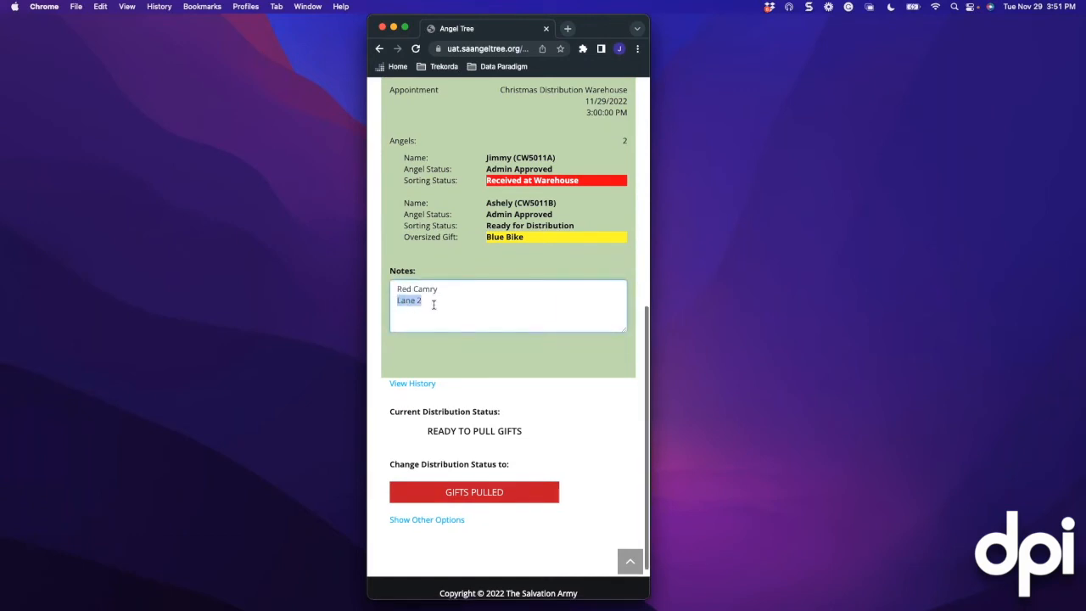
{"action": "scroll", "coordinate": [434, 306], "scroll_direction": "up", "scroll_amount": 1}
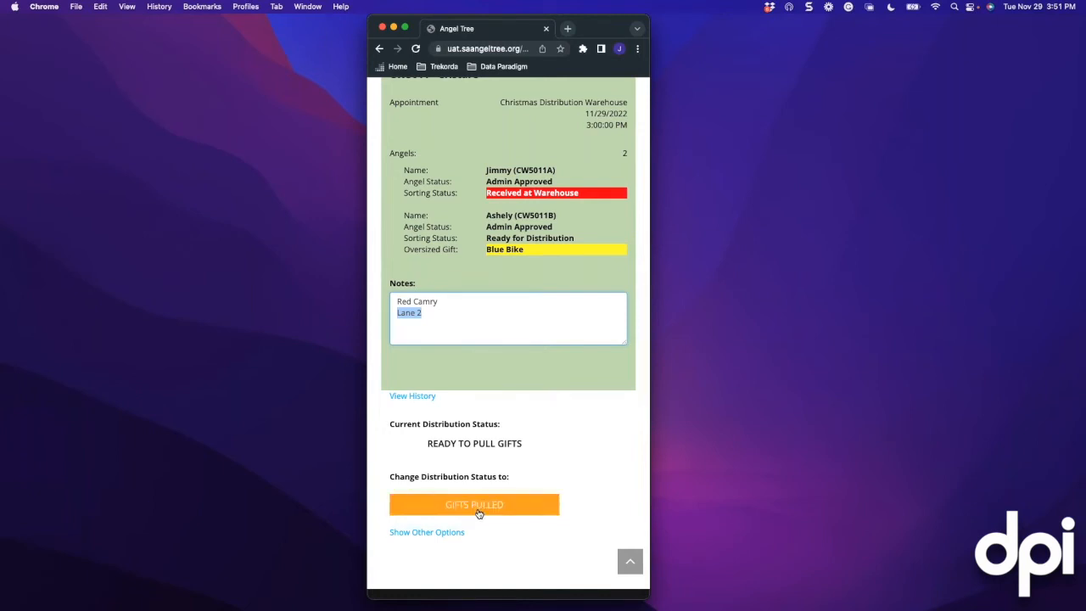
{"action": "left_click", "coordinate": [479, 513]}
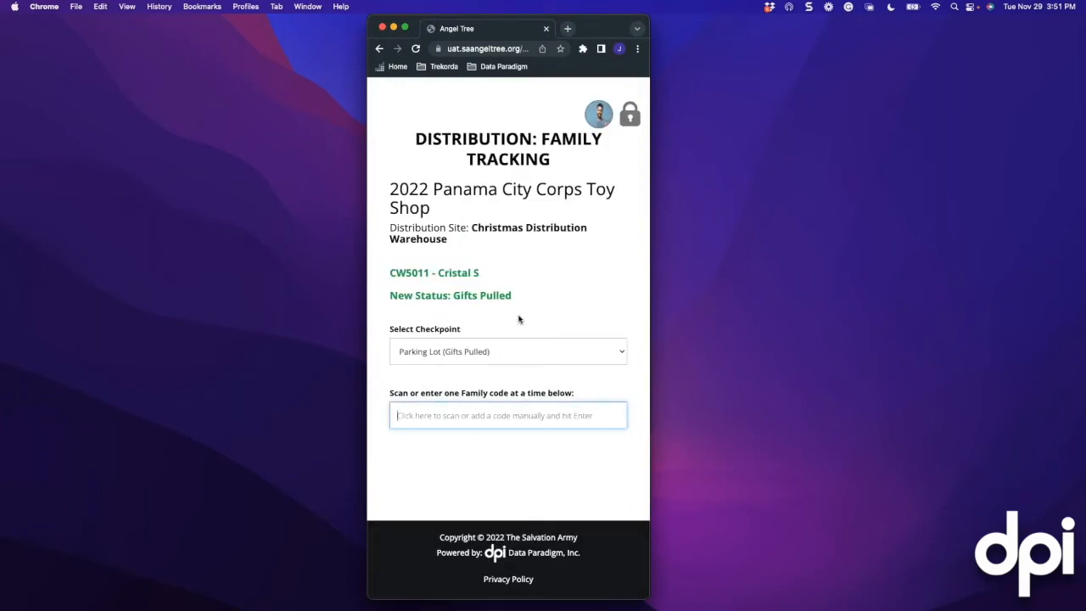
Load family CW5011 on the dashboard window and start its distribution with DISTRIBUTED
{"action": "key", "text": "ctrl+Right"}
{"action": "type", "text": "CW5011"}
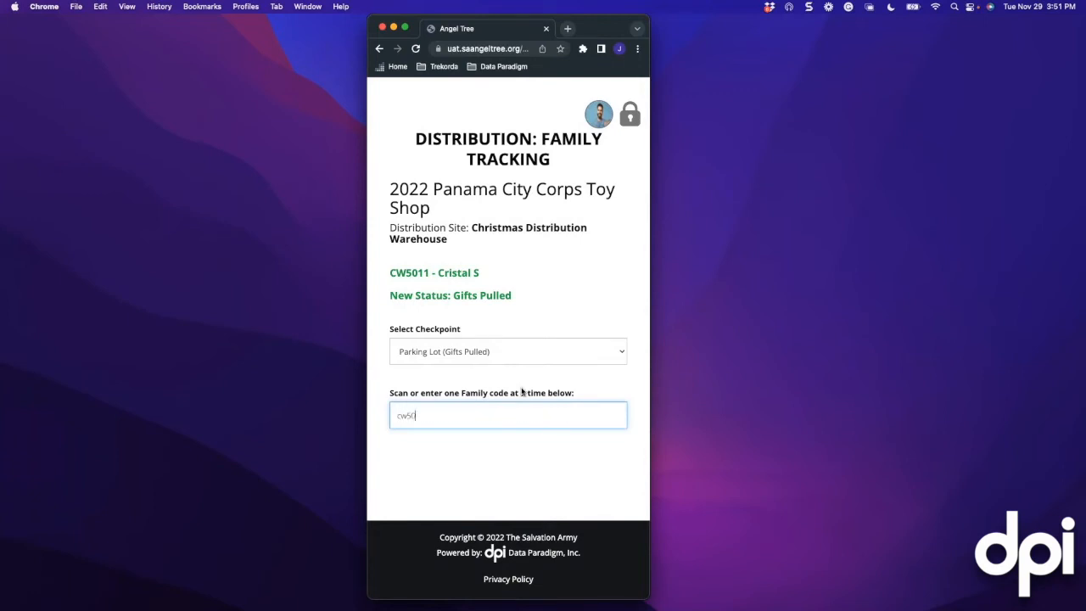
{"action": "key", "text": "Return"}
{"action": "scroll", "coordinate": [522, 391], "scroll_direction": "down", "scroll_amount": 5}
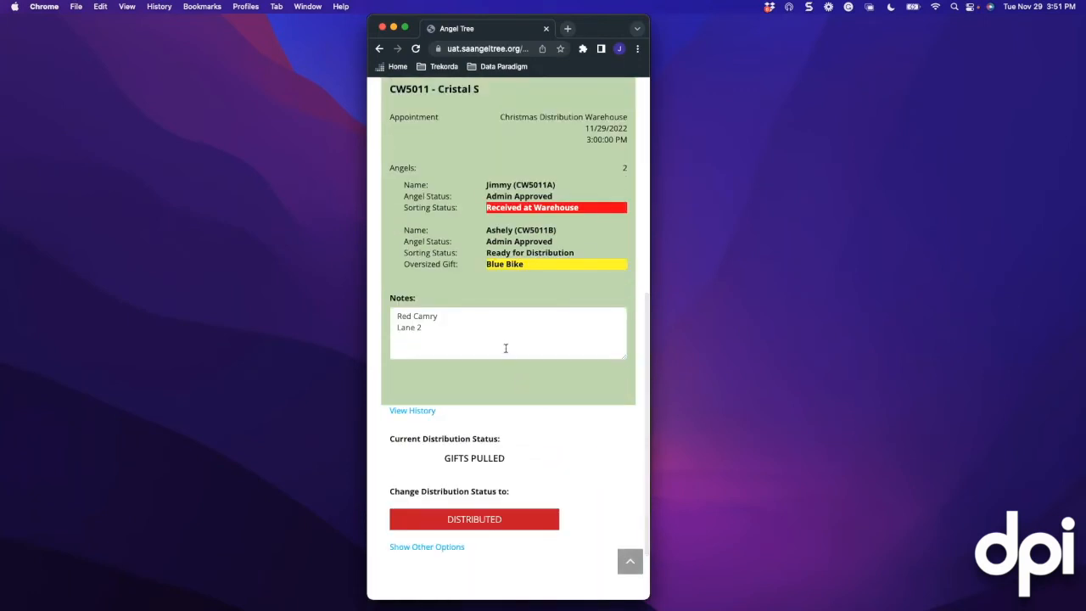
{"action": "scroll", "coordinate": [502, 347], "scroll_direction": "down", "scroll_amount": 2}
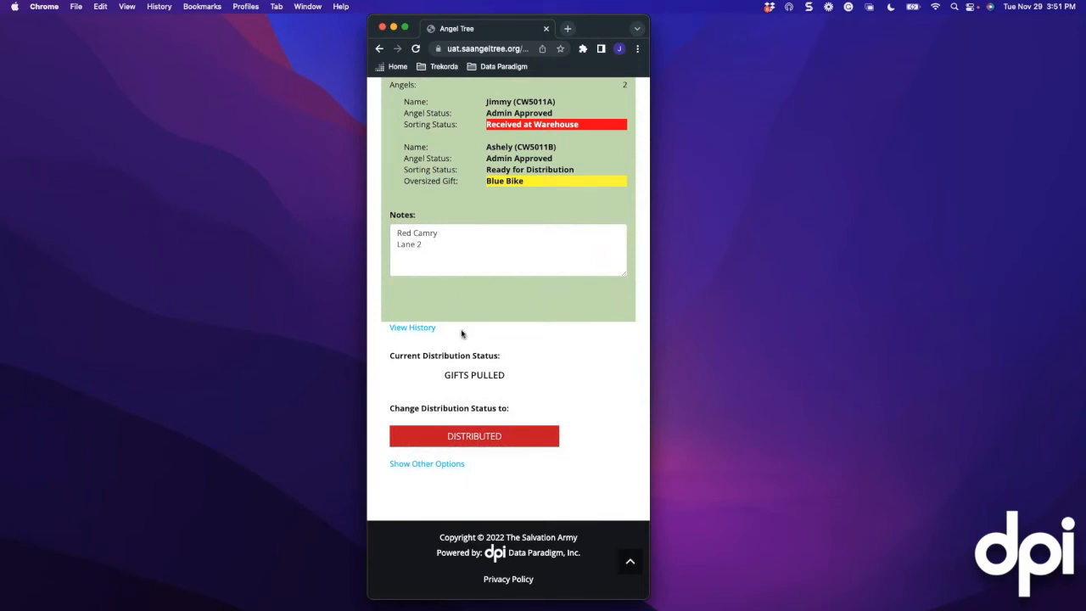
{"action": "left_click", "coordinate": [476, 441]}
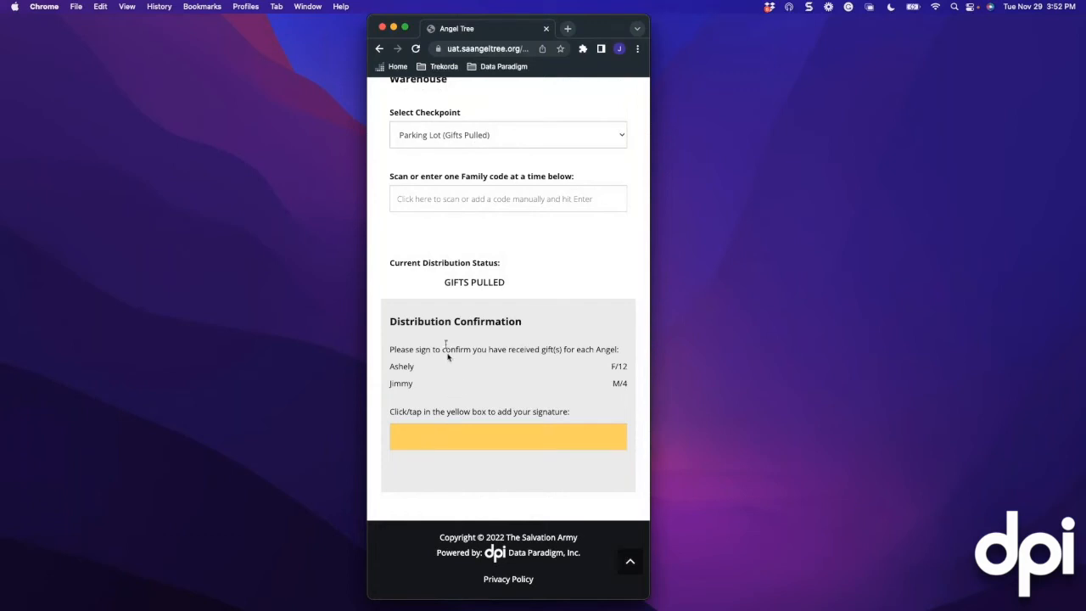
Draw the family's signature on the pad and apply it to CW5011's confirmation
{"action": "scroll", "coordinate": [458, 269], "scroll_direction": "up", "scroll_amount": 1}
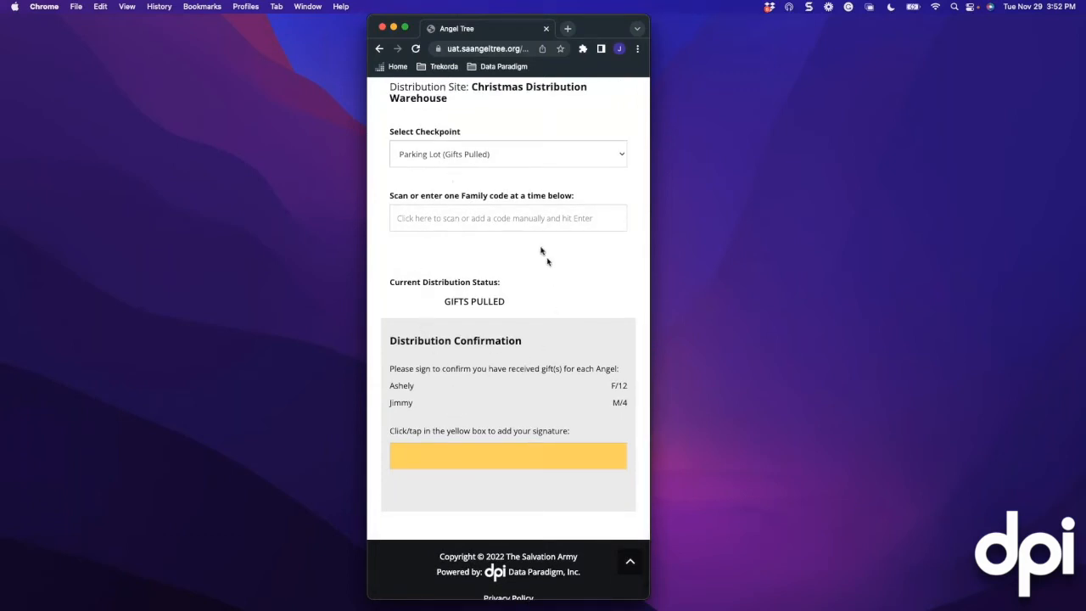
{"action": "scroll", "coordinate": [481, 421], "scroll_direction": "down", "scroll_amount": 1}
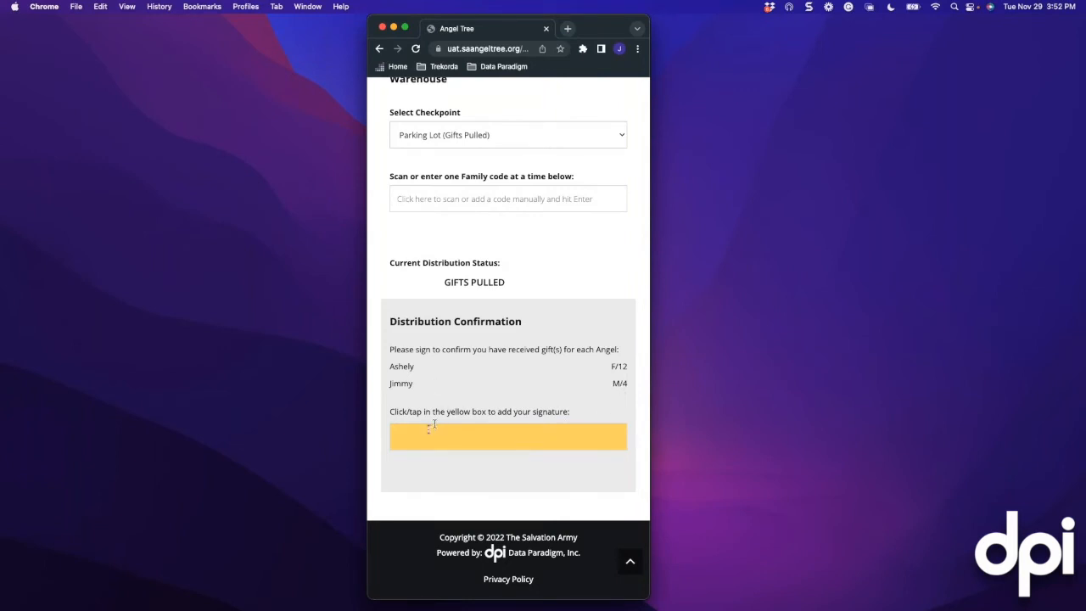
{"action": "left_click", "coordinate": [408, 435]}
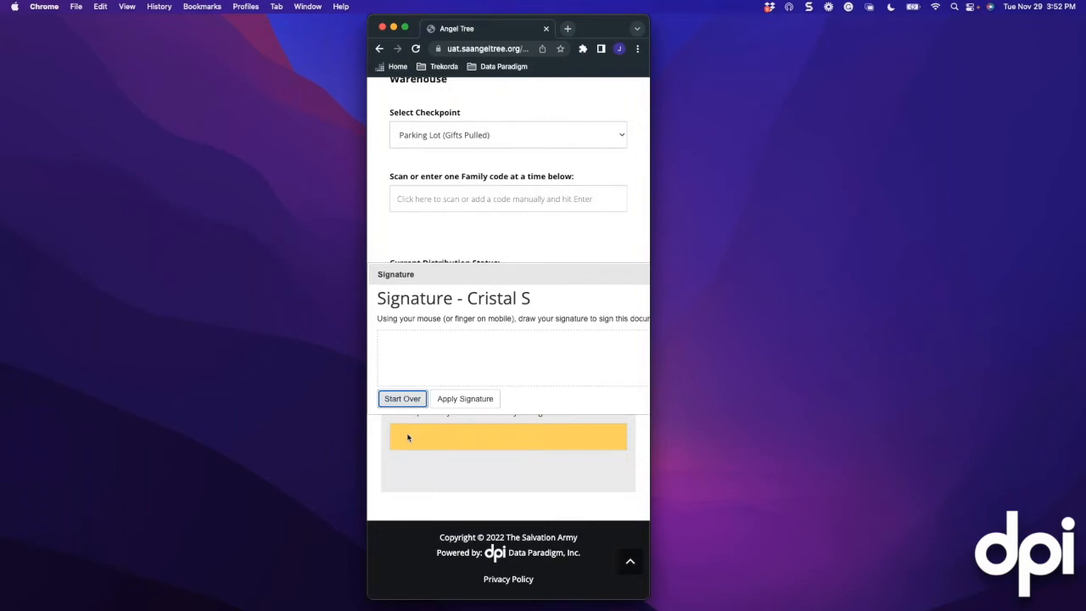
{"action": "mouse_move", "coordinate": [427, 358]}
{"action": "left_mouse_down"}
{"action": "mouse_move", "coordinate": [447, 342]}
{"action": "mouse_move", "coordinate": [501, 348]}
{"action": "mouse_move", "coordinate": [450, 347]}
{"action": "left_mouse_up"}
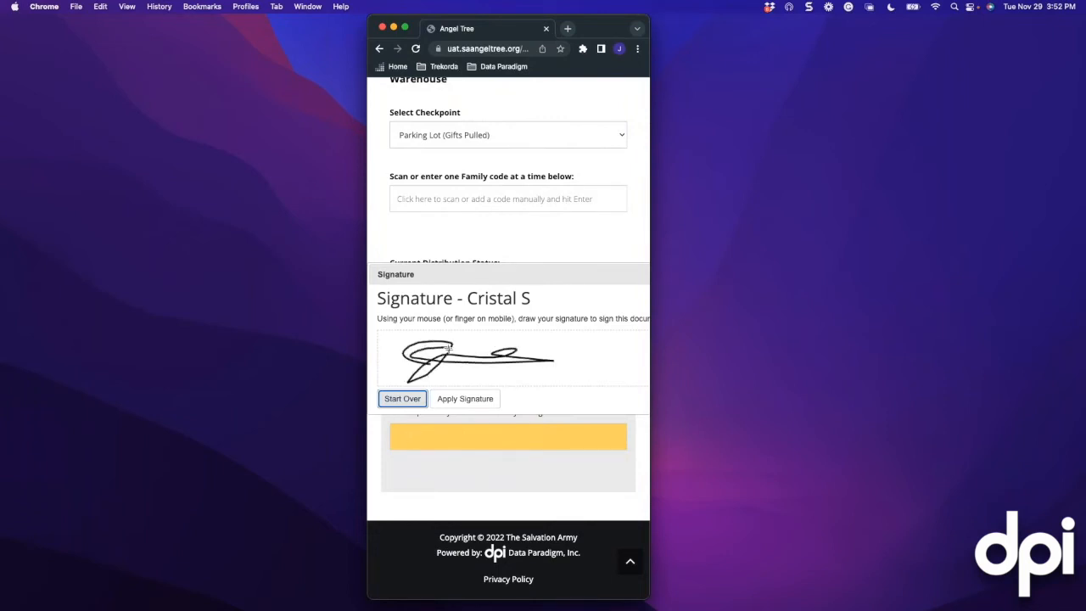
{"action": "left_click", "coordinate": [466, 398]}
{"action": "scroll", "coordinate": [462, 424], "scroll_direction": "down", "scroll_amount": 2}
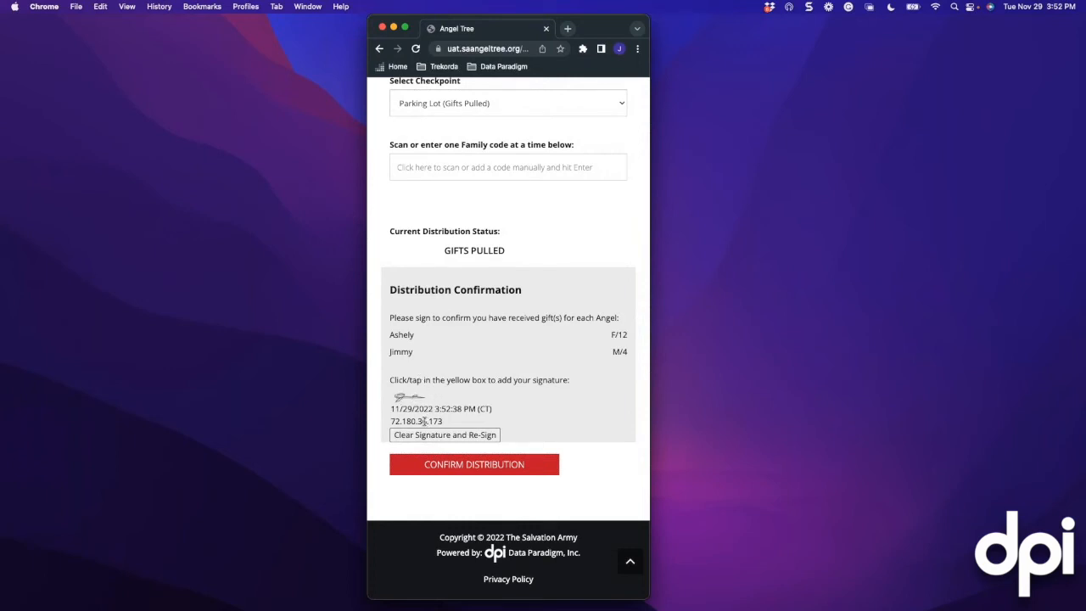
Submit CW5011's signed confirmation and accept the change to Distributed status
{"action": "left_click", "coordinate": [469, 468]}
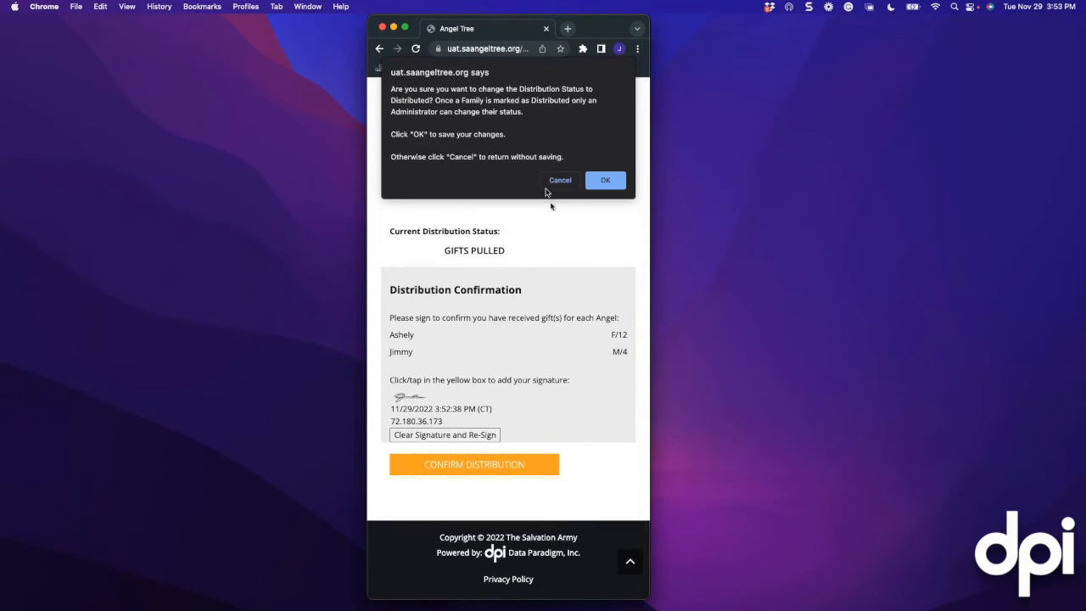
{"action": "left_click", "coordinate": [606, 180]}
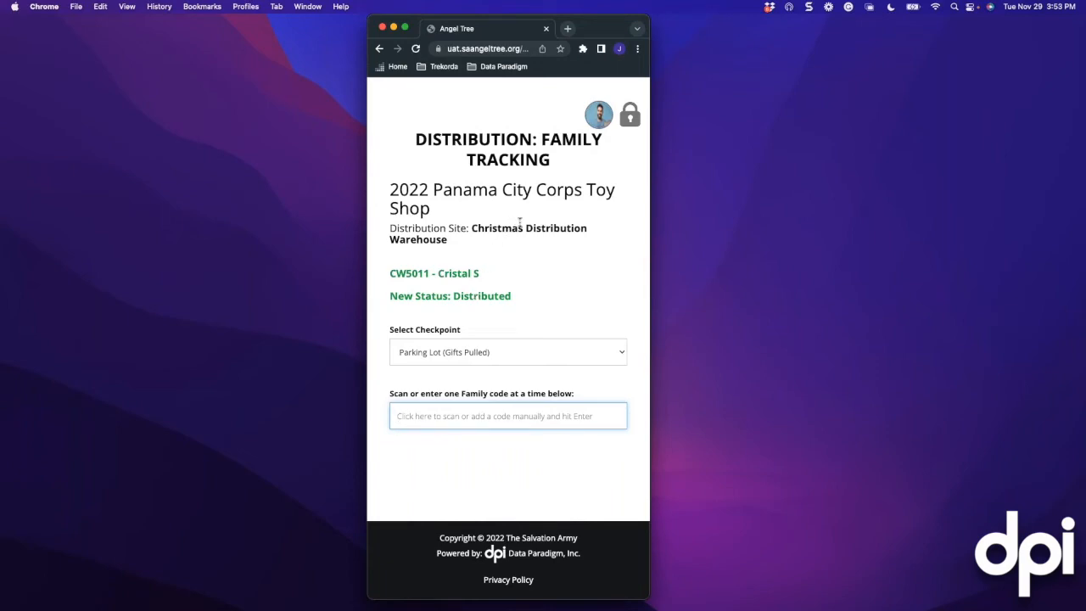
{"action": "scroll", "coordinate": [520, 222], "scroll_direction": "right", "scroll_amount": 1}
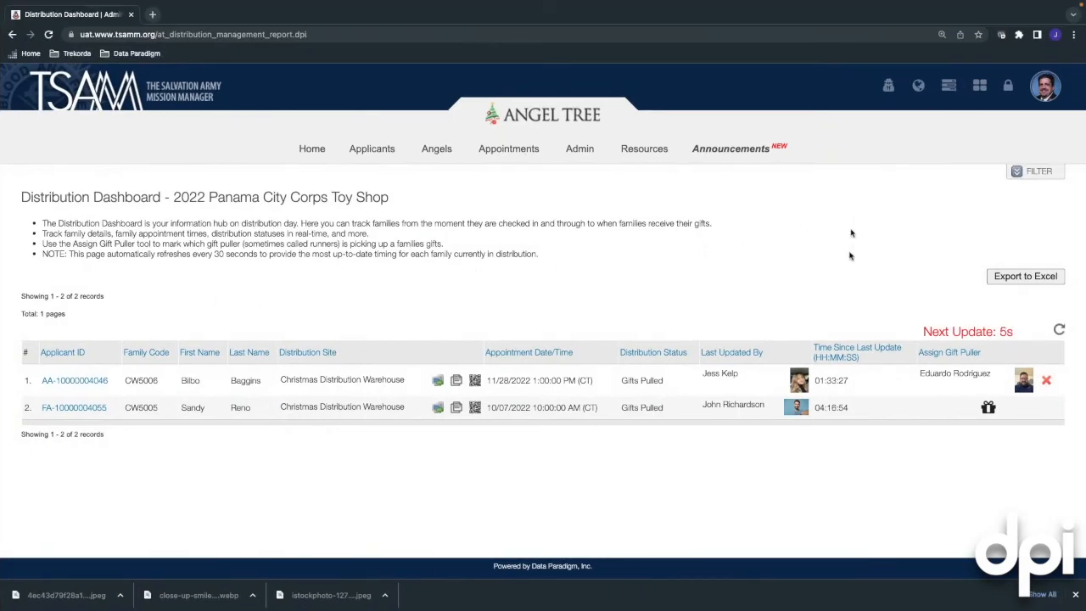
Filter the dashboard to status Distributed and site Christmas Distribution Warehouse, then refresh
{"action": "left_click", "coordinate": [1018, 173]}
{"action": "left_click", "coordinate": [227, 214]}
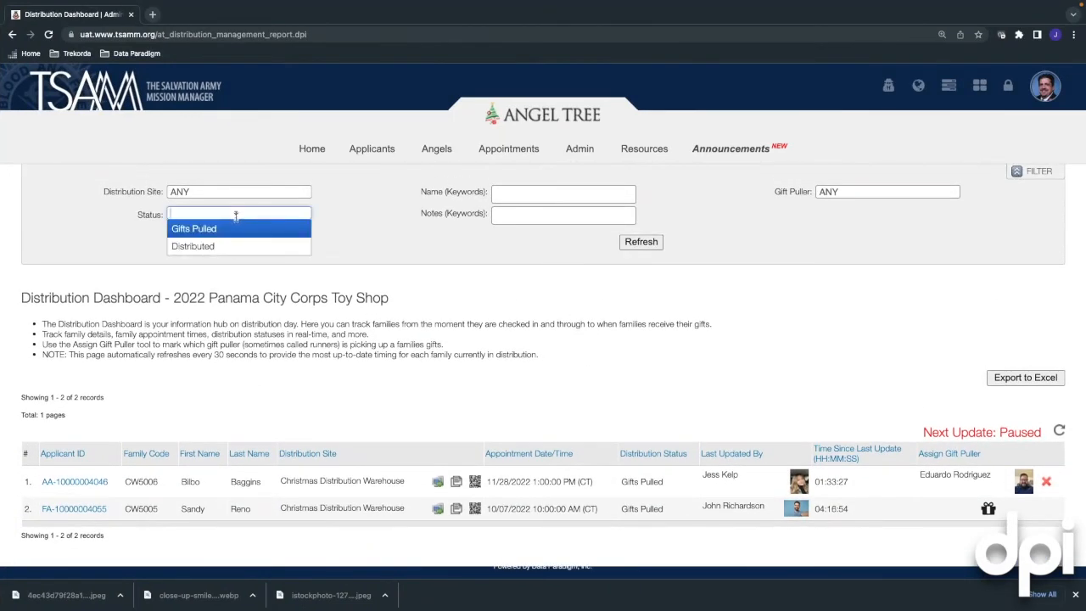
{"action": "left_click", "coordinate": [217, 248]}
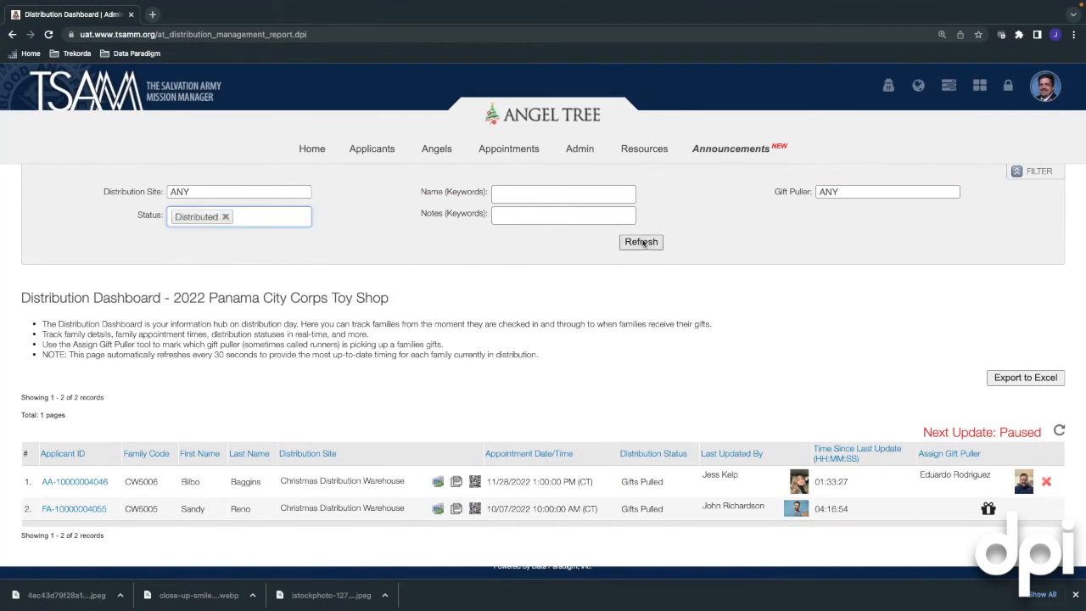
{"action": "left_click", "coordinate": [299, 193]}
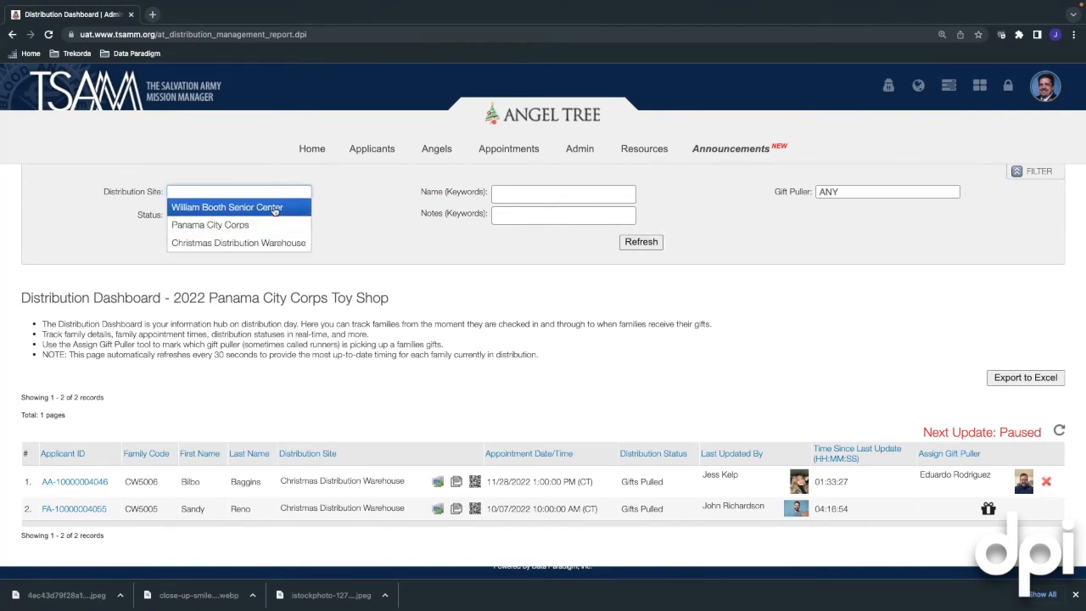
{"action": "left_click", "coordinate": [275, 209]}
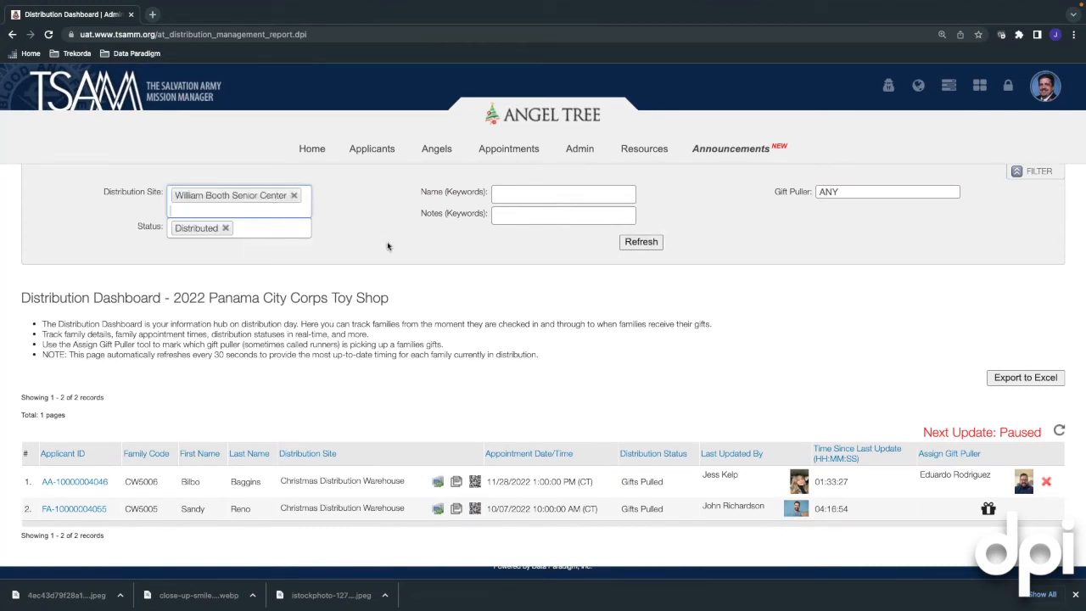
{"action": "left_click", "coordinate": [294, 195]}
{"action": "left_click", "coordinate": [270, 195]}
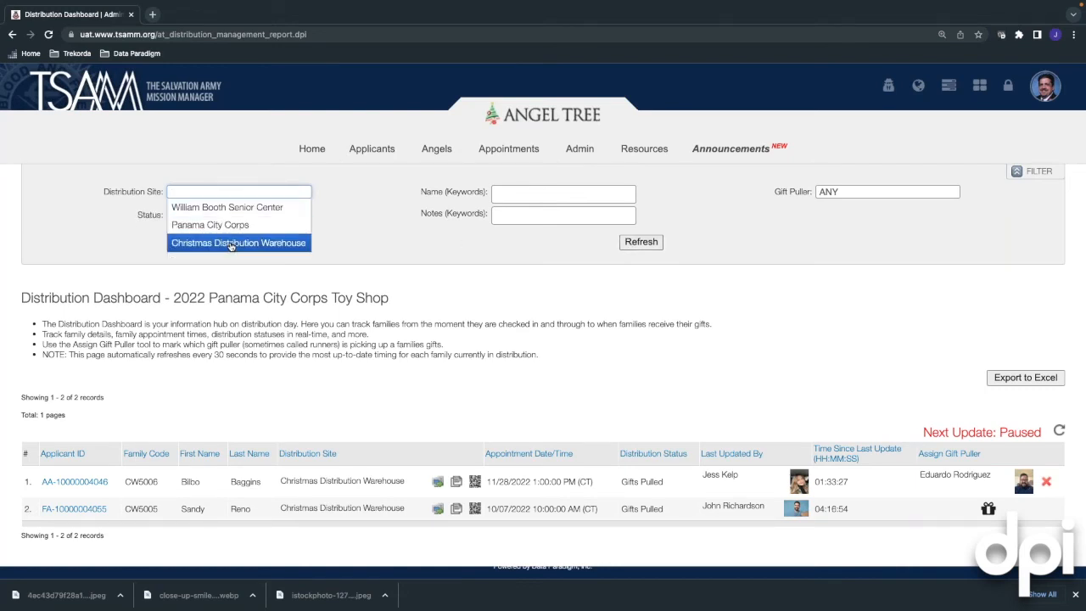
{"action": "left_click", "coordinate": [234, 245]}
{"action": "left_click", "coordinate": [653, 244]}
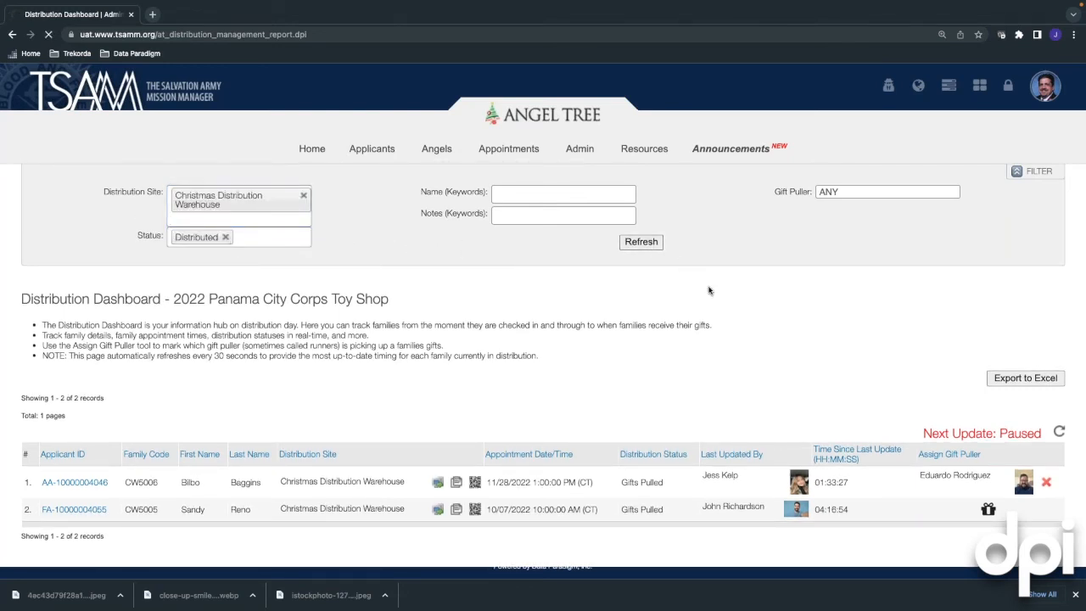
{"action": "scroll", "coordinate": [697, 310], "scroll_direction": "down", "scroll_amount": 2}
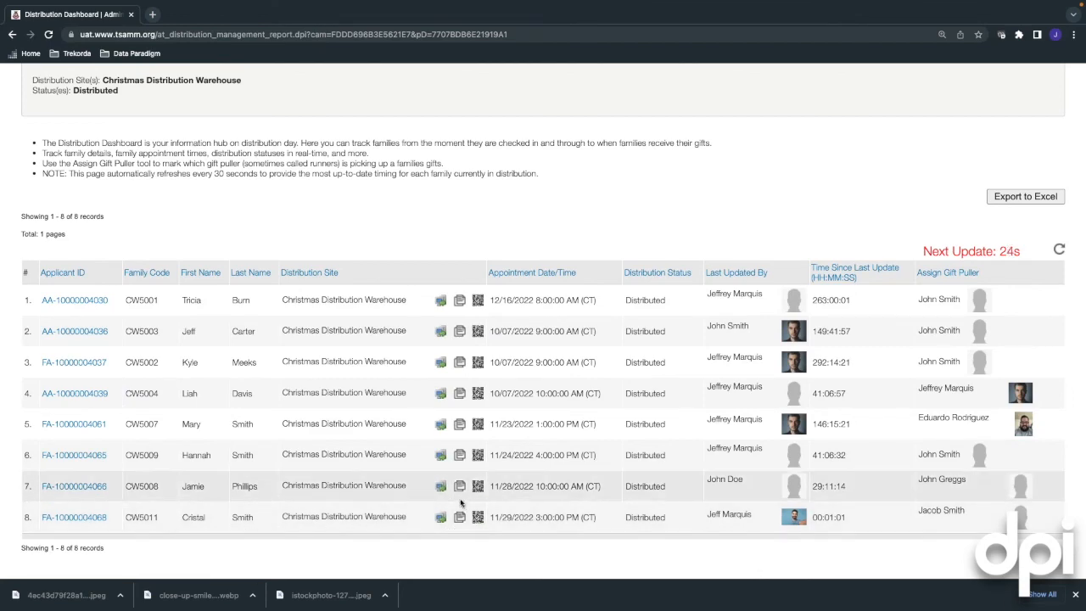
{"action": "scroll", "coordinate": [567, 382], "scroll_direction": "up", "scroll_amount": 3}
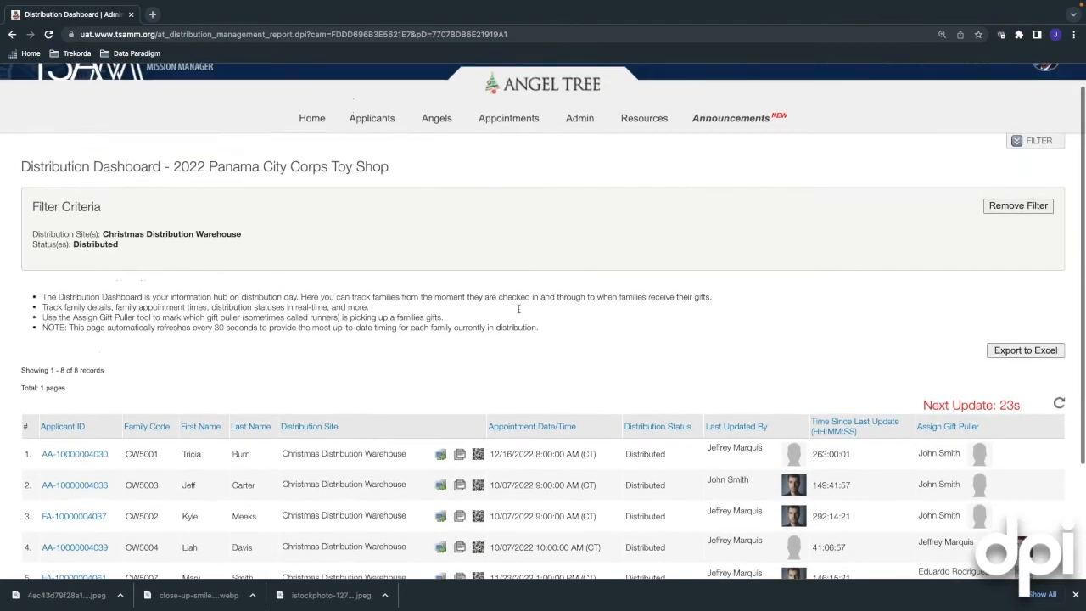
Filter Applicant Records by the applicant's first name to confirm CW5011 shows Distributed, then go Home
{"action": "mouse_move", "coordinate": [382, 129]}
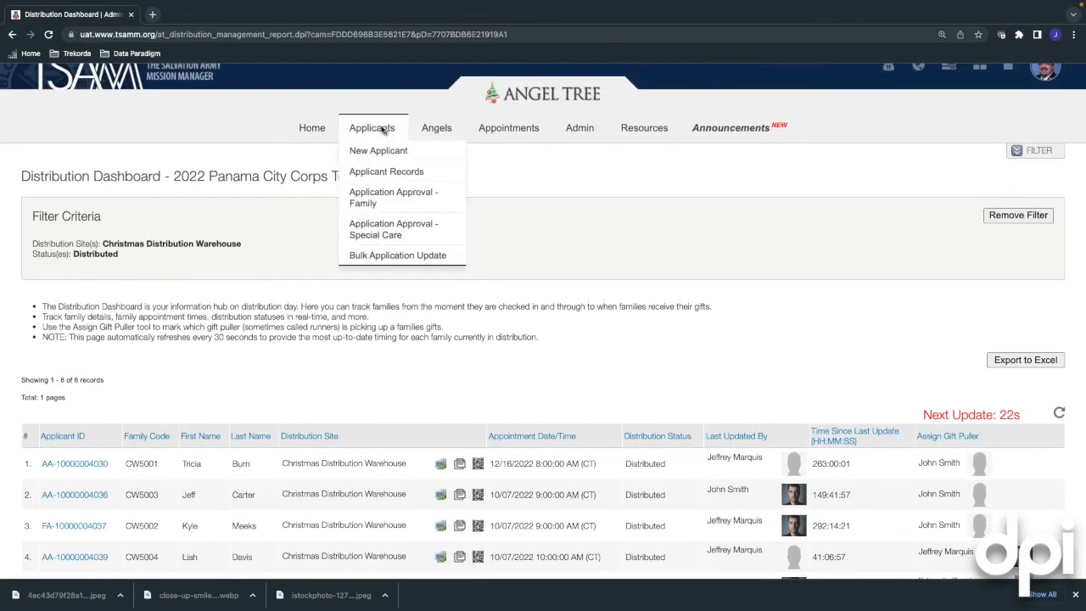
{"action": "left_click", "coordinate": [380, 173]}
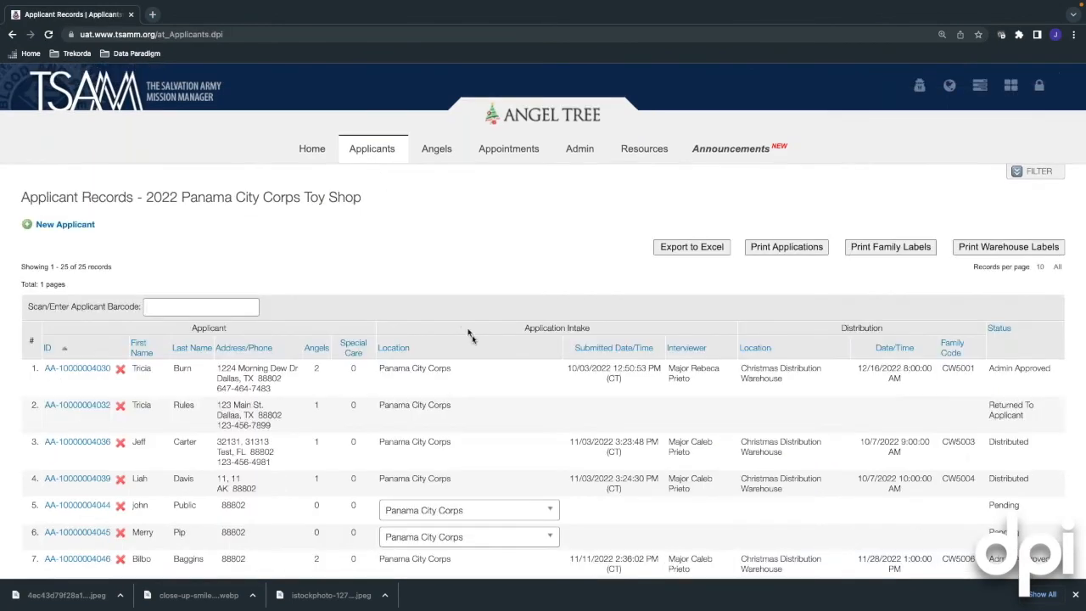
{"action": "scroll", "coordinate": [462, 323], "scroll_direction": "down", "scroll_amount": 1}
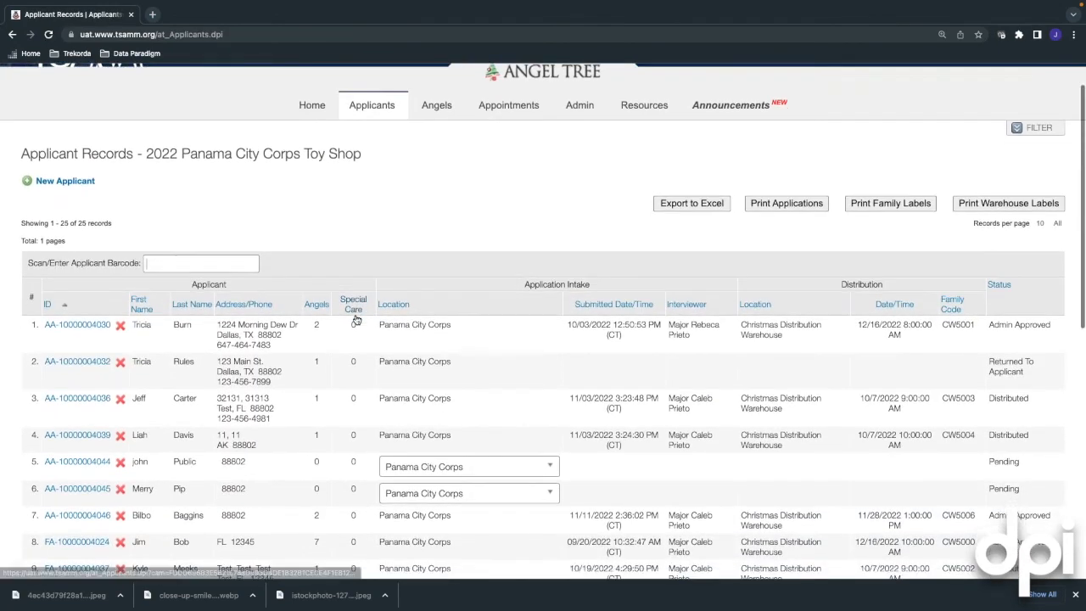
{"action": "scroll", "coordinate": [1022, 176], "scroll_direction": "up", "scroll_amount": 1}
{"action": "left_click", "coordinate": [1022, 175]}
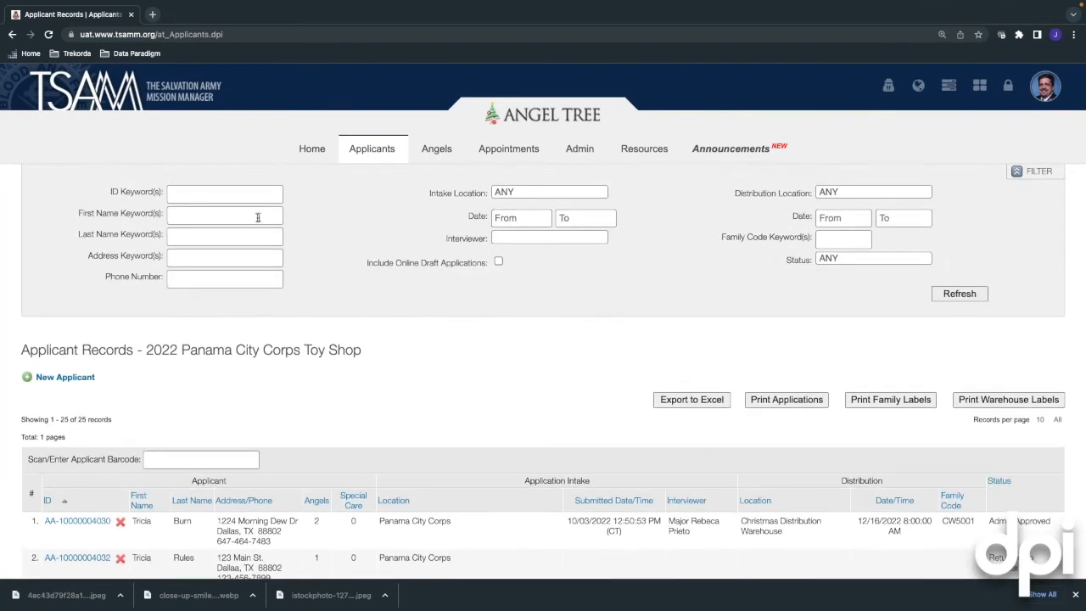
{"action": "left_click", "coordinate": [248, 217]}
{"action": "type", "text": "cristal"}
{"action": "key", "text": "Return"}
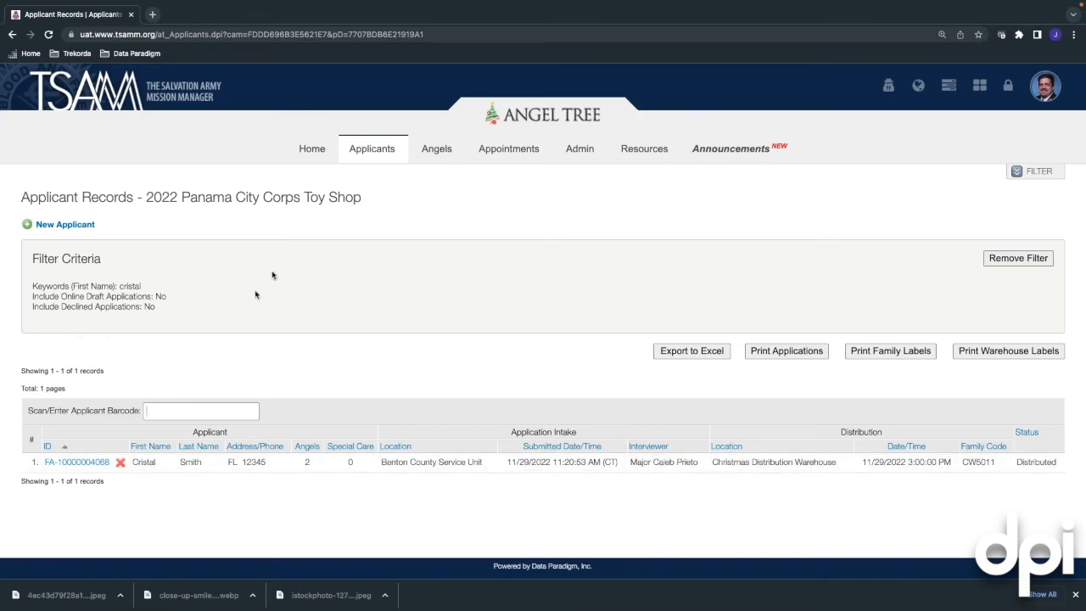
{"action": "left_click", "coordinate": [310, 159]}
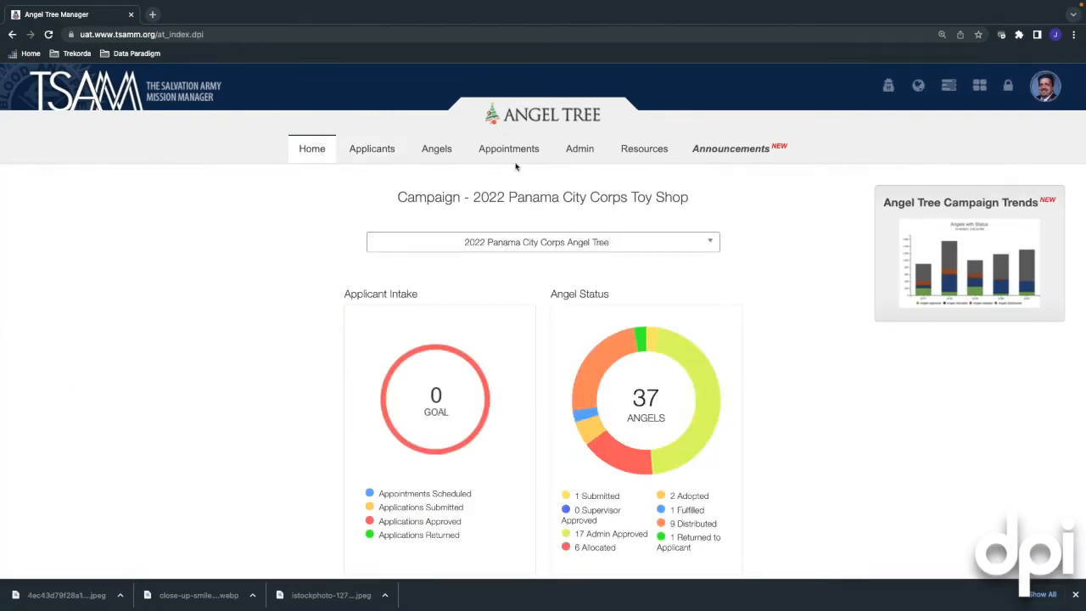
Open Admin > Distribution Dashboard for the 2022 Panama City Corps Toy Shop
{"action": "left_click", "coordinate": [383, 158]}
{"action": "left_click", "coordinate": [577, 153]}
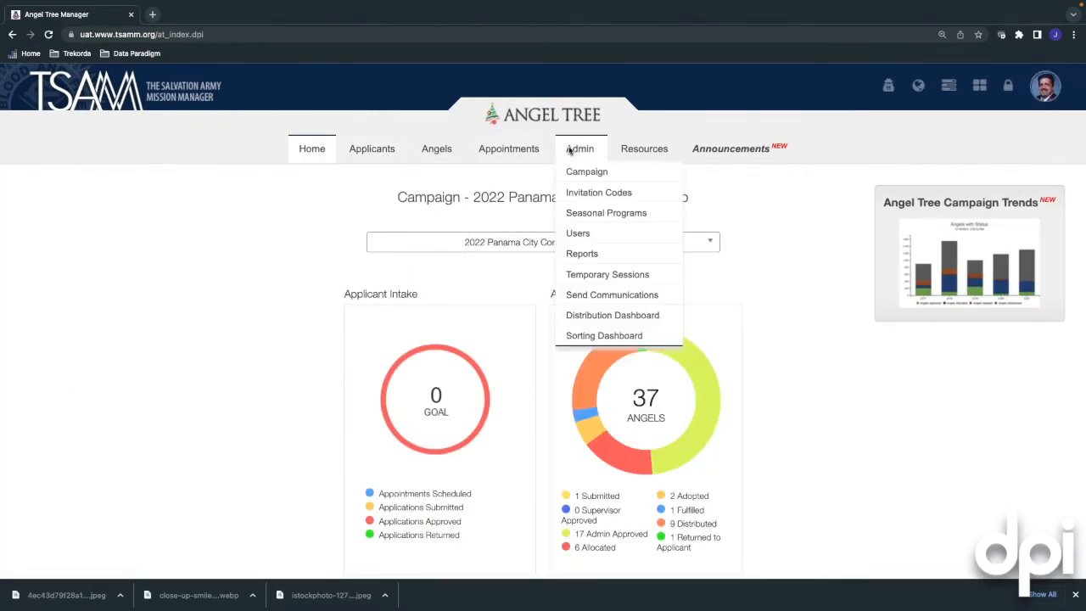
{"action": "left_click", "coordinate": [598, 325]}
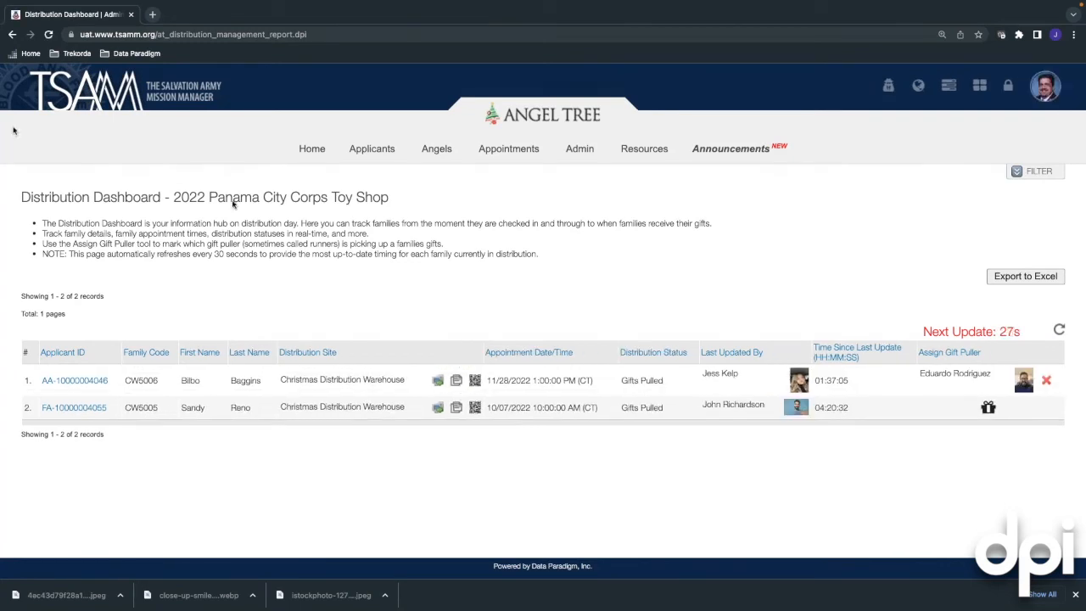
Open a row's checkpoint QR page, then log out of family tracking in the phone-sized window
{"action": "left_click", "coordinate": [475, 407]}
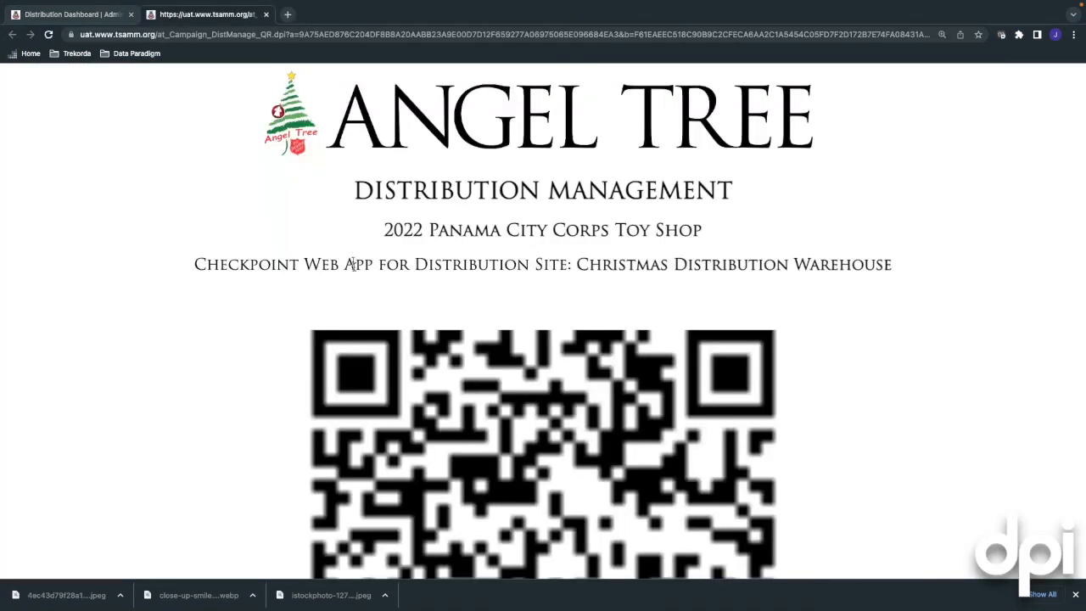
{"action": "scroll", "coordinate": [351, 283], "scroll_direction": "down", "scroll_amount": 5}
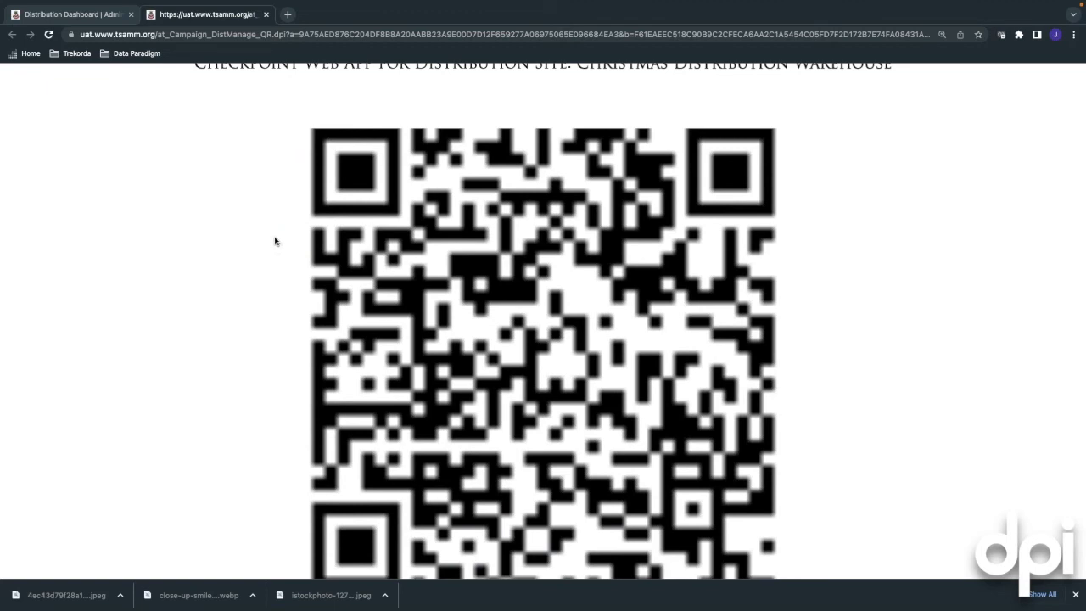
{"action": "key", "text": "ctrl+Left"}
{"action": "key", "text": "ctrl+Left"}
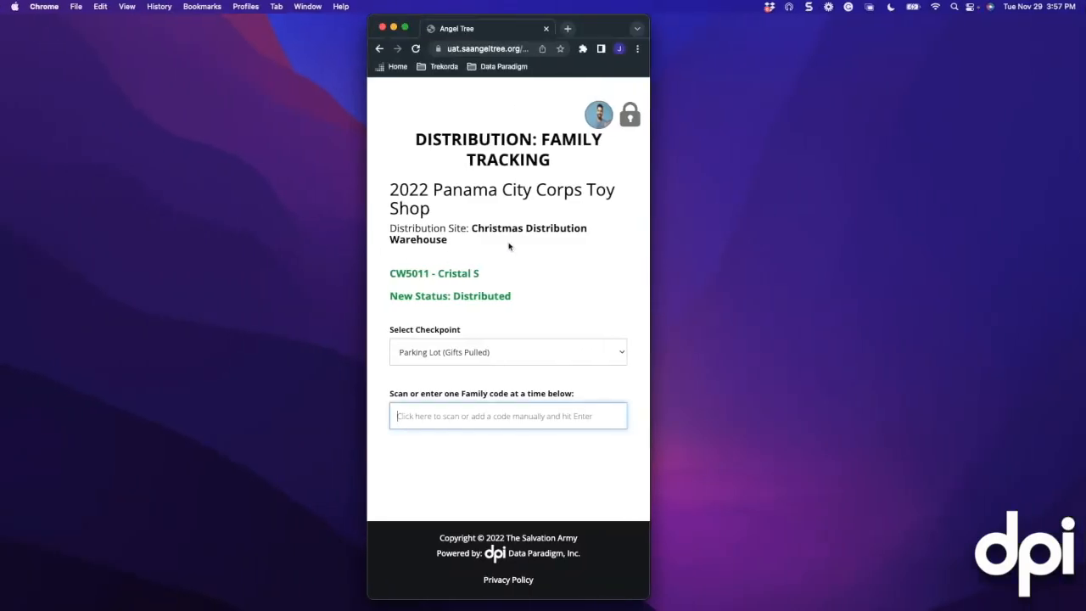
{"action": "left_click", "coordinate": [628, 118]}
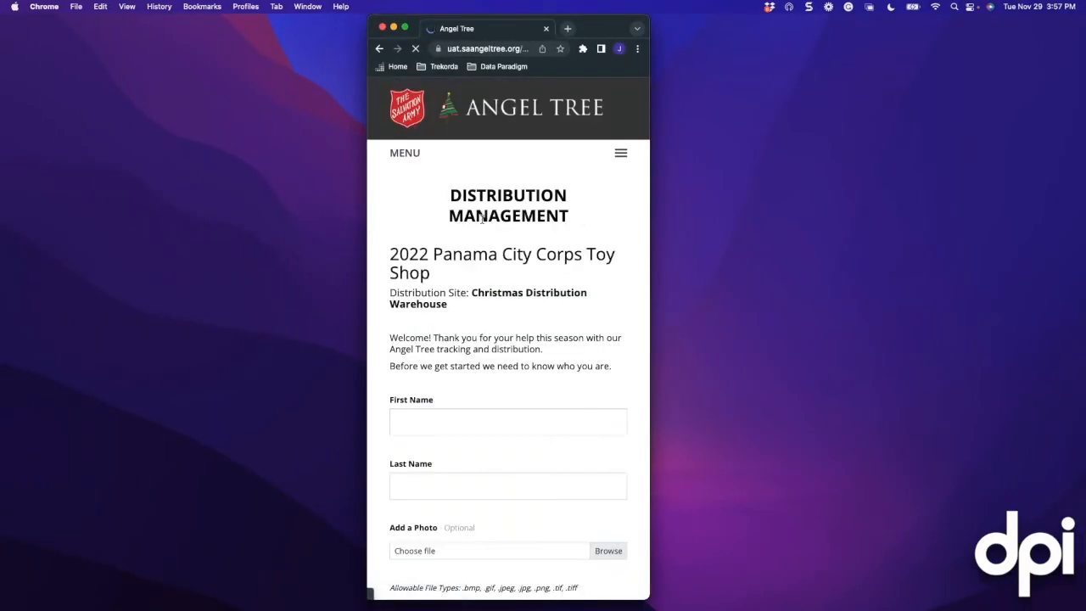
{"action": "scroll", "coordinate": [481, 221], "scroll_direction": "down", "scroll_amount": 3}
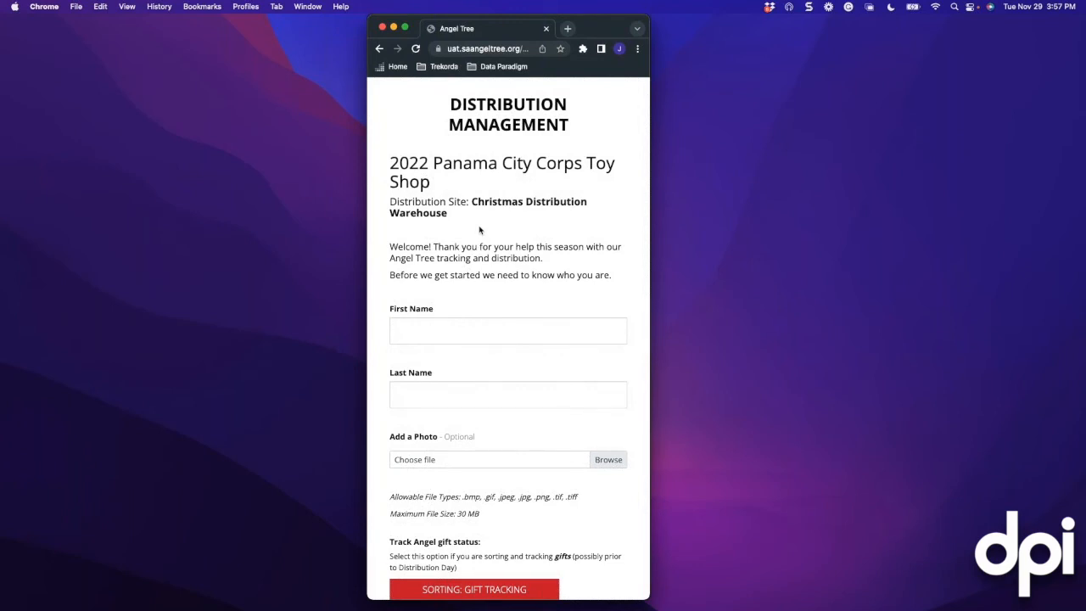
Sign in with the volunteer's first and last name and enter Sorting: Gift Tracking mode
{"action": "left_click", "coordinate": [446, 331]}
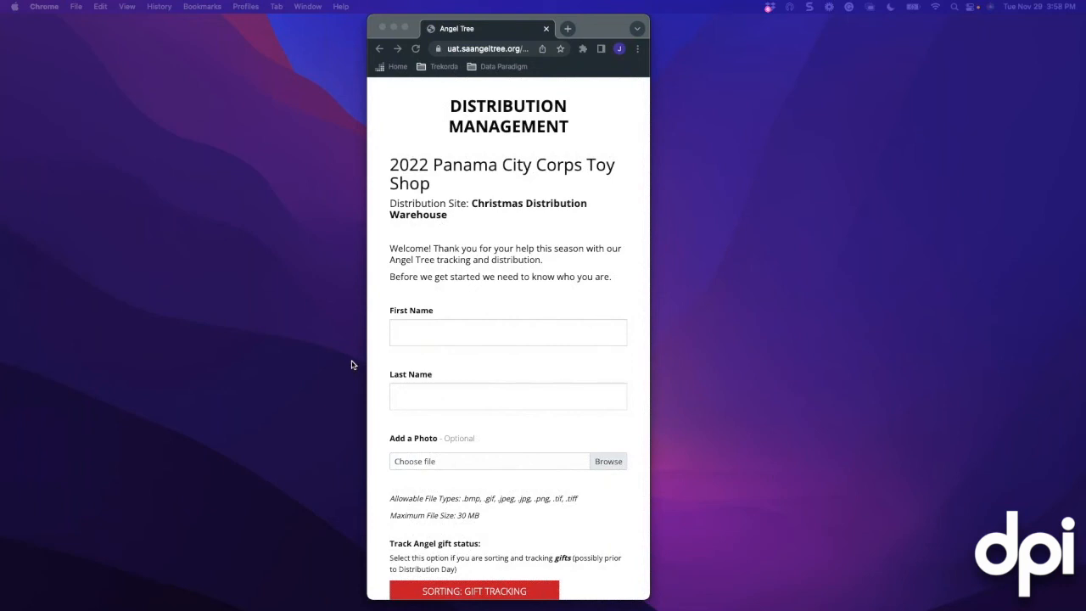
{"action": "left_click", "coordinate": [412, 335]}
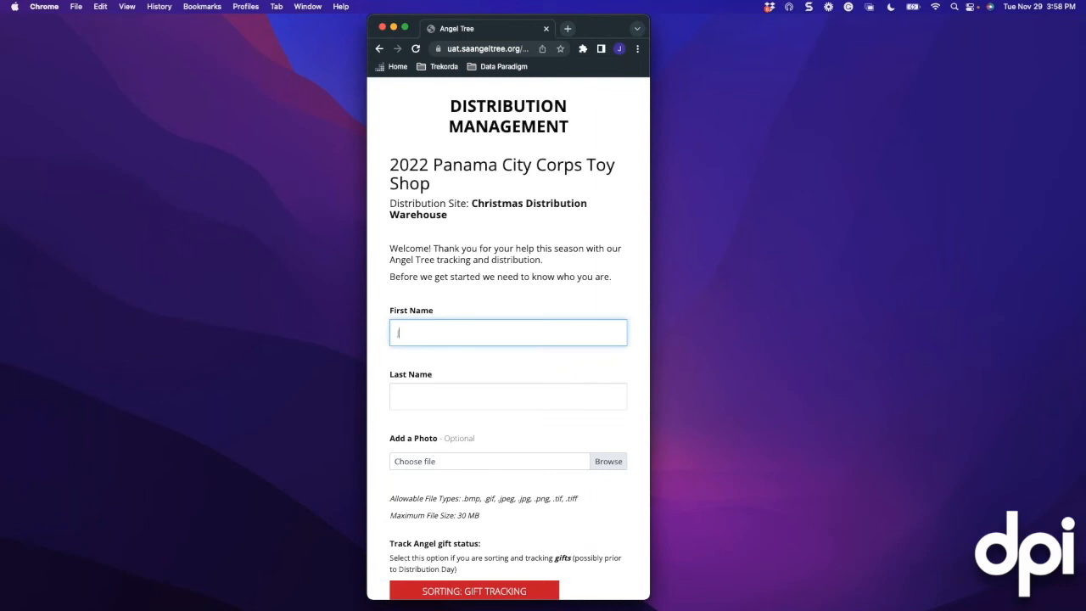
{"action": "key", "text": "Tab"}
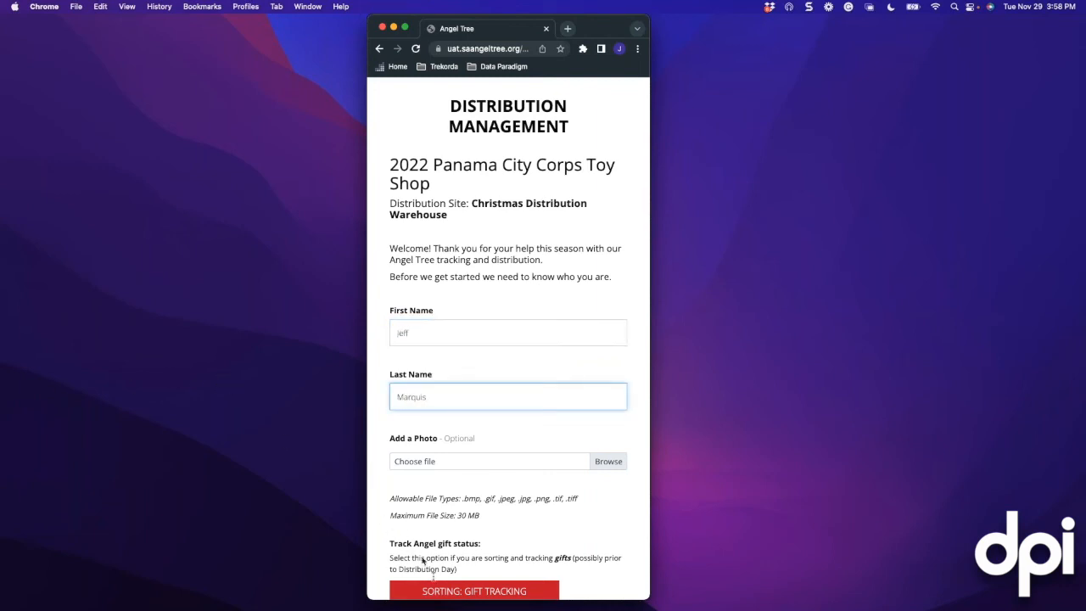
{"action": "left_click", "coordinate": [444, 591]}
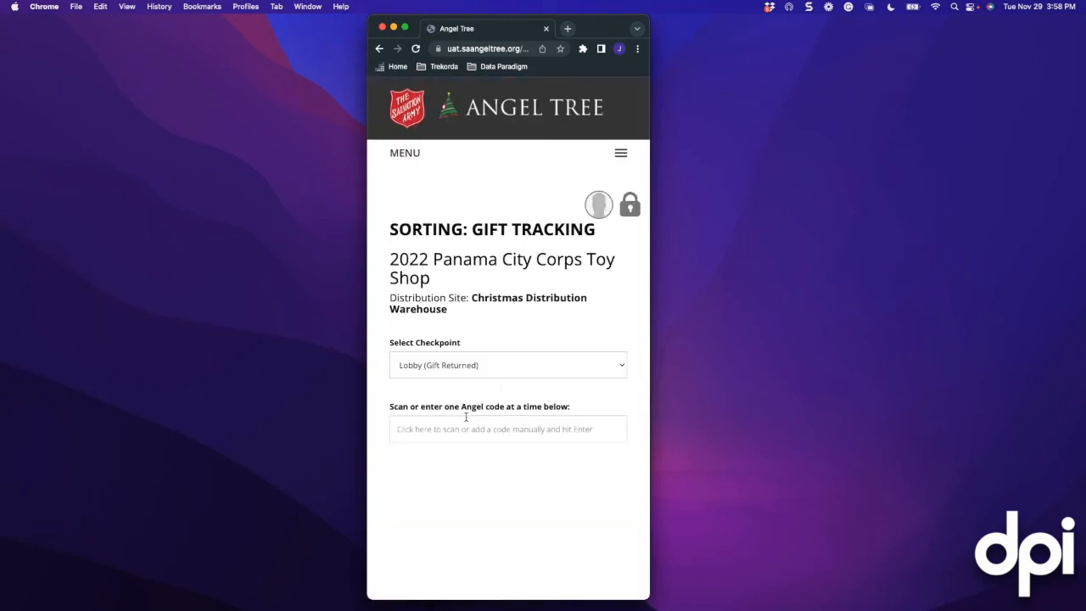
Log out of gift sorting, then view and close the distribution site's QR code
{"action": "left_click", "coordinate": [630, 212]}
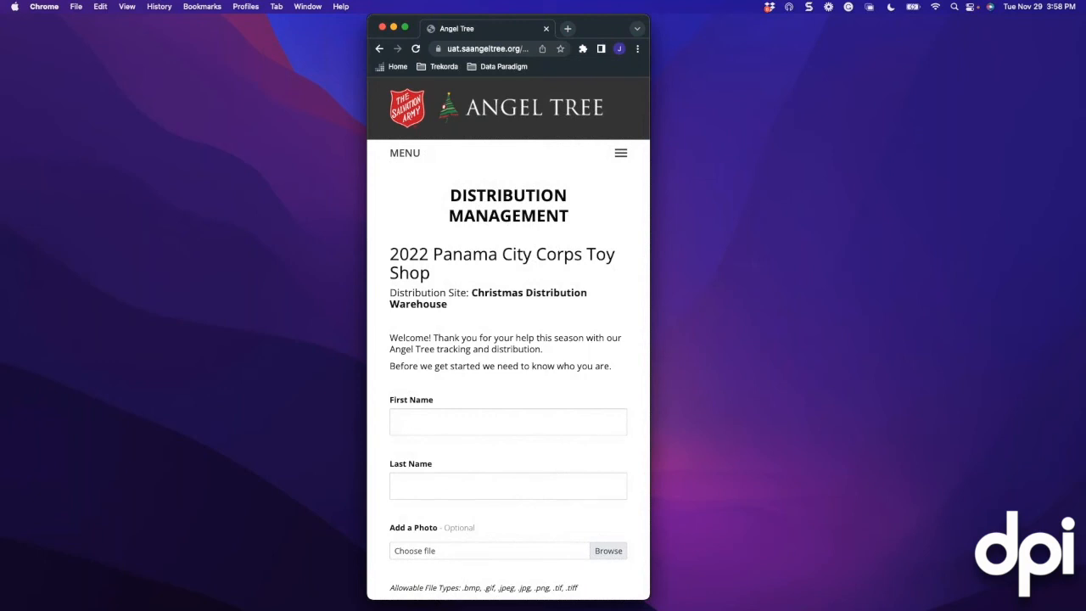
{"action": "left_click", "coordinate": [620, 158]}
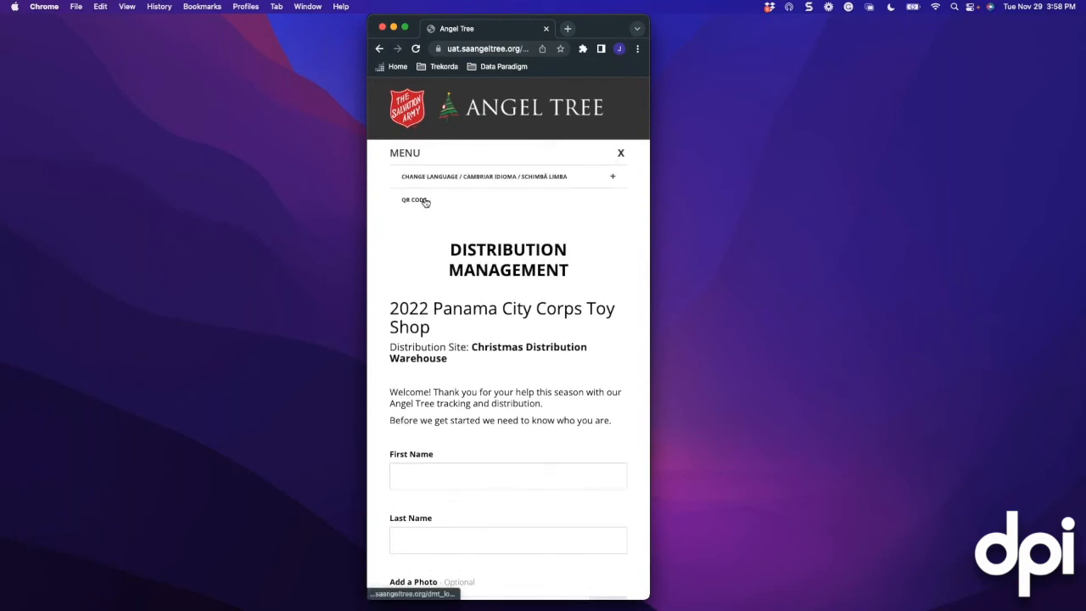
{"action": "left_click", "coordinate": [425, 202]}
{"action": "left_click", "coordinate": [597, 275]}
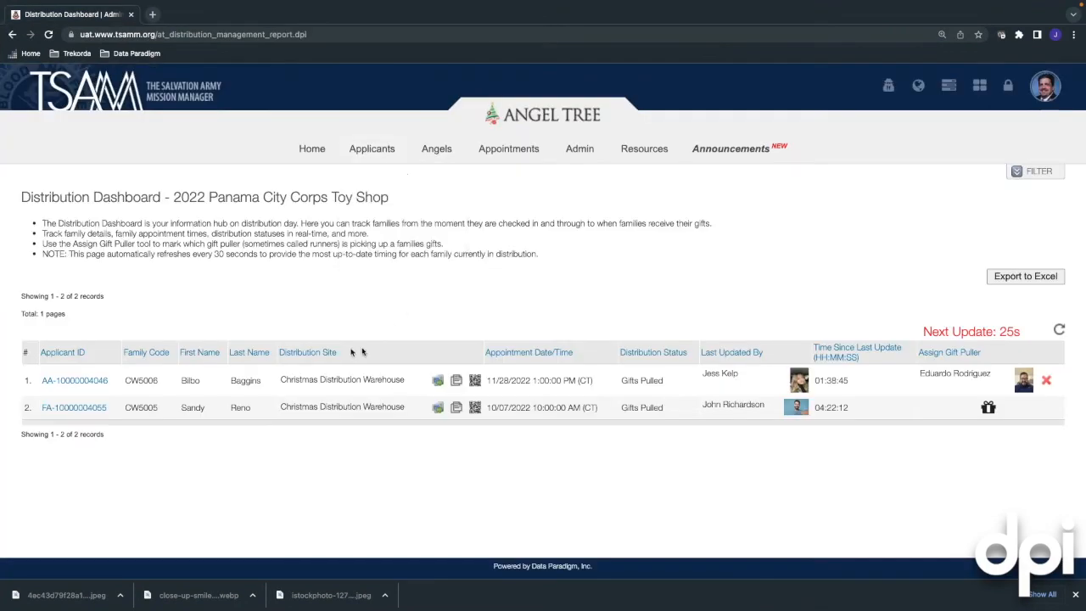
Open Admin > Campaign > Distribution Management and review the Christmas Distribution Warehouse settings
{"action": "left_click", "coordinate": [592, 154]}
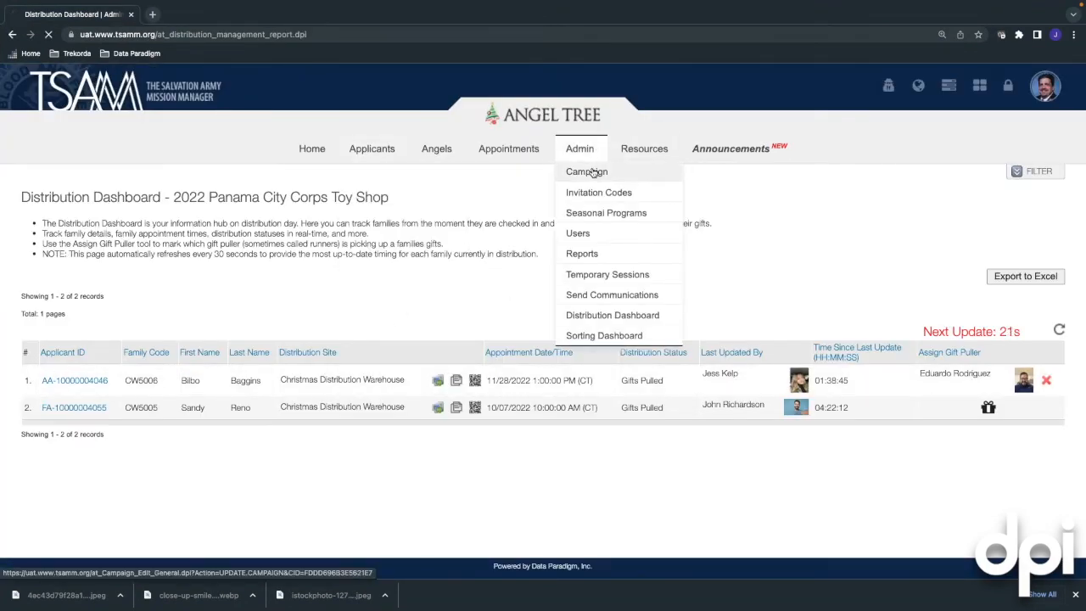
{"action": "left_click", "coordinate": [594, 172]}
{"action": "left_click", "coordinate": [656, 238]}
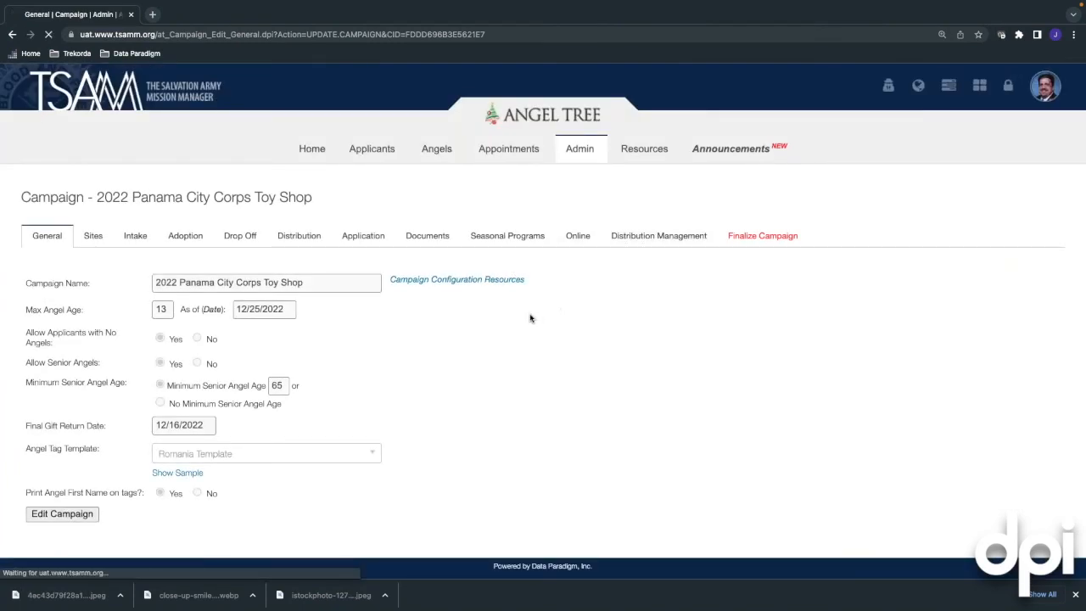
{"action": "scroll", "coordinate": [467, 318], "scroll_direction": "down", "scroll_amount": 10}
{"action": "scroll", "coordinate": [198, 380], "scroll_direction": "down", "scroll_amount": 3}
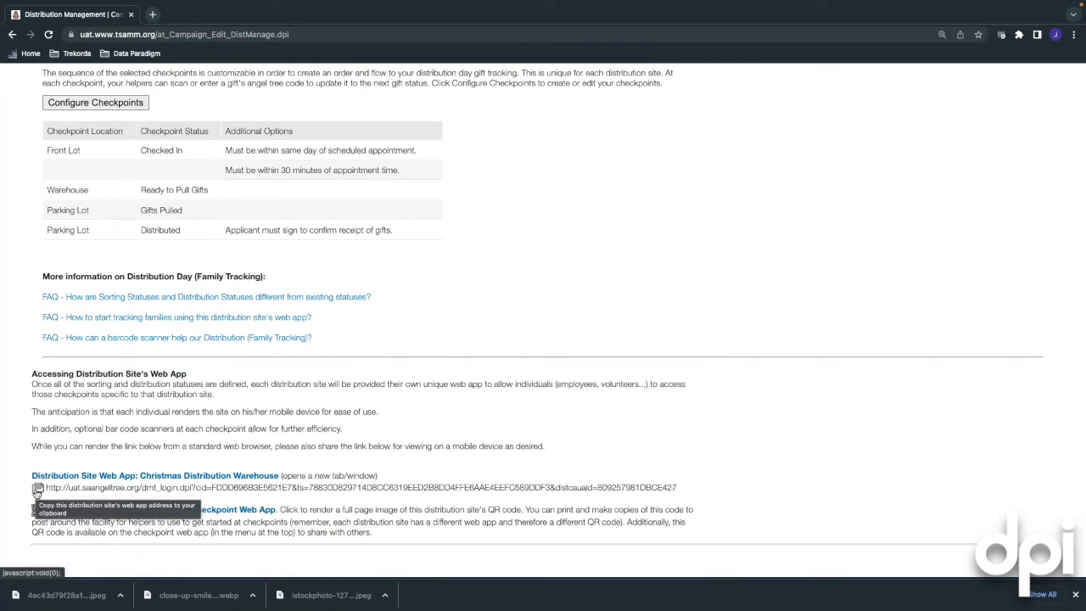
{"action": "scroll", "coordinate": [119, 431], "scroll_direction": "up", "scroll_amount": 2}
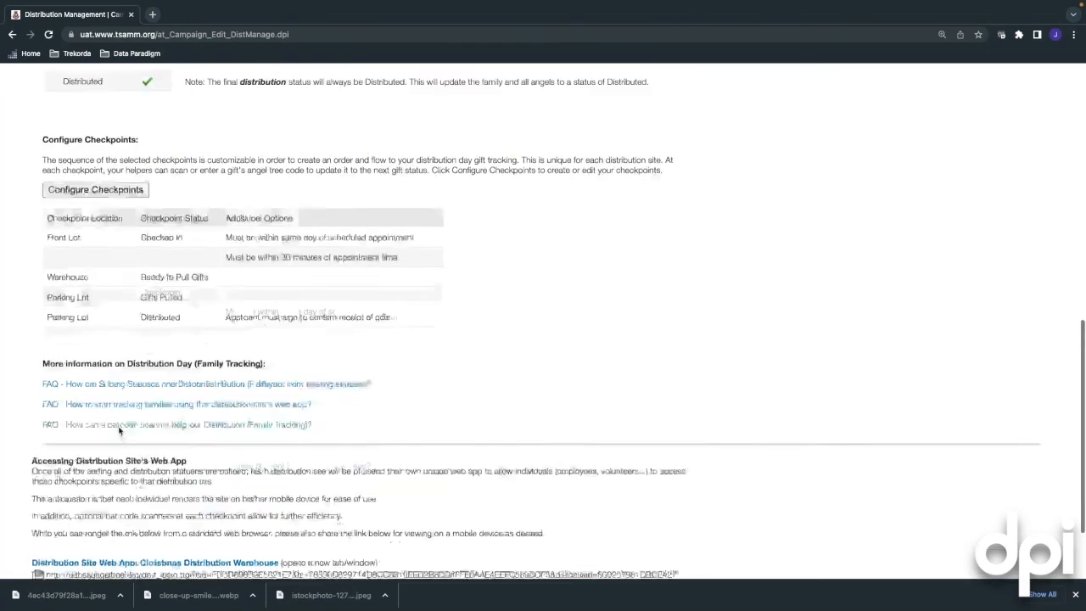
{"action": "scroll", "coordinate": [118, 431], "scroll_direction": "up", "scroll_amount": 3}
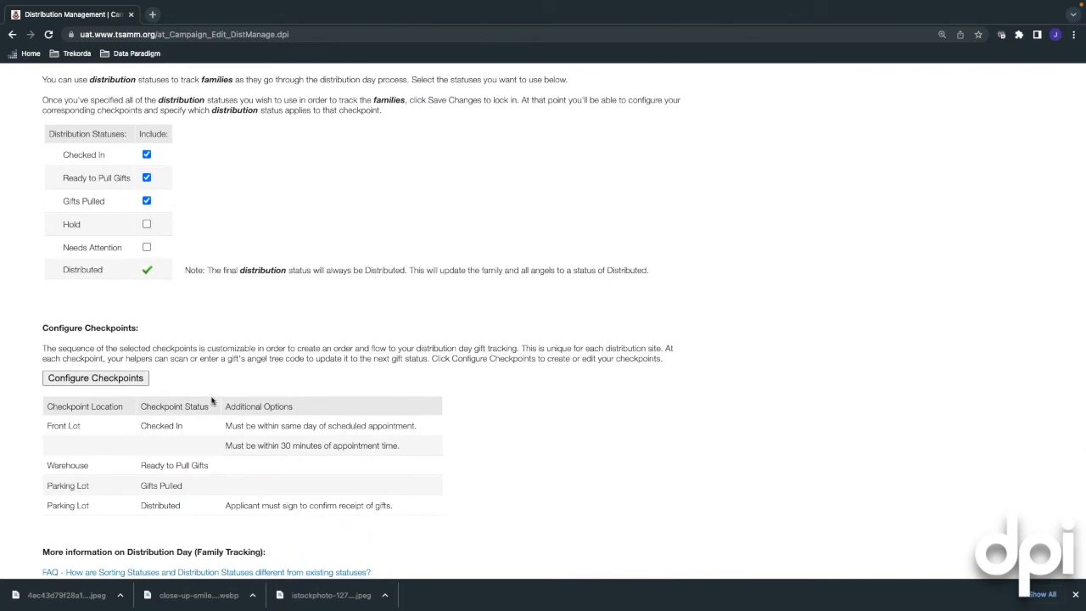
{"action": "scroll", "coordinate": [212, 400], "scroll_direction": "up", "scroll_amount": 2}
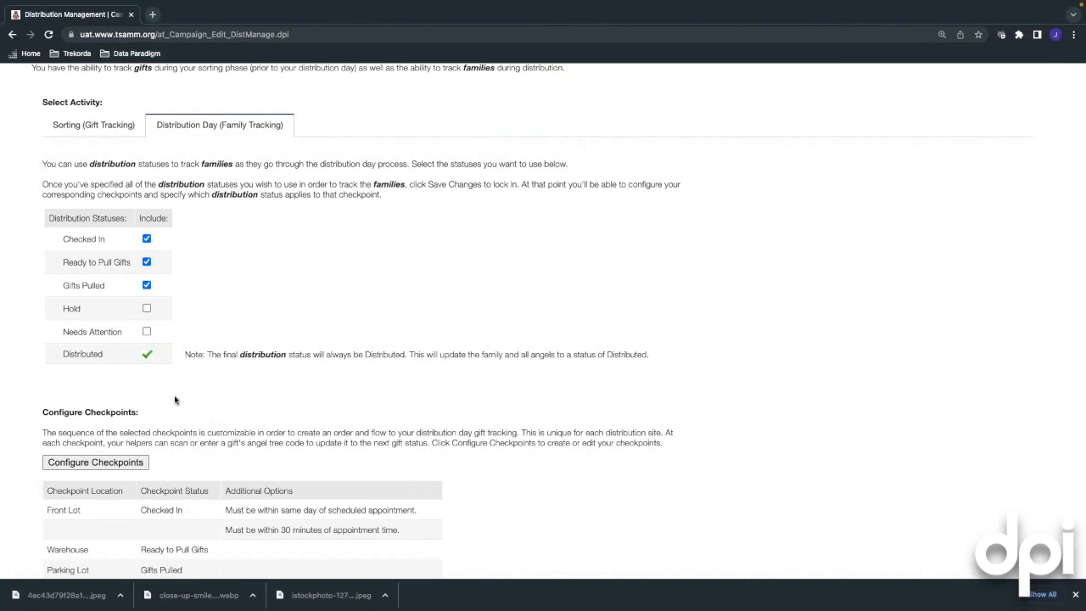
{"action": "scroll", "coordinate": [176, 397], "scroll_direction": "up", "scroll_amount": 1}
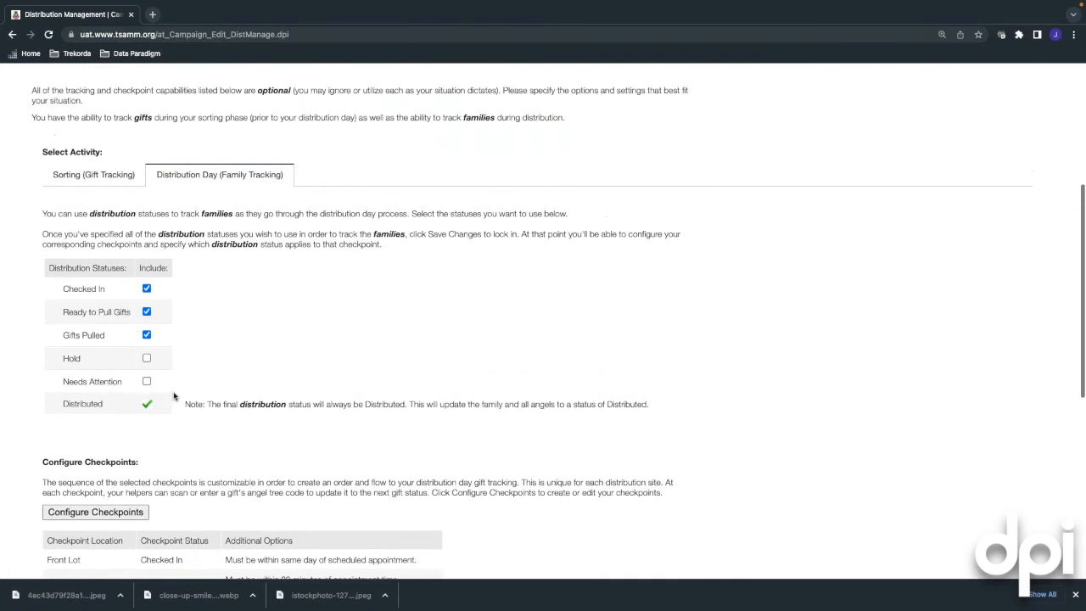
Show the Sorting (Gift Tracking) statuses such as Gift Returned and Quality Control 1 Passed
{"action": "left_click", "coordinate": [76, 176]}
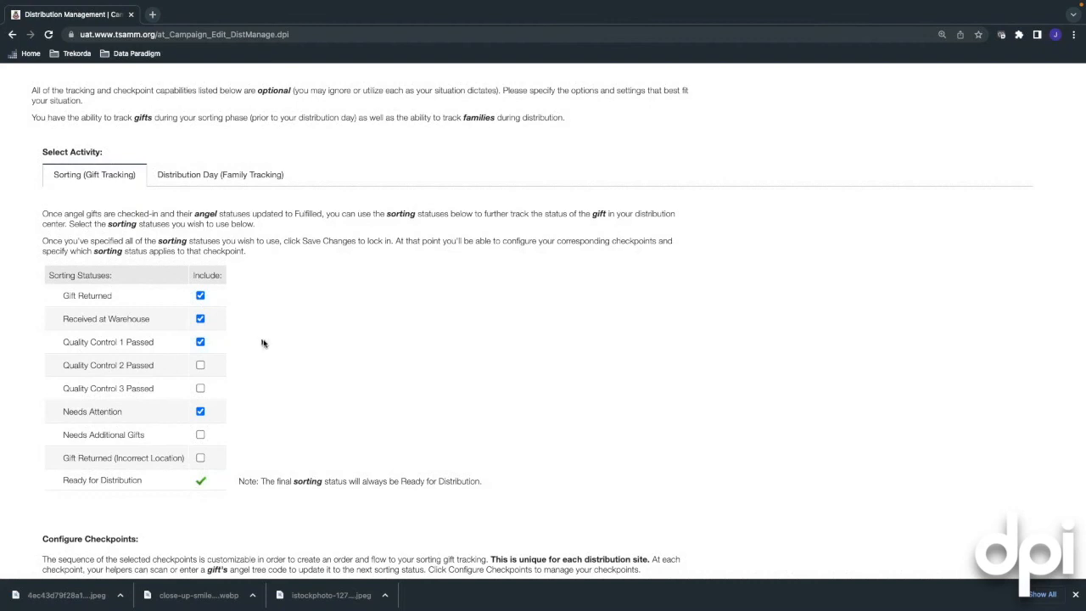
{"action": "scroll", "coordinate": [265, 343], "scroll_direction": "up", "scroll_amount": 5}
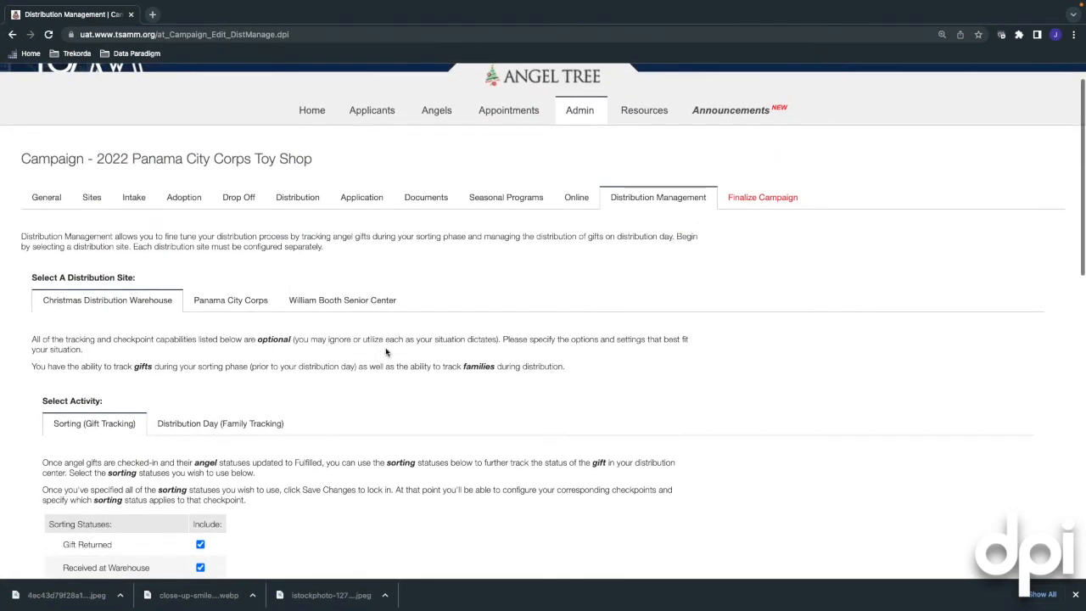
{"action": "mouse_move", "coordinate": [567, 119]}
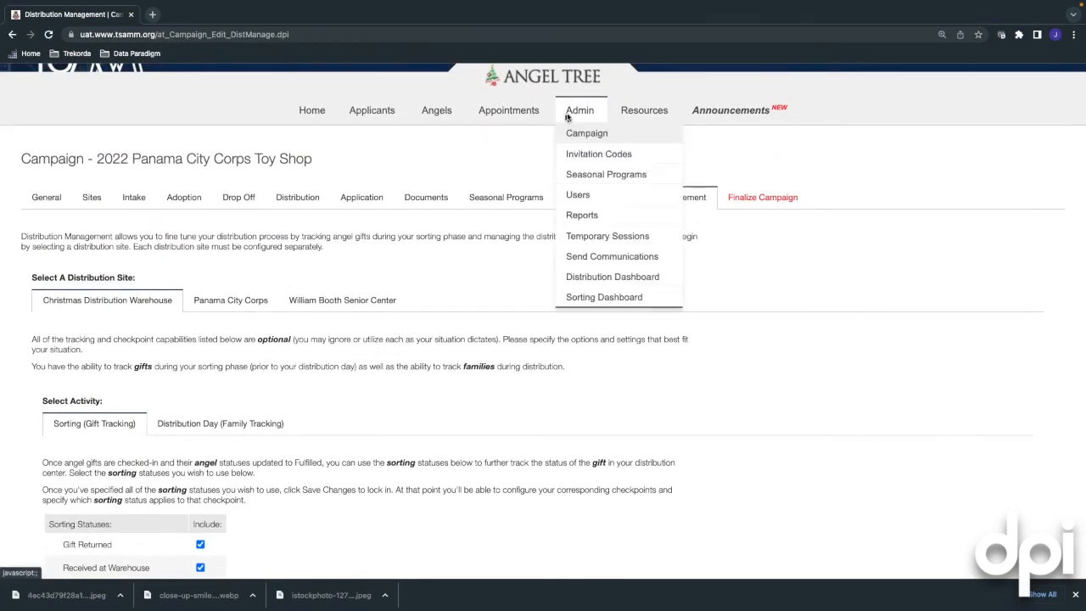
{"action": "left_click", "coordinate": [577, 139]}
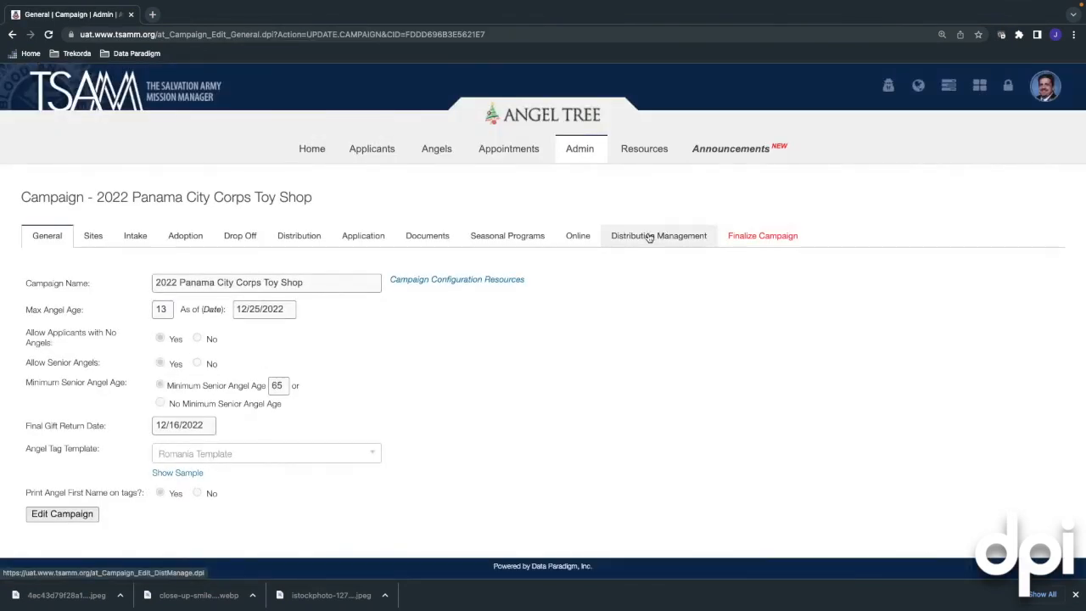
{"action": "left_click", "coordinate": [648, 236]}
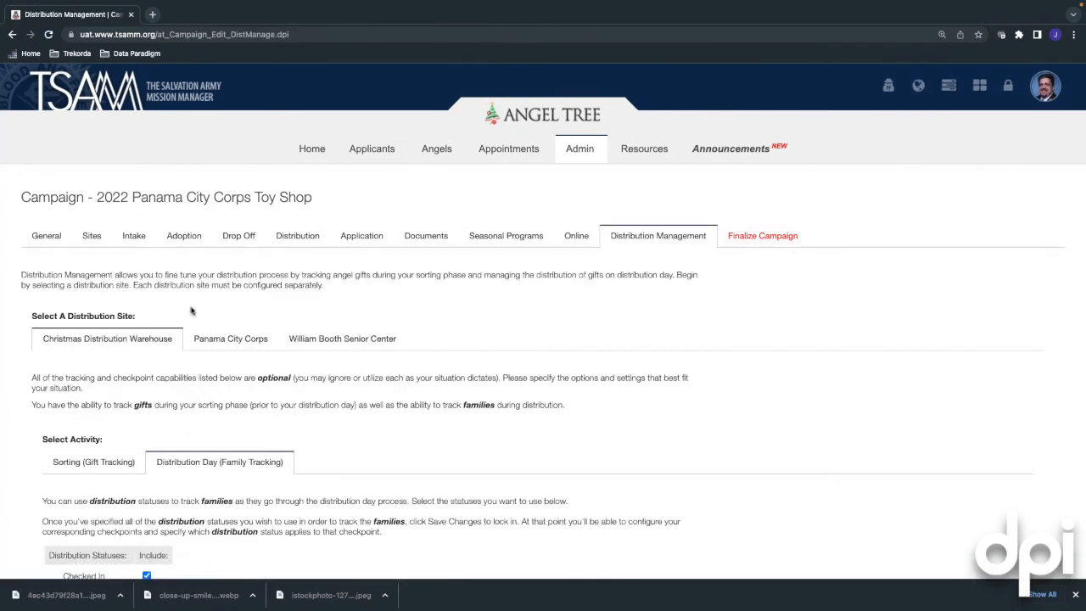
{"action": "scroll", "coordinate": [195, 311], "scroll_direction": "down", "scroll_amount": 1}
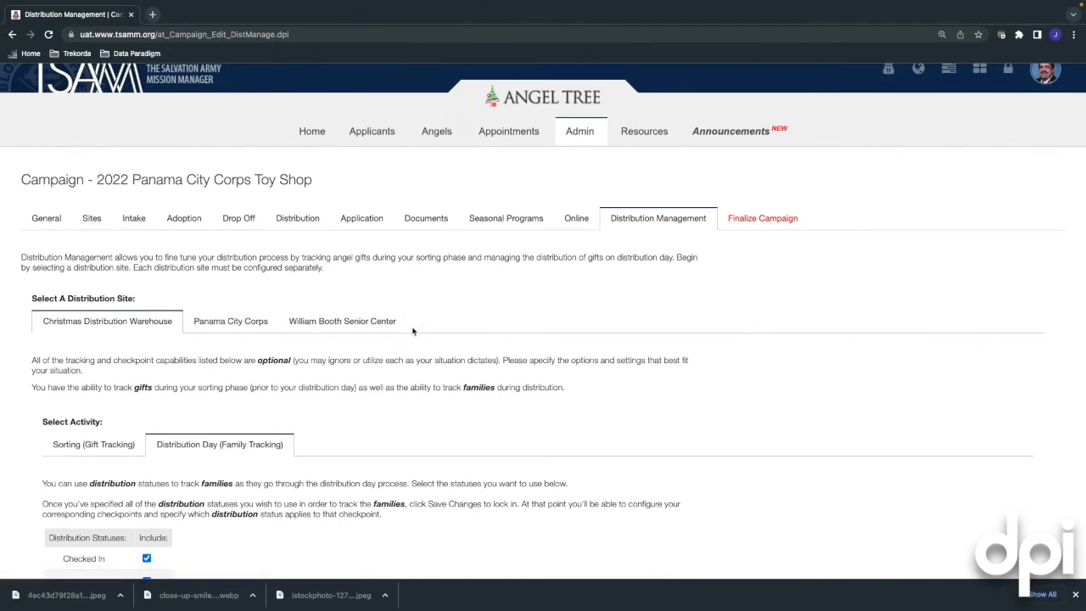
{"action": "scroll", "coordinate": [217, 484], "scroll_direction": "down", "scroll_amount": 3}
{"action": "scroll", "coordinate": [216, 483], "scroll_direction": "down", "scroll_amount": 5}
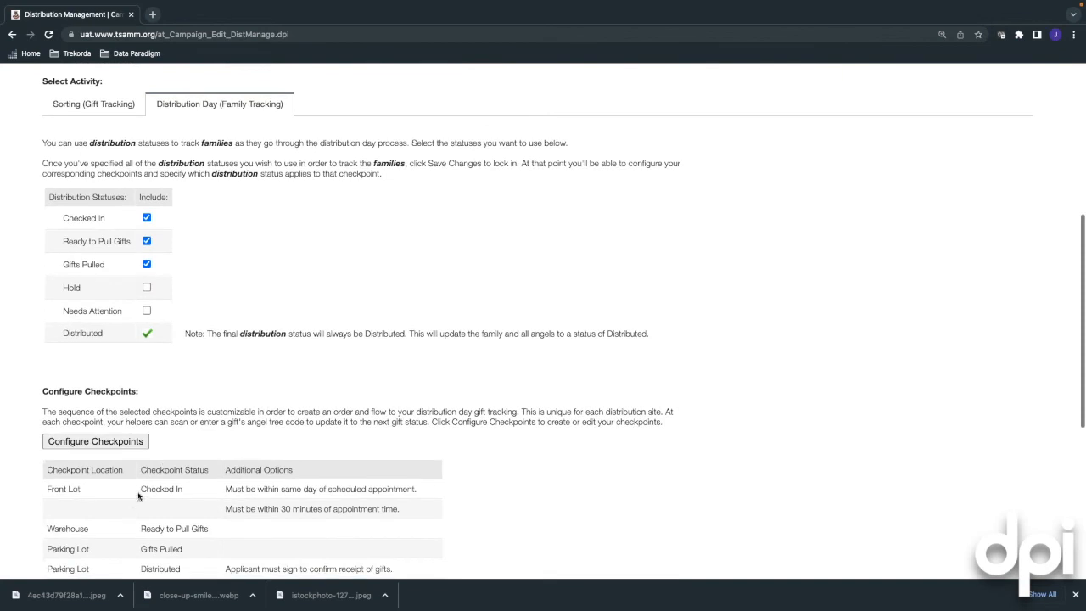
{"action": "scroll", "coordinate": [150, 495], "scroll_direction": "up", "scroll_amount": 1}
{"action": "left_click", "coordinate": [115, 133]}
{"action": "scroll", "coordinate": [265, 320], "scroll_direction": "down", "scroll_amount": 6}
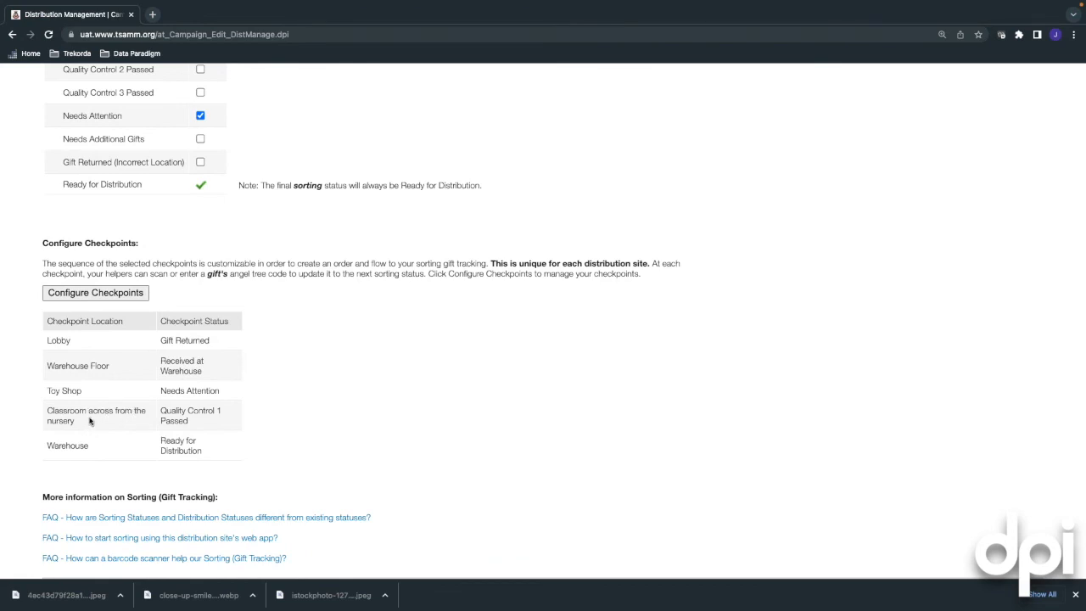
{"action": "scroll", "coordinate": [210, 221], "scroll_direction": "up", "scroll_amount": 4}
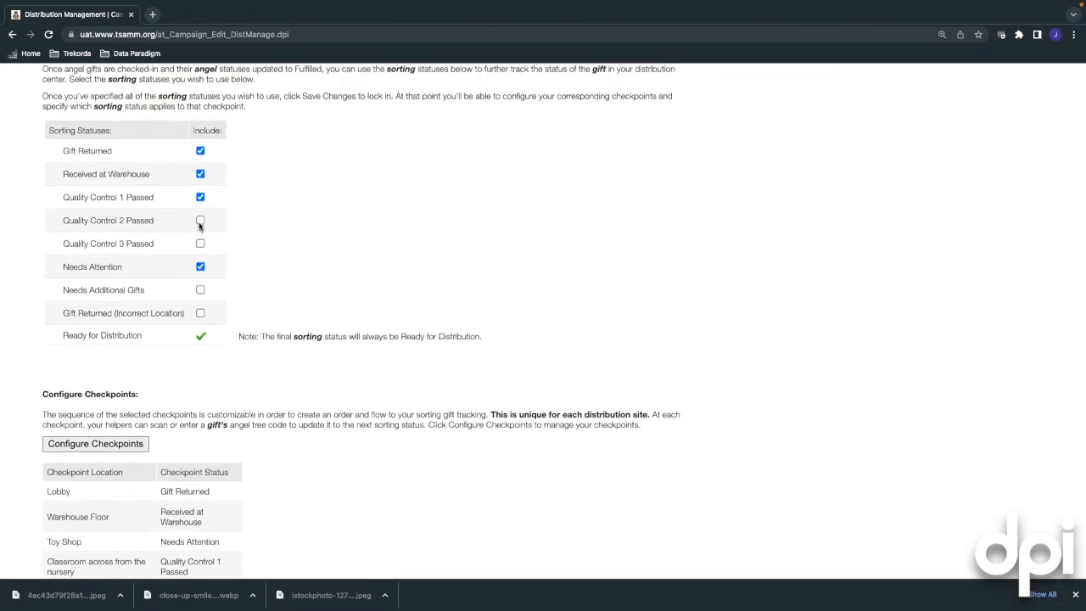
Tick Quality Control 2 Passed as an included sorting status and save the changes
{"action": "left_click", "coordinate": [200, 221]}
{"action": "left_click", "coordinate": [78, 375]}
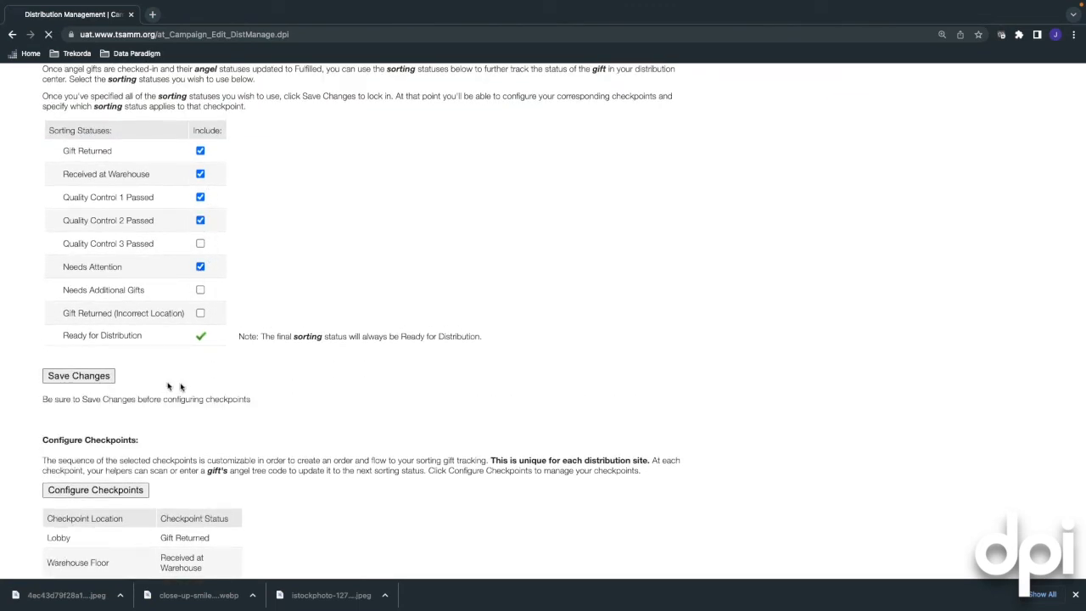
{"action": "scroll", "coordinate": [178, 450], "scroll_direction": "down", "scroll_amount": 1}
{"action": "scroll", "coordinate": [178, 449], "scroll_direction": "down", "scroll_amount": 4}
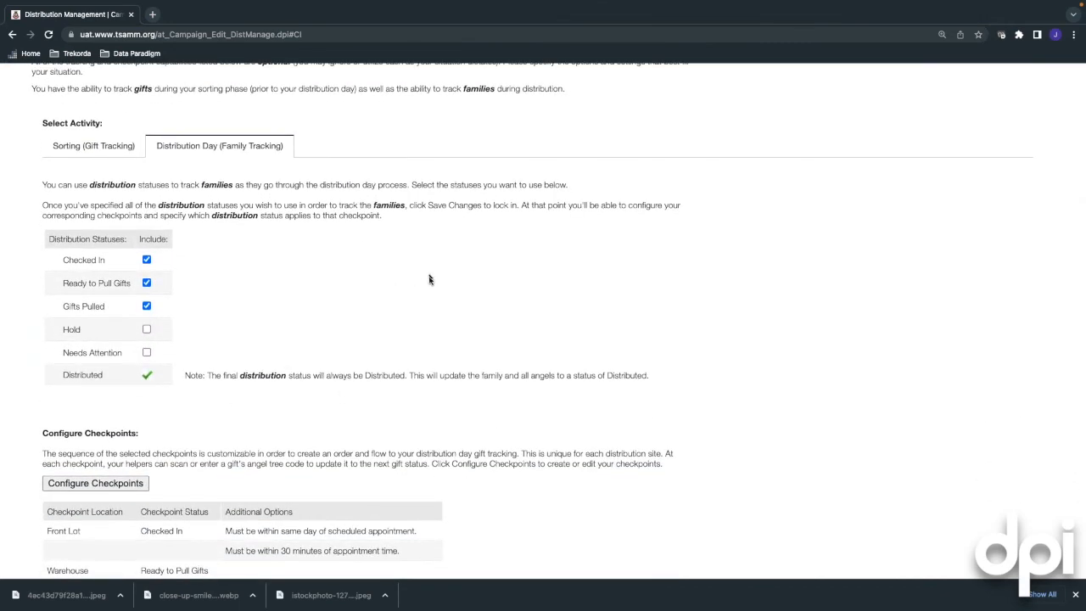
{"action": "scroll", "coordinate": [432, 279], "scroll_direction": "up", "scroll_amount": 5}
{"action": "mouse_move", "coordinate": [585, 163]}
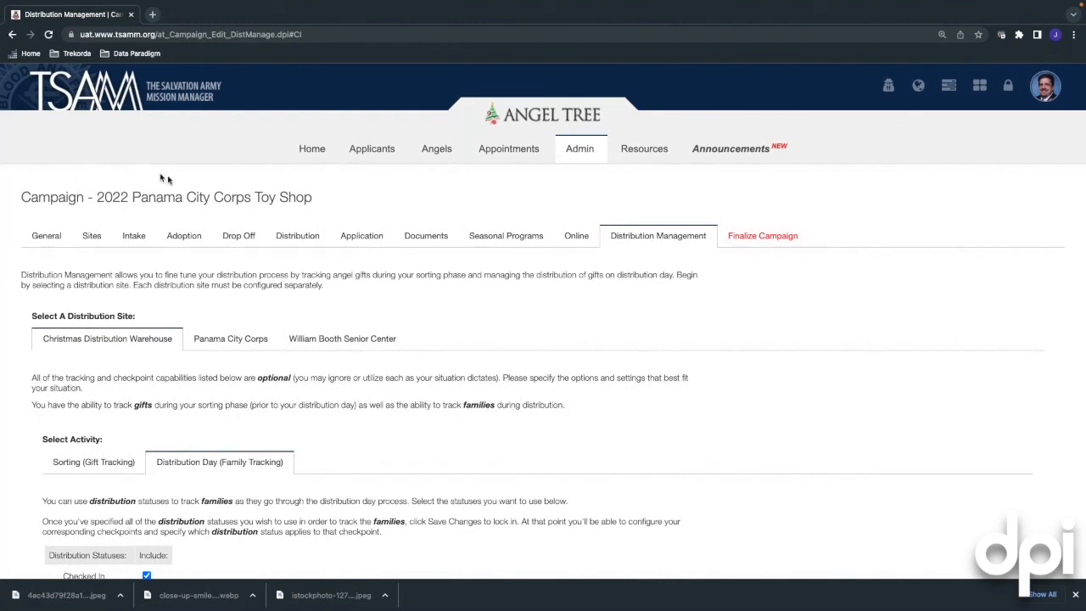
Go to the home dashboard and review the angel status counts
{"action": "left_click", "coordinate": [314, 149]}
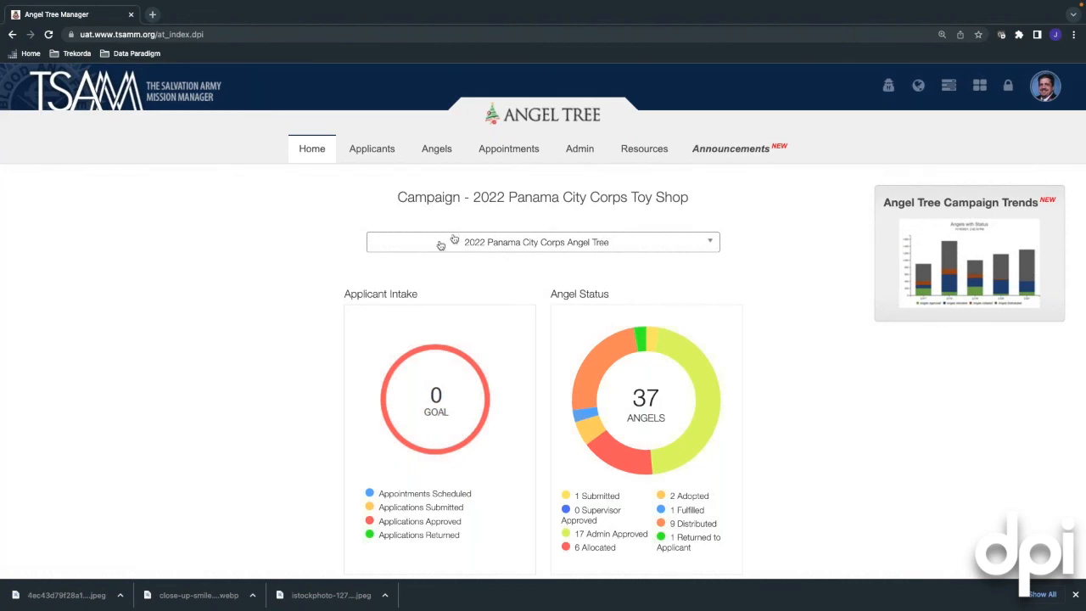
{"action": "scroll", "coordinate": [319, 267], "scroll_direction": "down", "scroll_amount": 1}
{"action": "scroll", "coordinate": [320, 267], "scroll_direction": "down", "scroll_amount": 1}
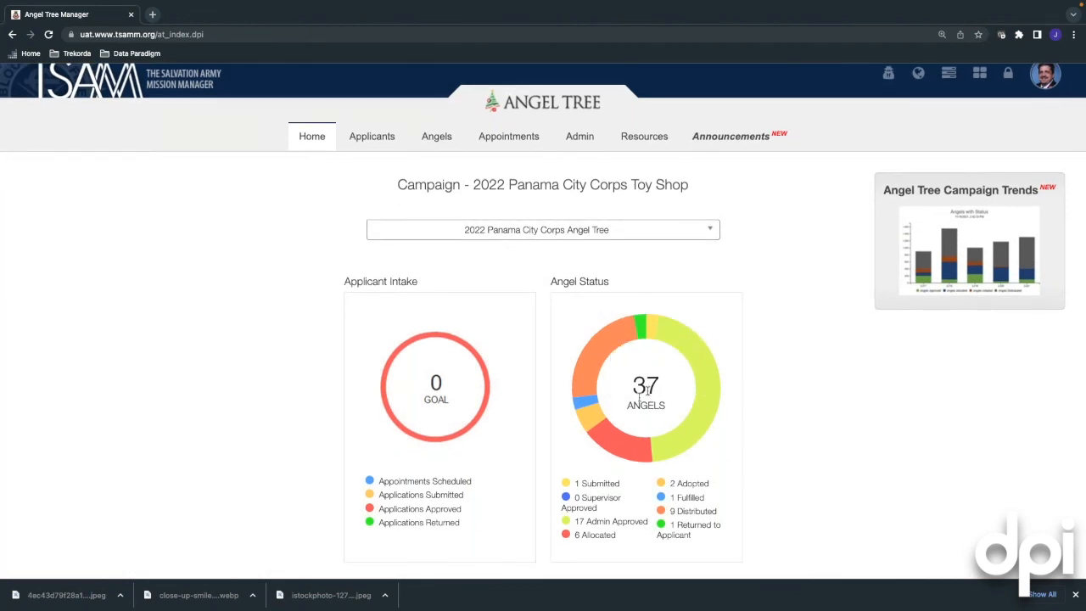
{"action": "scroll", "coordinate": [294, 291], "scroll_direction": "up", "scroll_amount": 1}
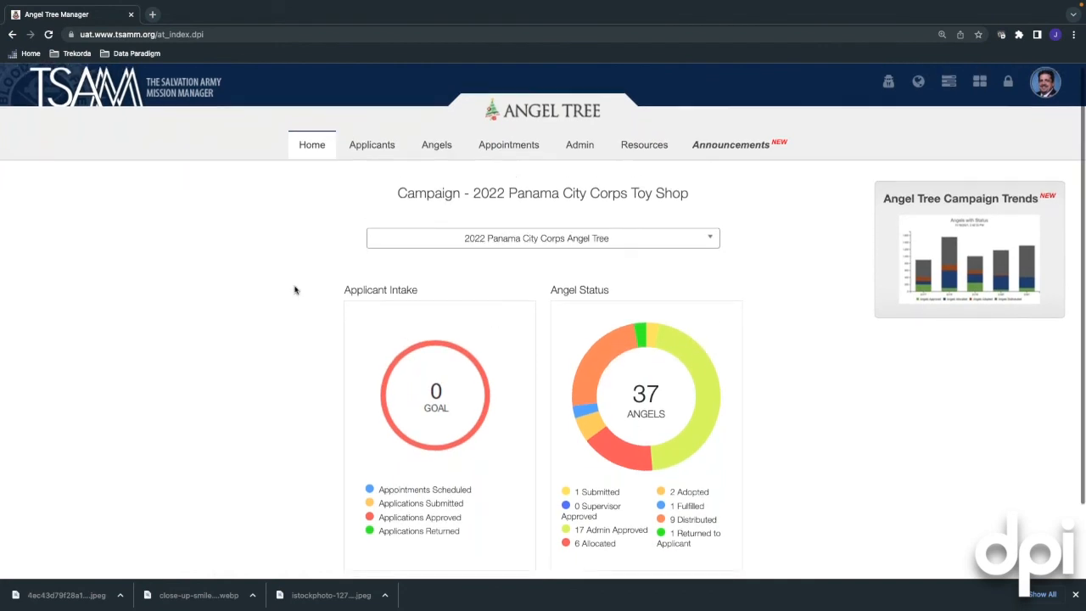
Open the campaign settings from the Admin menu to reach the distribution web app
{"action": "left_click", "coordinate": [577, 150]}
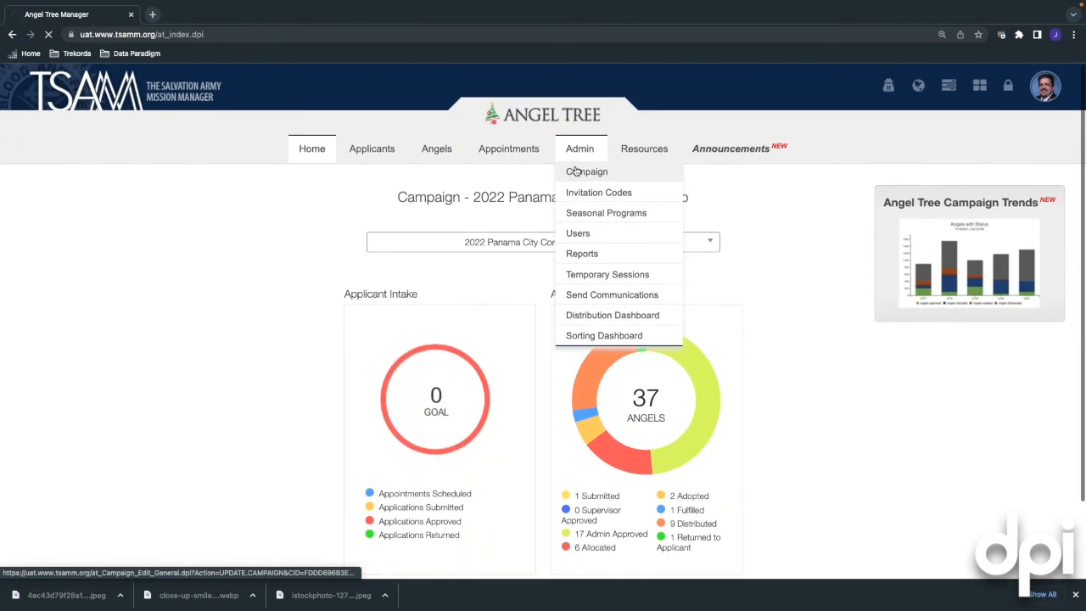
{"action": "left_click", "coordinate": [575, 170]}
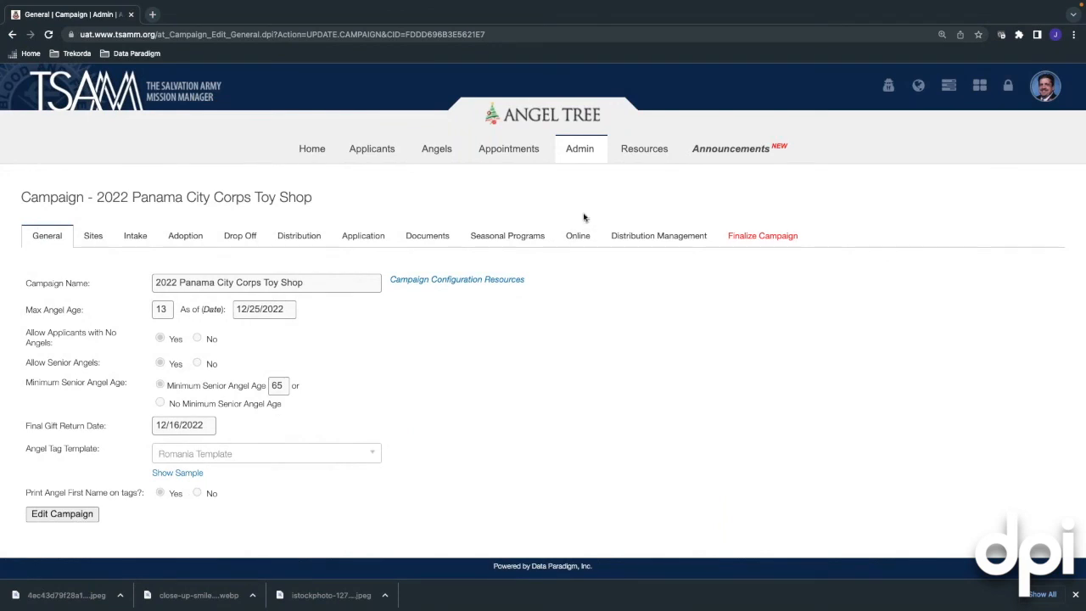
{"action": "left_click", "coordinate": [580, 150]}
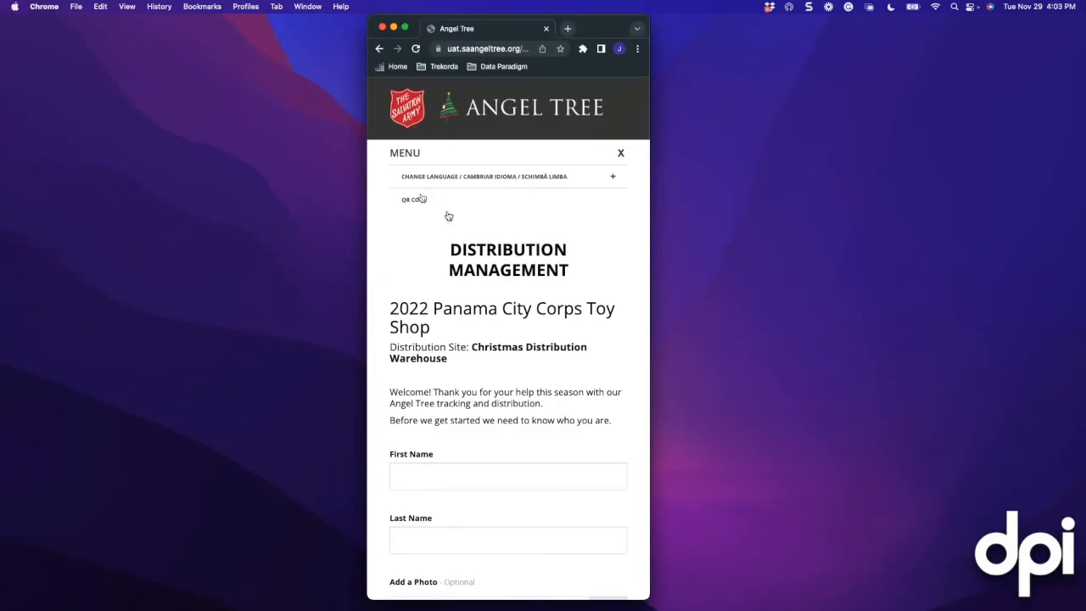
Return to the Distribution Dashboard listing CW5006 and CW5005 via the Admin menu
{"action": "scroll", "coordinate": [484, 244], "scroll_direction": "down", "scroll_amount": 3}
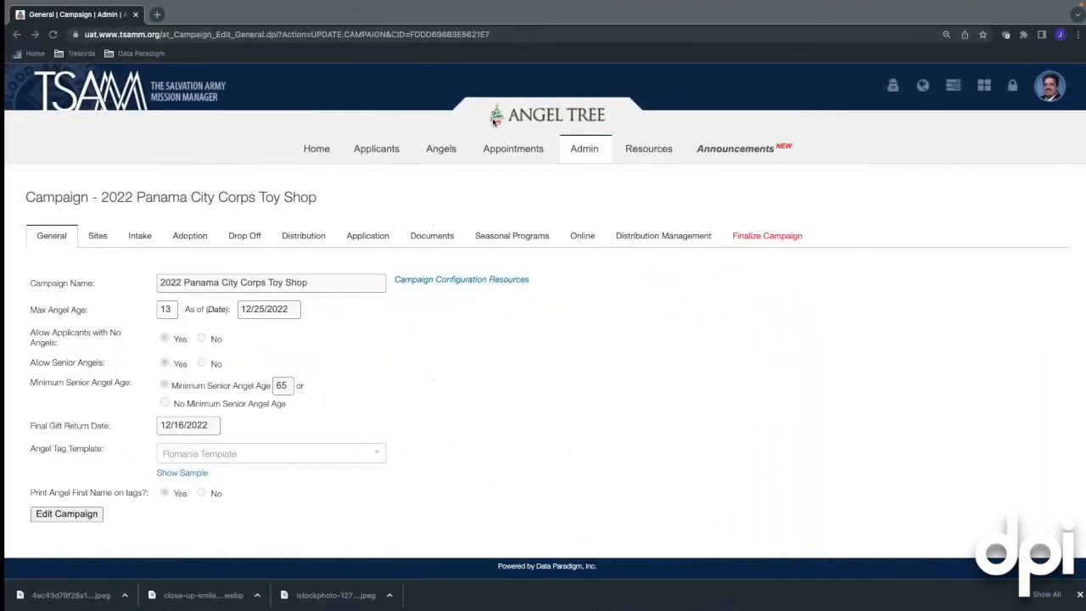
{"action": "mouse_move", "coordinate": [575, 156]}
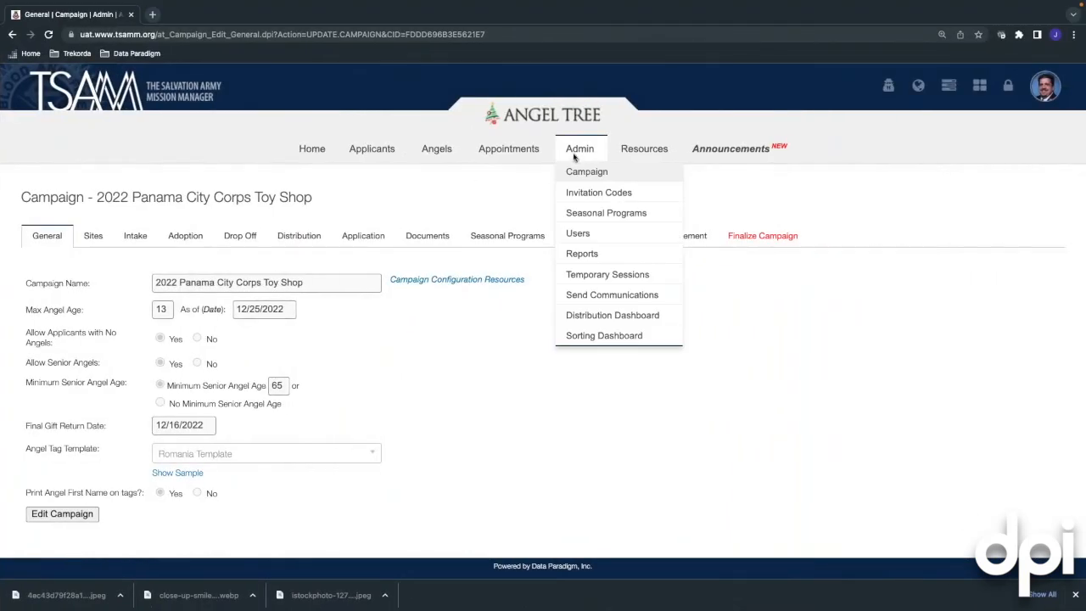
{"action": "left_click", "coordinate": [611, 315]}
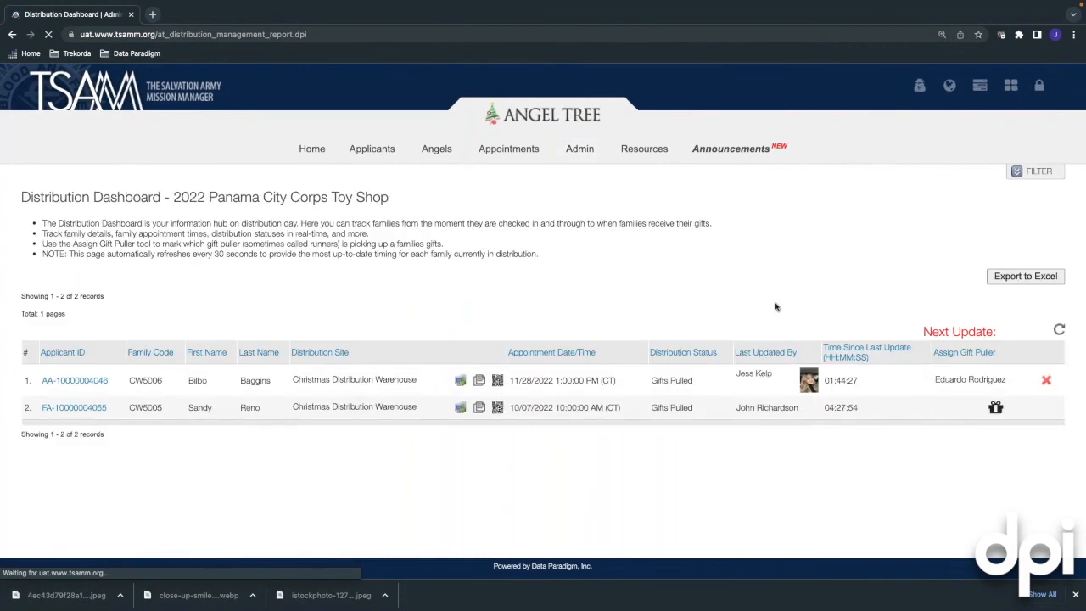